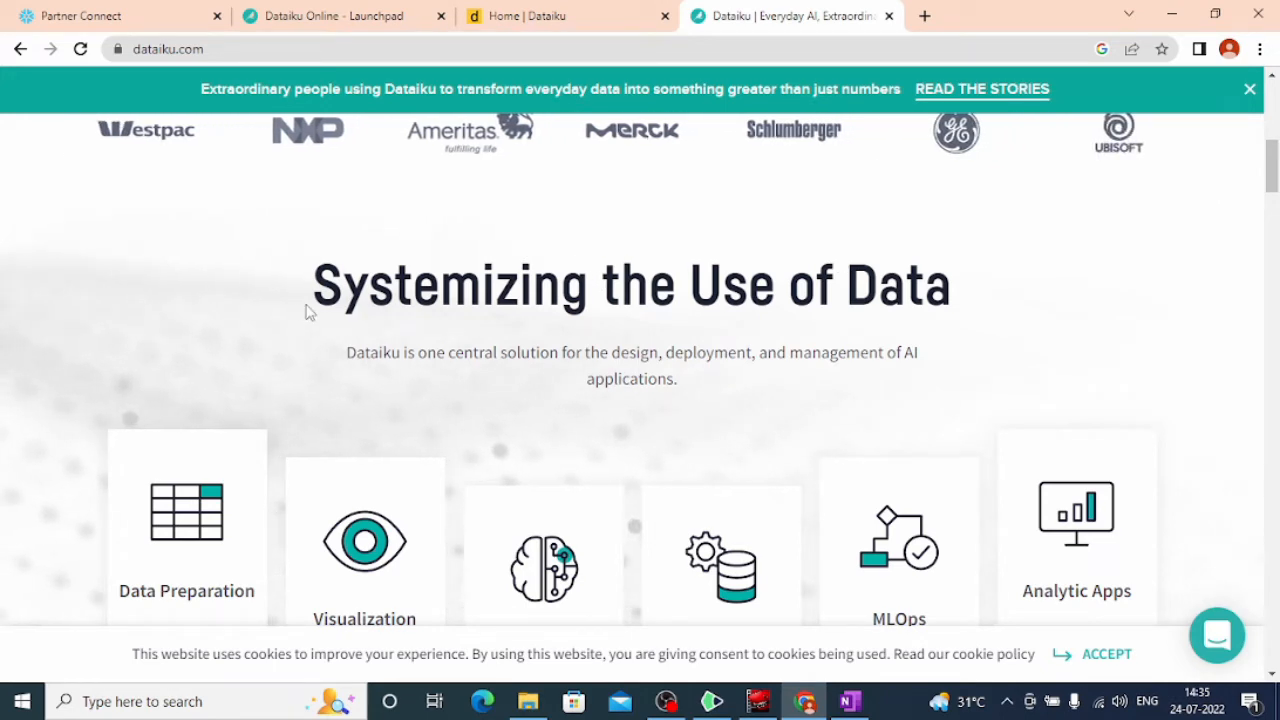
- Review the "Systemizing the Use of Data" capabilities and the "Designed for the Enterprise" section on the Dataiku homepage
left_click_drag(308, 311, 1000, 297)
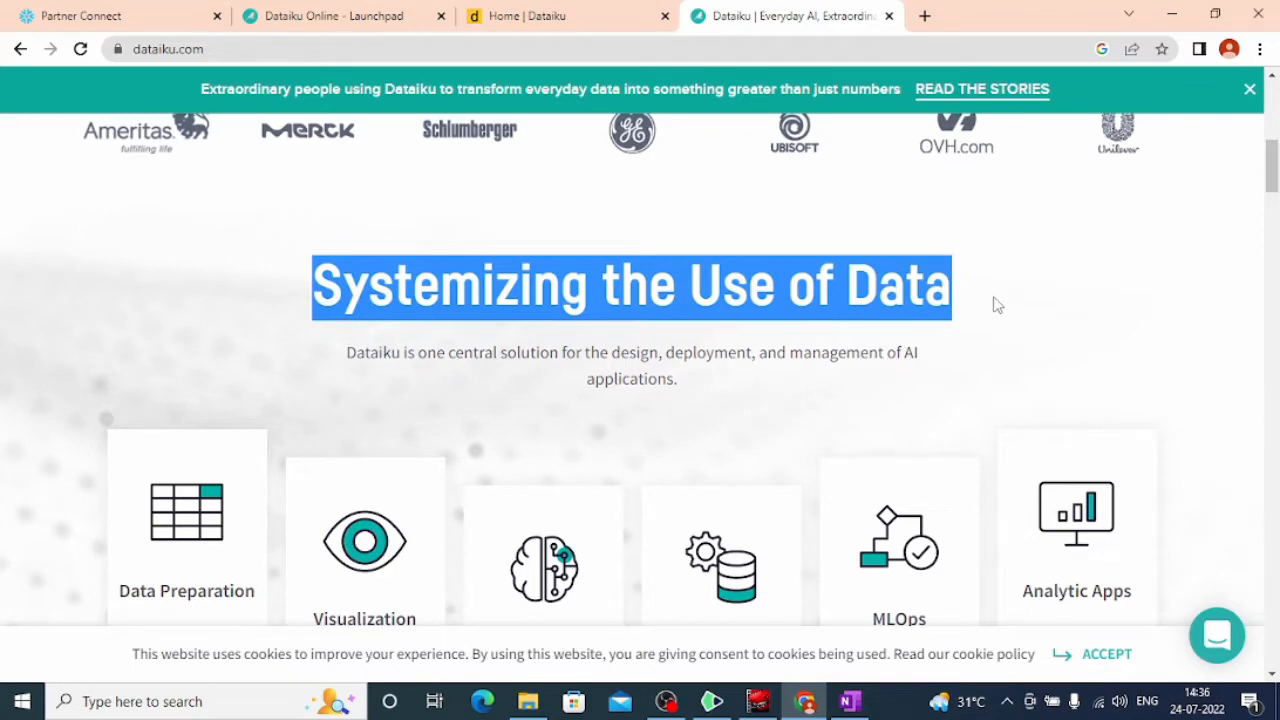
scroll(997, 305, "down", 1)
scroll(997, 305, "up", 1)
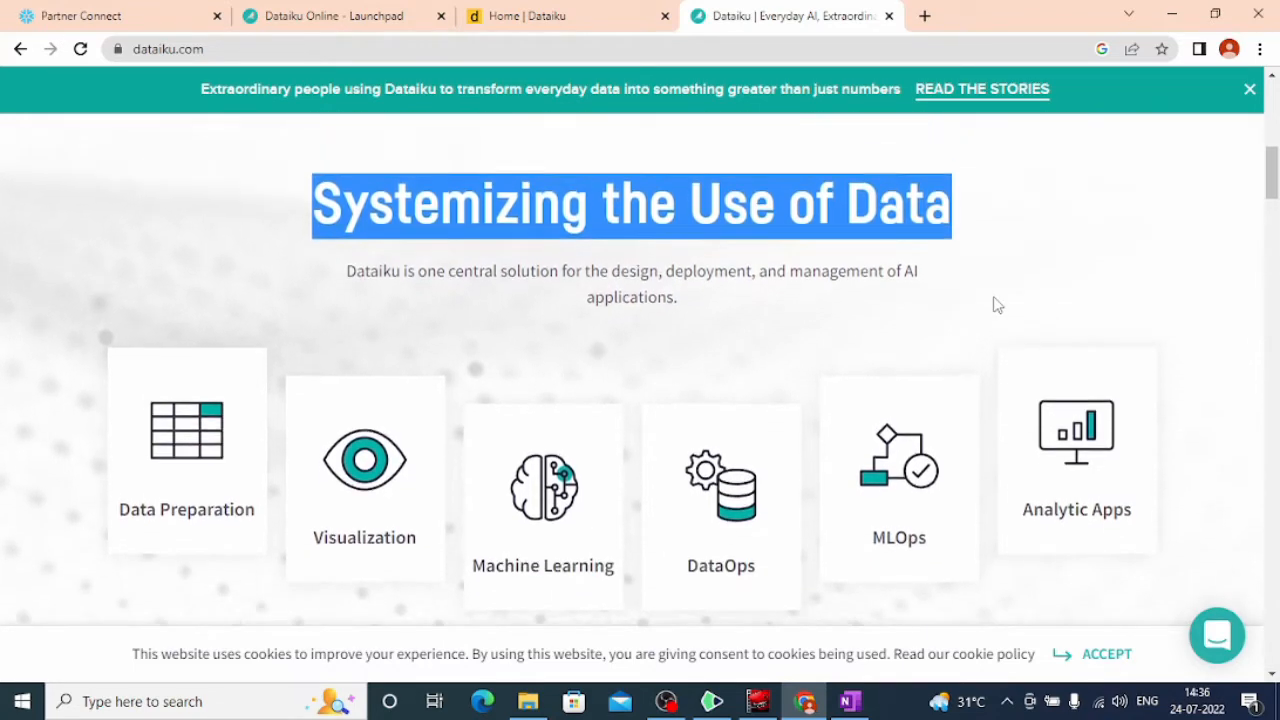
left_click(997, 305)
scroll(997, 305, "up", 1)
scroll(997, 305, "down", 1)
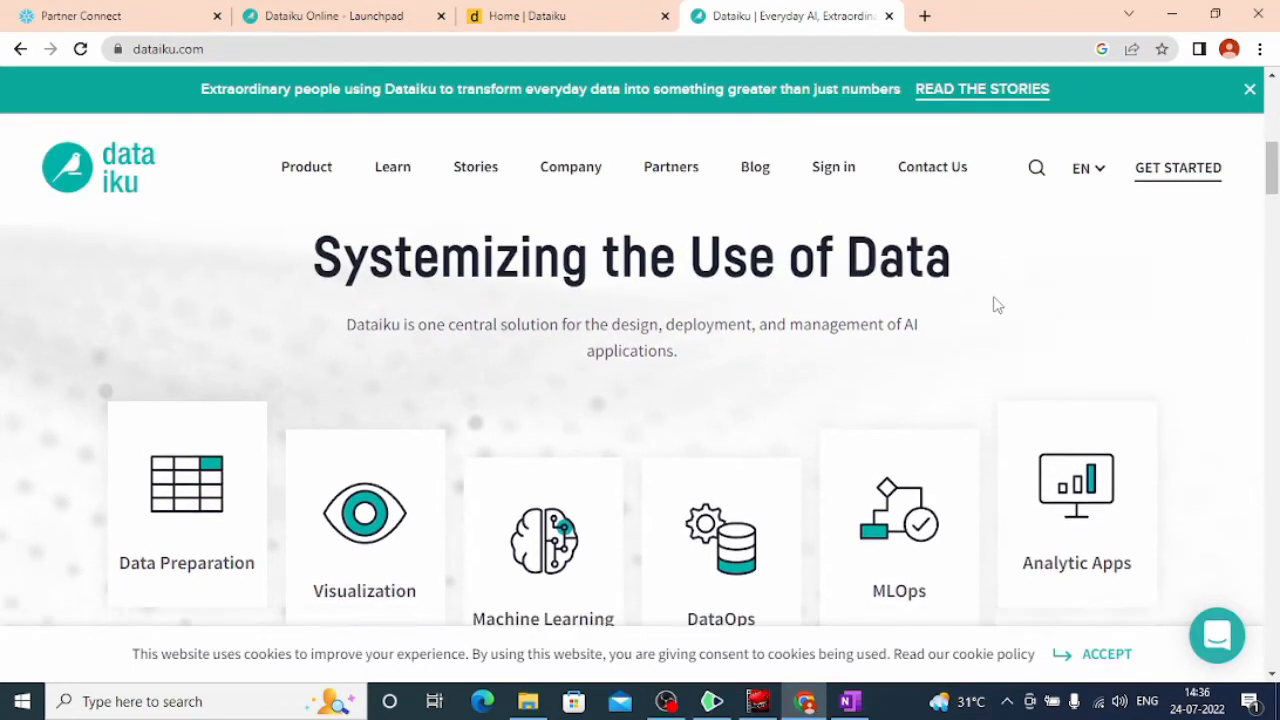
scroll(997, 305, "down", 1)
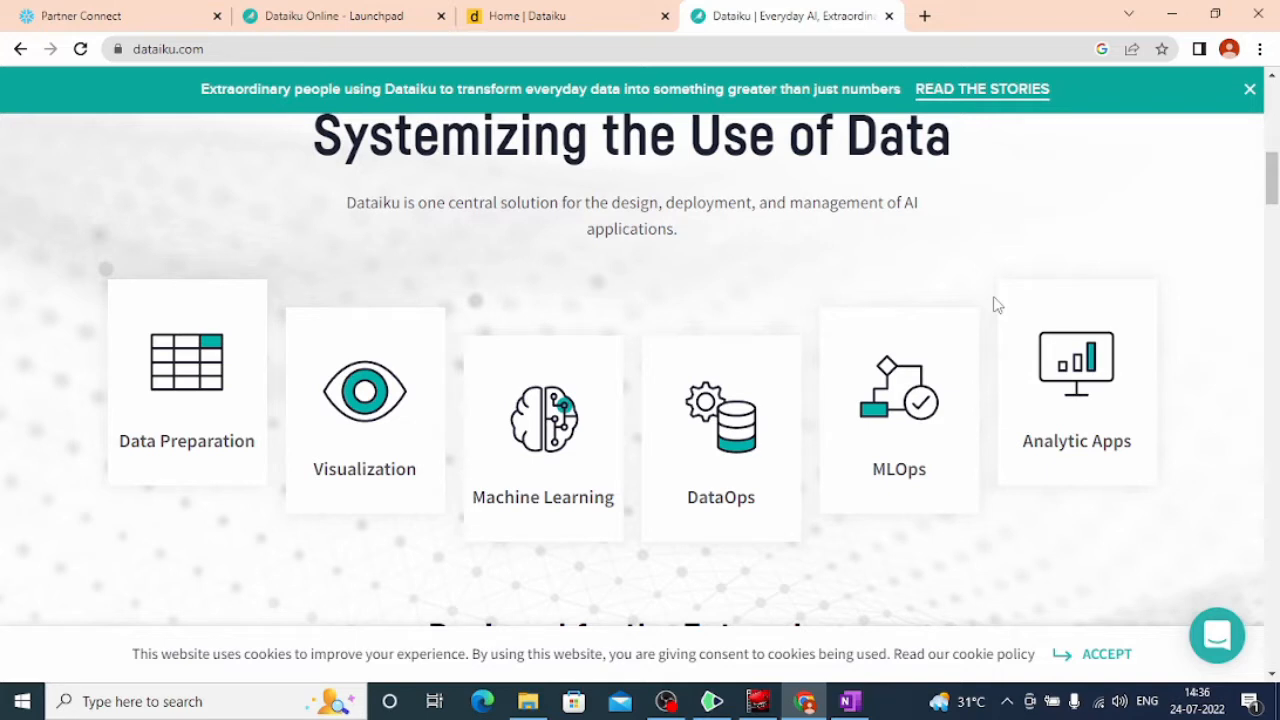
scroll(997, 305, "down", 1)
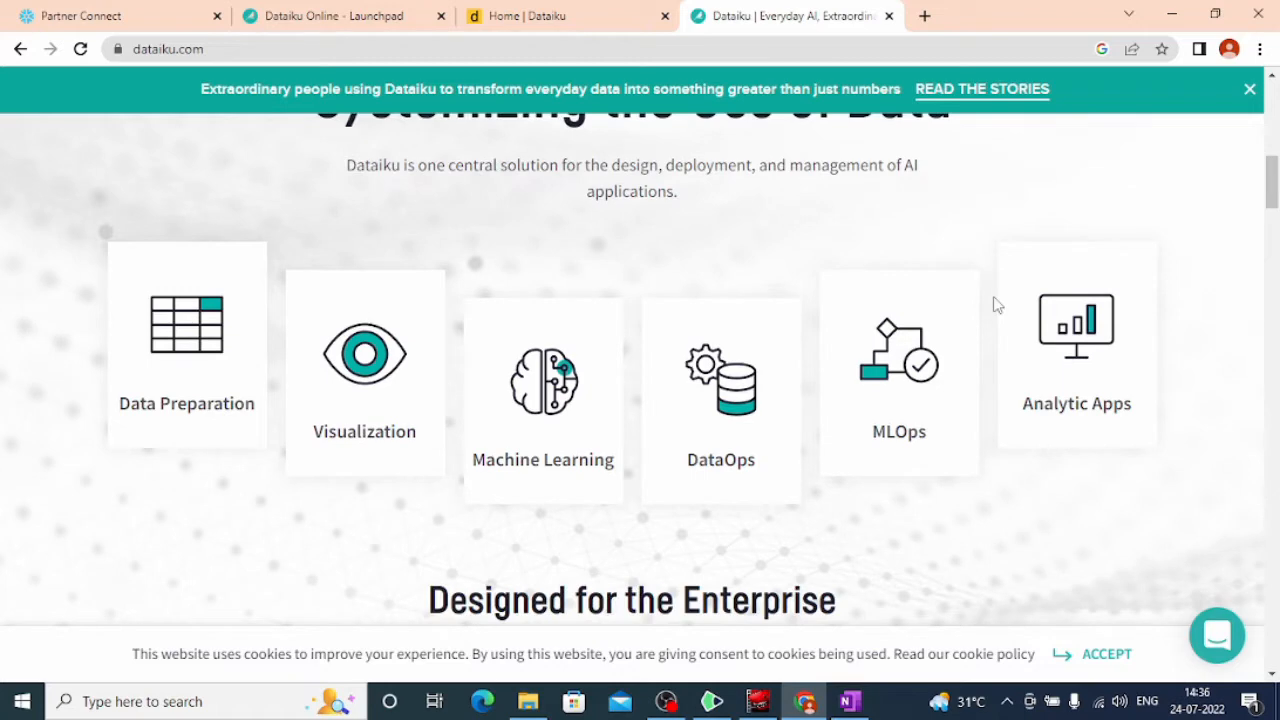
scroll(997, 305, "down", 2)
scroll(997, 305, "down", 2)
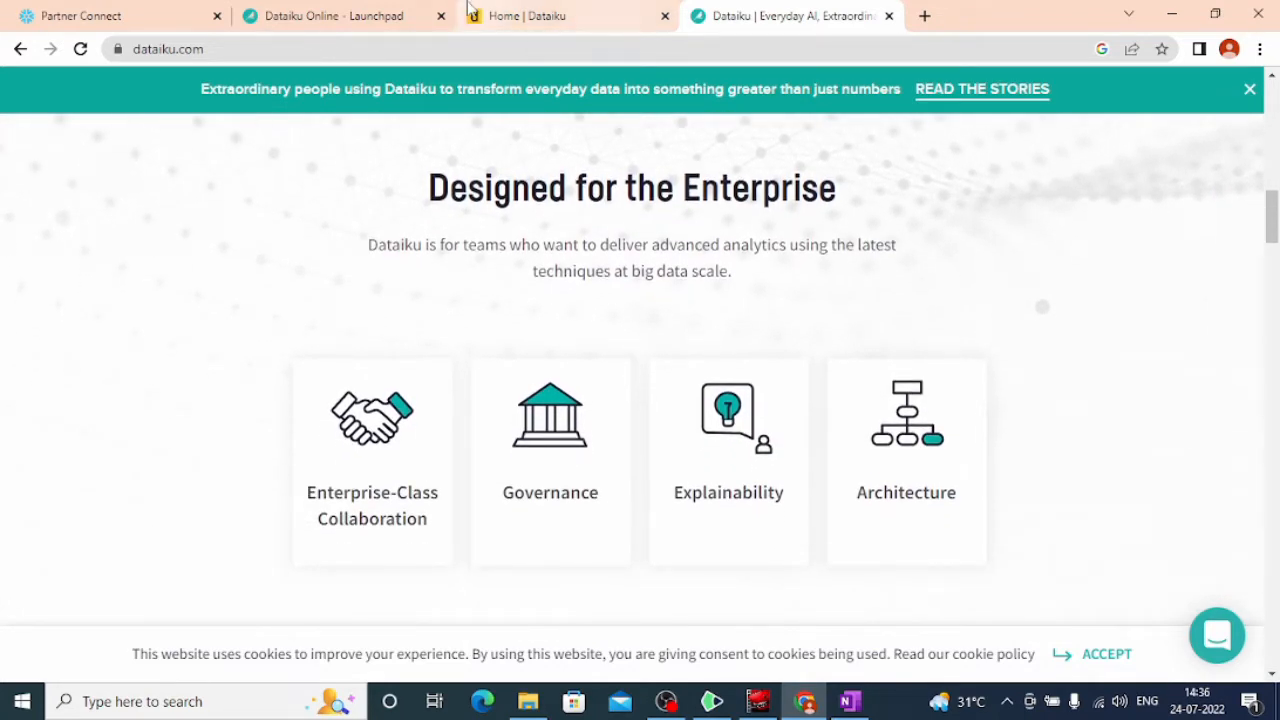
- Search Google for "snowflake" in a new browser tab
left_click(155, 9)
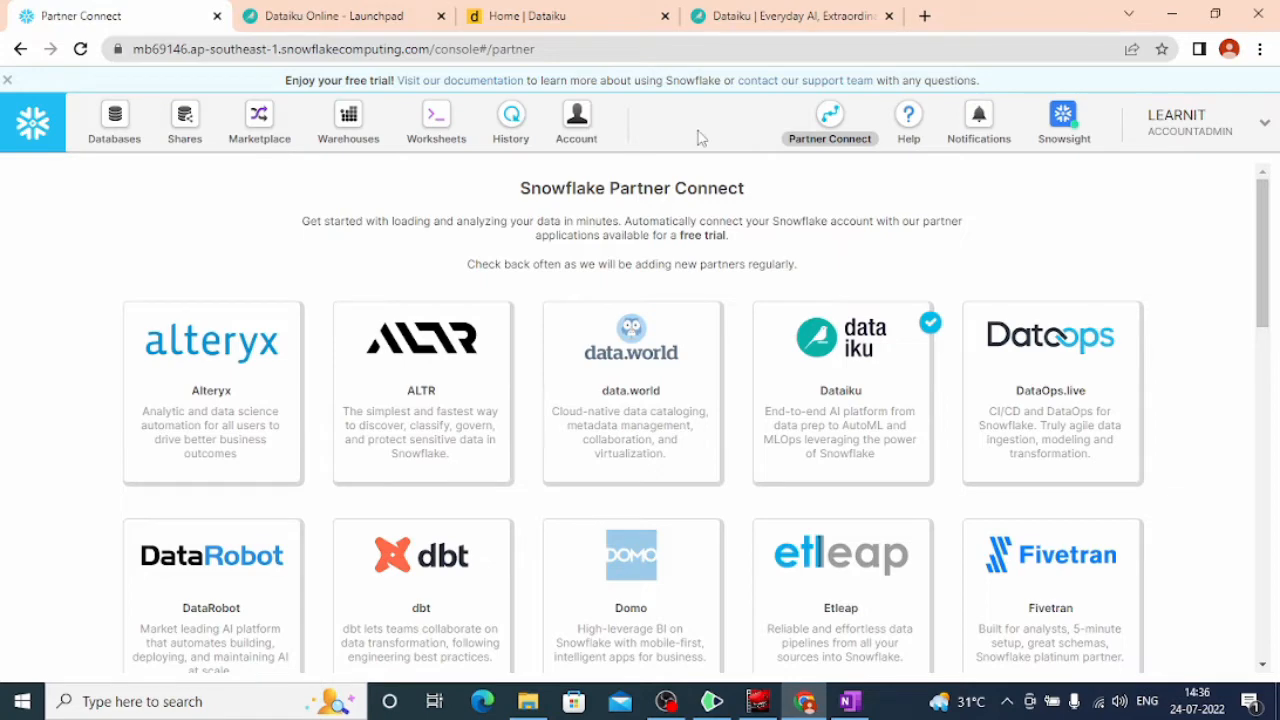
left_click(924, 16)
type("s")
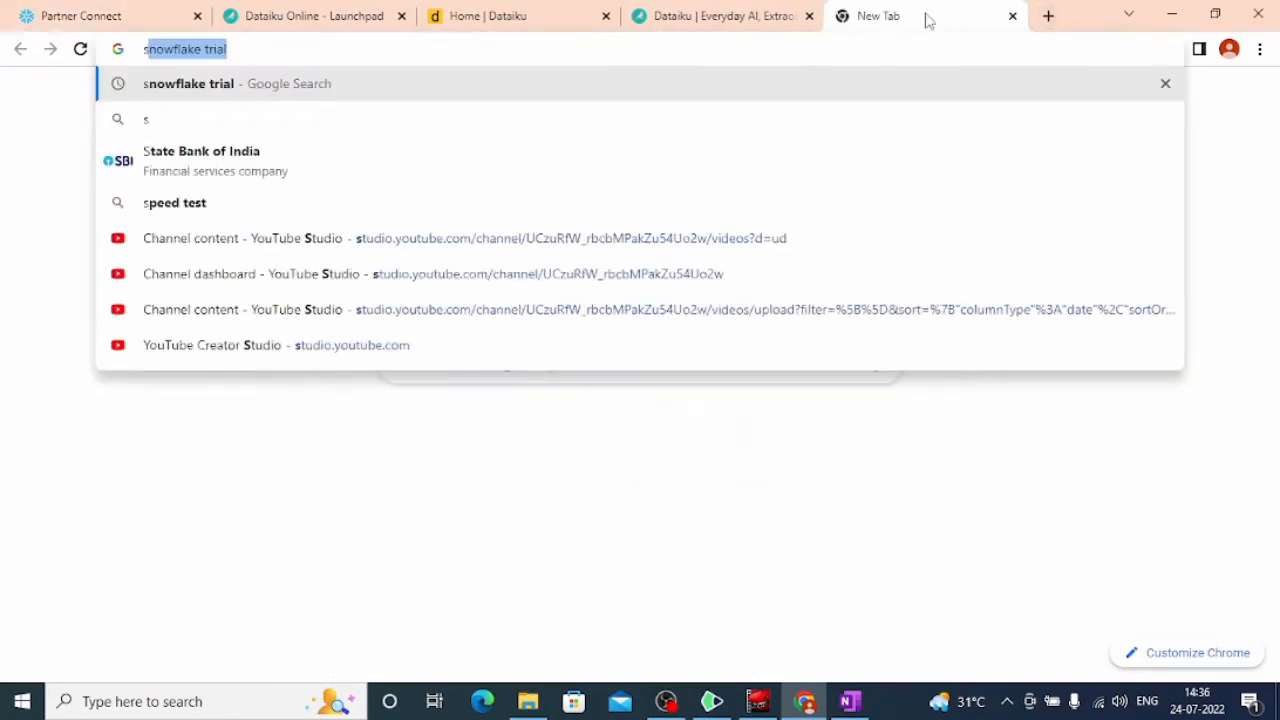
type("nowflake")
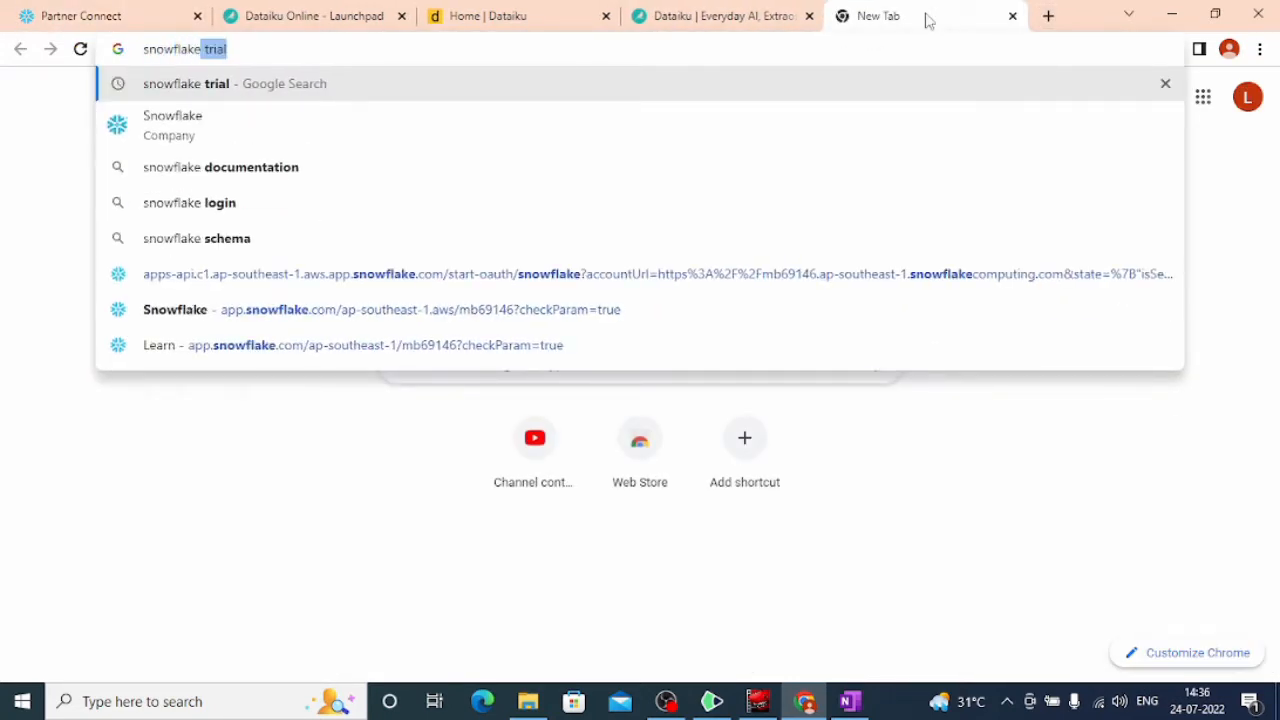
key("Delete")
key("Return")
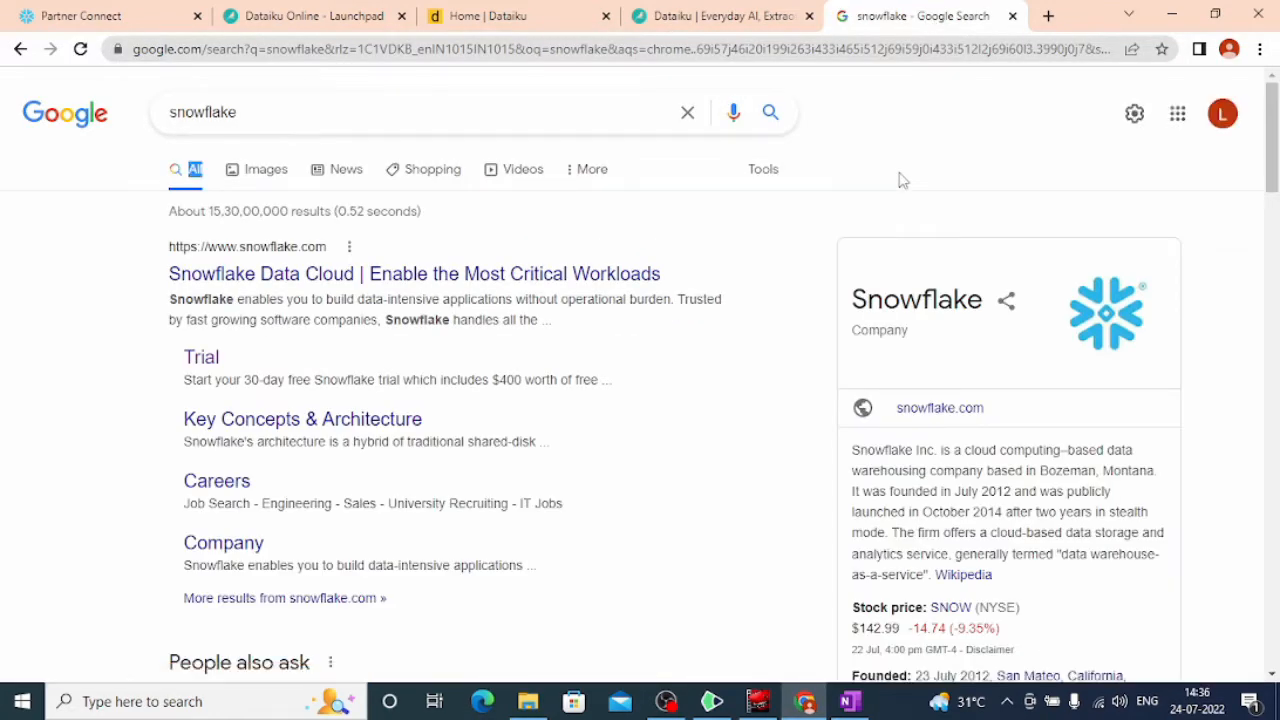
- Read the Snowflake Inc. company description in the summary beside the search results
scroll(900, 178, "down", 2)
scroll(900, 178, "down", 3)
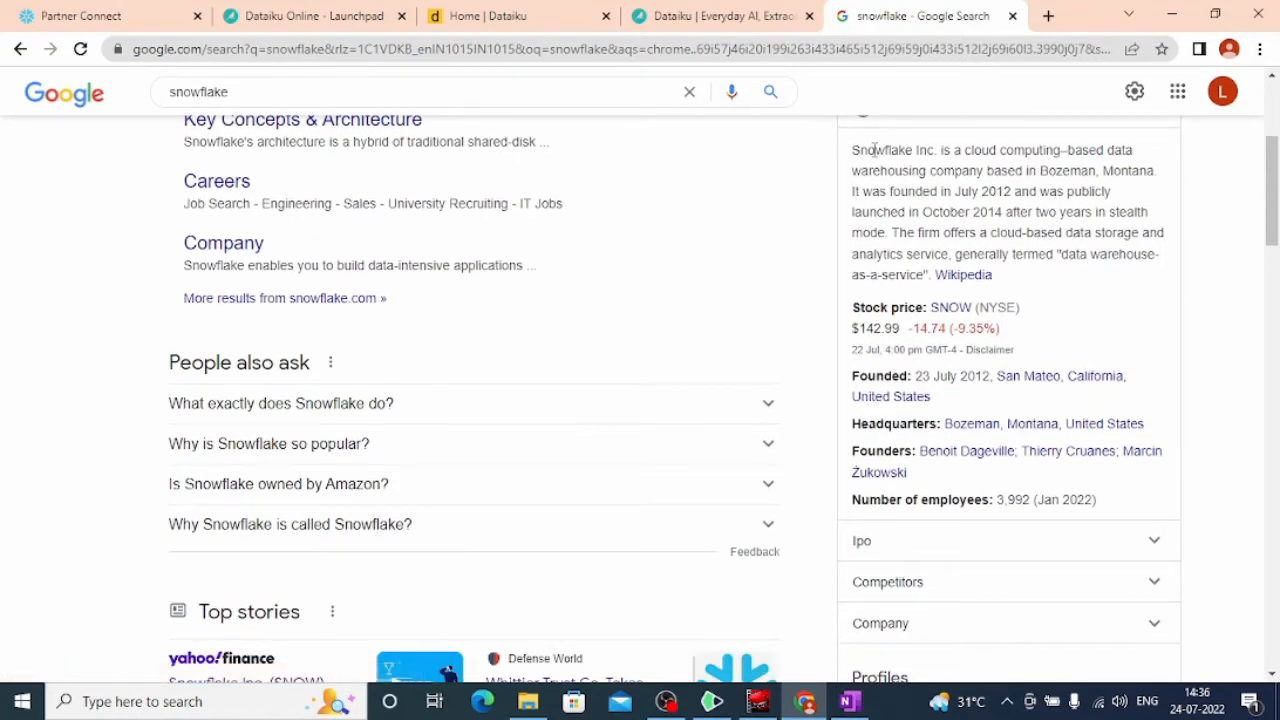
left_click_drag(852, 151, 1107, 188)
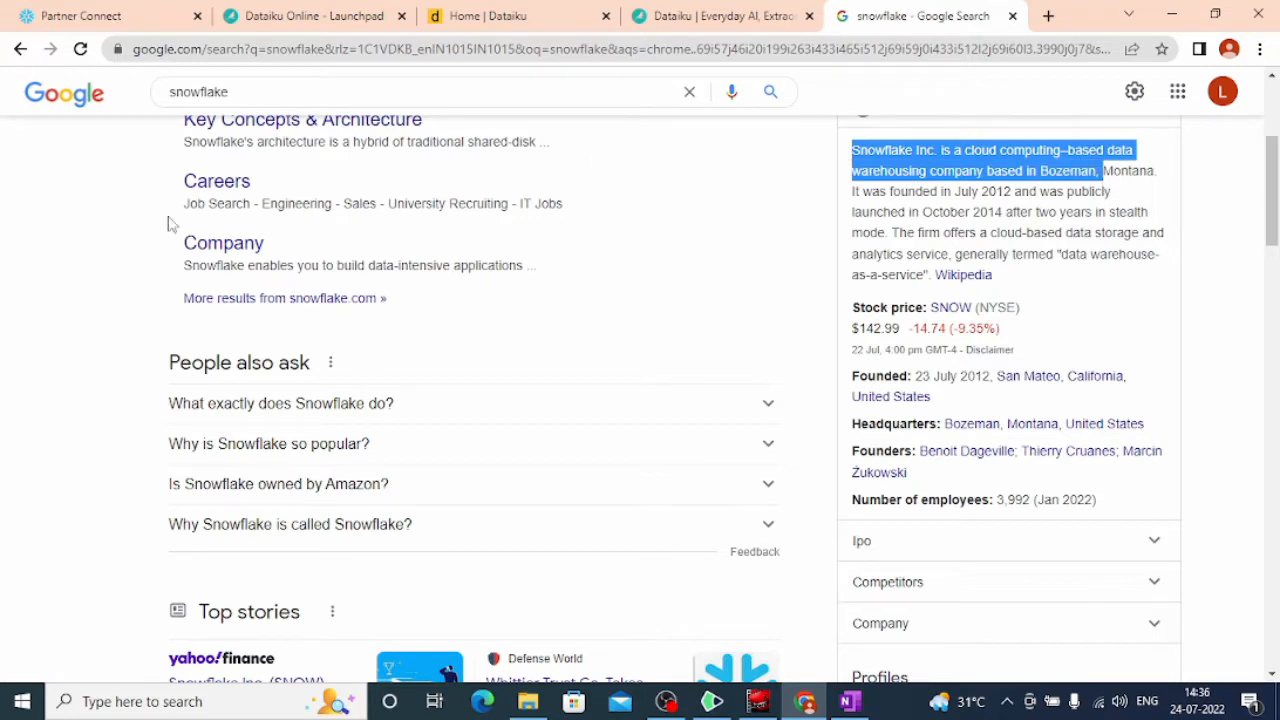
left_click(60, 226)
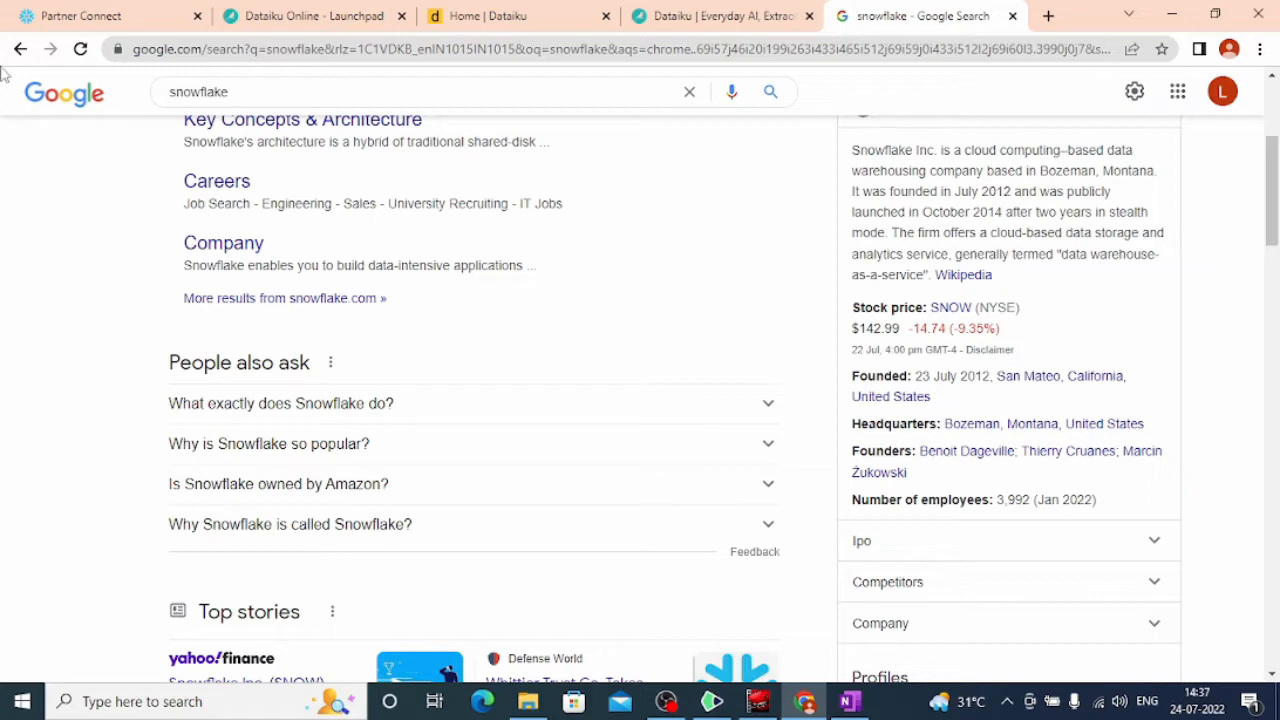
- View Dataiku's connection details in Snowflake Partner Connect and check the Dataiku Online launchpad, leaving the details dialog closed
left_click(80, 16)
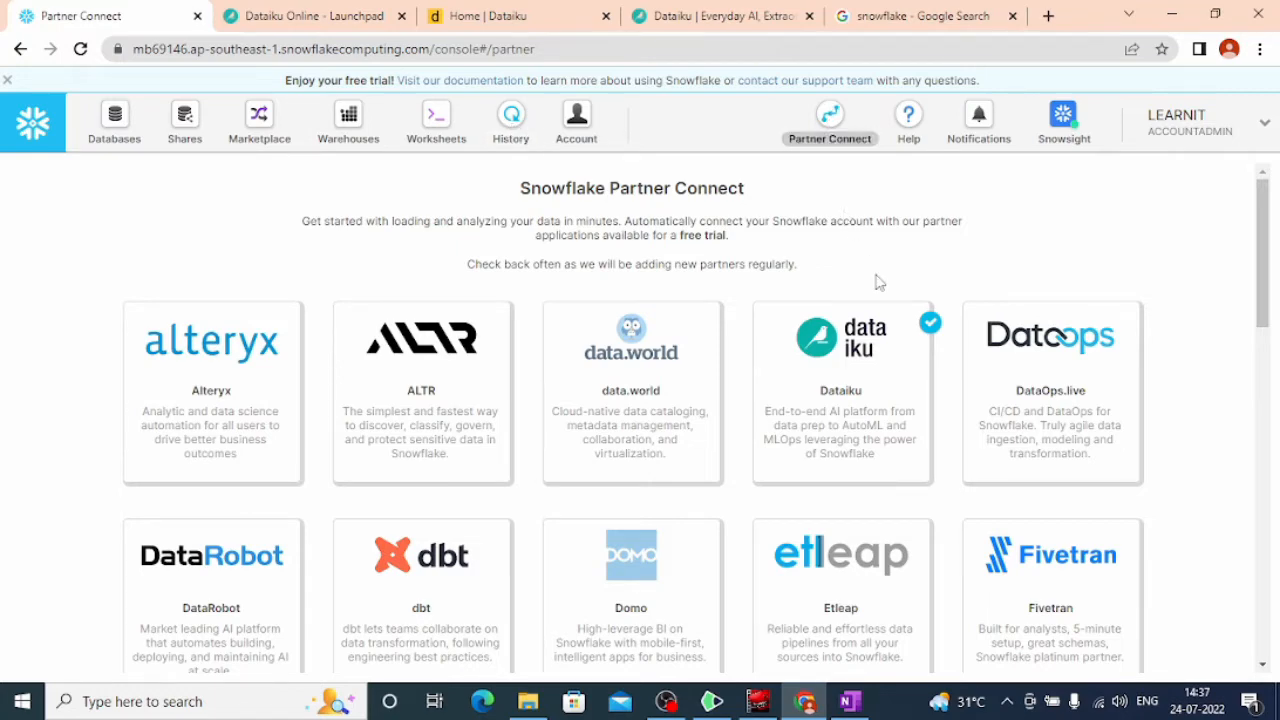
left_click(846, 383)
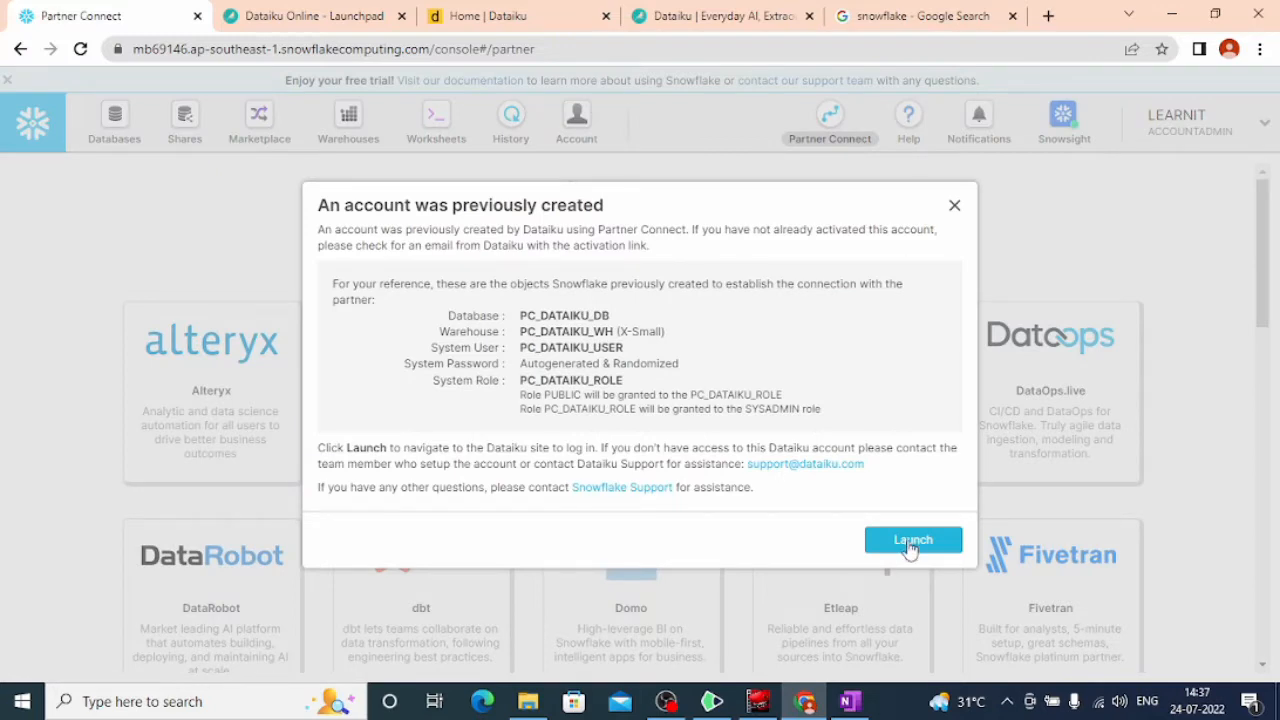
left_click(690, 12)
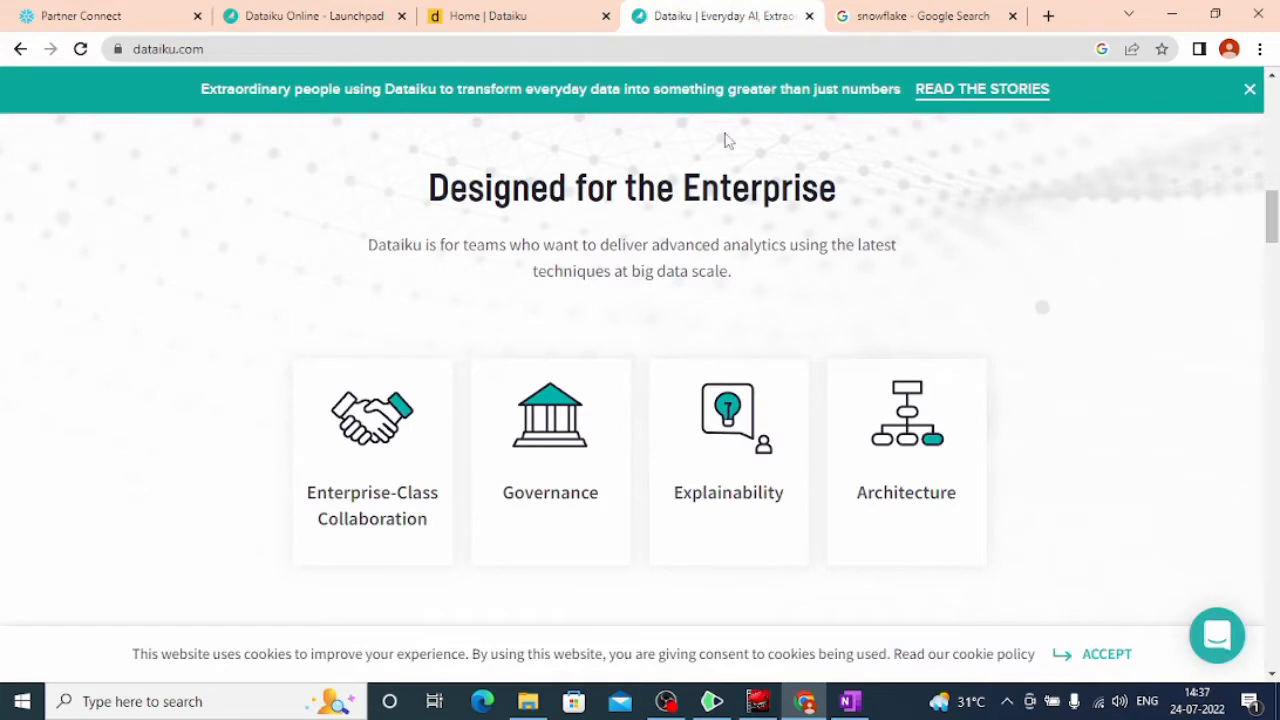
left_click(352, 15)
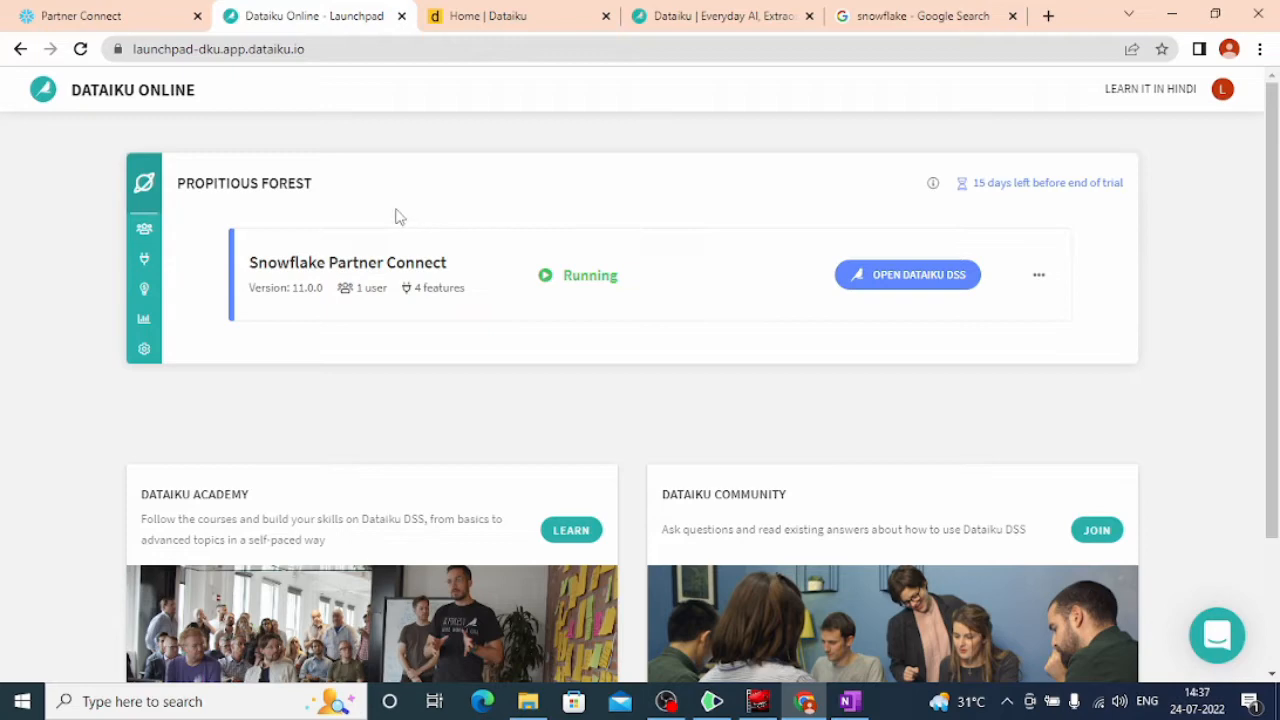
left_click(130, 14)
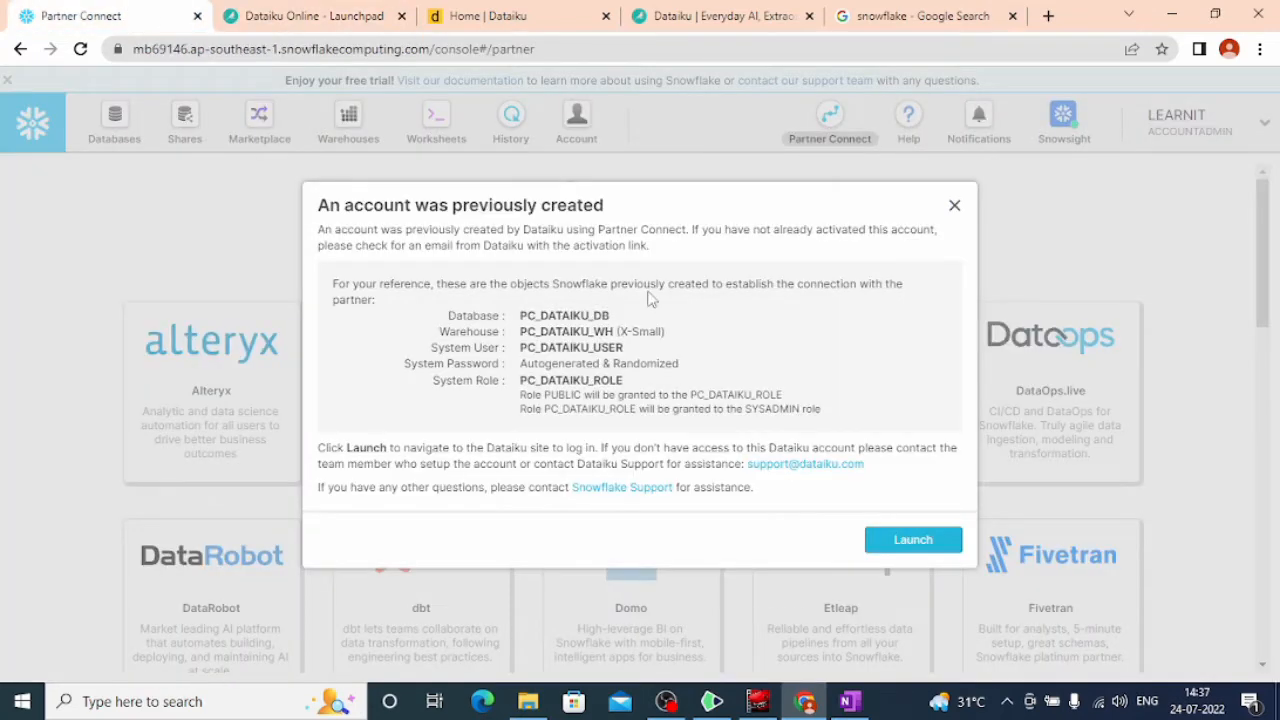
left_click(956, 207)
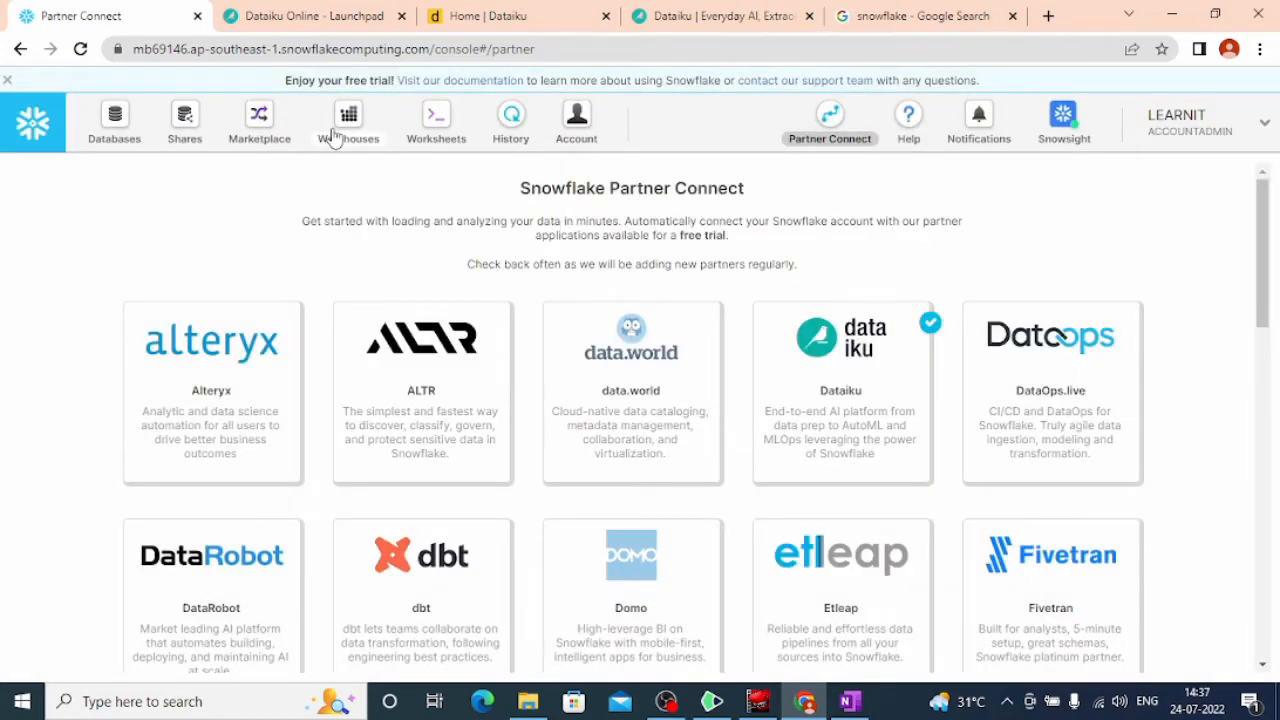
- Review the Snowflake databases and inspect the owner and grants of PC_DATAIKU_ROLE among the account's roles
left_click(138, 139)
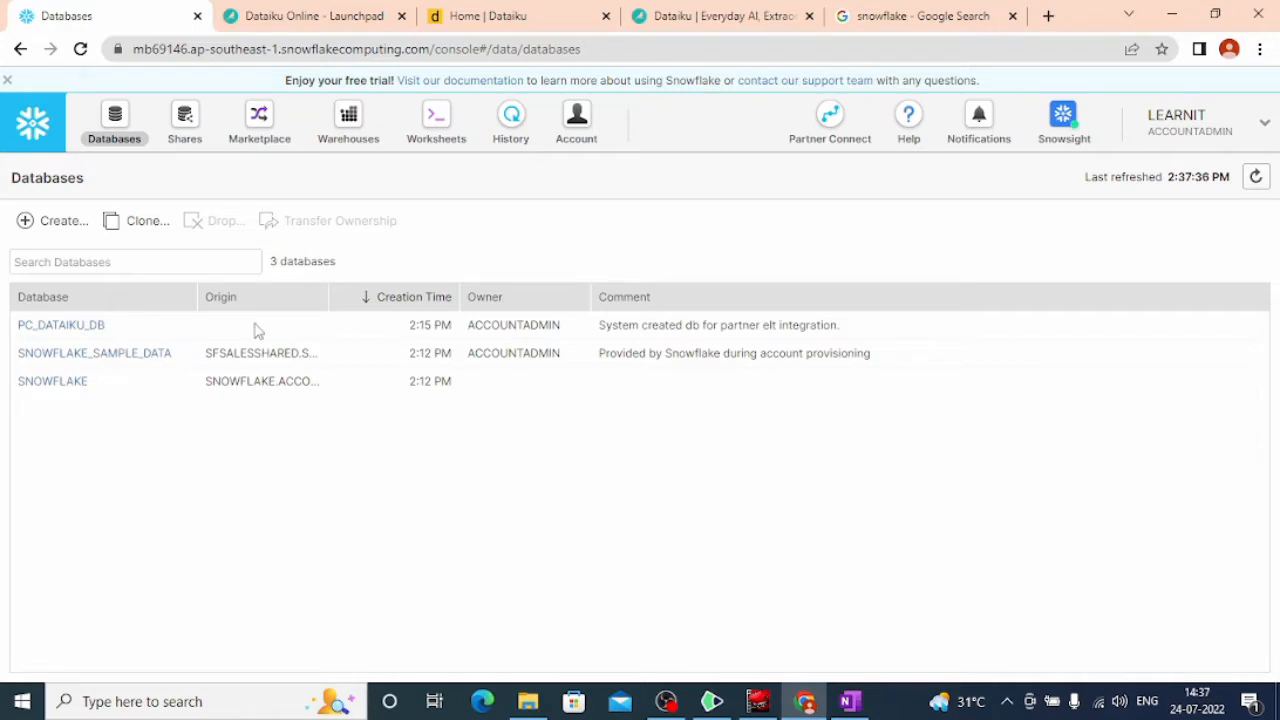
left_click(584, 144)
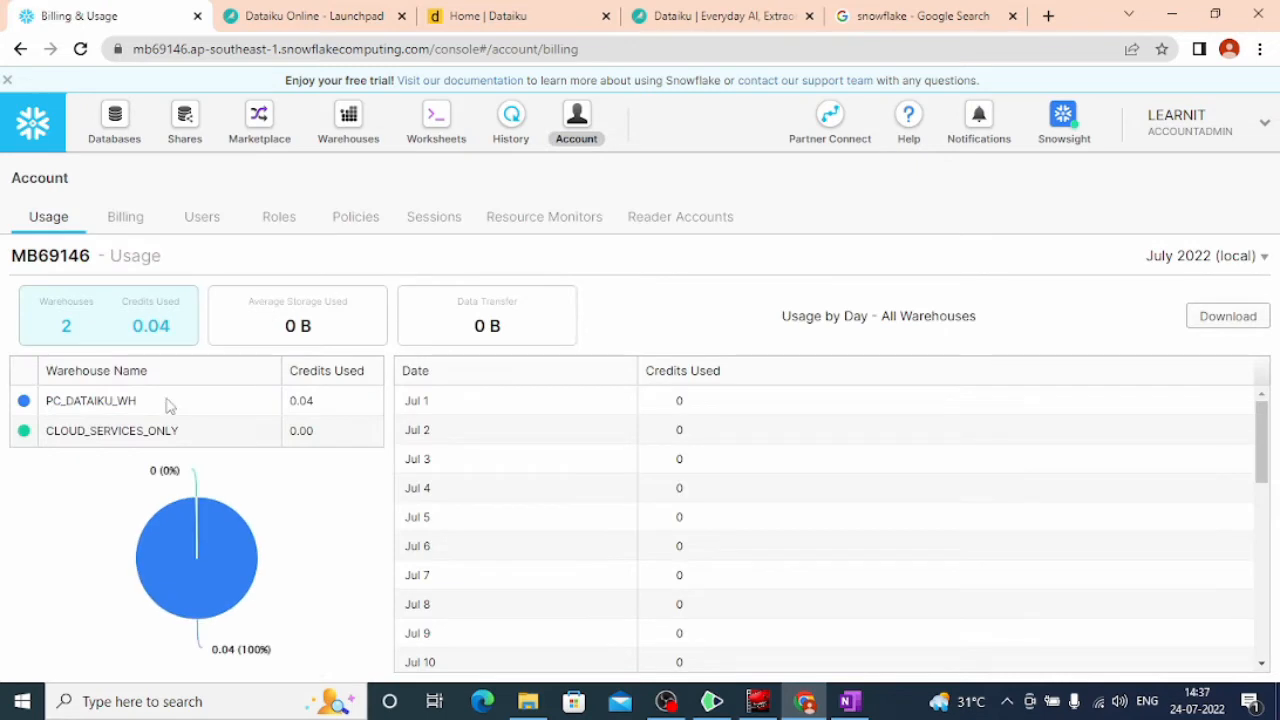
left_click(280, 228)
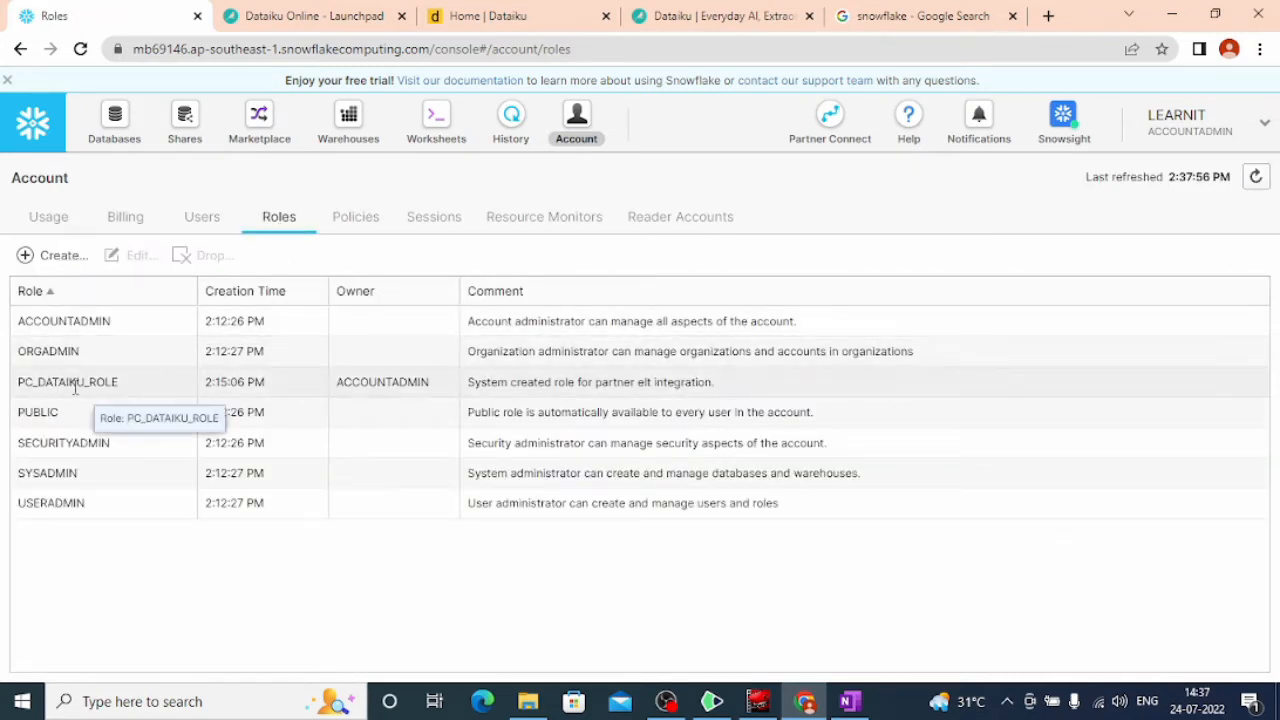
left_click_drag(124, 391, 18, 393)
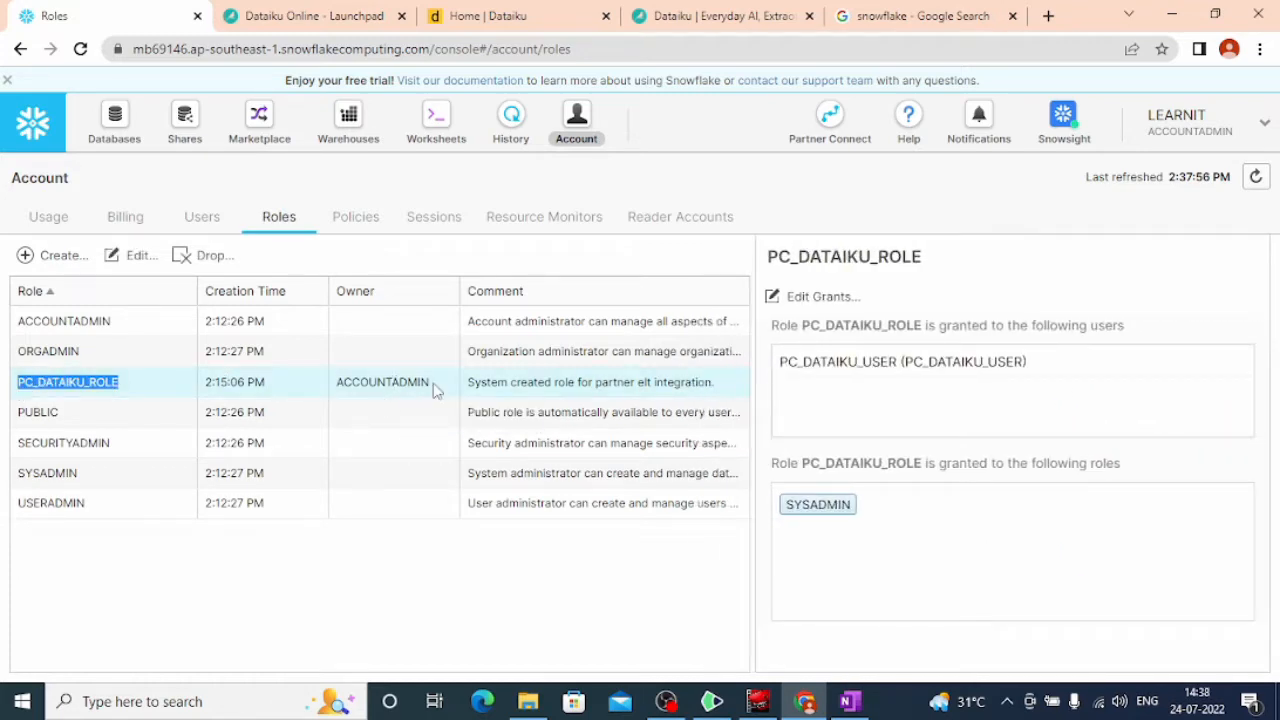
left_click_drag(435, 390, 337, 387)
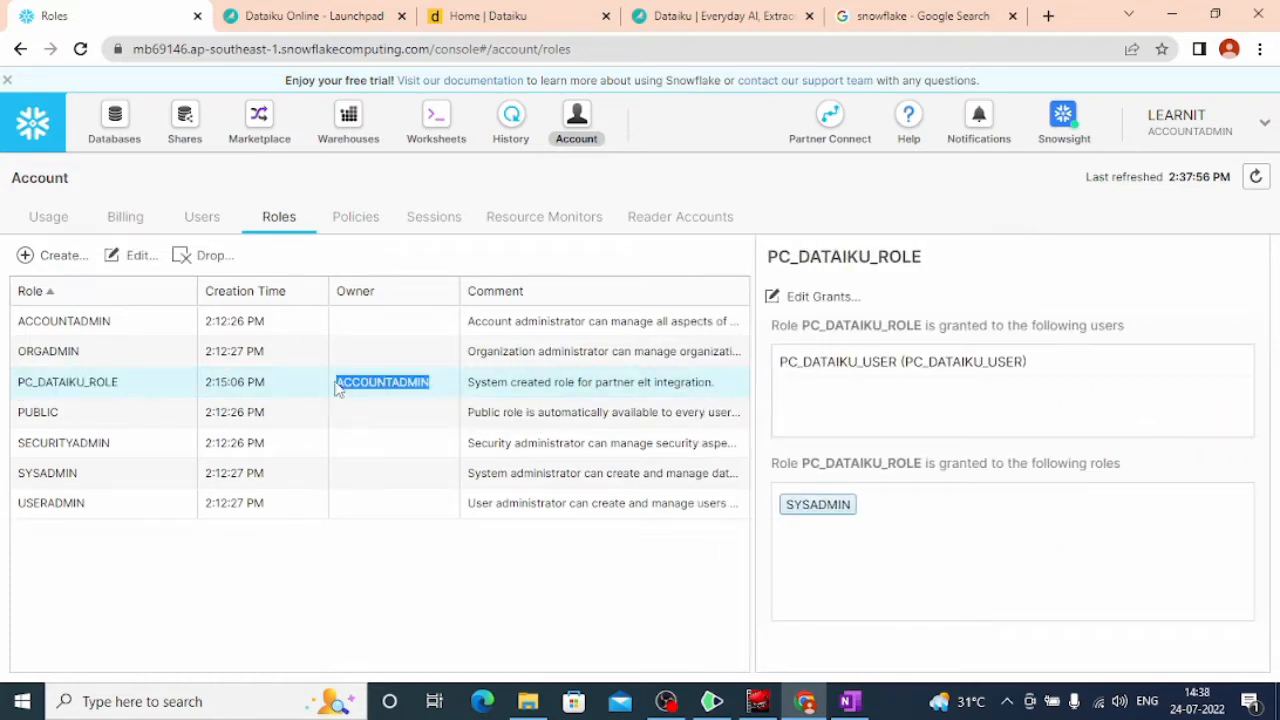
left_click(118, 386)
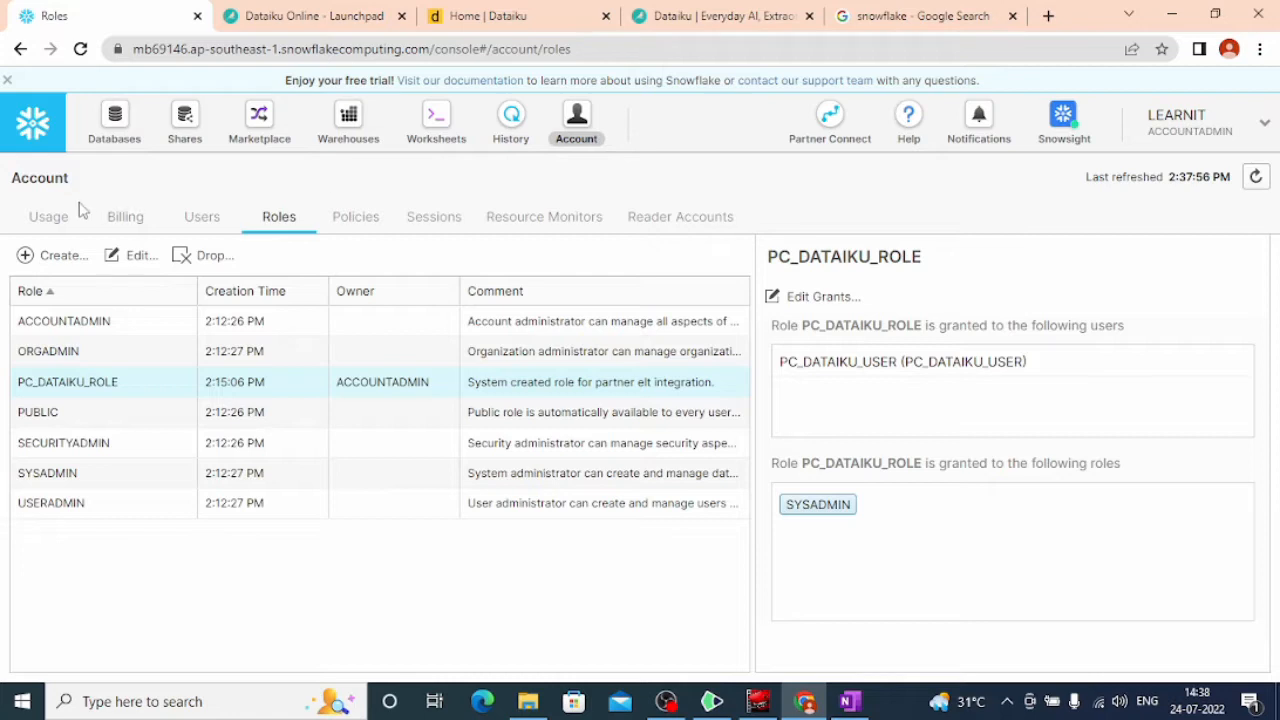
- Open the Snowflake worksheet for writing SQL
left_click(434, 118)
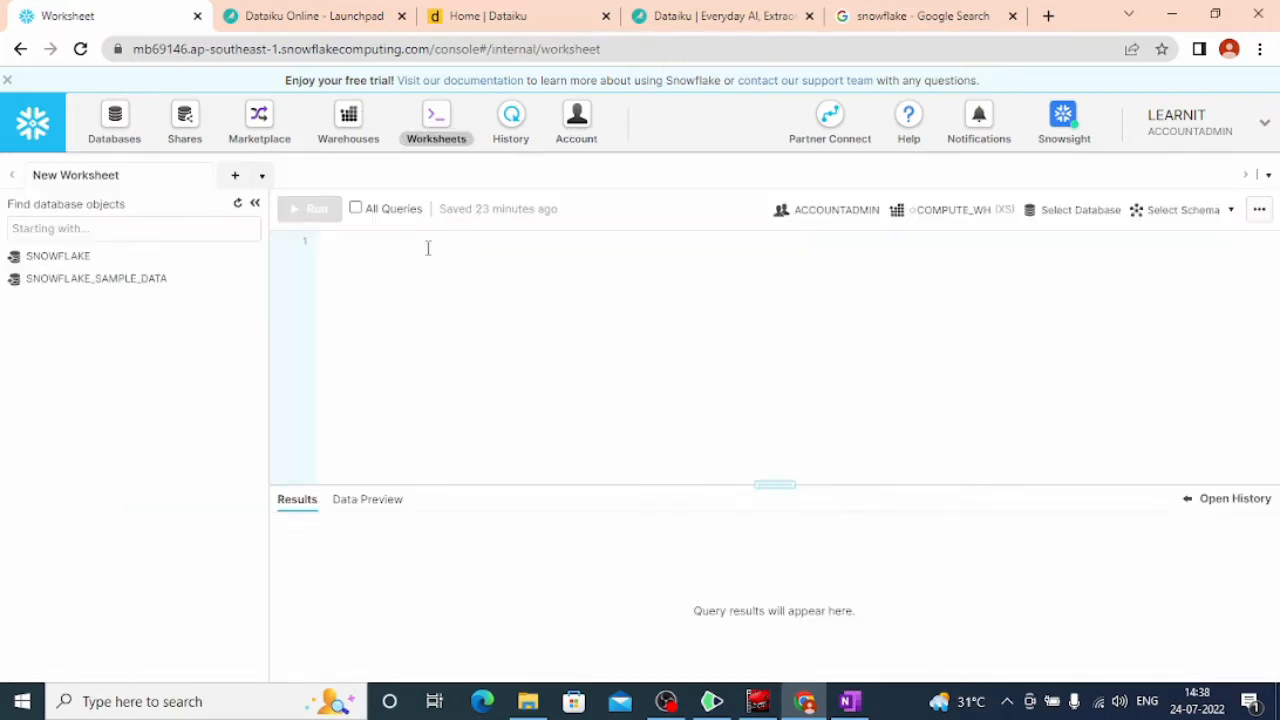
type("GRA")
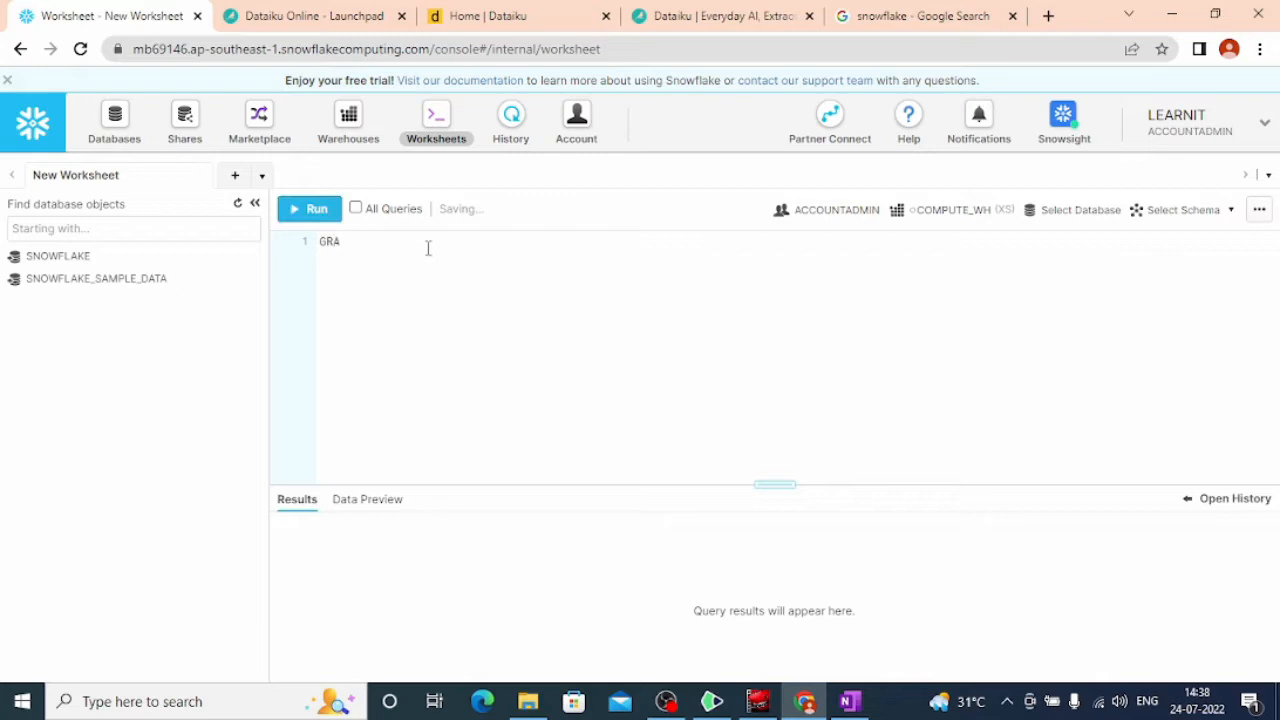
type("NT")
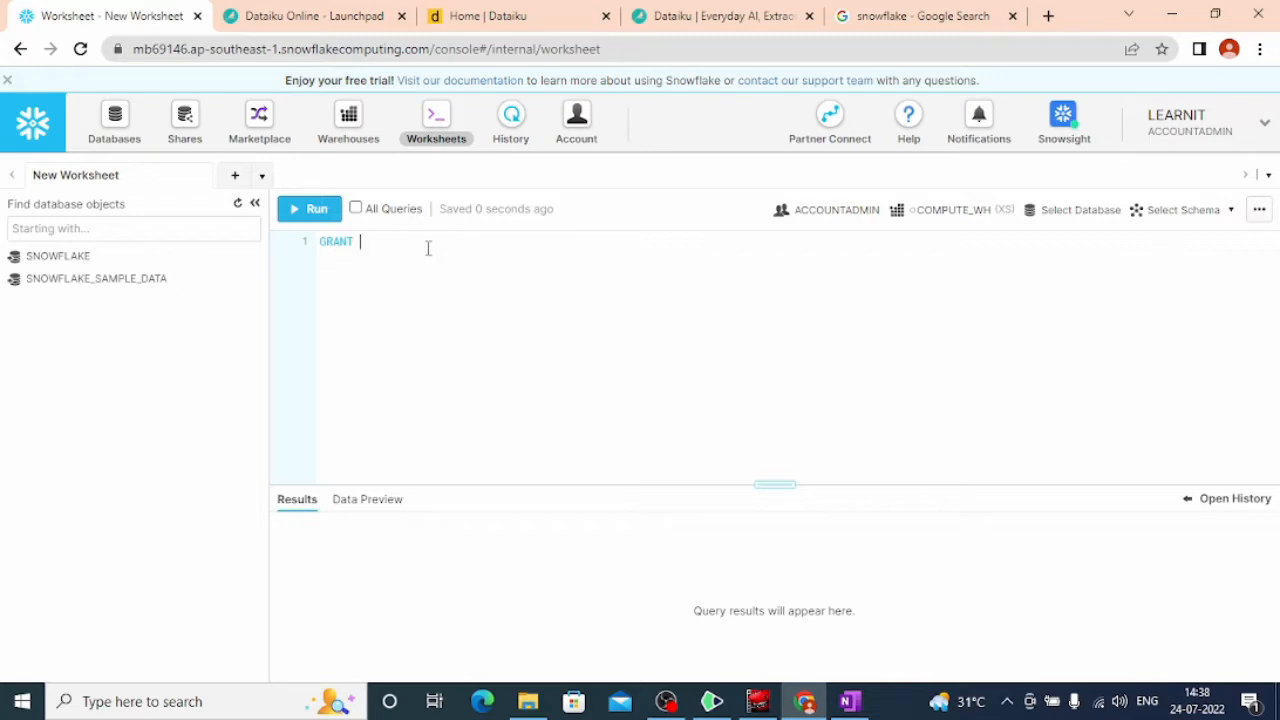
key("BackSpace")
key("BackSpace")
key("BackSpace")
key("BackSpace")
key("BackSpace")
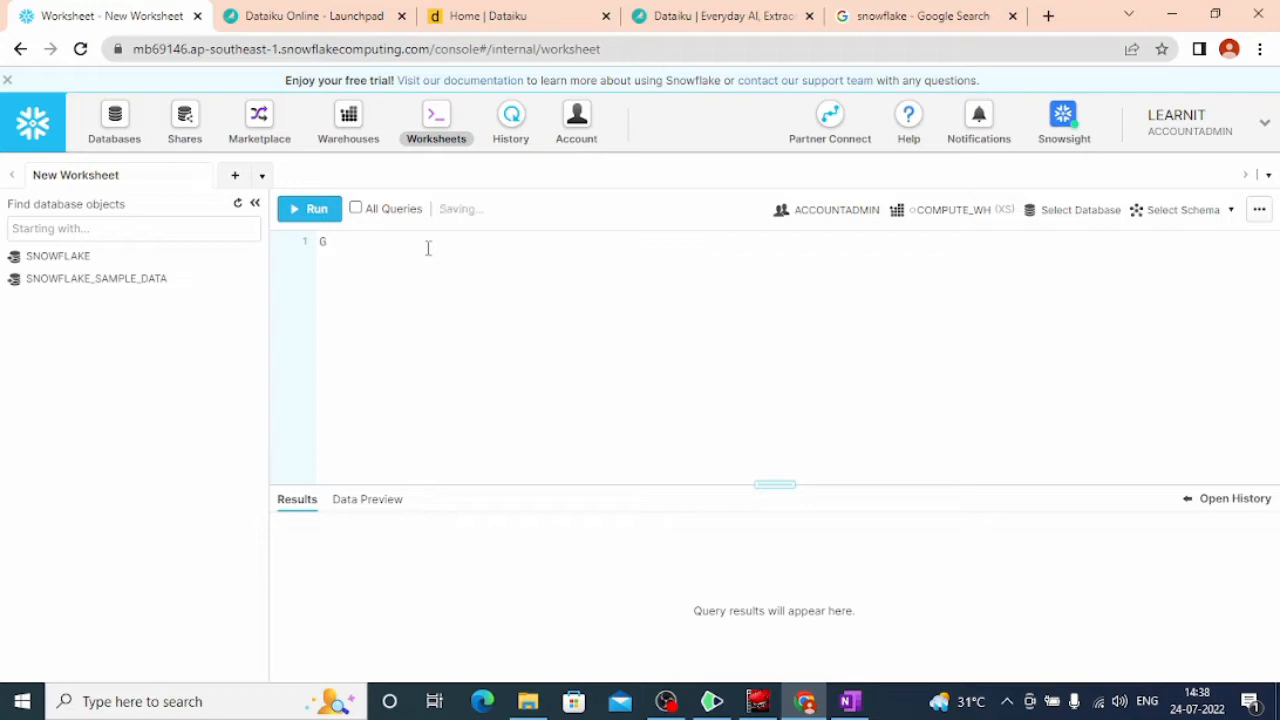
key("BackSpace")
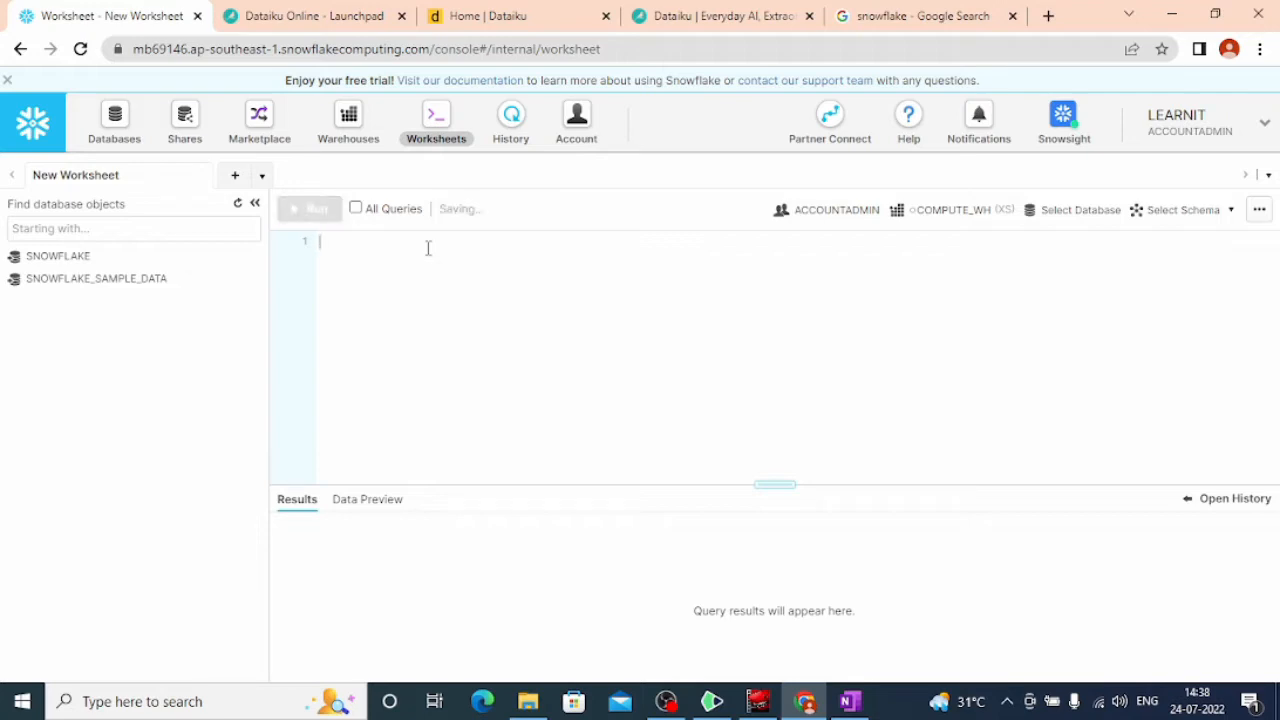
- Check which roles can be chosen for the worksheet's context, without changing the current role
left_click(857, 210)
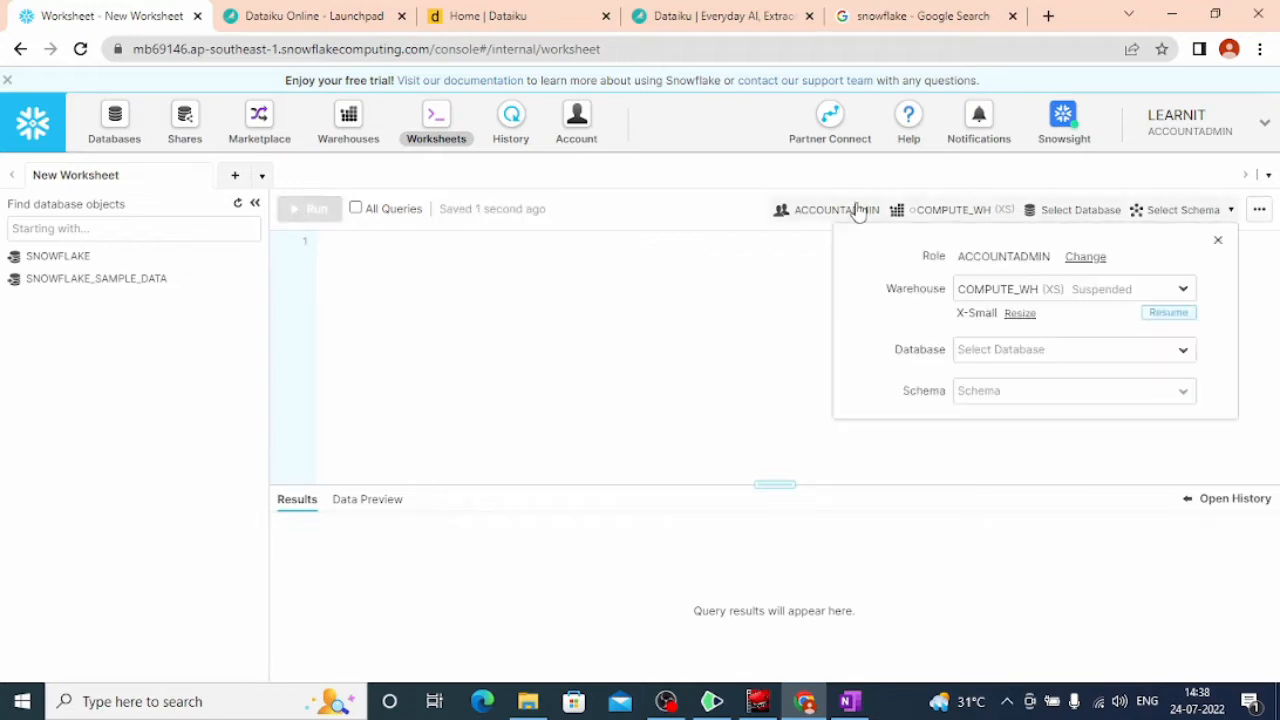
left_click(1076, 259)
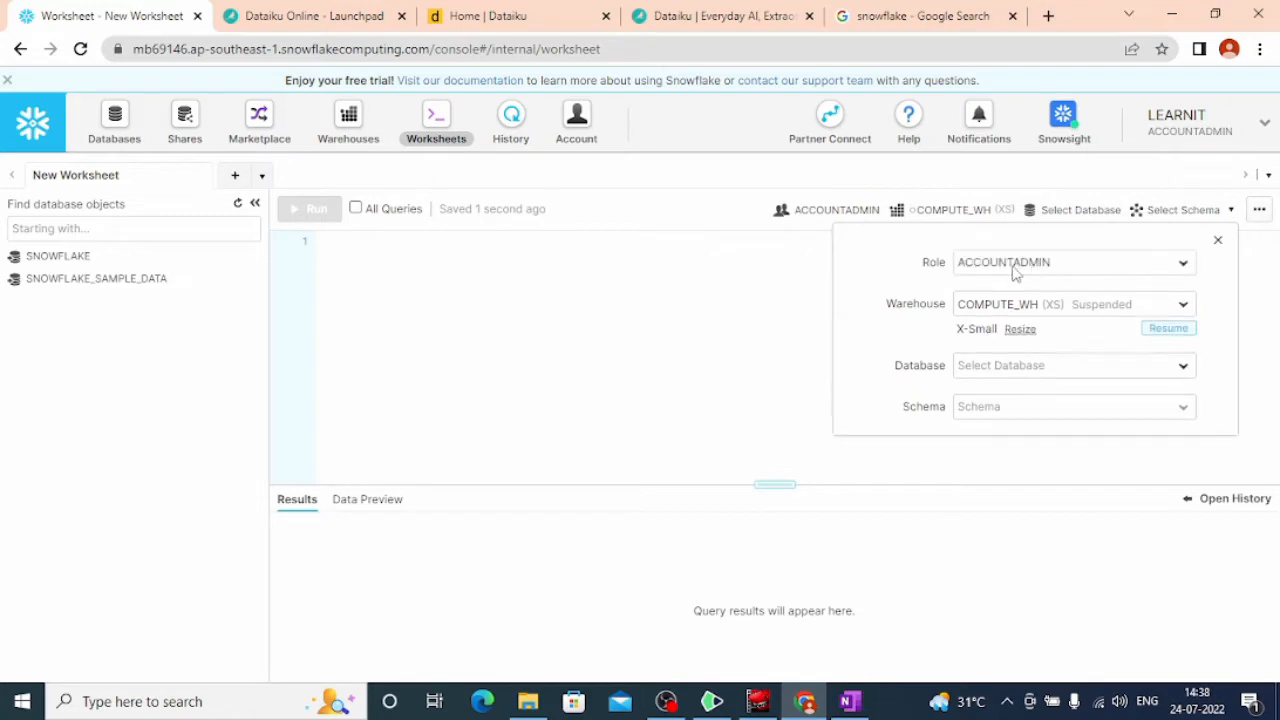
left_click(1014, 272)
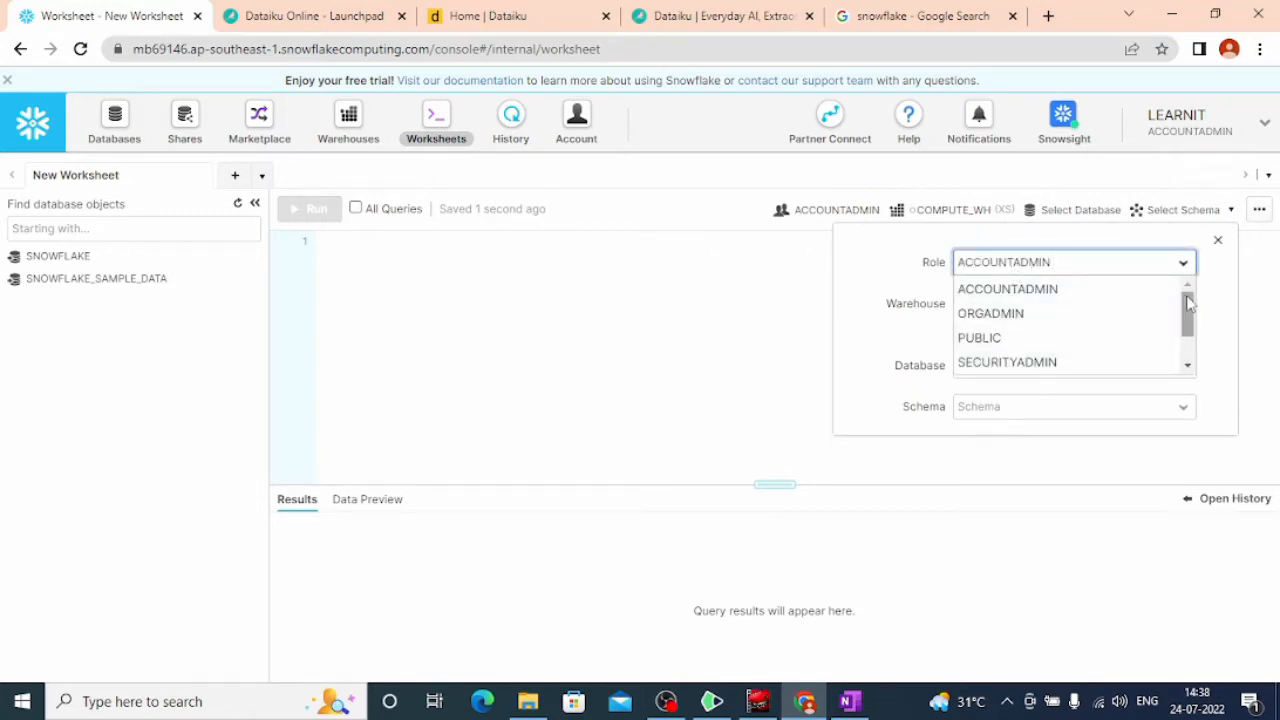
mouse_move(1187, 298)
left_mouse_down()
mouse_move(1189, 375)
mouse_move(1191, 300)
left_mouse_up()
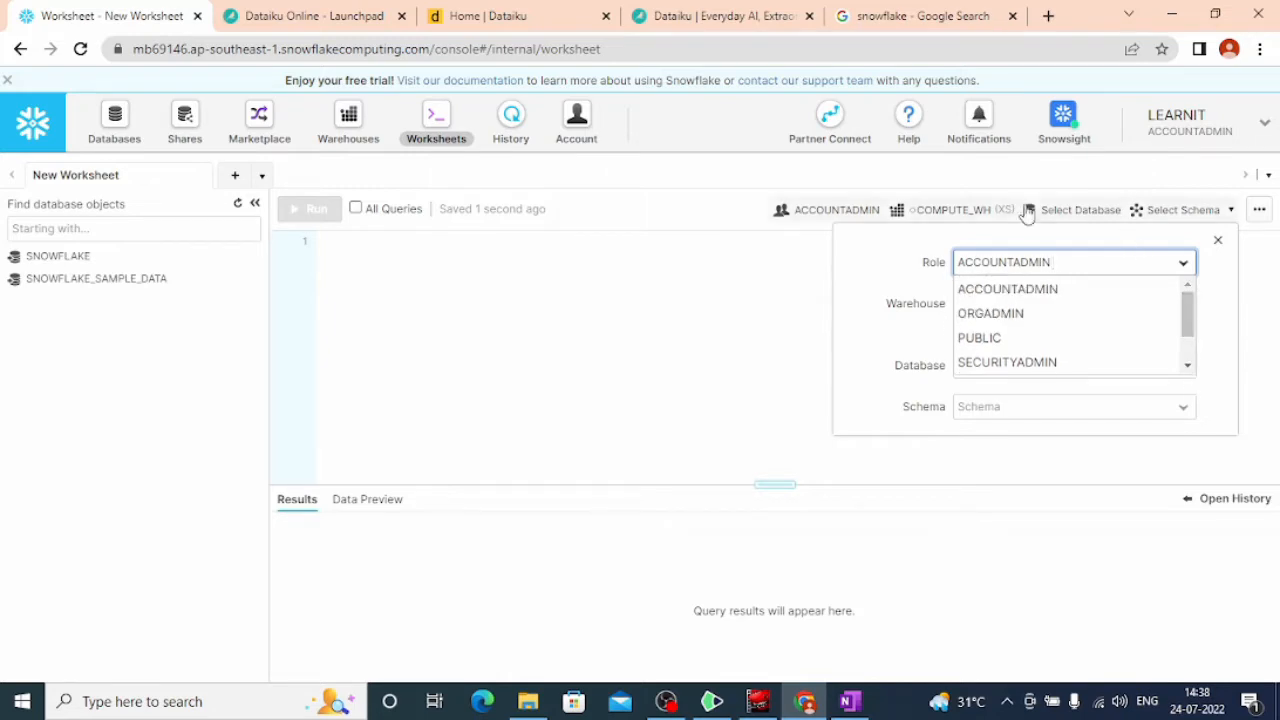
left_click(548, 242)
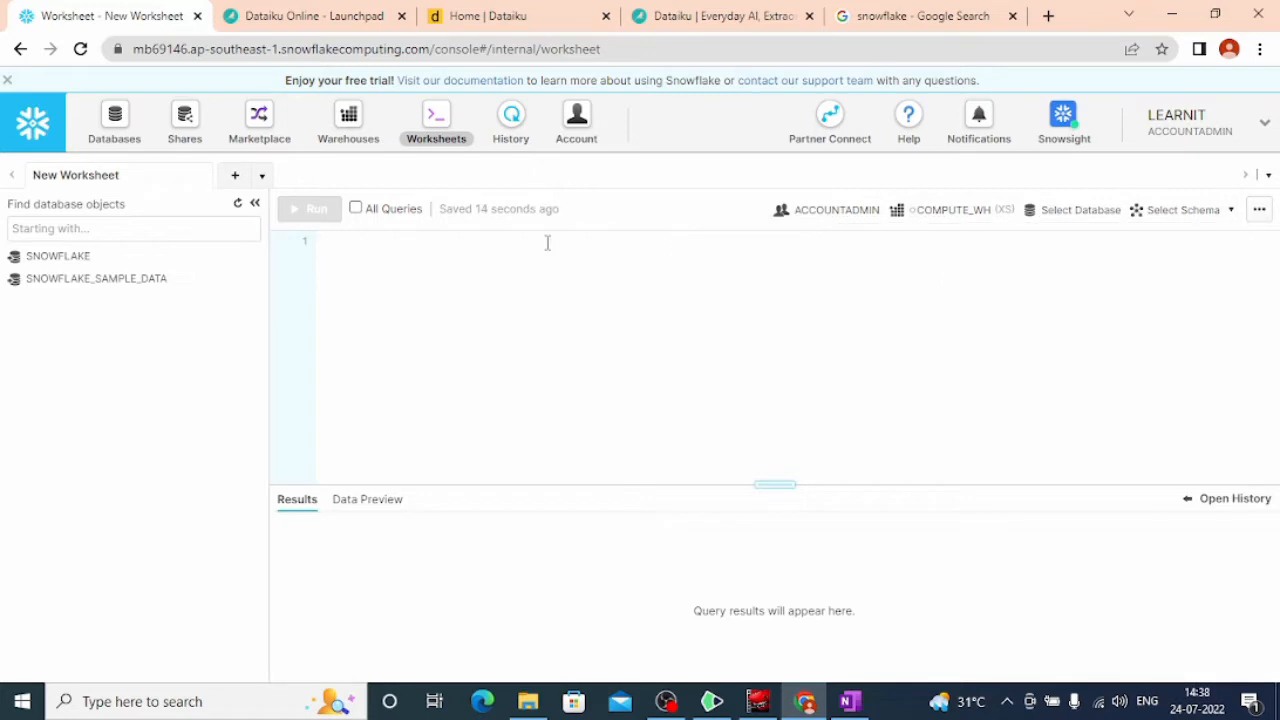
- Write GRANT ROLE PC_DATAIKU_ROLE TO SYSADMIN; in the empty worksheet and run the statement
type("GRANT ")
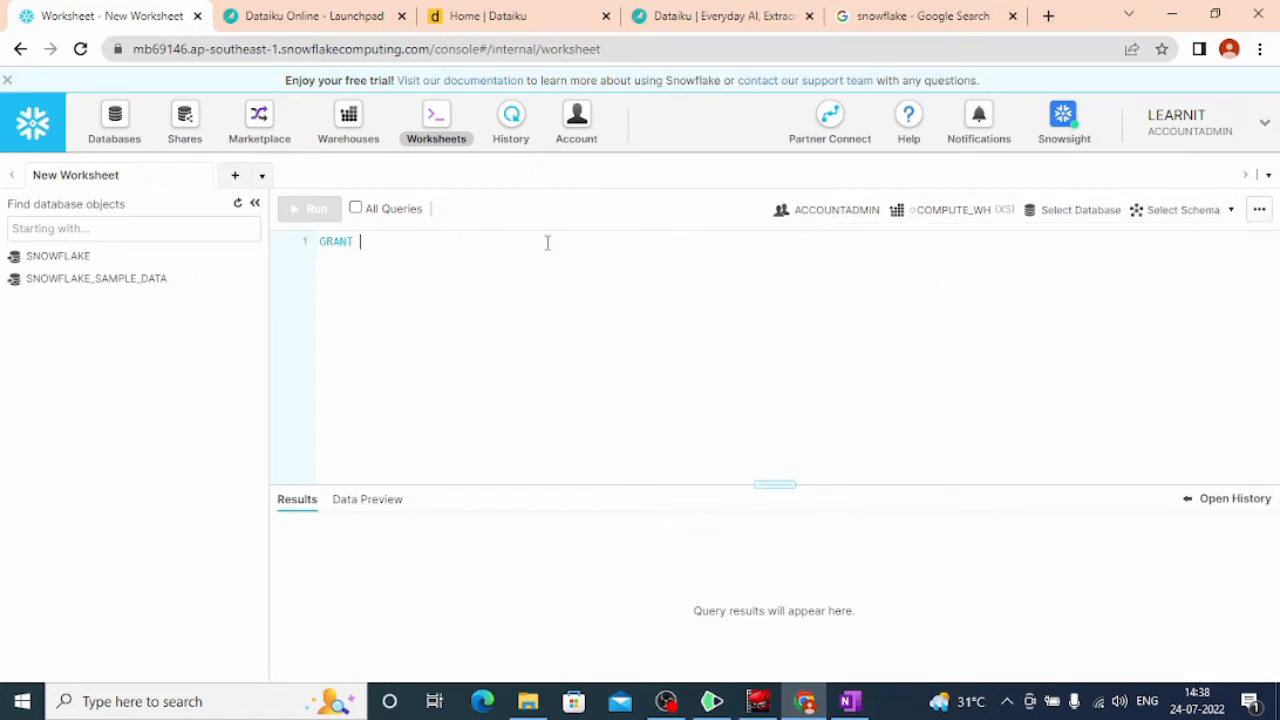
type("RO")
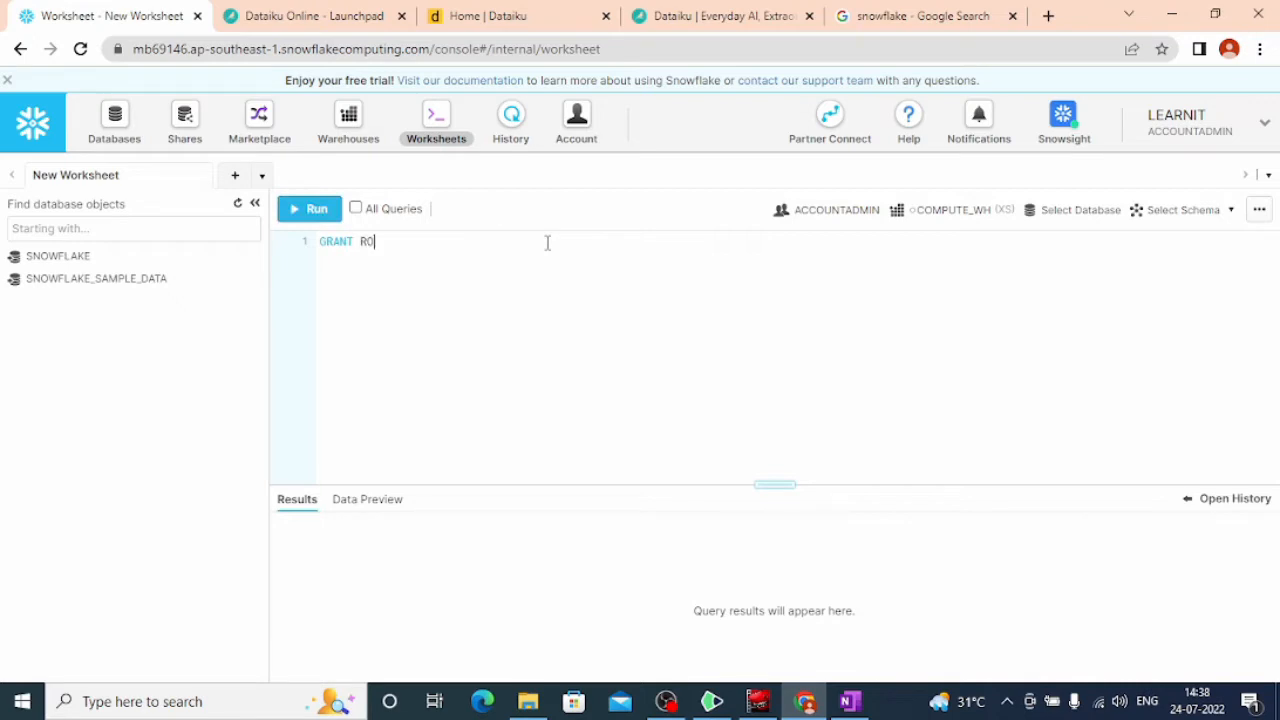
type("O")
key("BackSpace")
type("LE PC_DATAIKU_ROLE TO ")
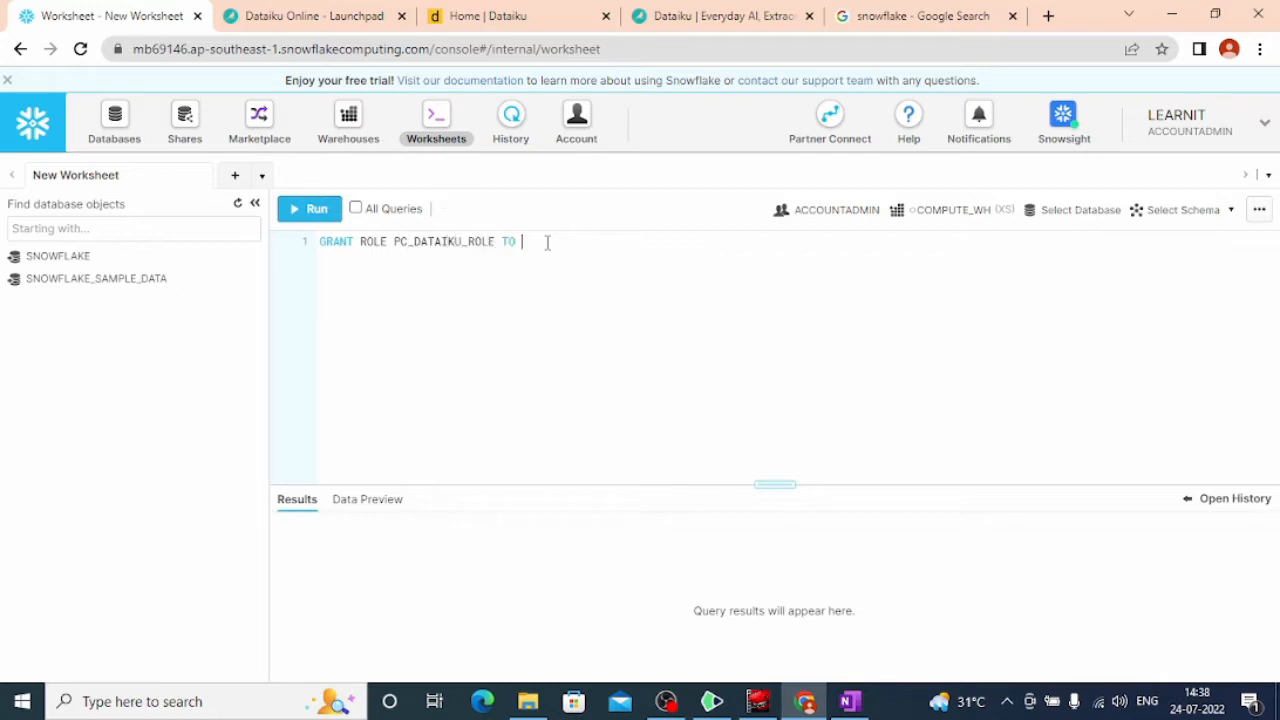
type("SYSADMIN;")
left_click(330, 216)
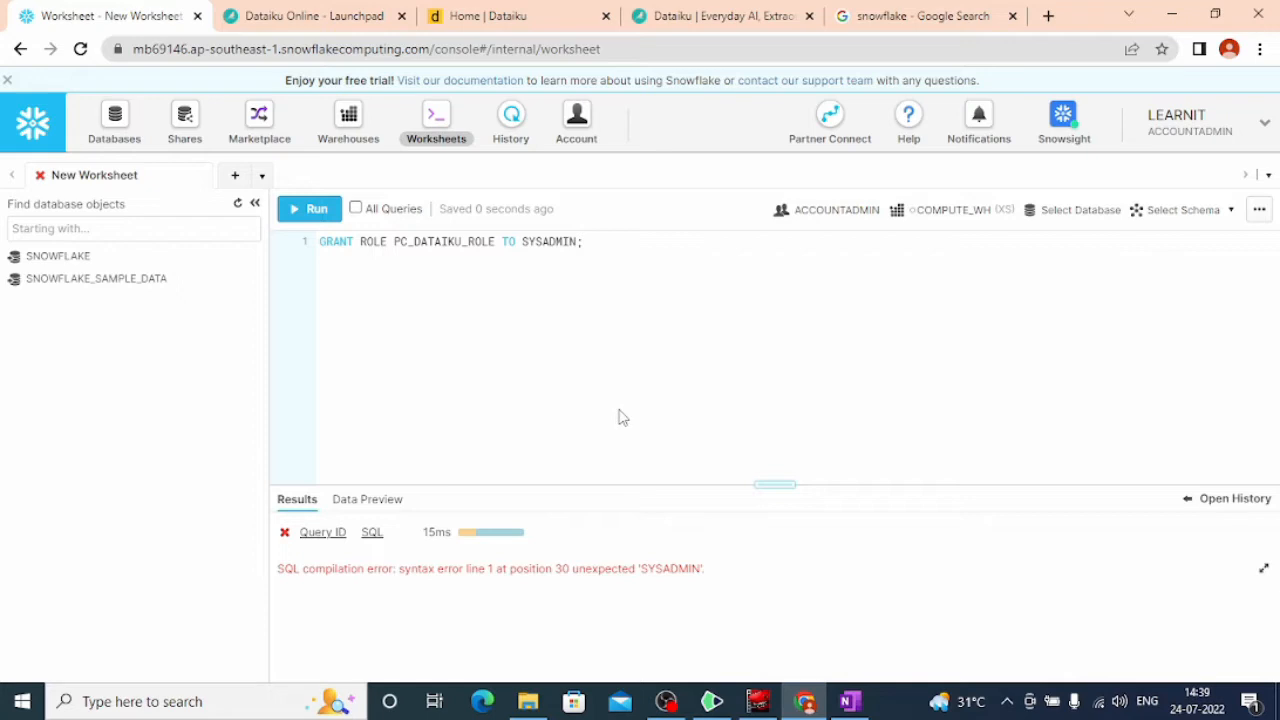
- Correct the statement to GRANT ROLE PC_DATAIKU_ROLE TO ROLE SYSADMIN; and run it again
left_click(519, 241)
type("ROLE")
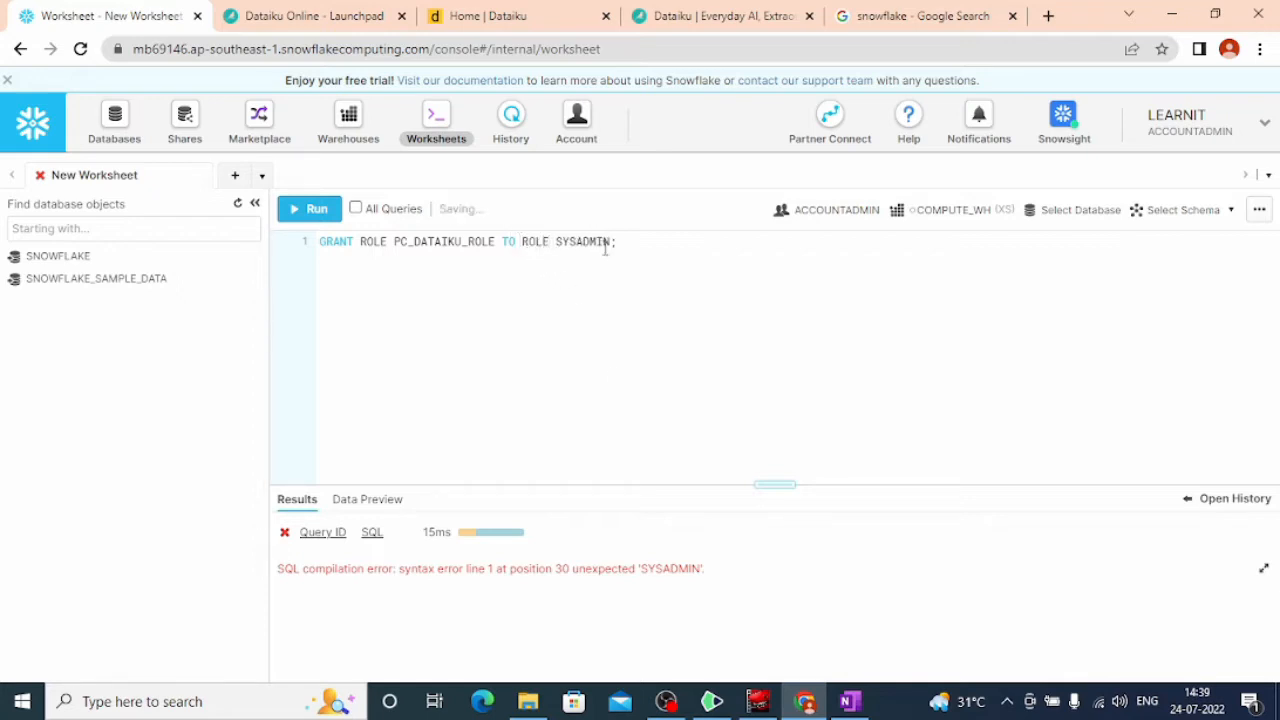
left_click(320, 211)
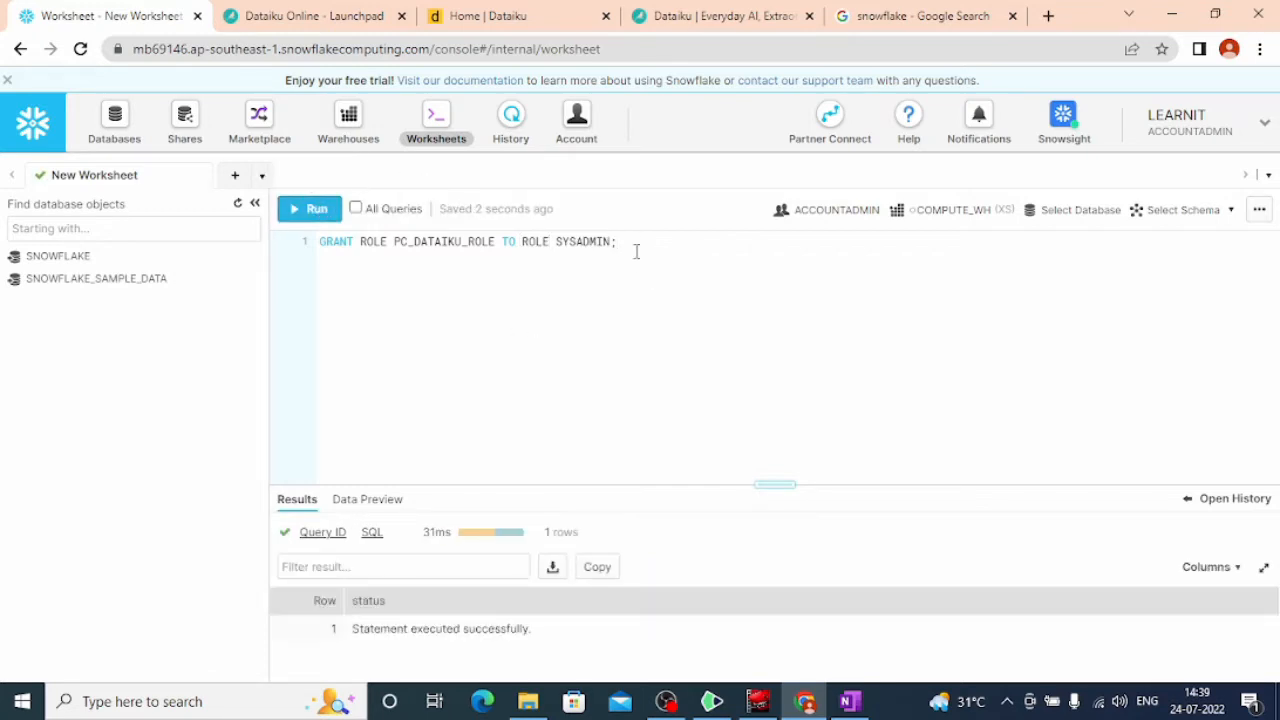
- Refresh the worksheet's database objects and expand PC_DATAIKU_DB to view its schemas
left_click(239, 214)
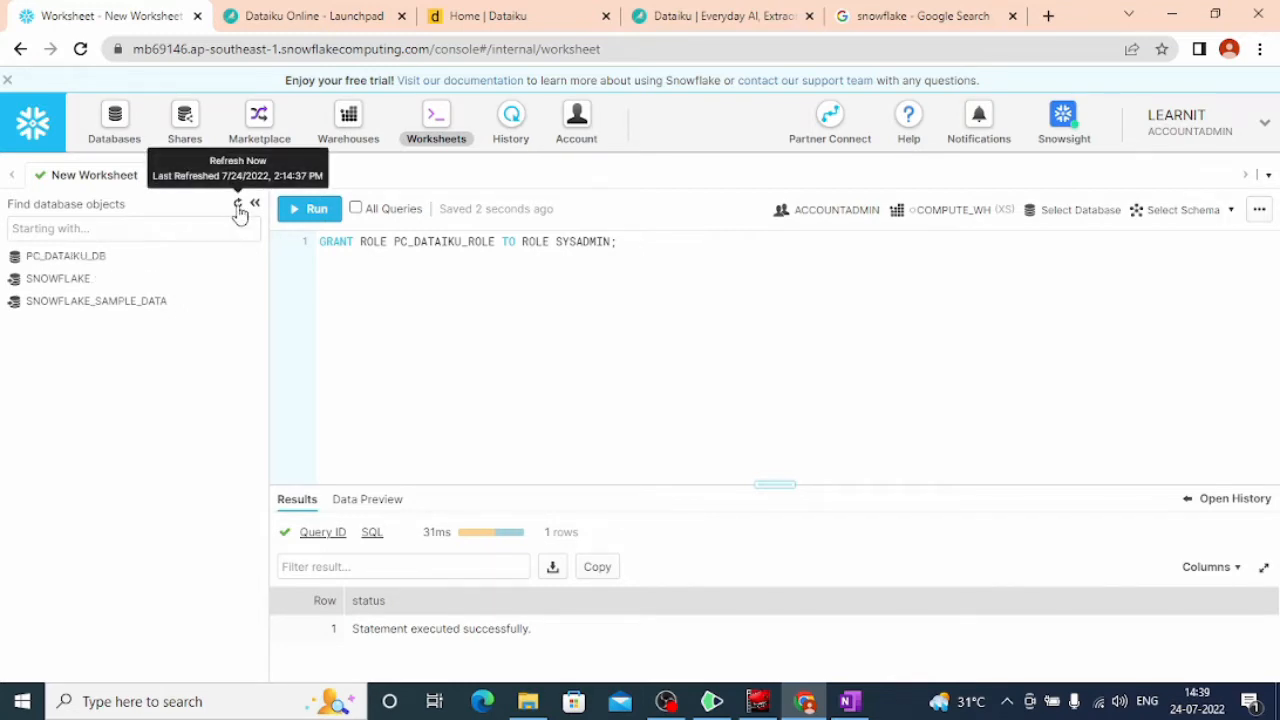
left_click(101, 264)
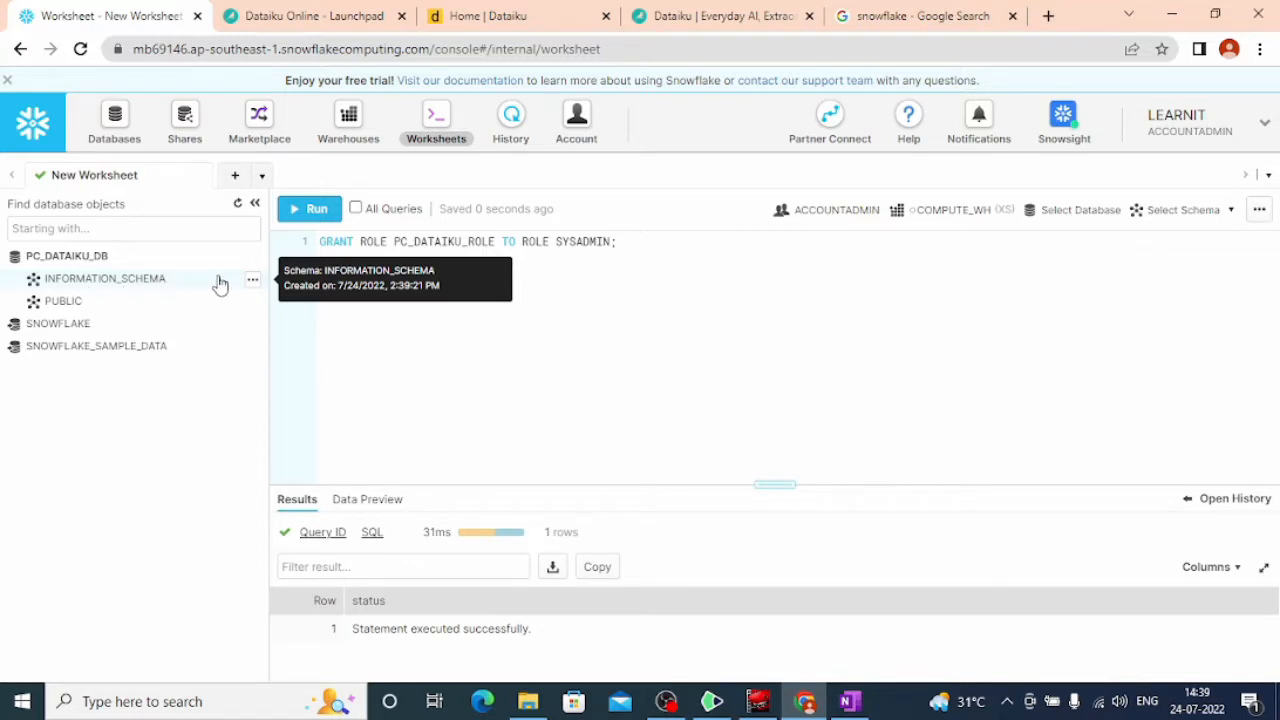
- Switch to the Dataiku Online launchpad and review the space's users and groups
left_click(352, 18)
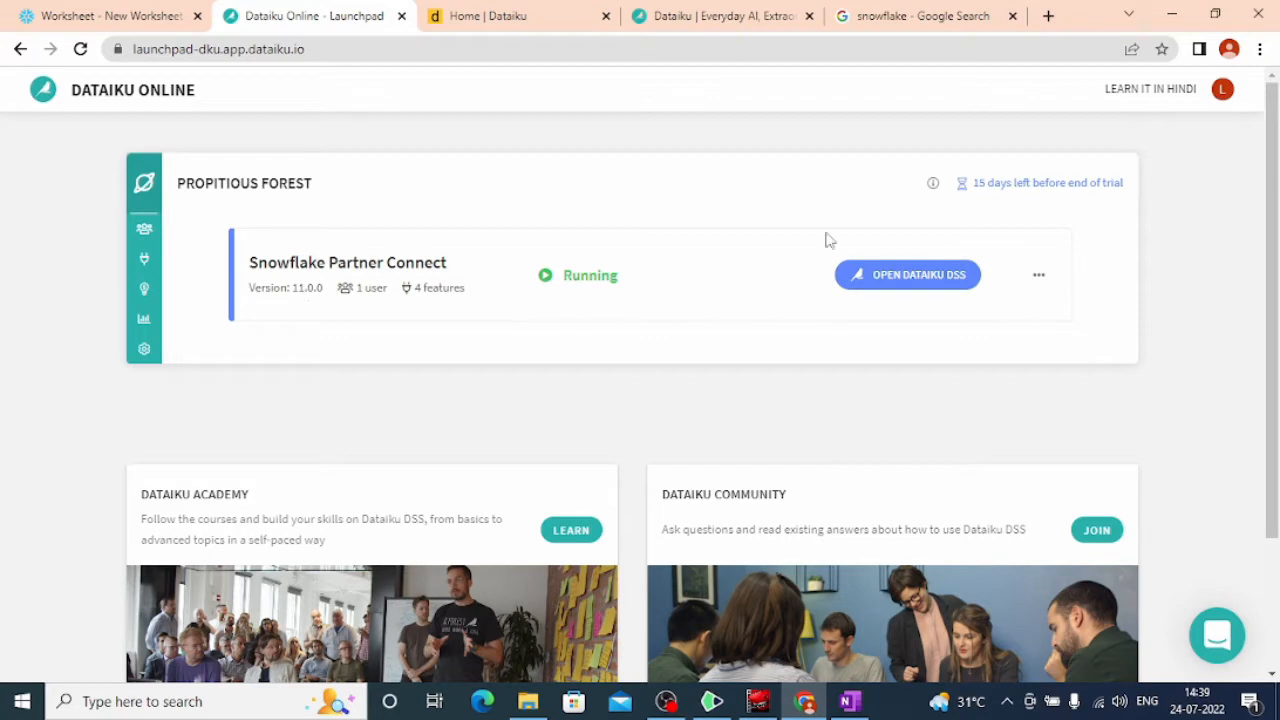
left_click(150, 236)
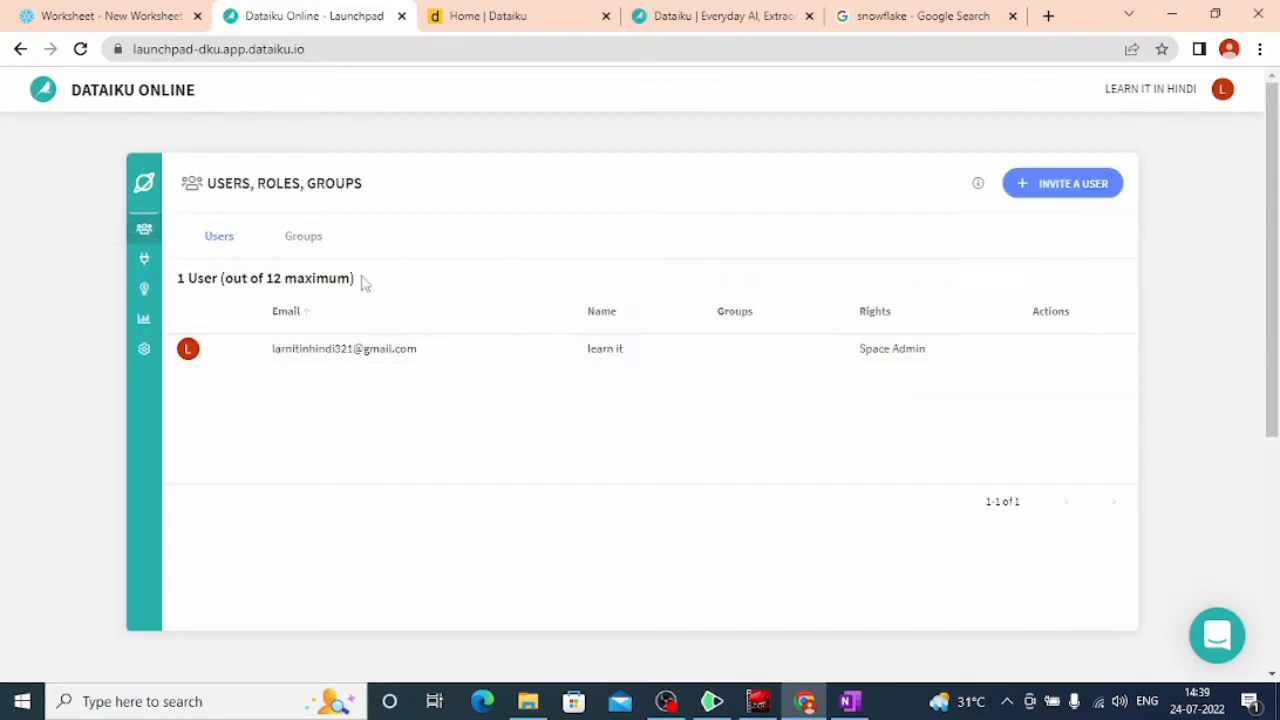
left_click_drag(428, 357, 271, 354)
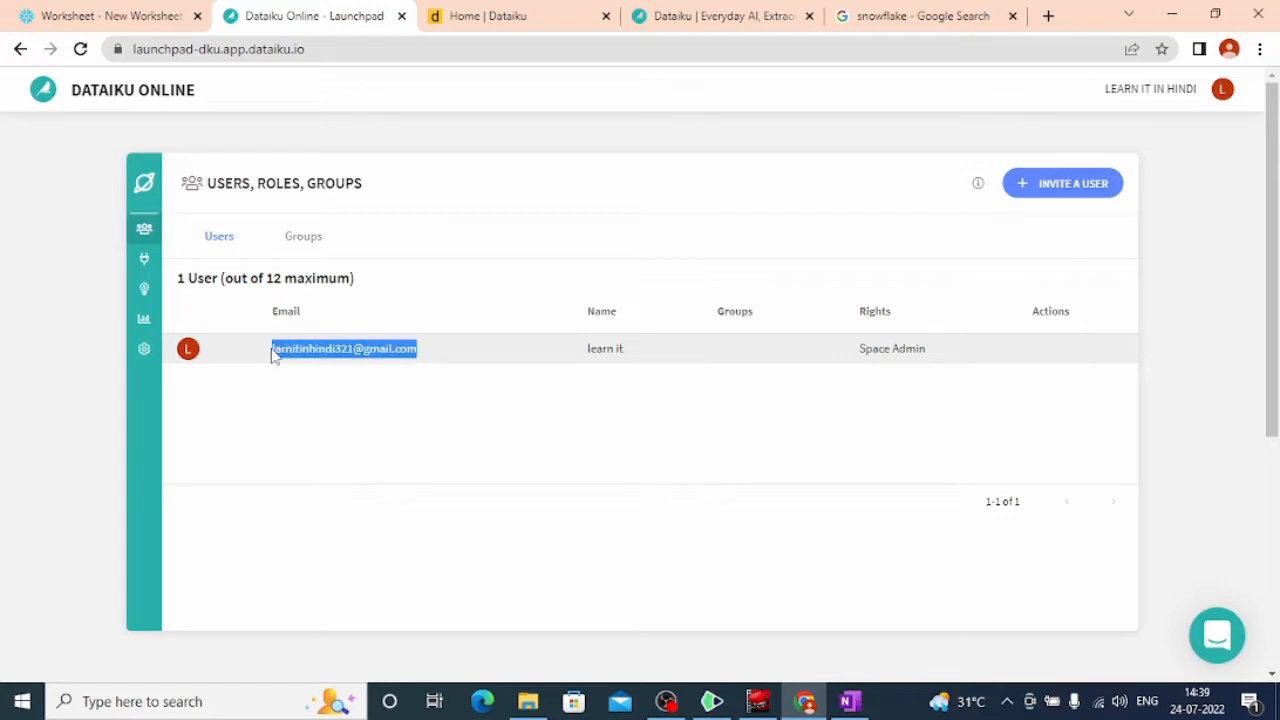
left_click(306, 249)
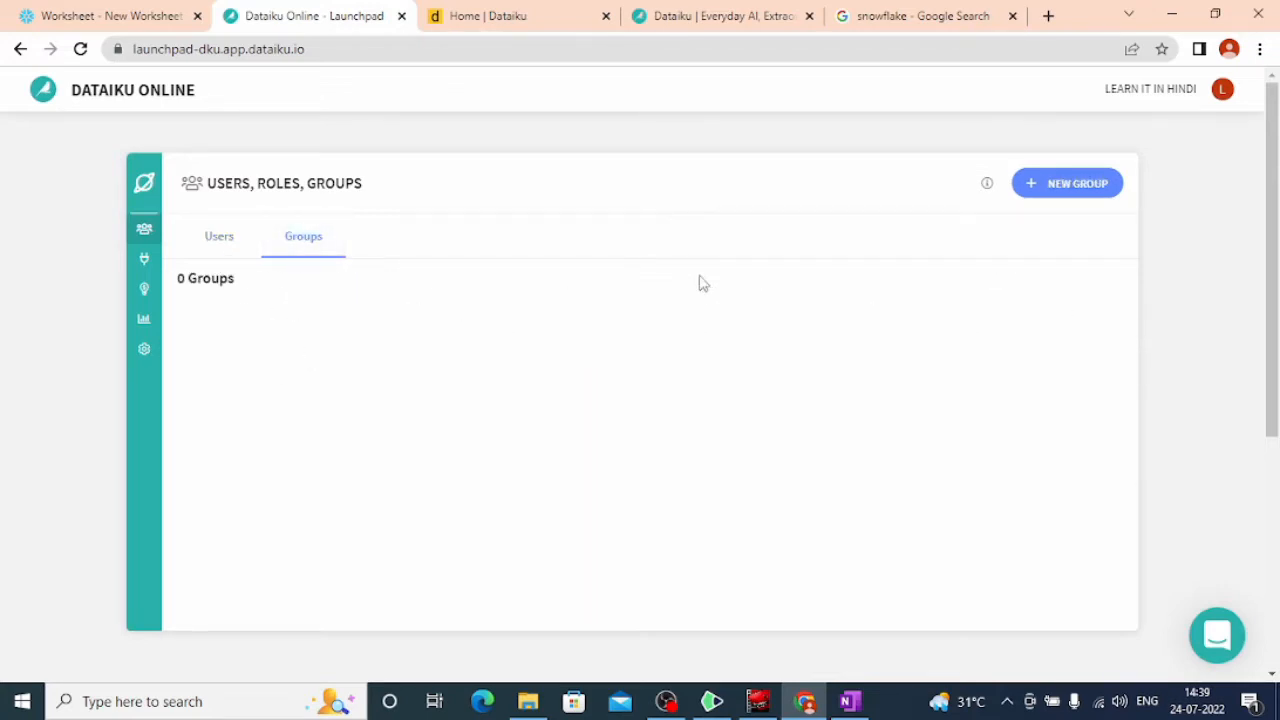
- Start a new user group in the Dataiku space and enter Dataanalytics as its name
left_click(1060, 185)
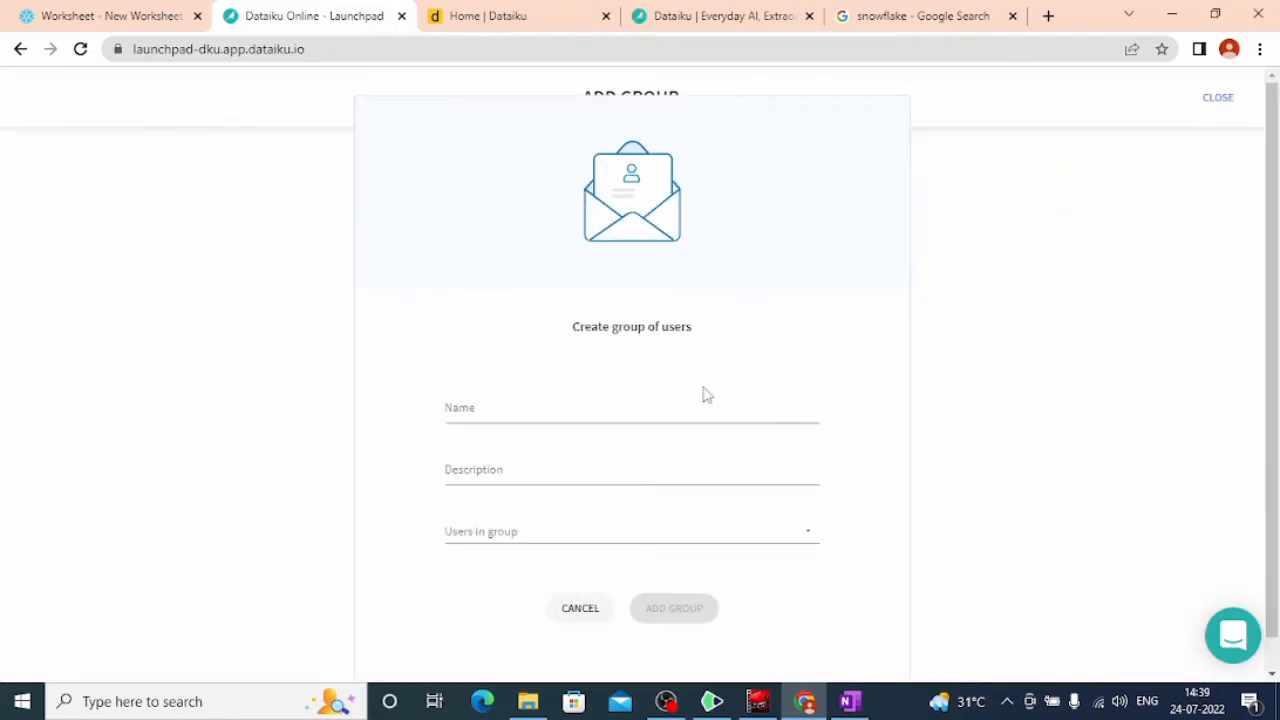
left_click(646, 395)
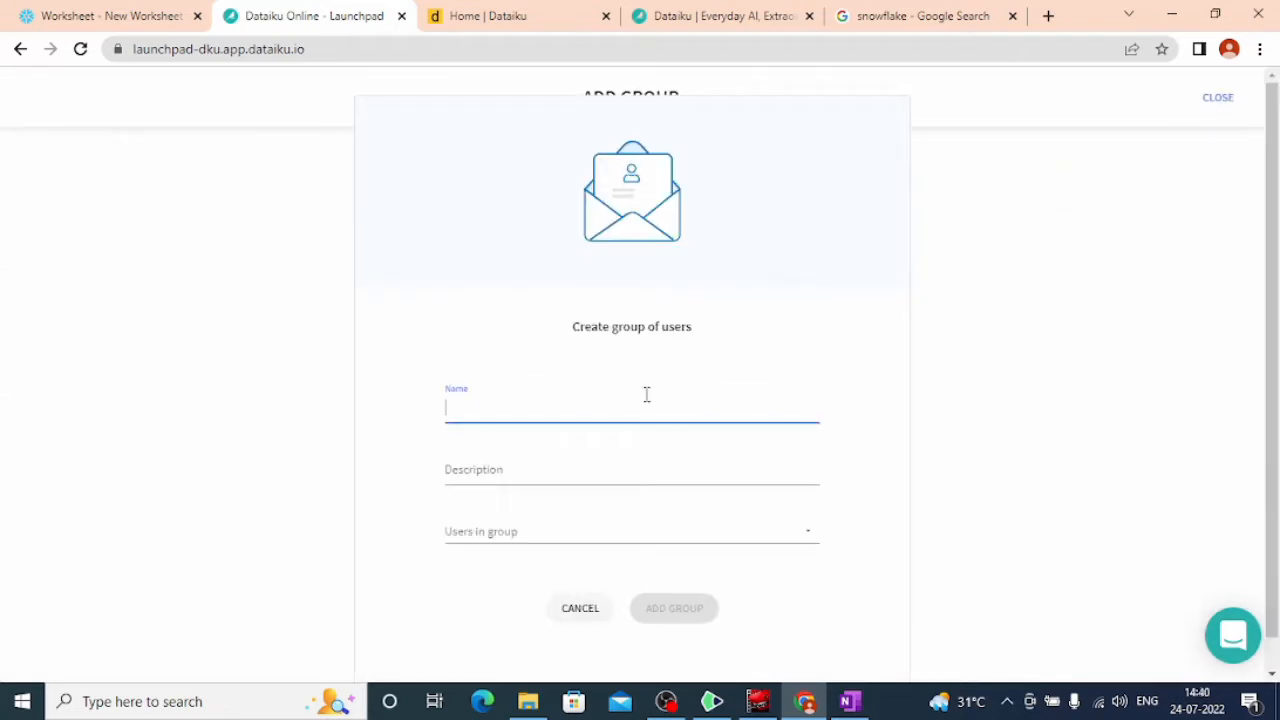
type("Data ")
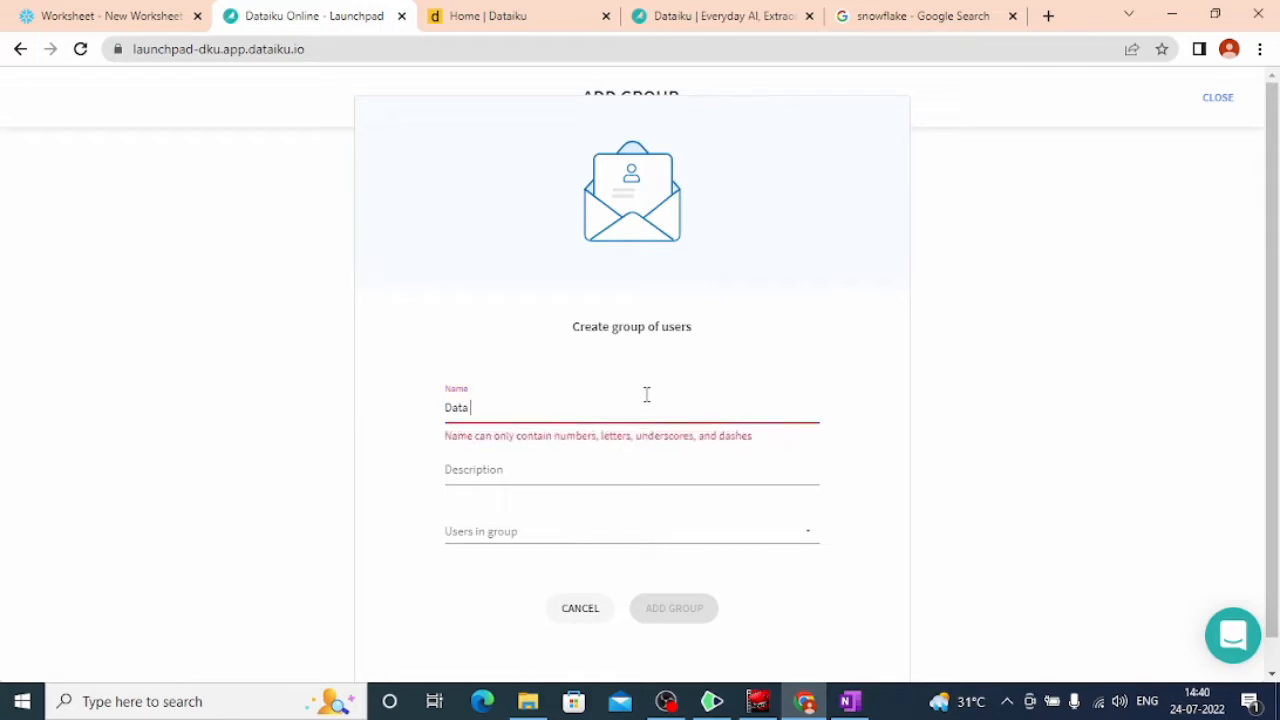
type("analytics")
key("Left")
key("Left")
key("Left")
key("BackSpace")
left_click(577, 414)
left_click(575, 467)
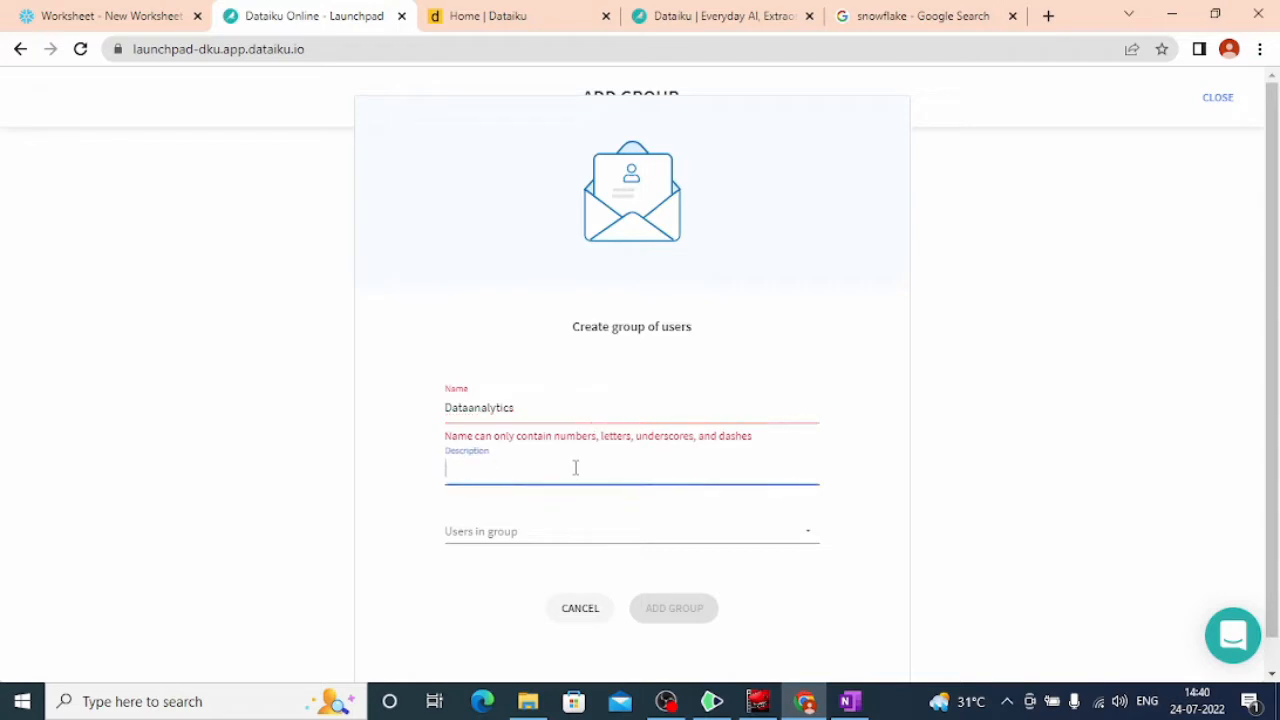
left_click(539, 404)
left_click_drag(539, 404, 414, 417)
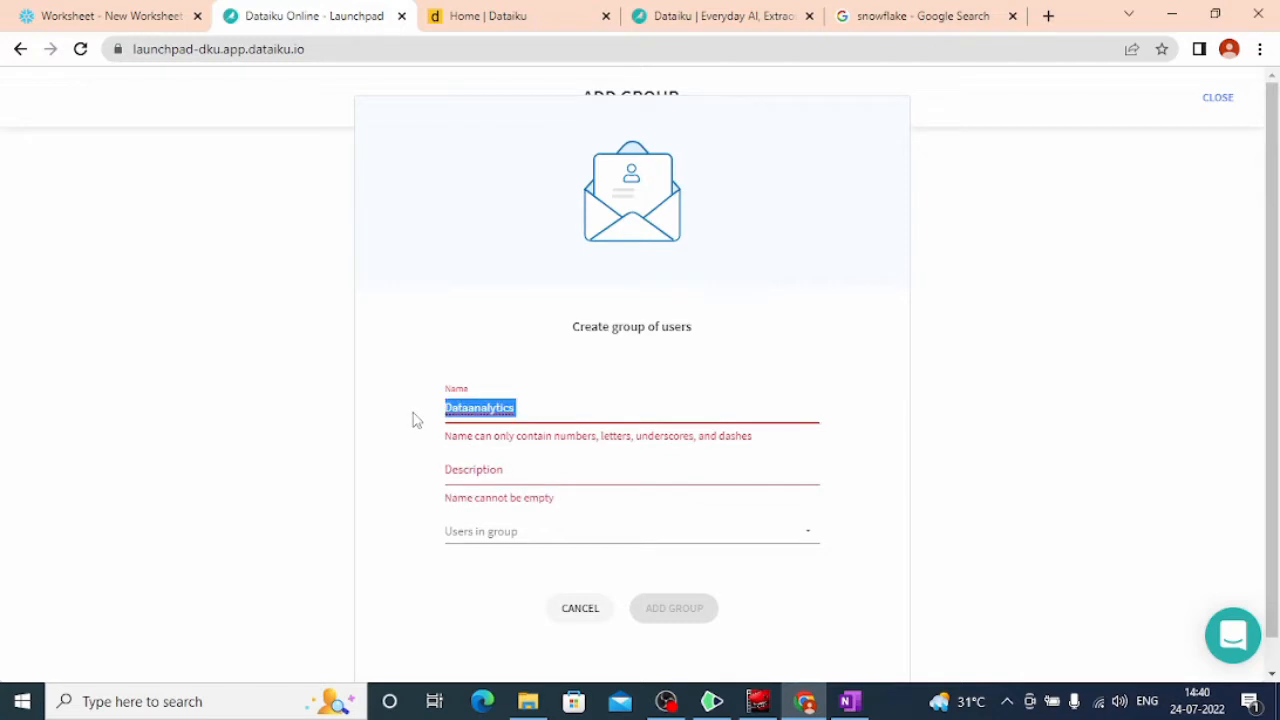
left_click(548, 402)
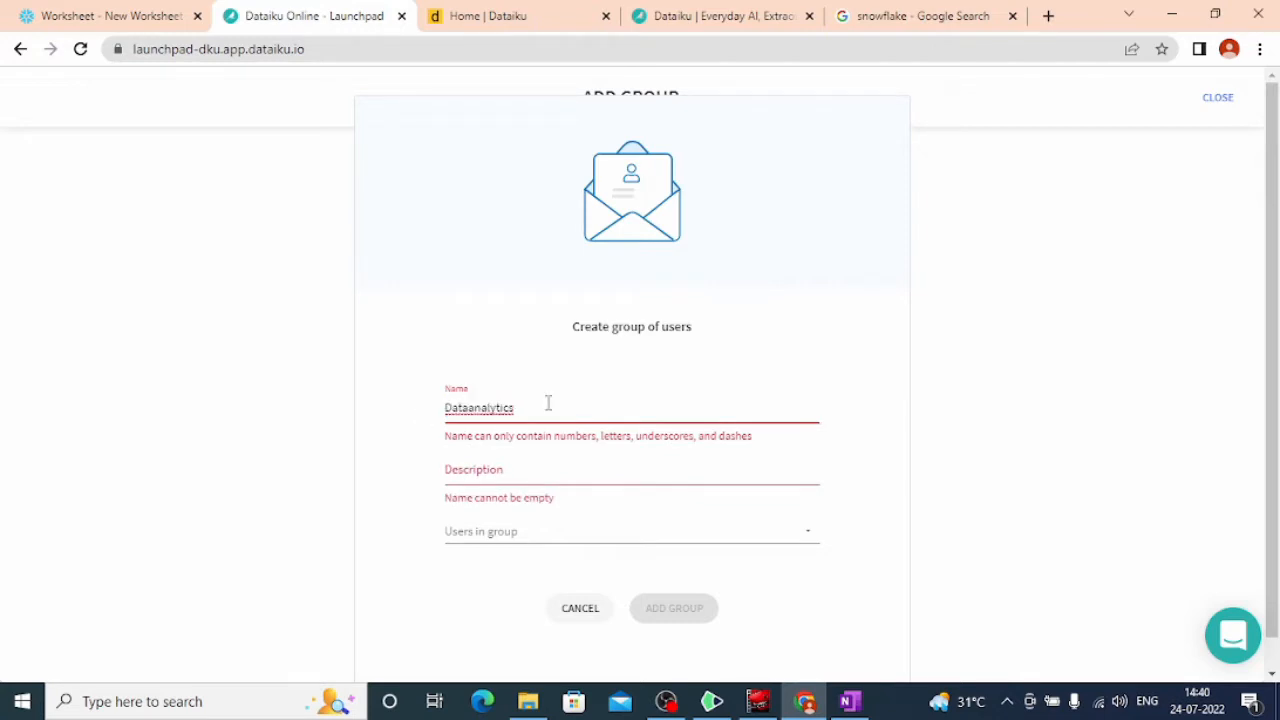
- Set the new group's description to Data and include the existing space user in the group
left_click(491, 475)
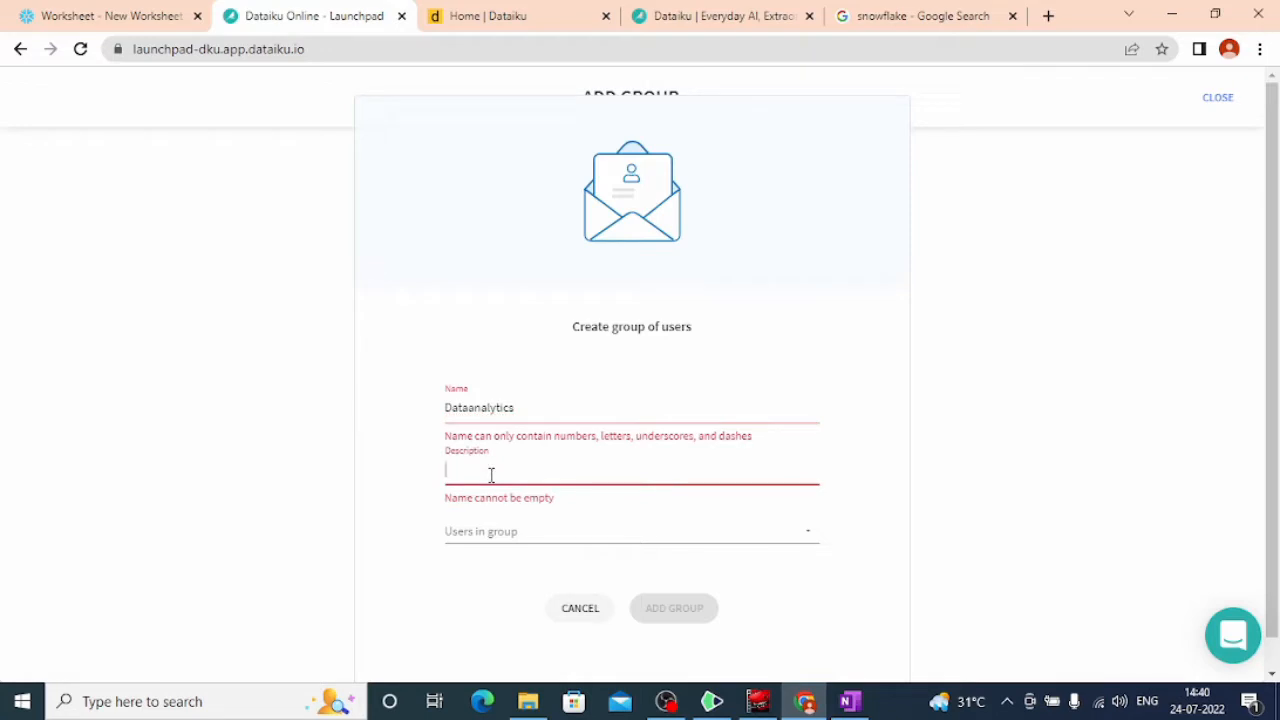
type("Data")
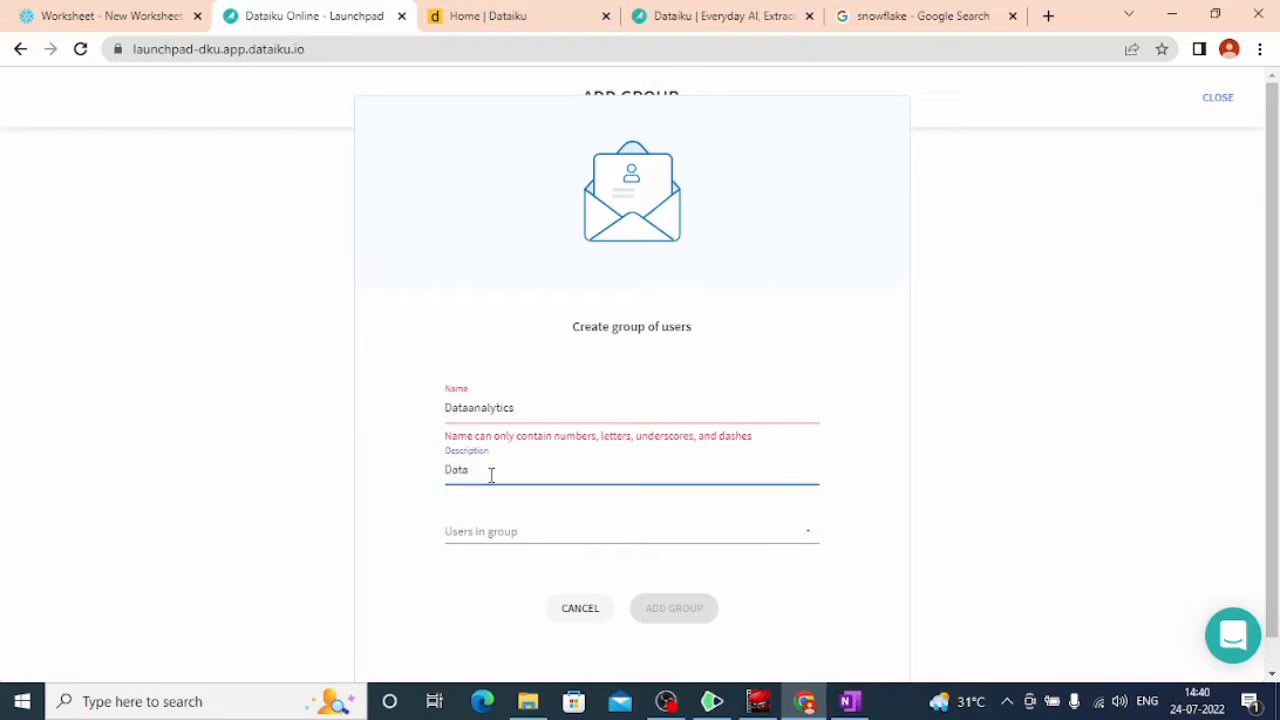
left_click(494, 528)
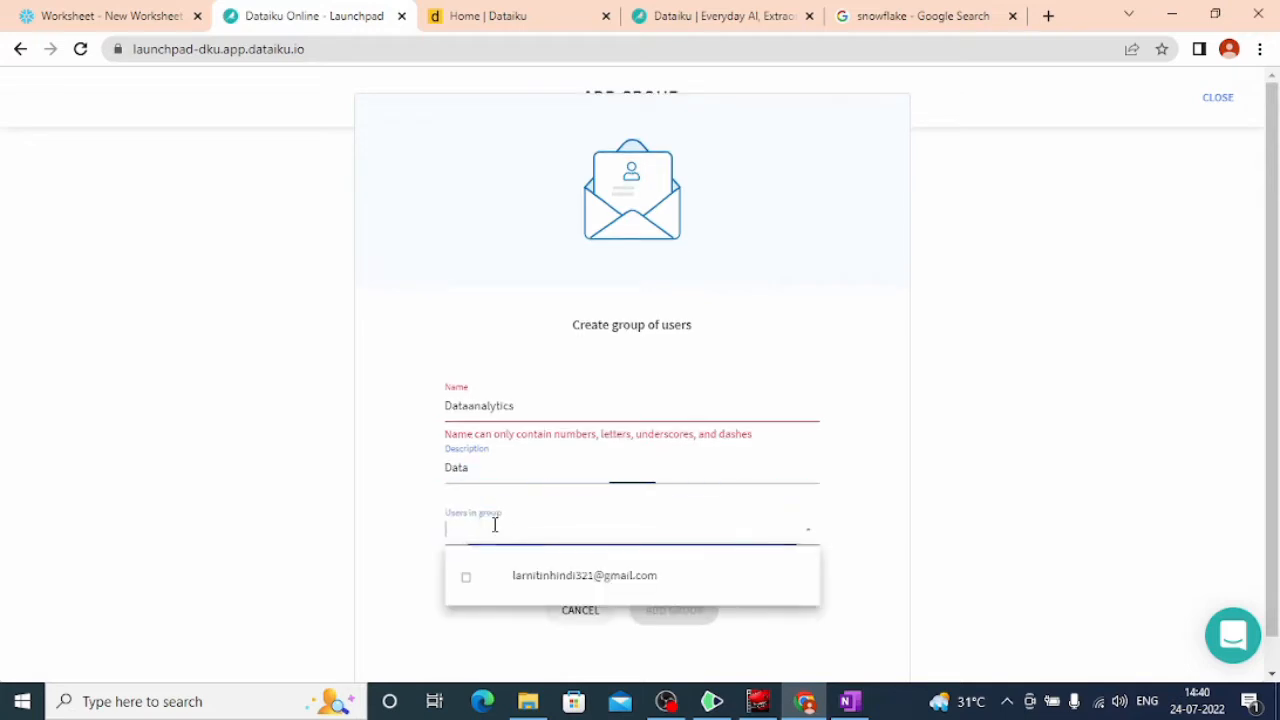
left_click(527, 570)
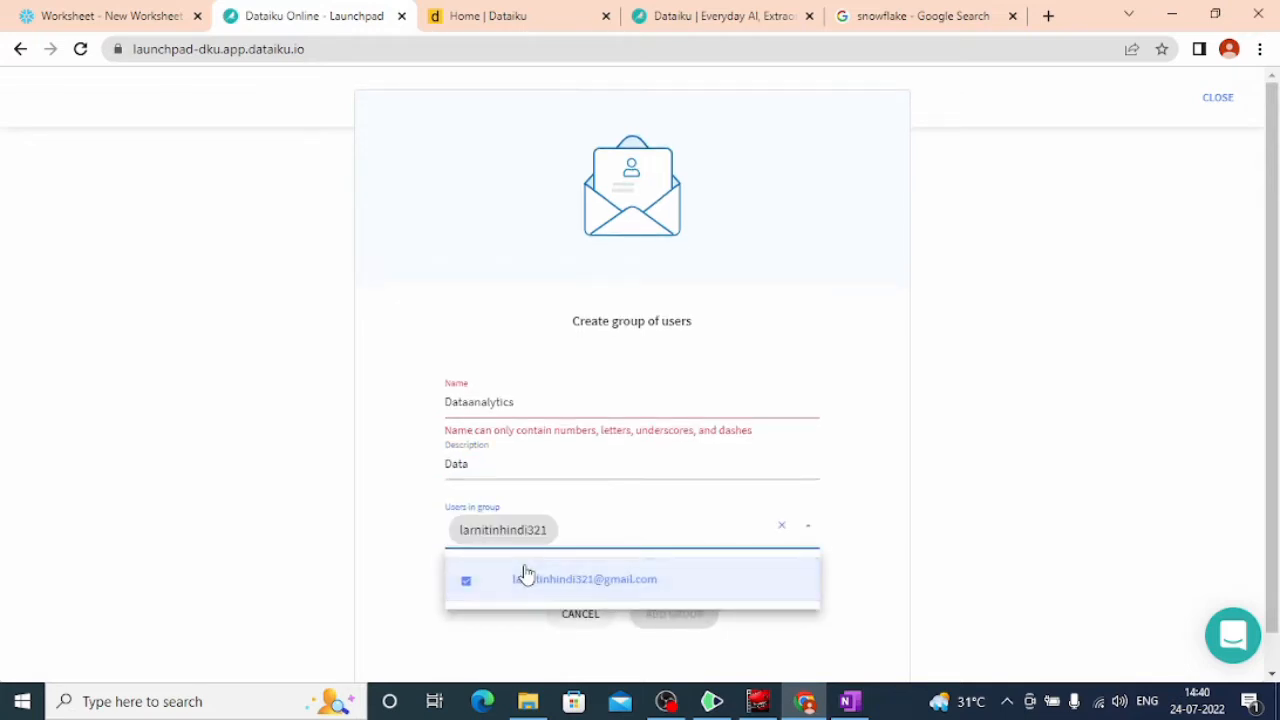
- Shorten the group's name to Data, add the group and return to the list of groups
left_click(524, 408)
key("BackSpace")
key("BackSpace")
key("BackSpace")
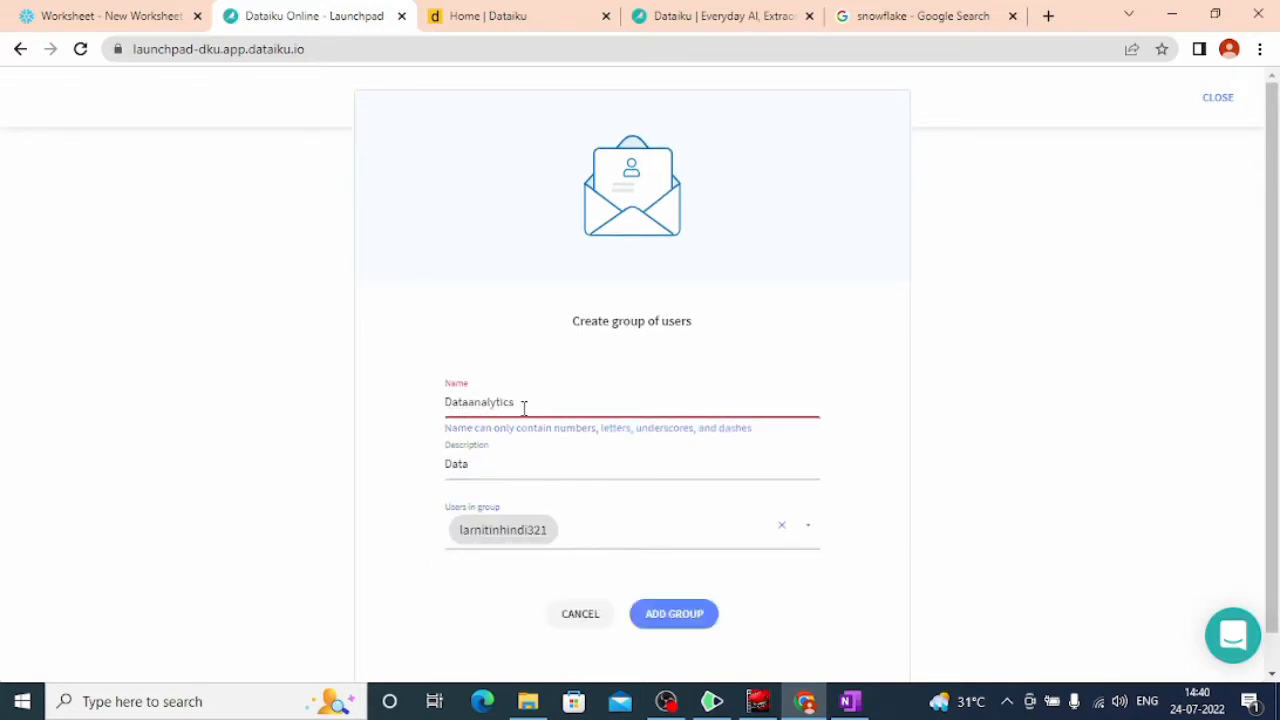
key("BackSpace")
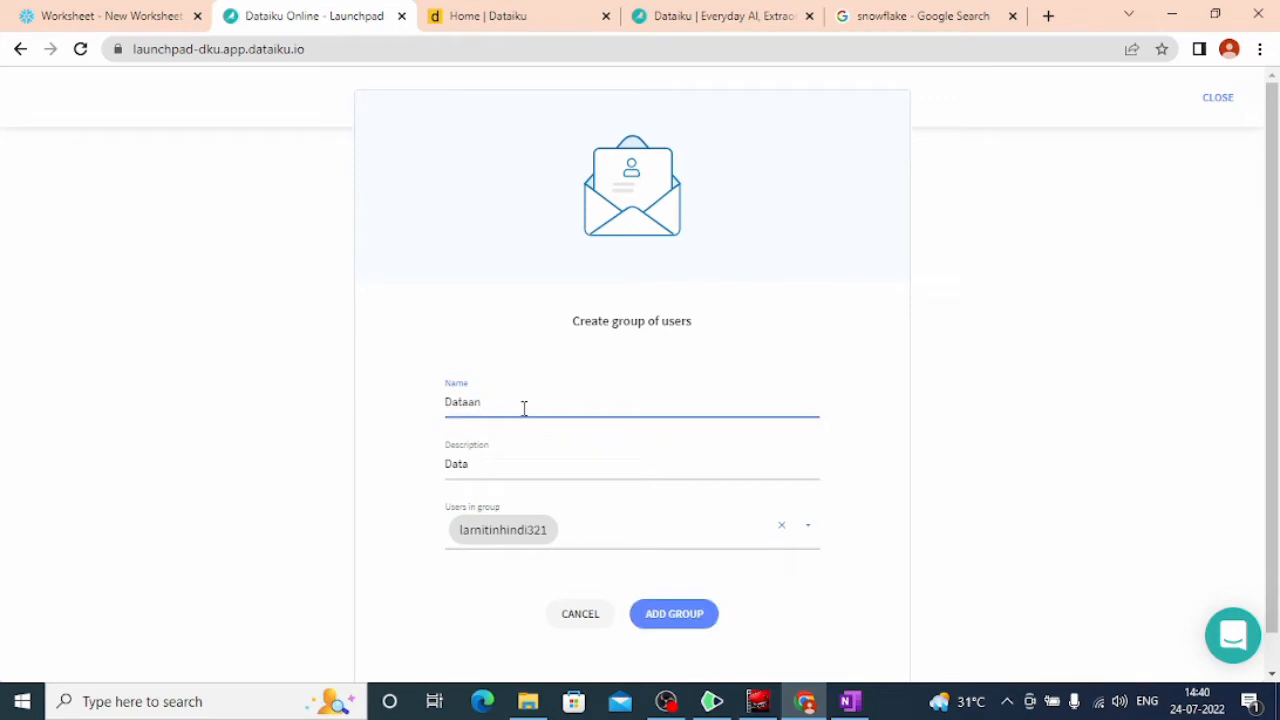
key("BackSpace")
left_click(674, 614)
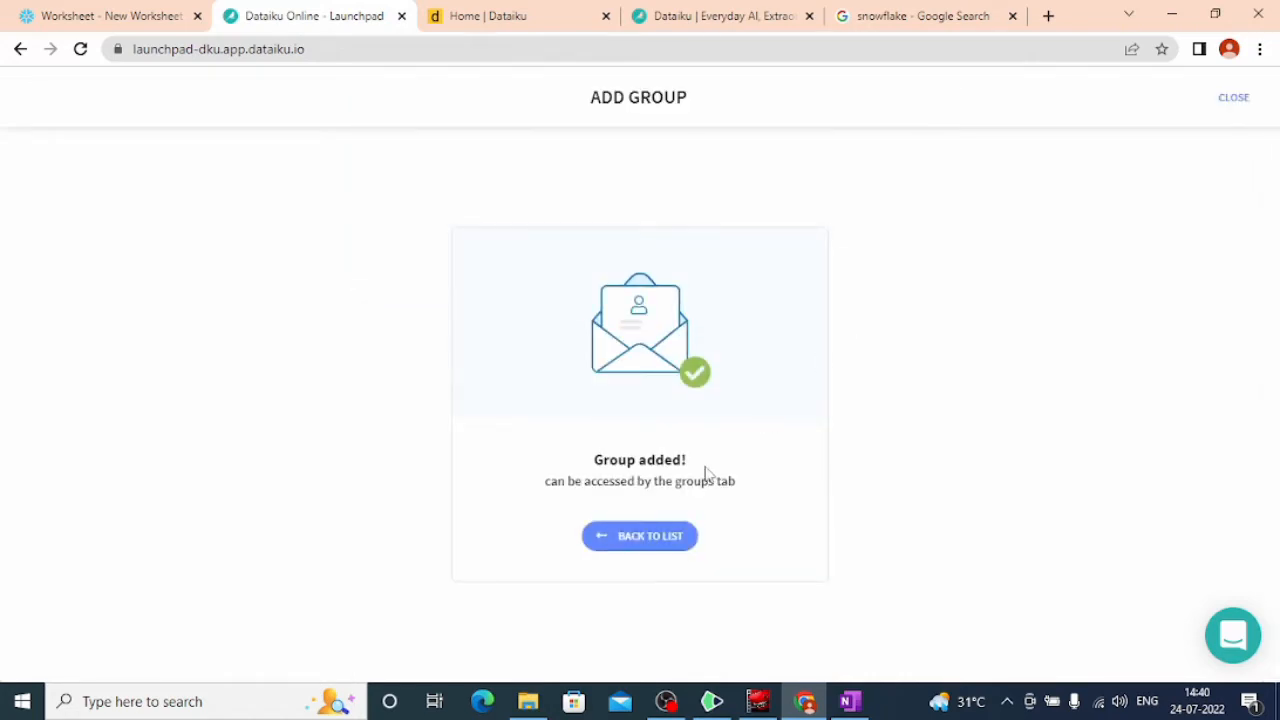
left_click(650, 540)
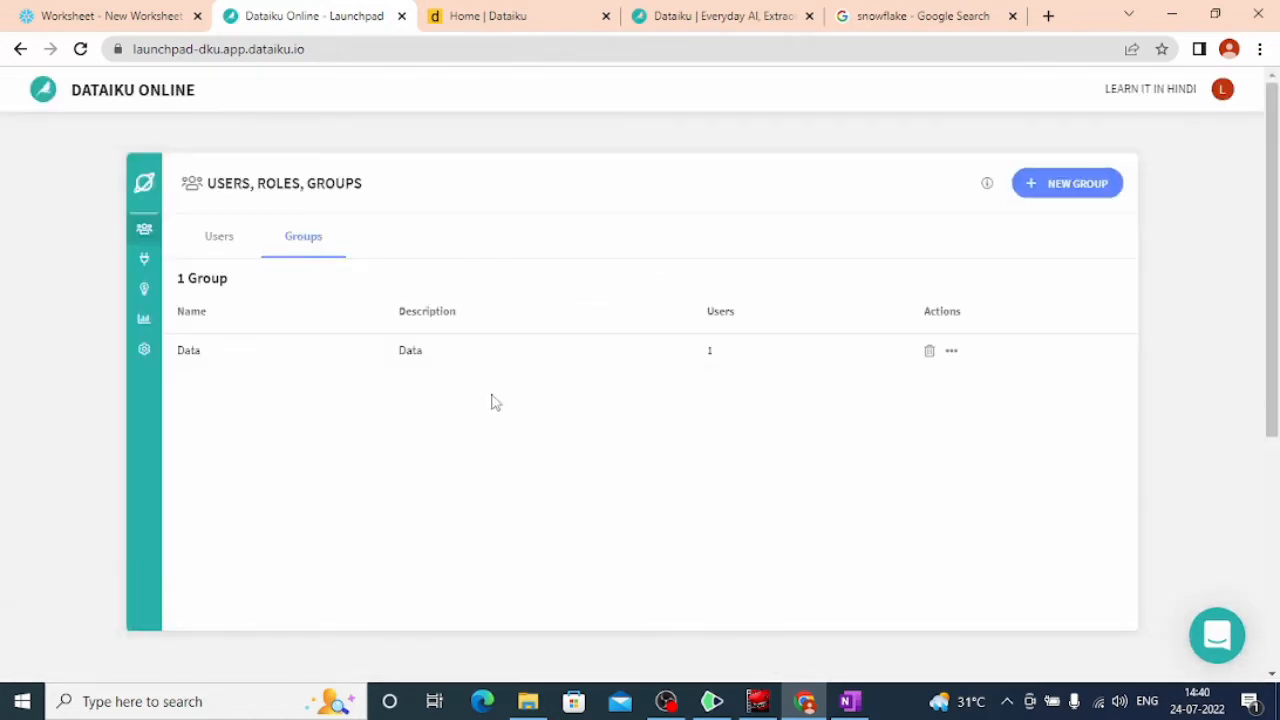
- Check the actions available for the Data group and review the space's additional features
left_click(951, 356)
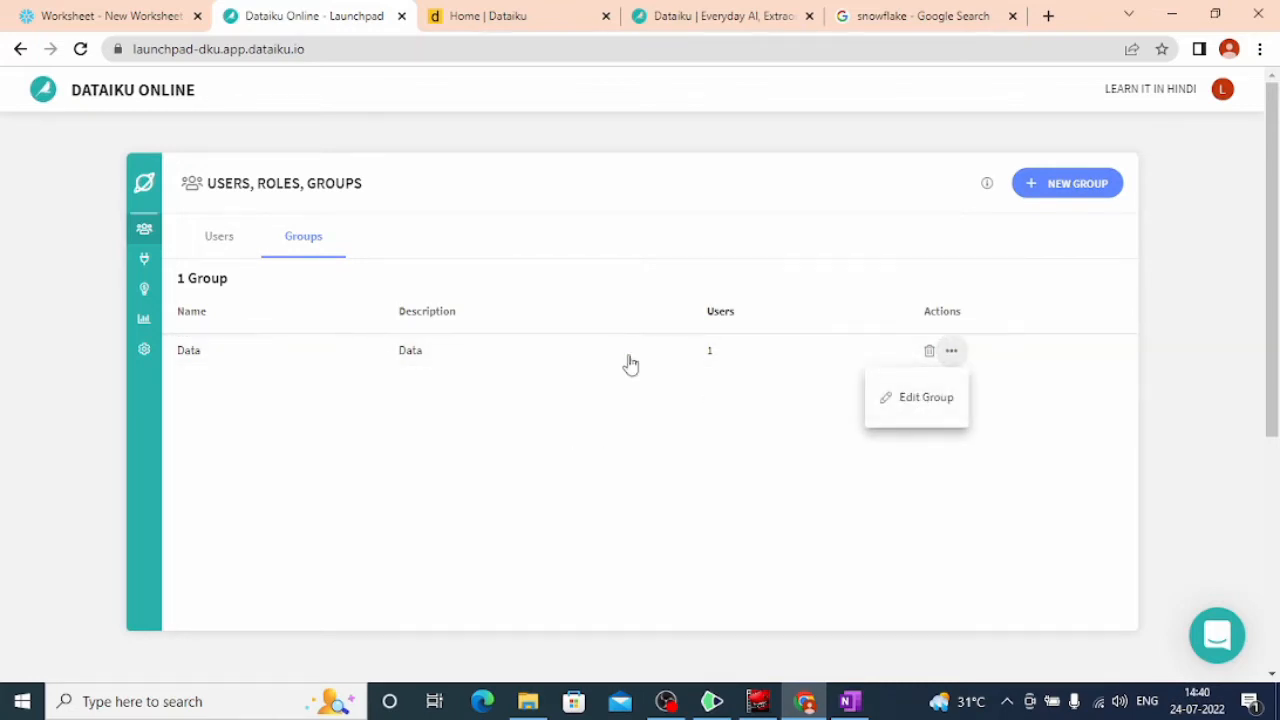
left_click(656, 447)
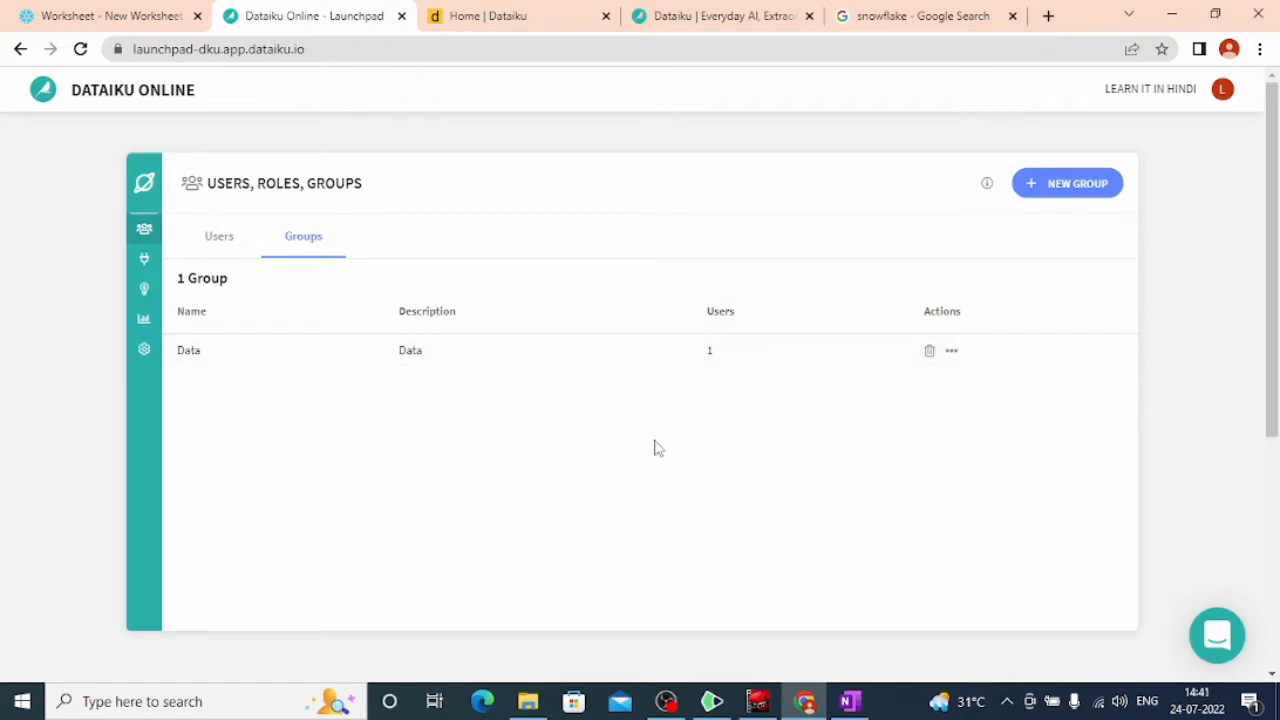
left_click(147, 274)
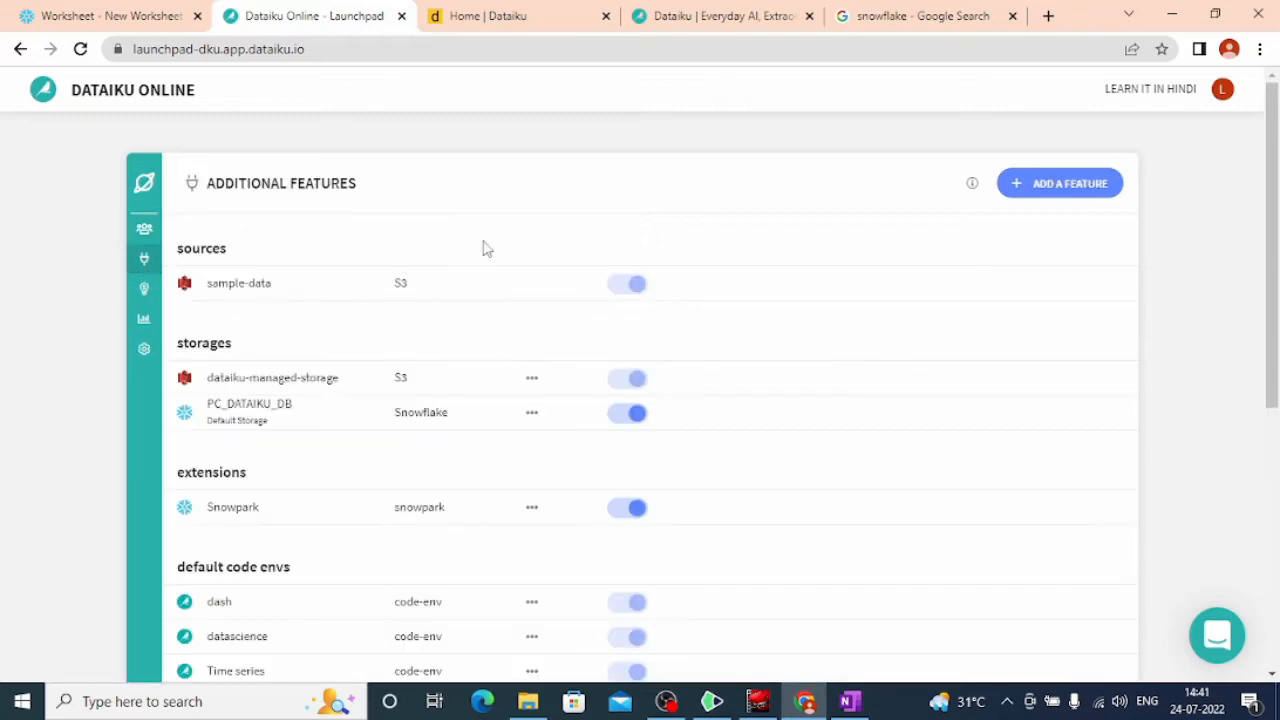
left_click_drag(1277, 240, 1277, 276)
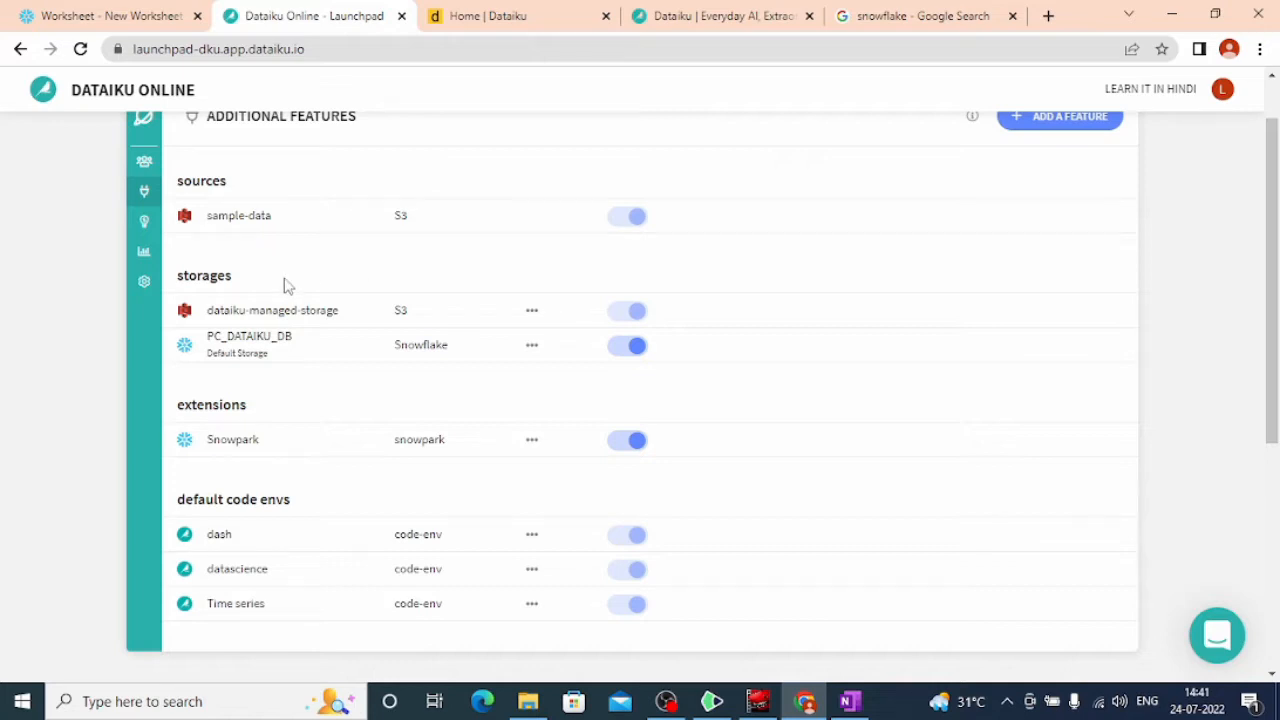
- Compare PC_DATAIKU_DB in the Snowflake worksheet with the Snowflake storage entry among Dataiku's additional features
left_click(78, 12)
mouse_move(91, 256)
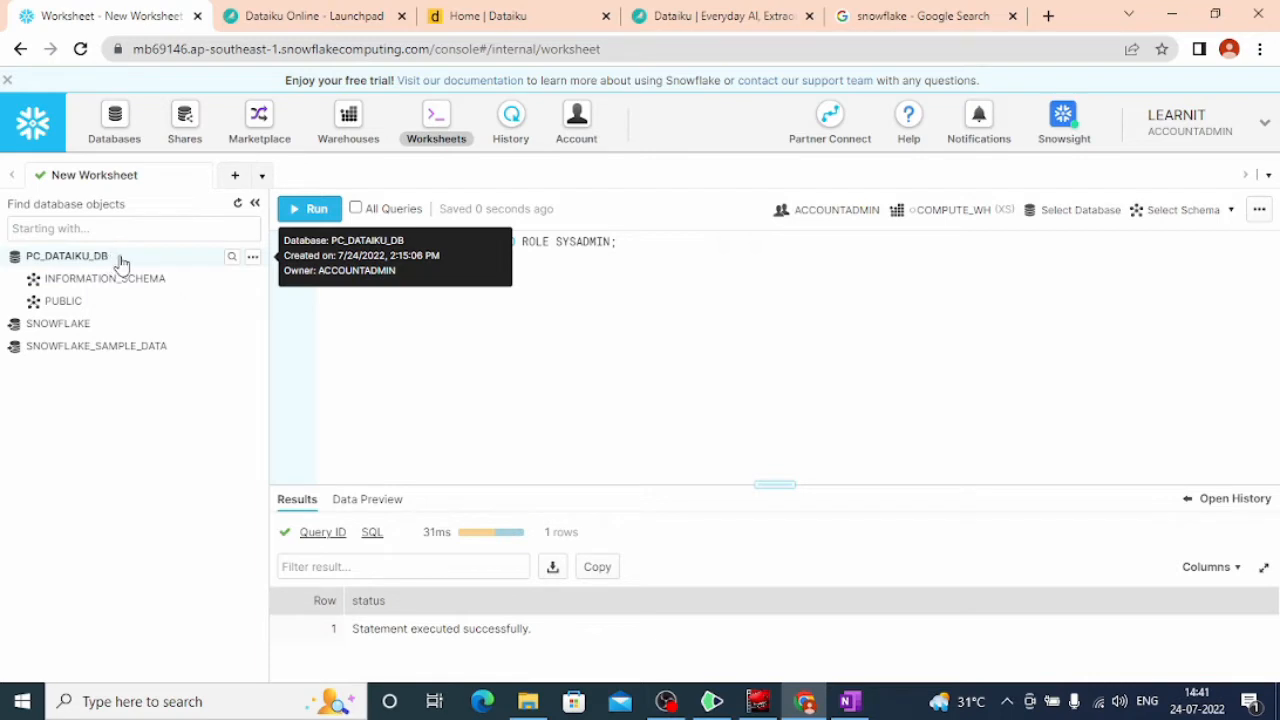
left_click(38, 257)
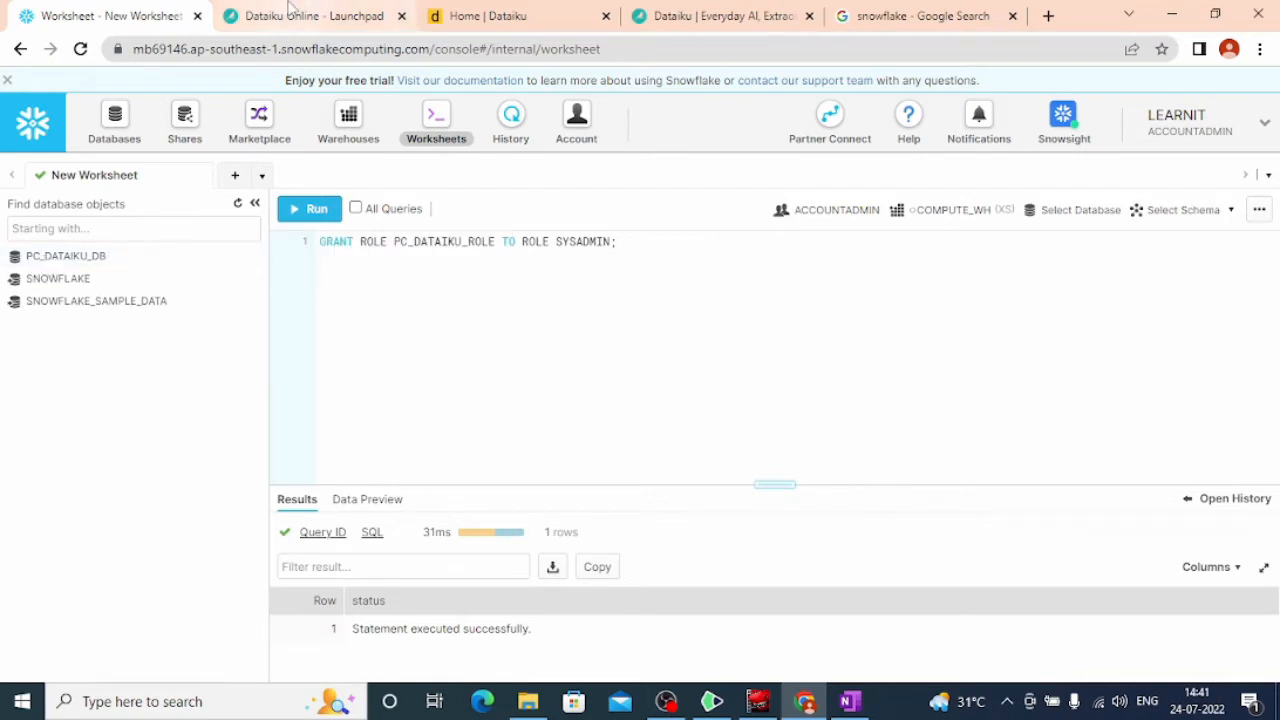
left_click(290, 8)
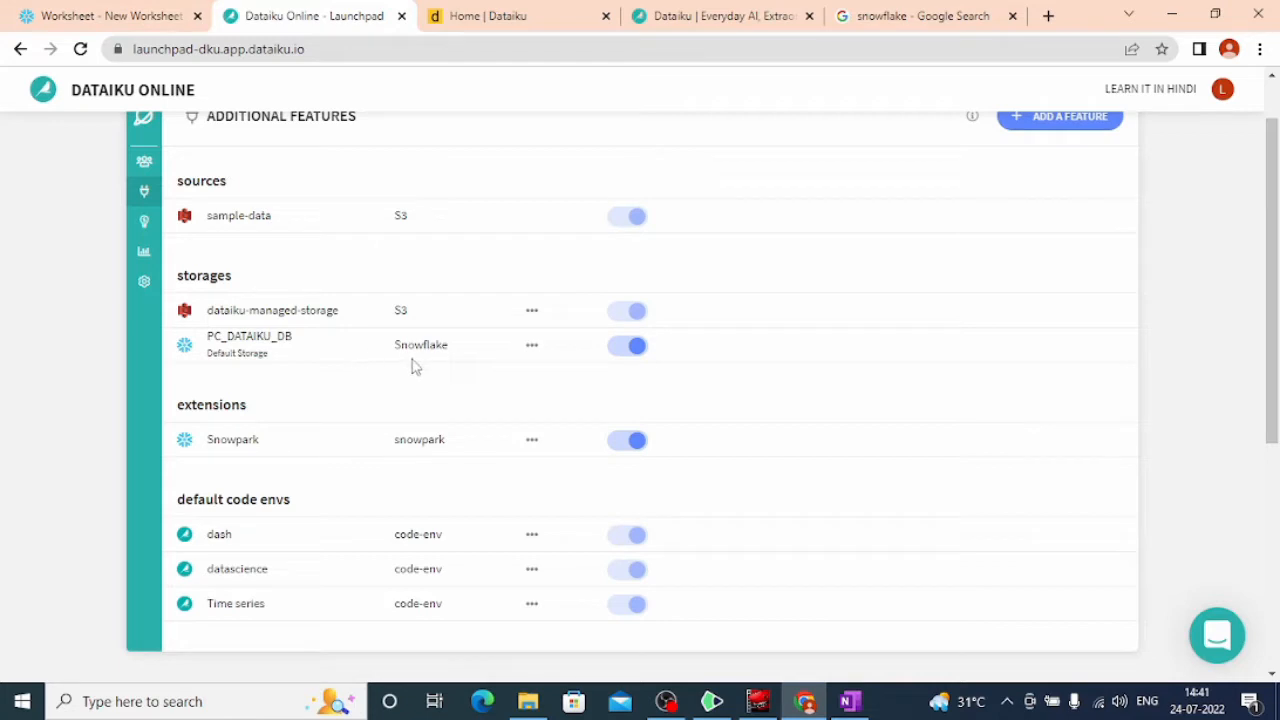
left_click_drag(450, 352, 268, 352)
left_click(325, 405)
- Open the catalogue of data sources, storages and extensions for adding a feature to the space
left_click_drag(1277, 398, 1277, 352)
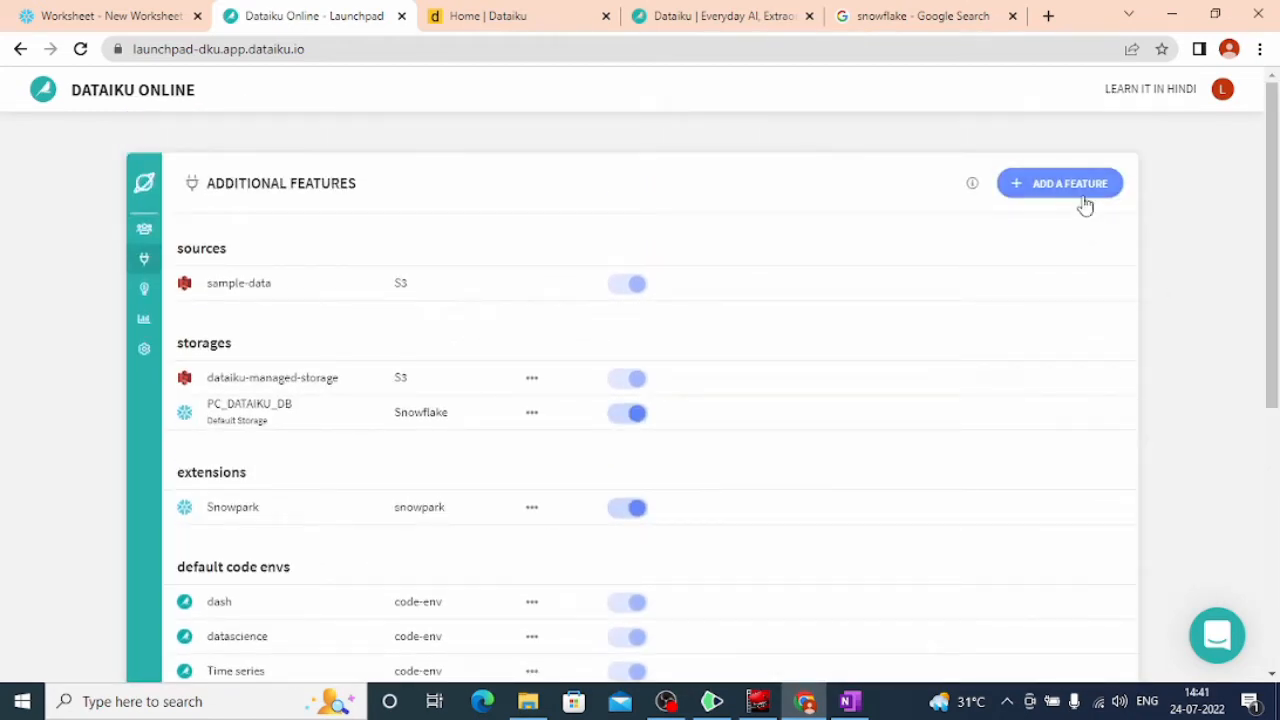
left_click(1084, 198)
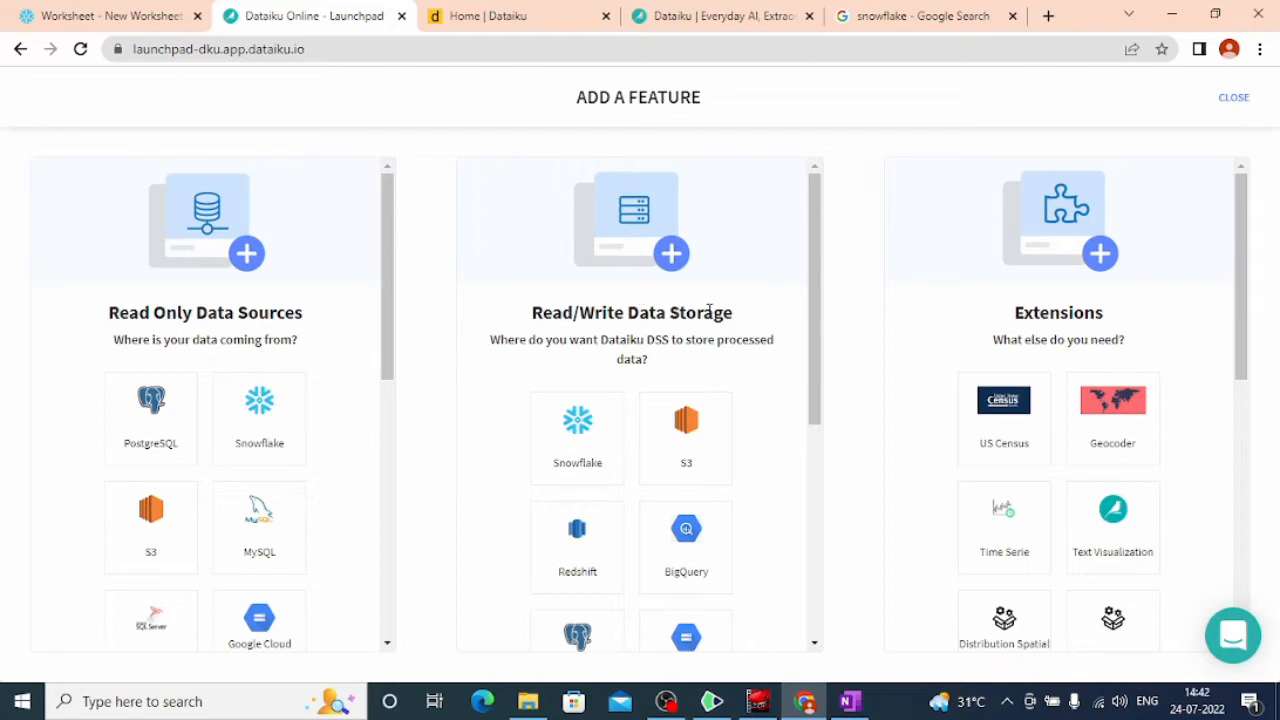
- Start a new Snowflake read/write data storage and name it snowflake account
left_click(589, 445)
left_click(535, 368)
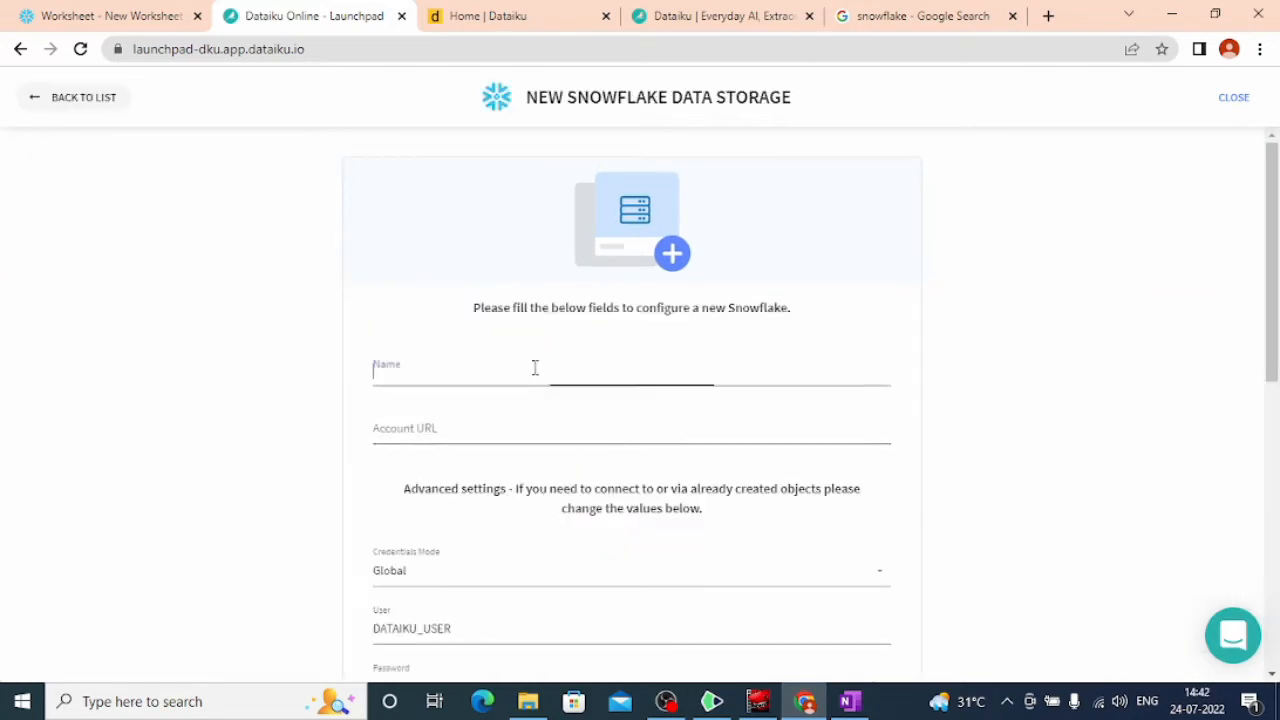
type("sno")
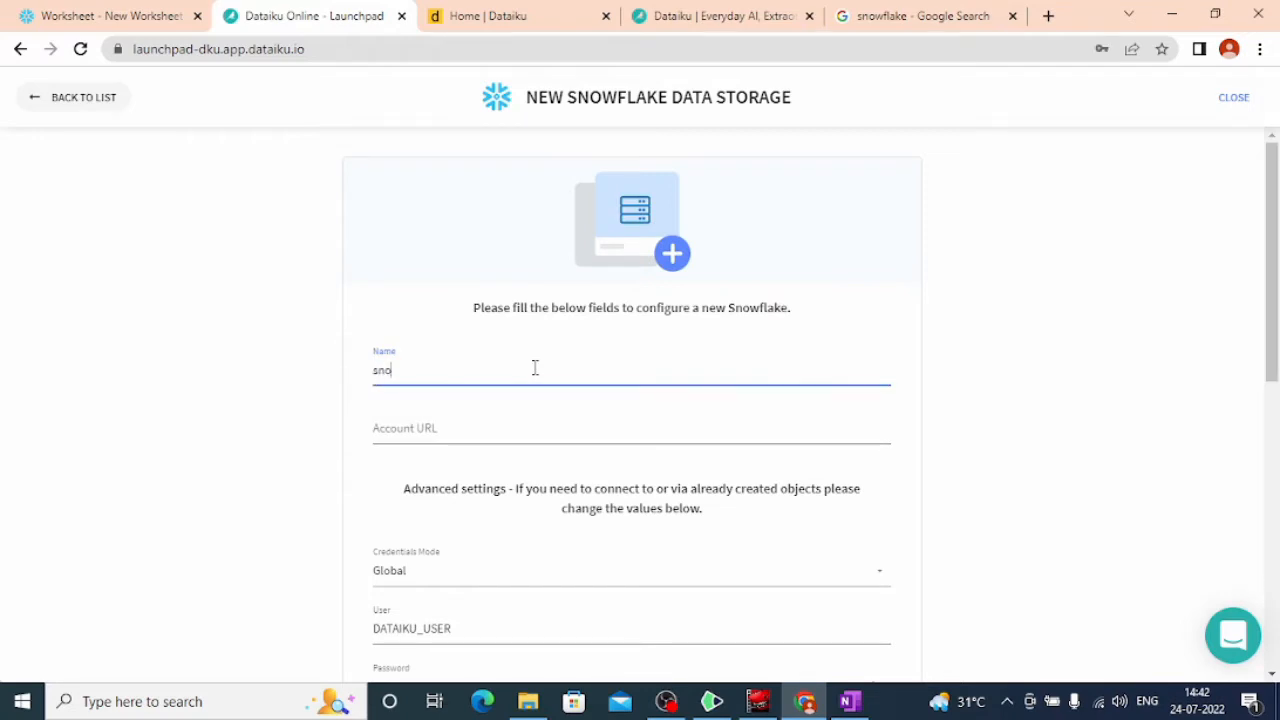
type("wflake account")
- Copy the base account URL from the Snowflake worksheet's address into the Account URL of the new Snowflake storage
left_click(552, 428)
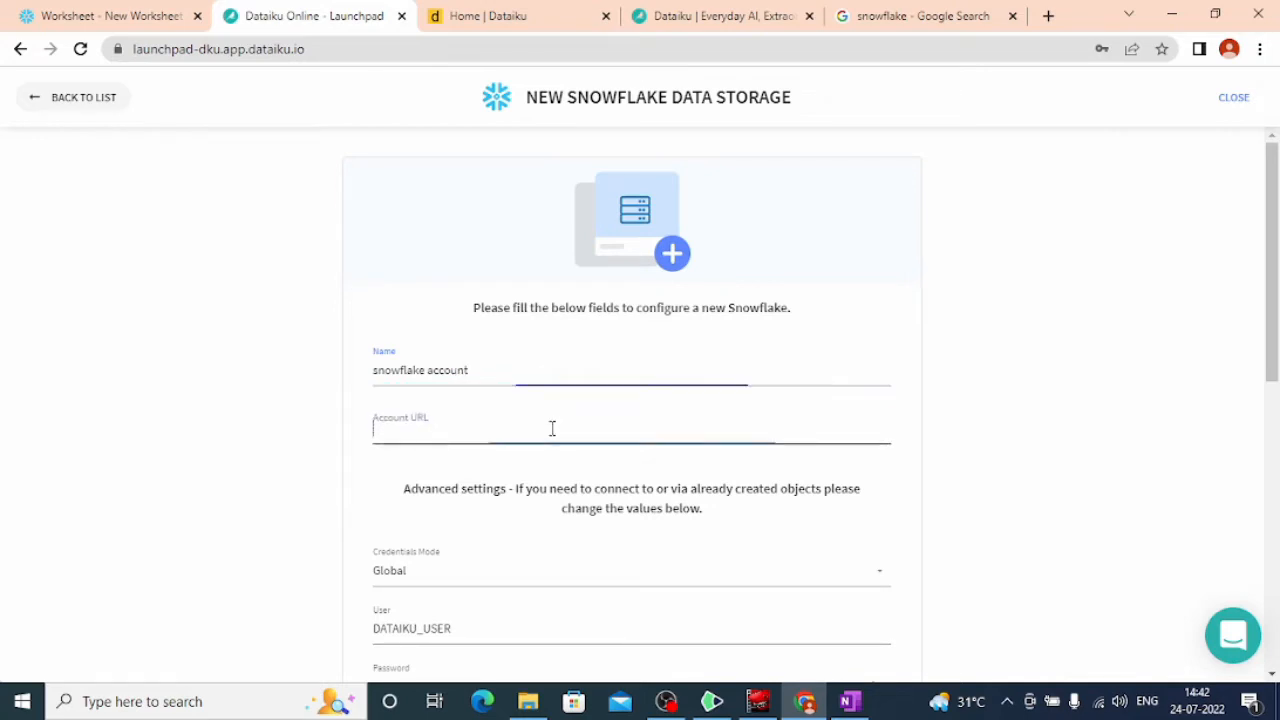
left_click(184, 16)
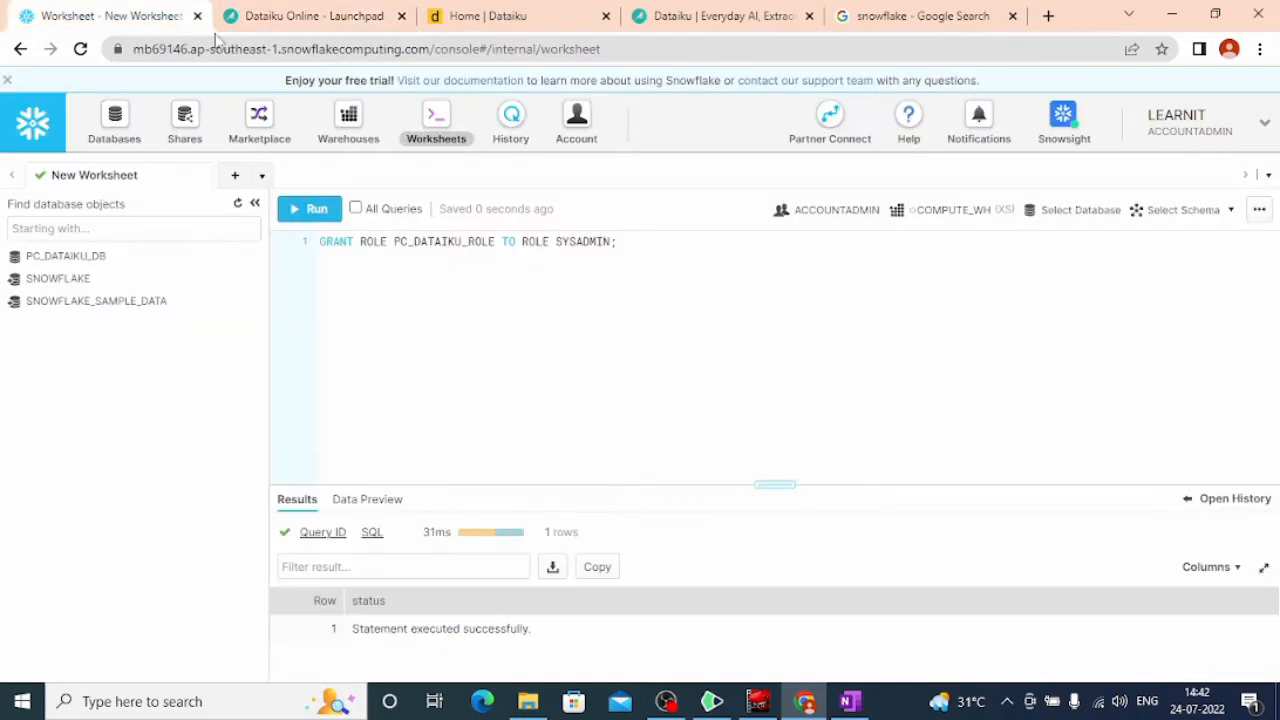
left_click(234, 48)
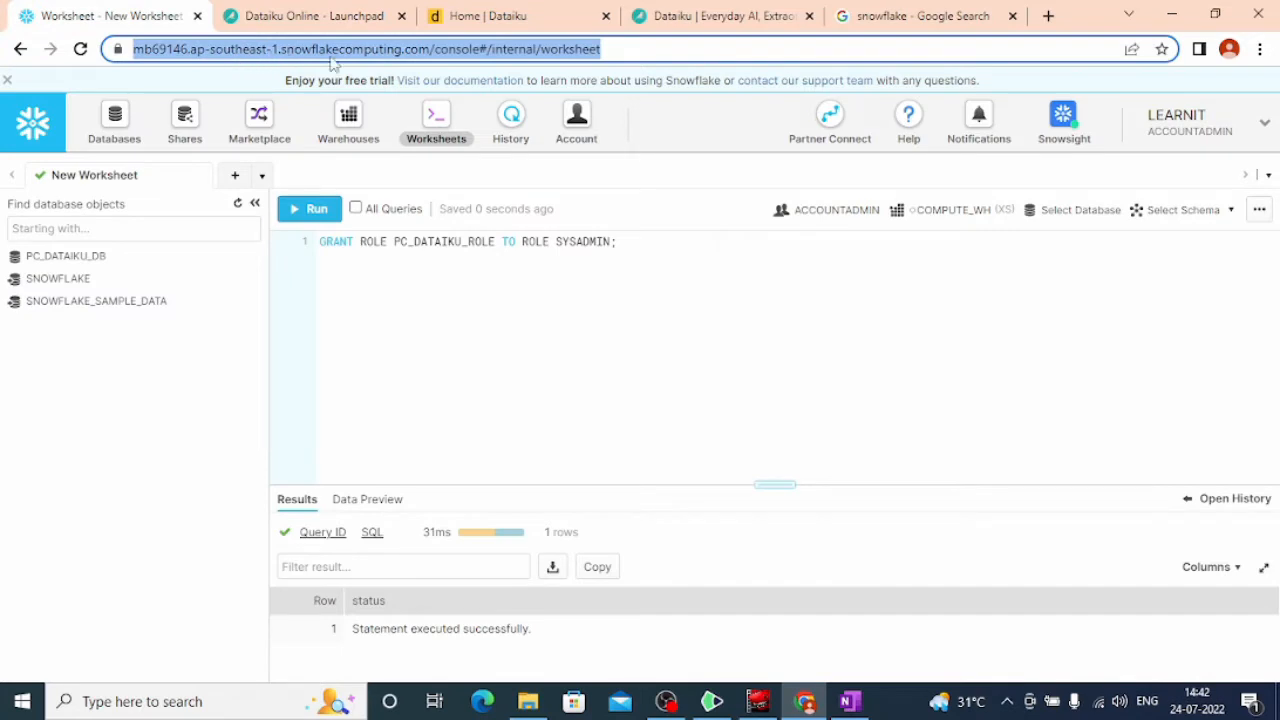
left_click(428, 48)
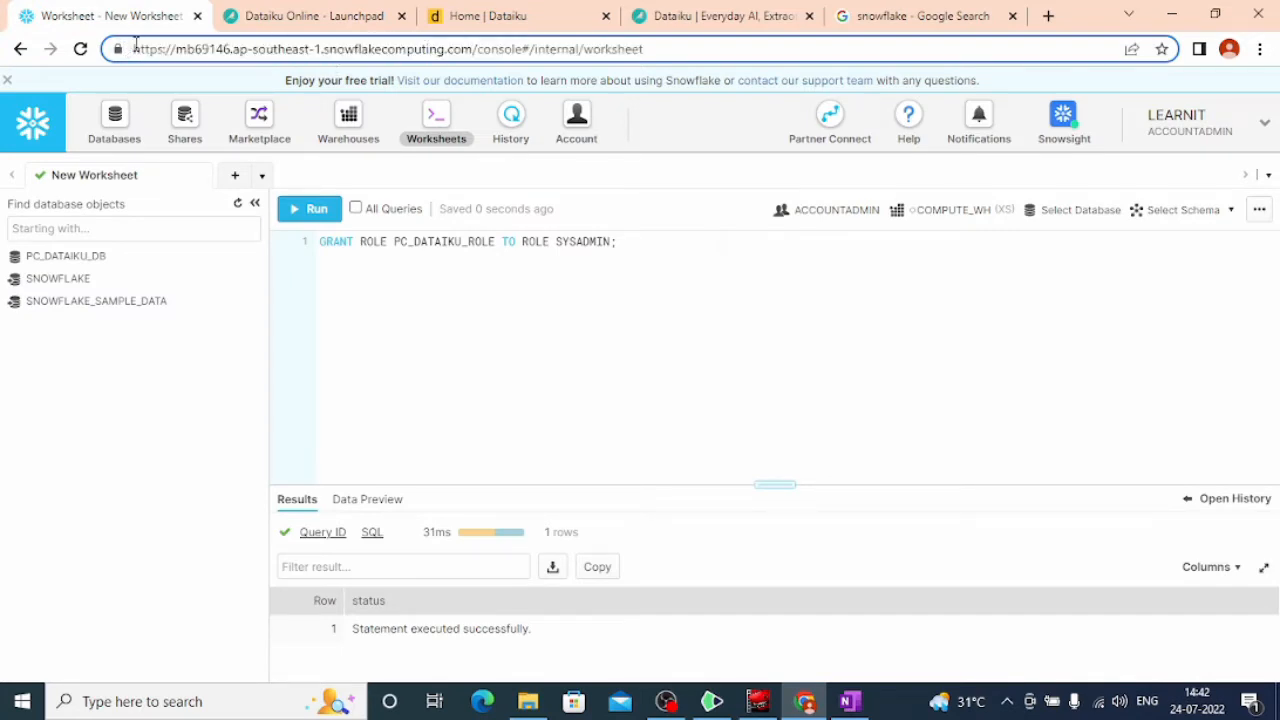
left_click_drag(134, 48, 474, 62)
key("ctrl+c")
left_click(366, 12)
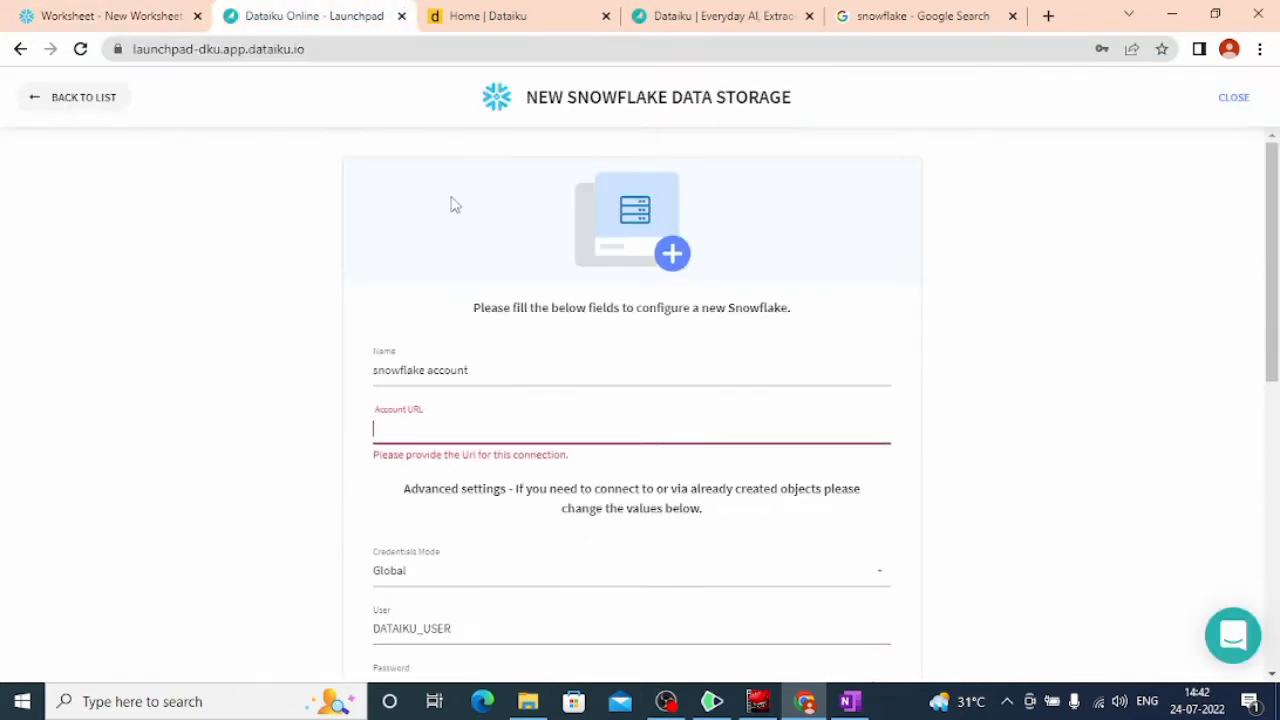
key("ctrl+v")
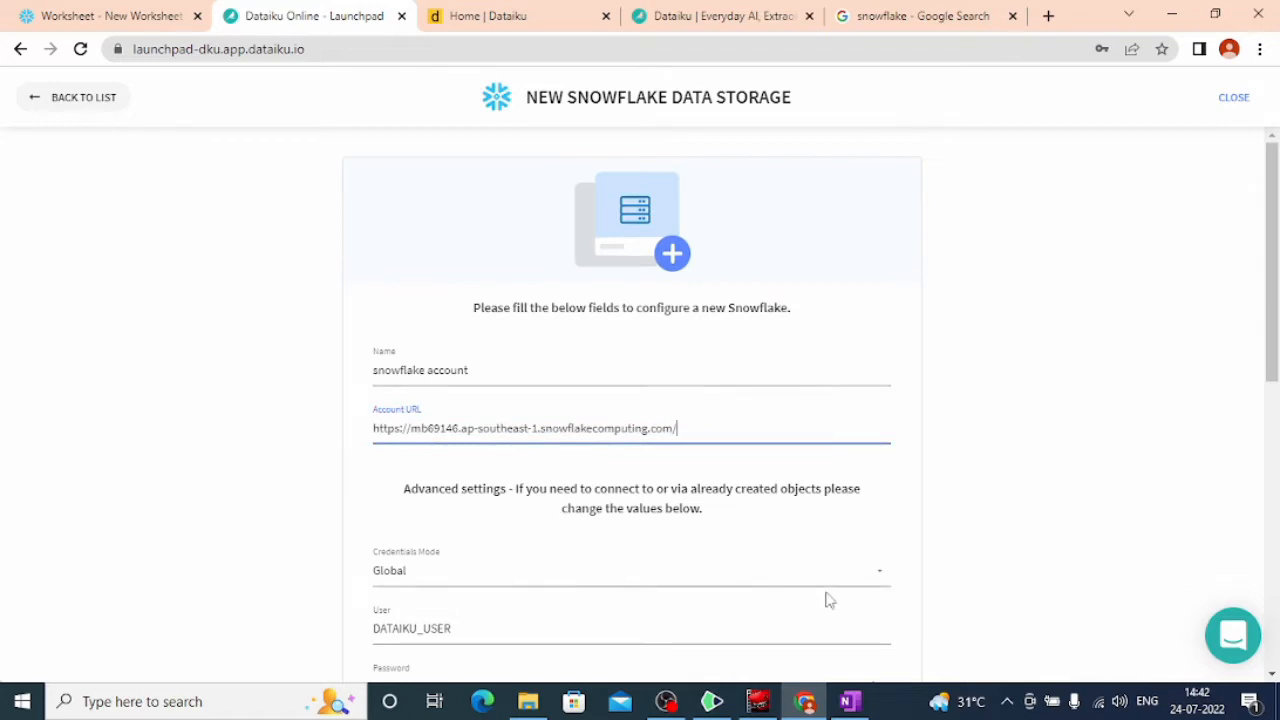
- Review the advanced settings of the new Snowflake storage, including credentials, role, database, schema, warehouse and stage
left_click_drag(1273, 343, 1275, 469)
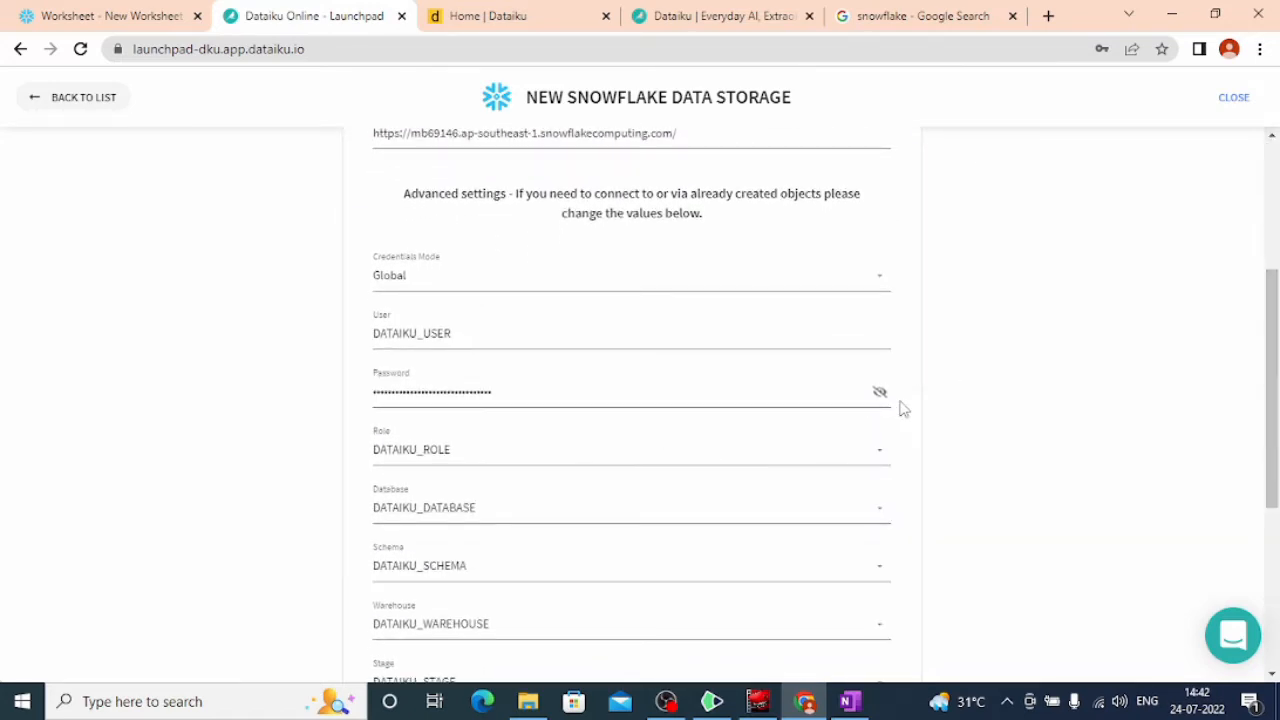
left_click_drag(1277, 415, 1268, 535)
left_click_drag(1272, 470, 1272, 228)
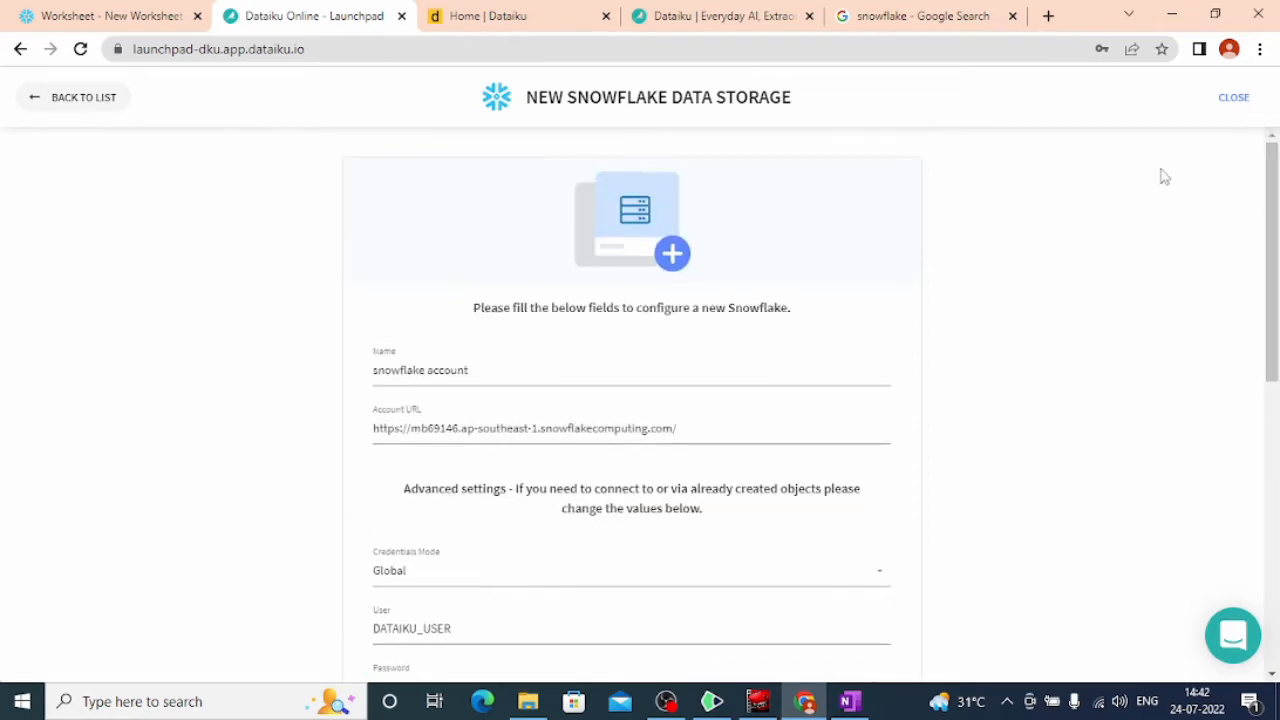
- Leave the Snowflake storage form for the feature catalogue without adding the storage, and decline saving the password
left_click(20, 49)
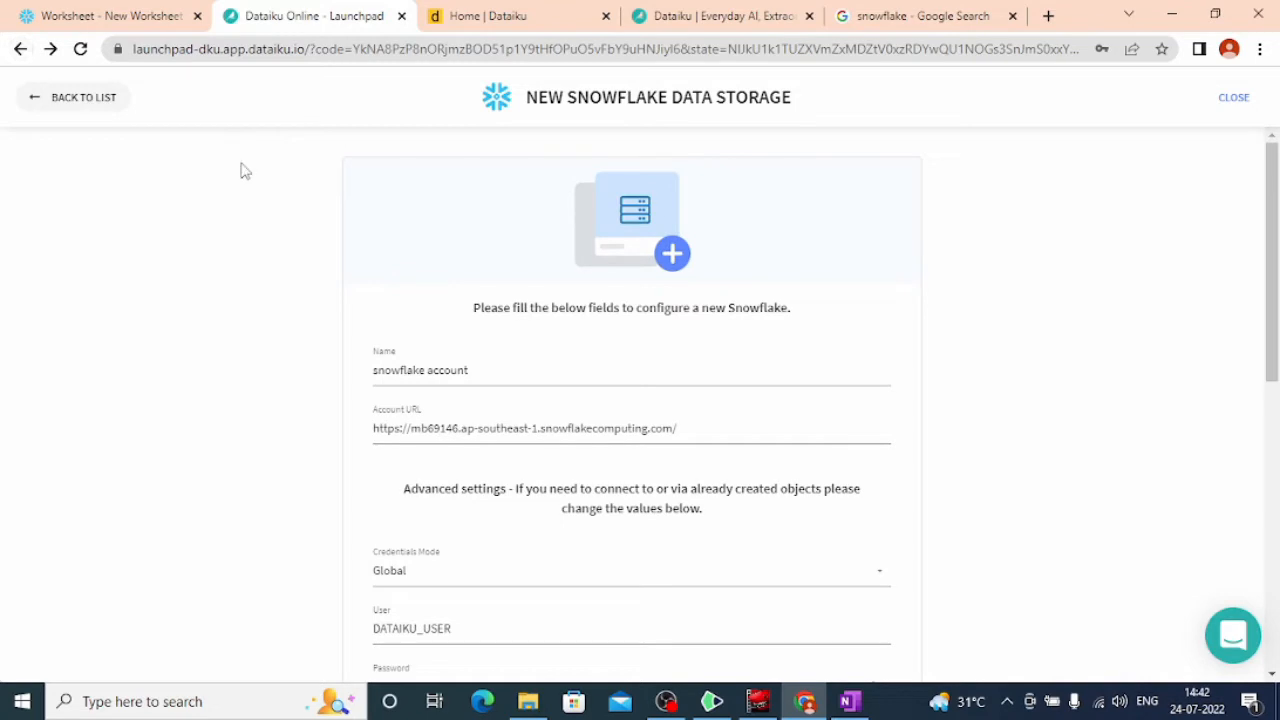
left_click(120, 104)
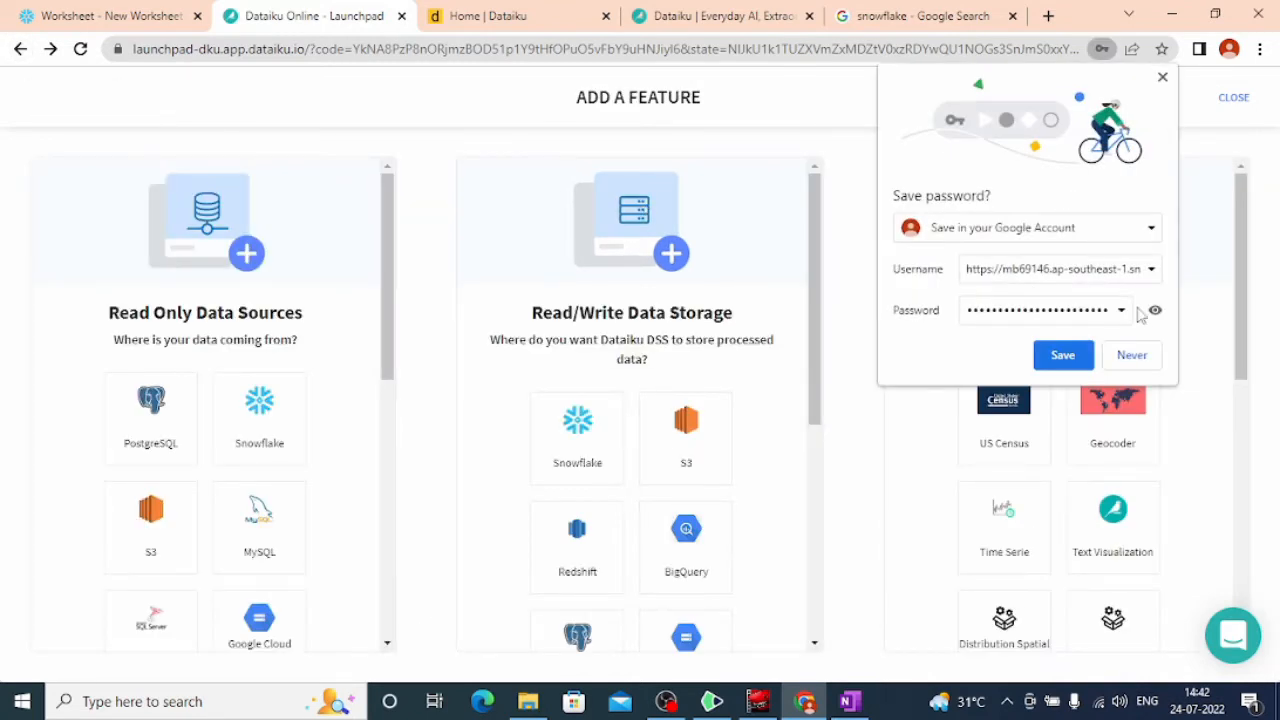
left_click(1132, 356)
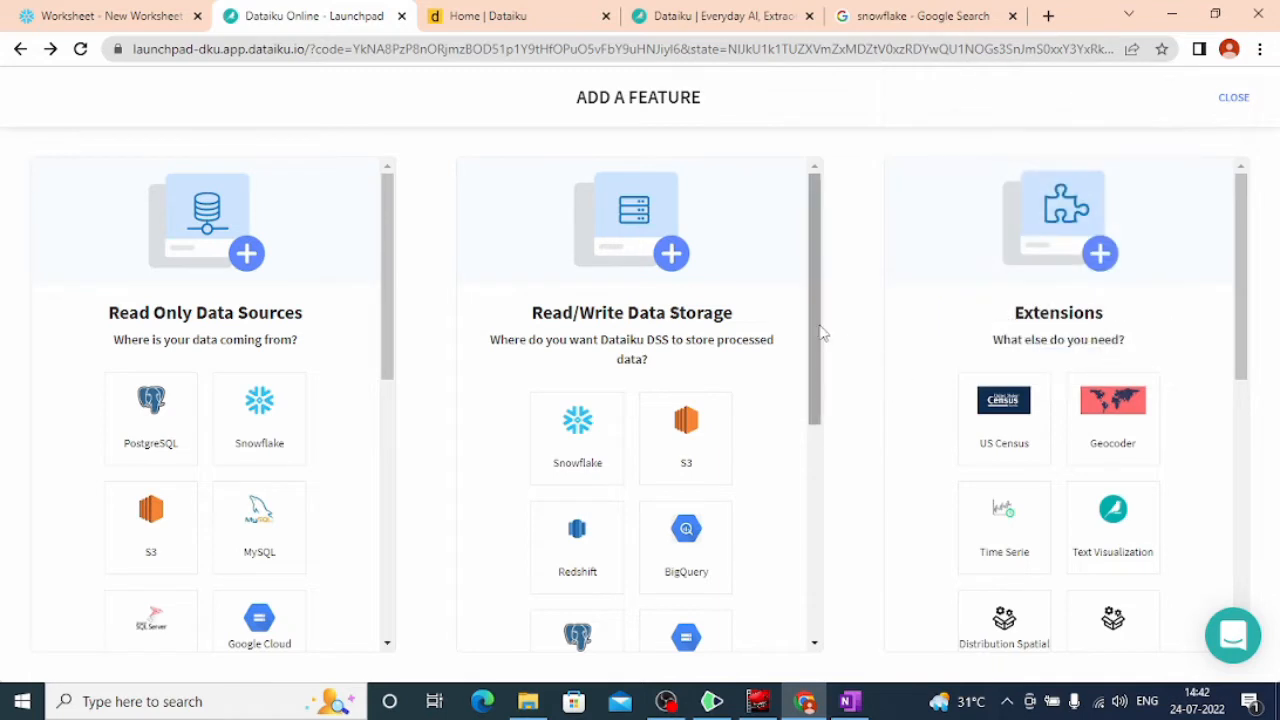
- Examine the read/write data storages, read-only data sources and extensions offered in the feature catalogue
left_click_drag(820, 333, 806, 409)
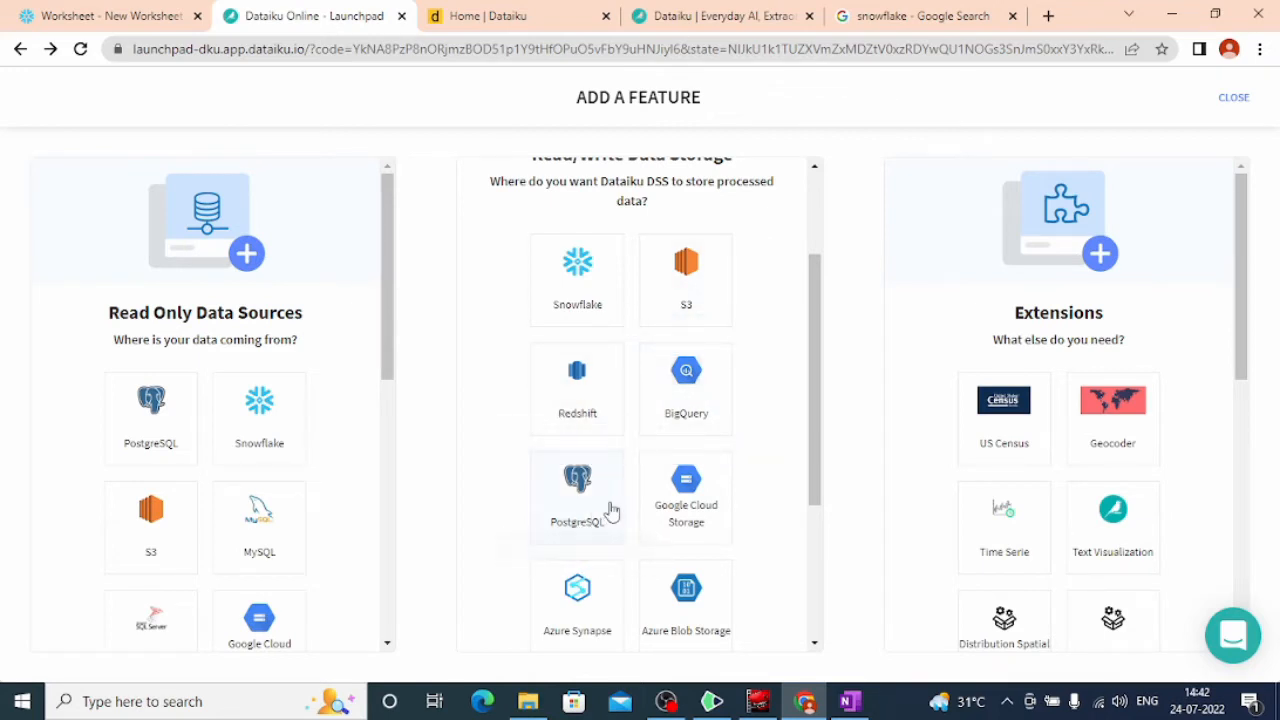
left_click_drag(816, 430, 837, 597)
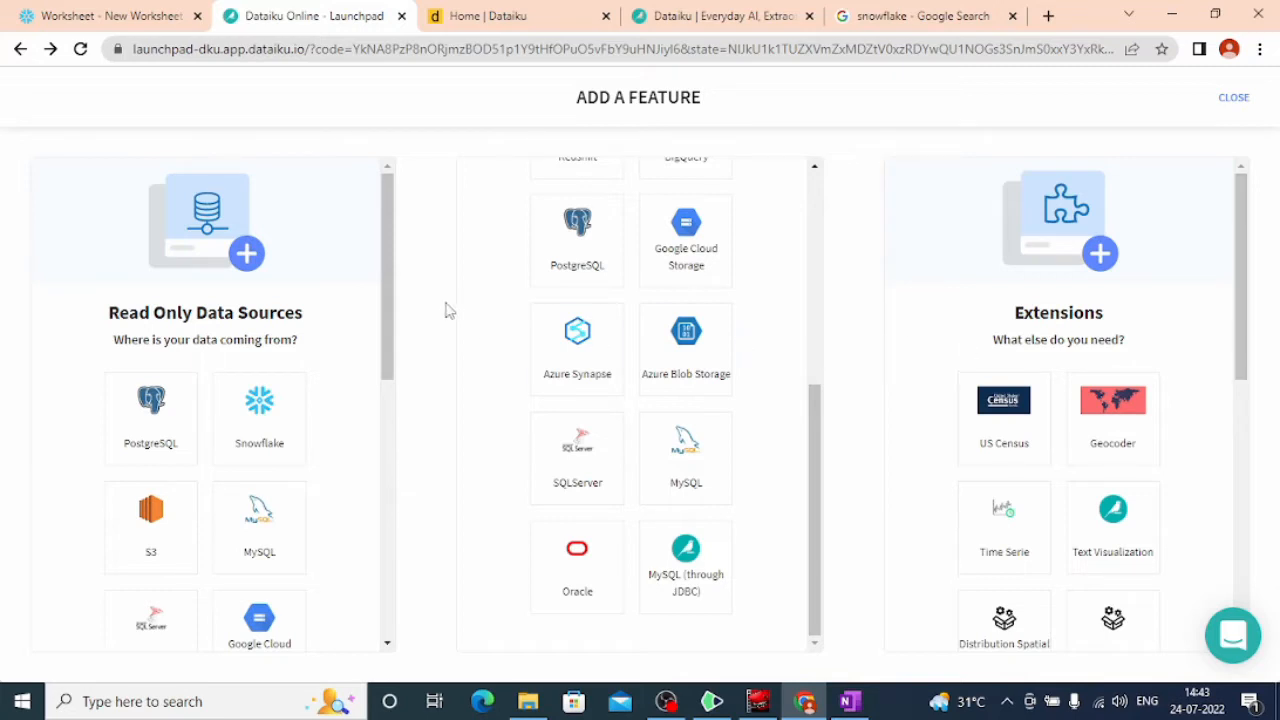
left_click_drag(449, 311, 388, 311)
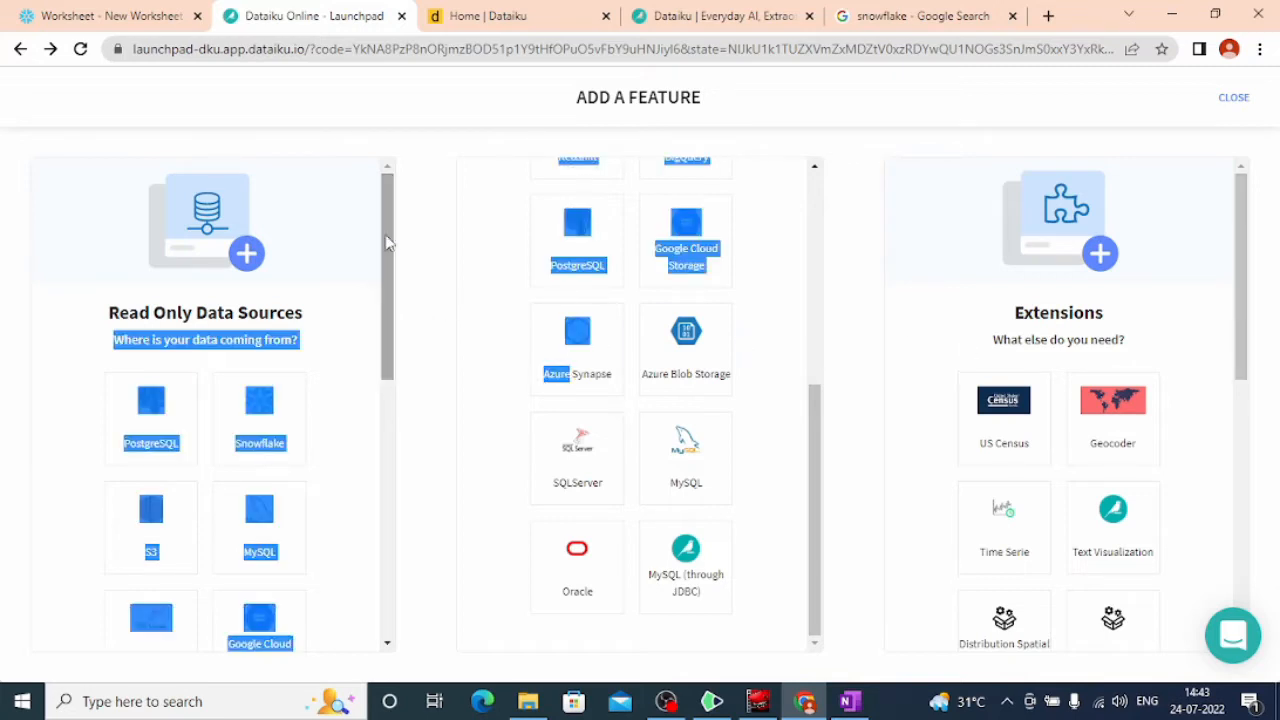
left_click(950, 230)
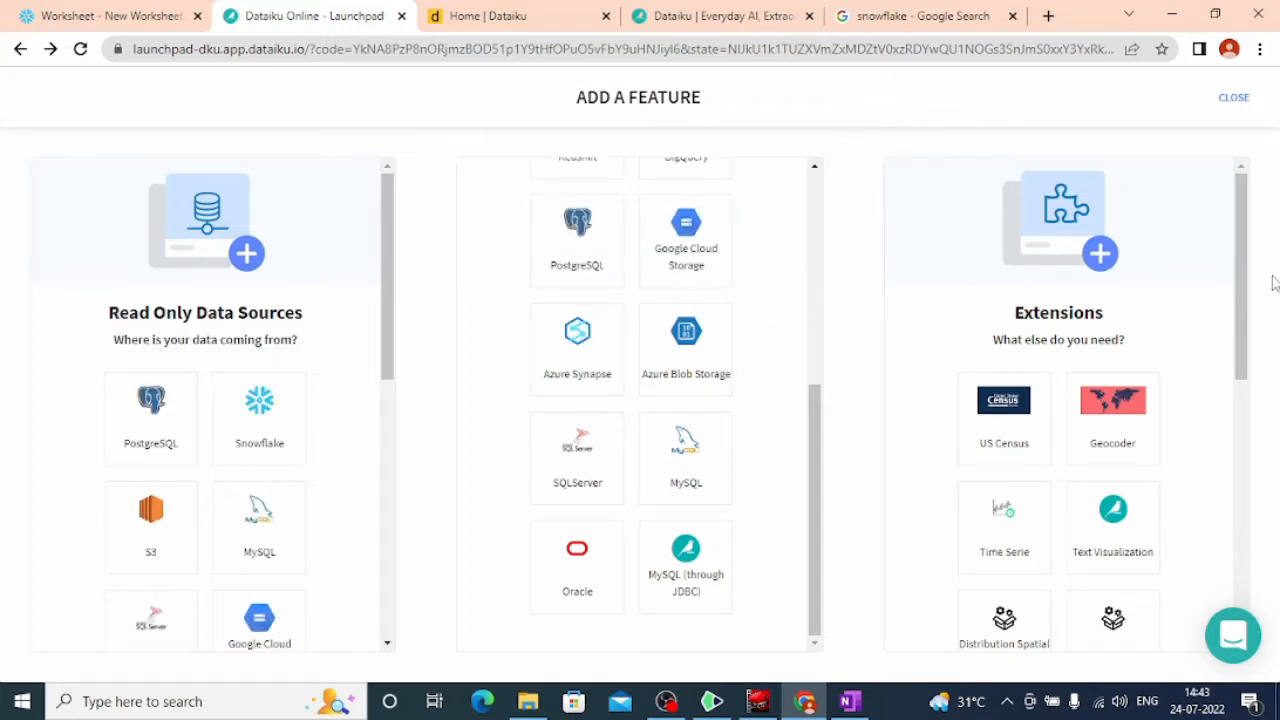
left_click(1232, 98)
left_click(1095, 193)
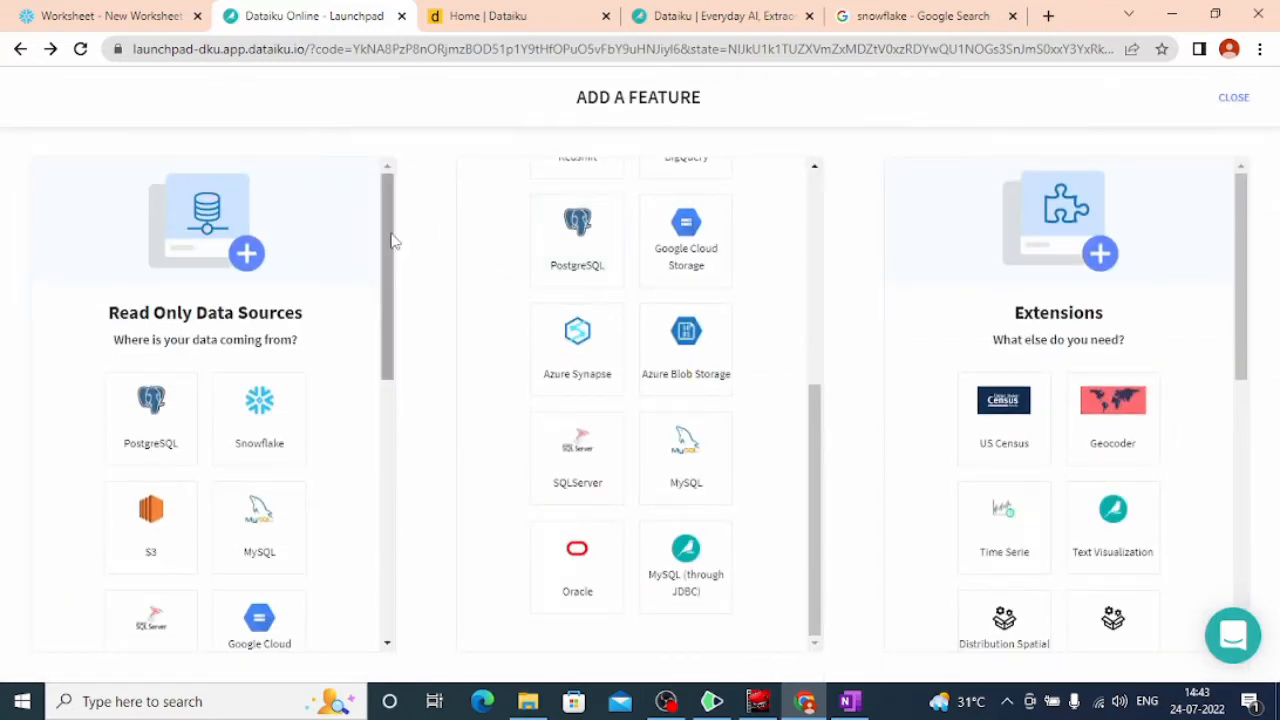
left_click_drag(386, 238, 386, 310)
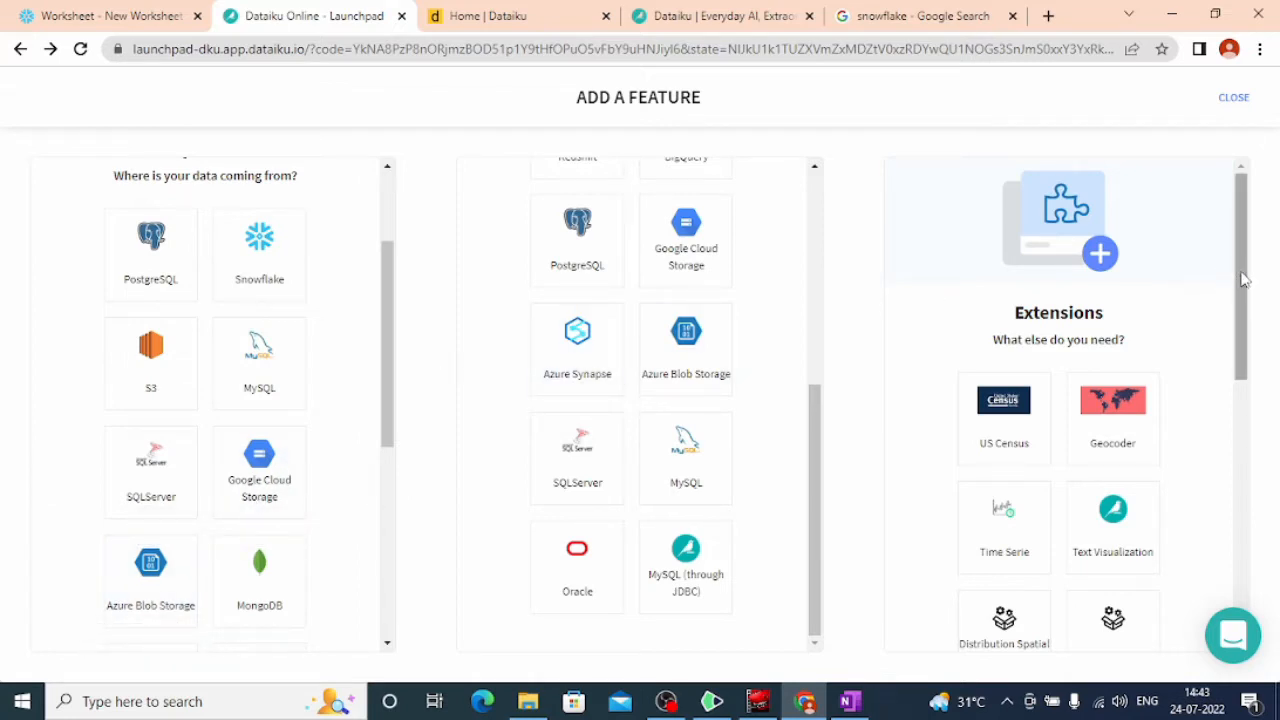
left_click_drag(1243, 280, 1248, 480)
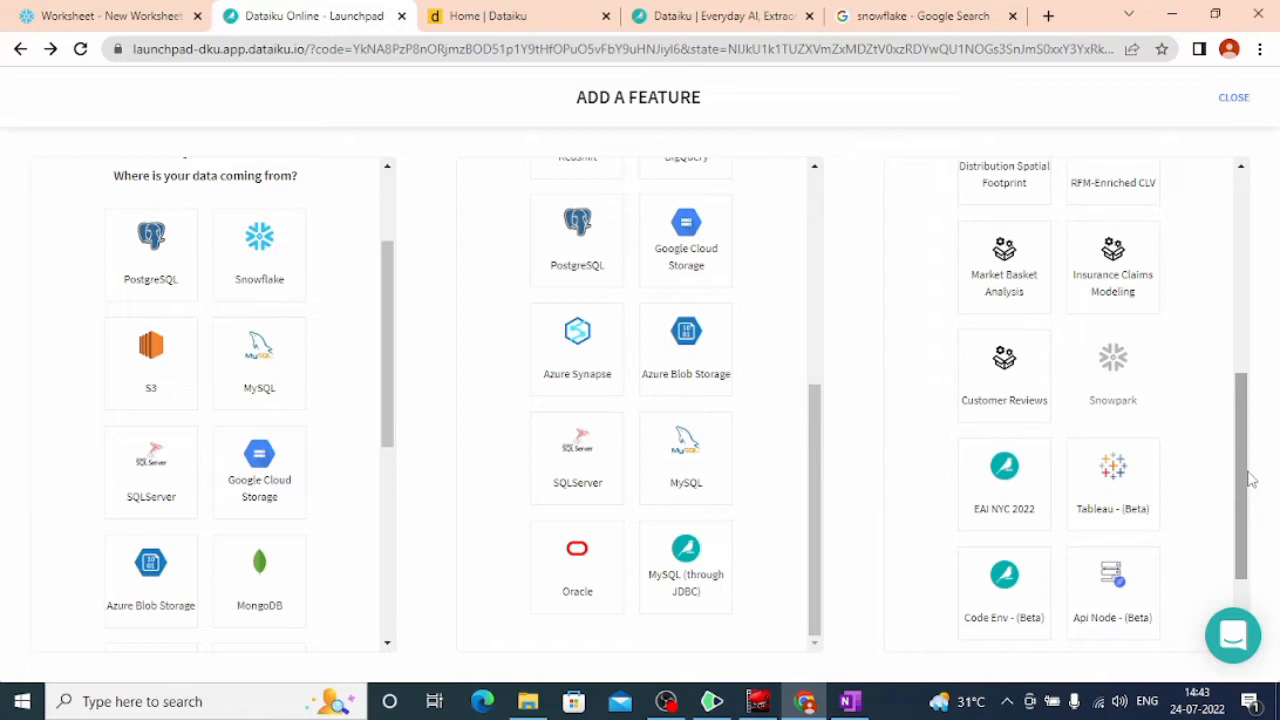
left_click_drag(1248, 480, 1248, 280)
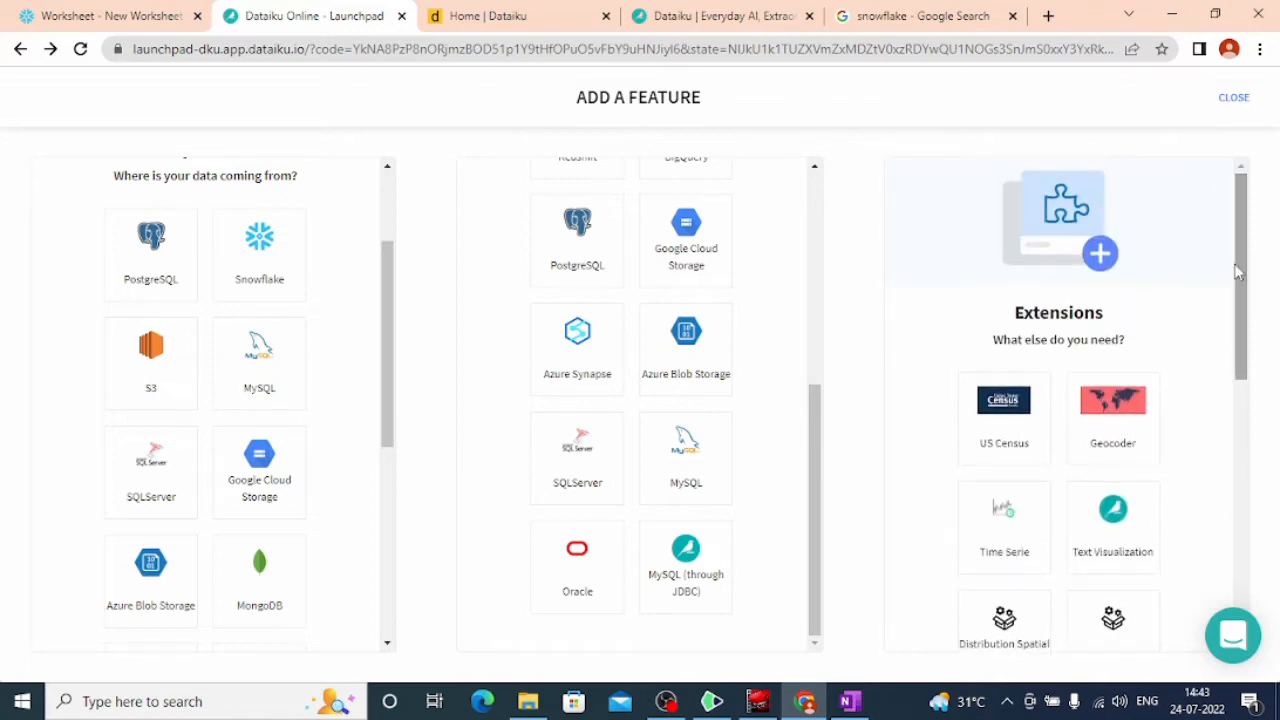
- Add the US Census extension to the Dataiku DSS instance and return to the feature catalogue
left_click(997, 432)
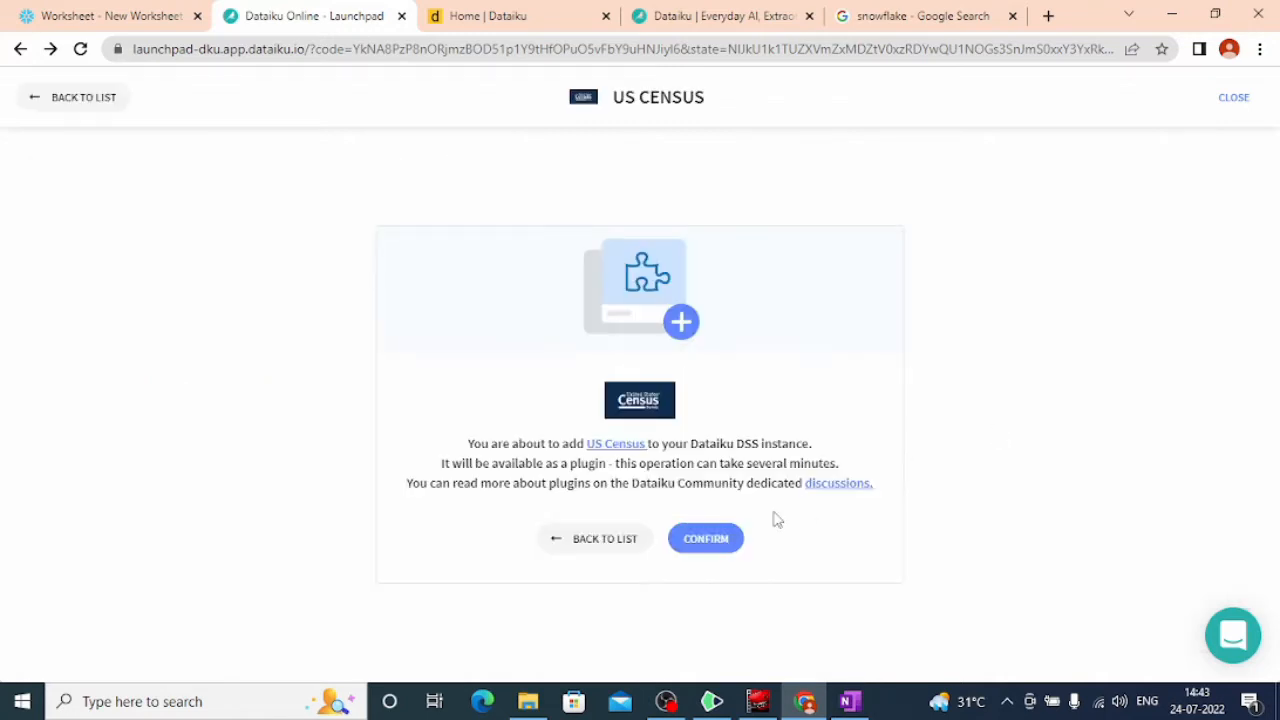
left_click(724, 538)
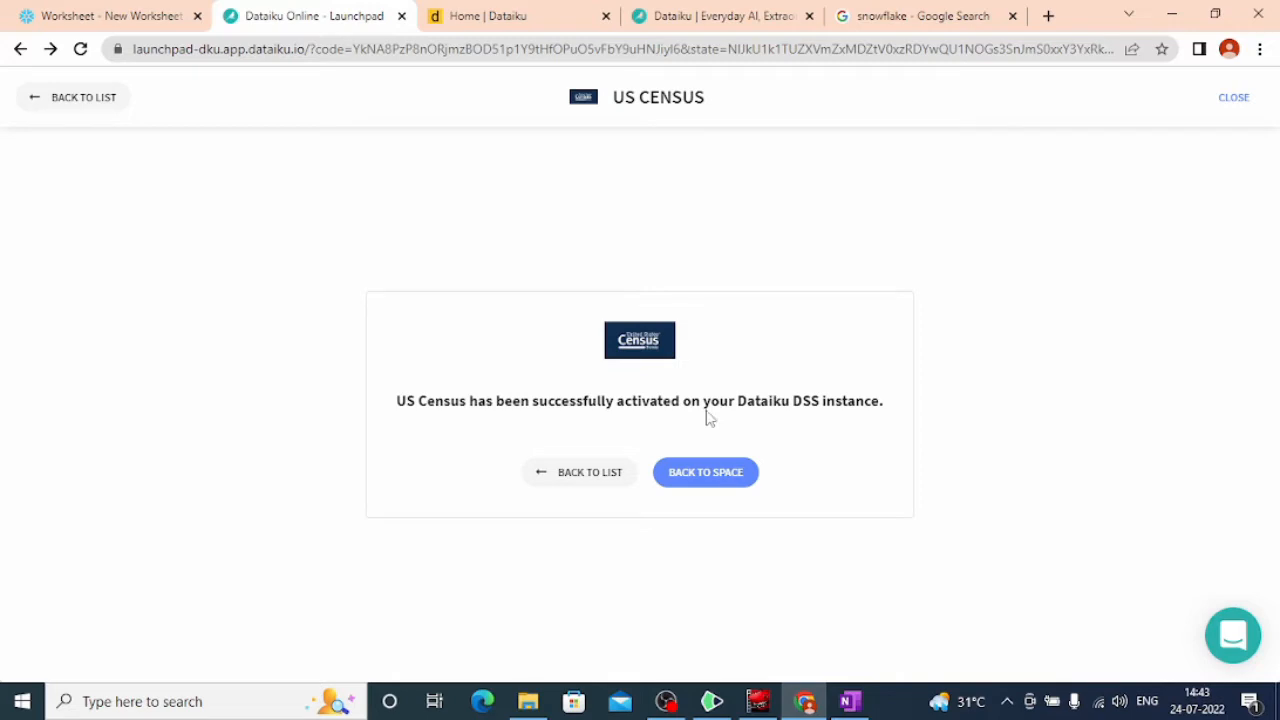
left_click(590, 473)
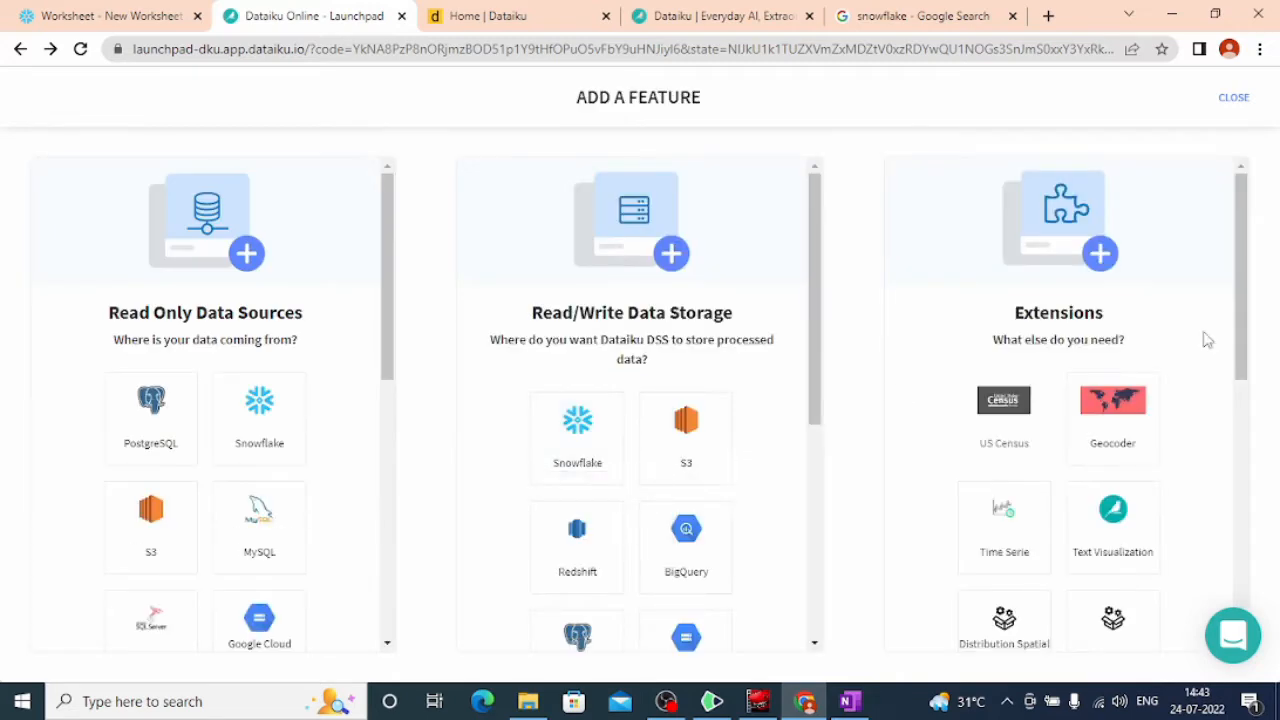
- Add the Geocoder extension to the Dataiku DSS instance and return to the feature catalogue
left_click(1136, 425)
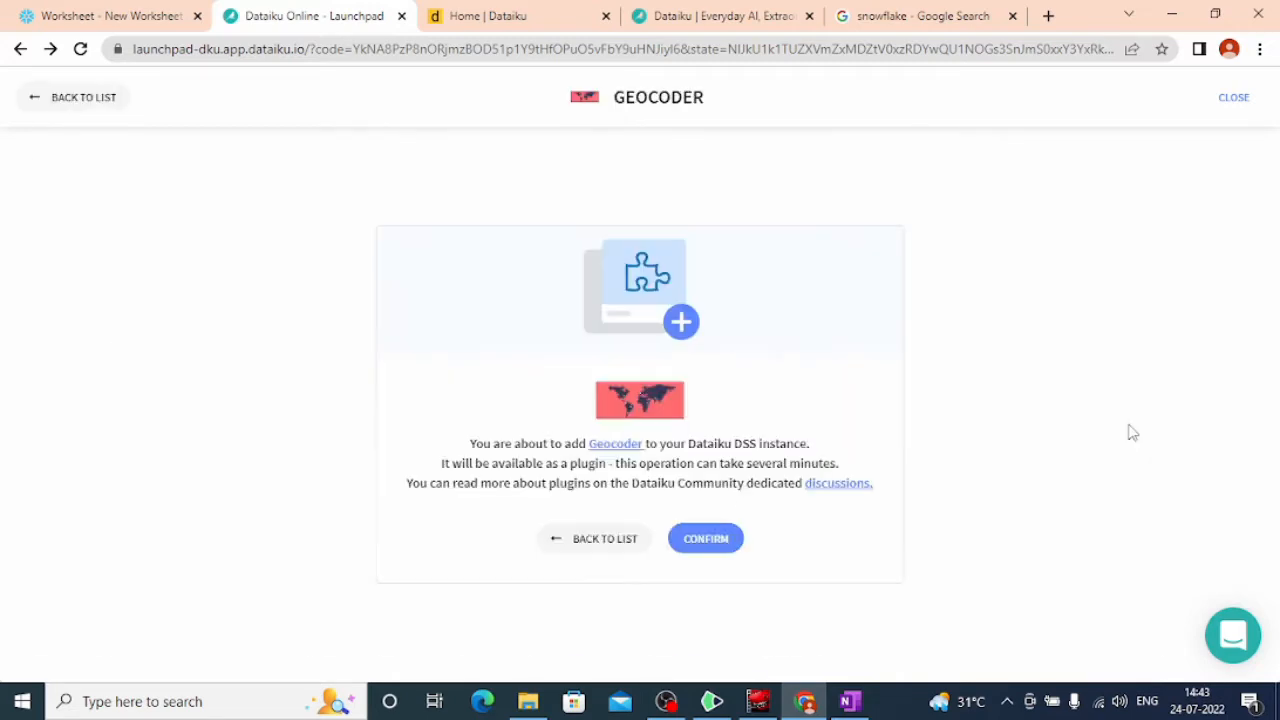
left_click(726, 537)
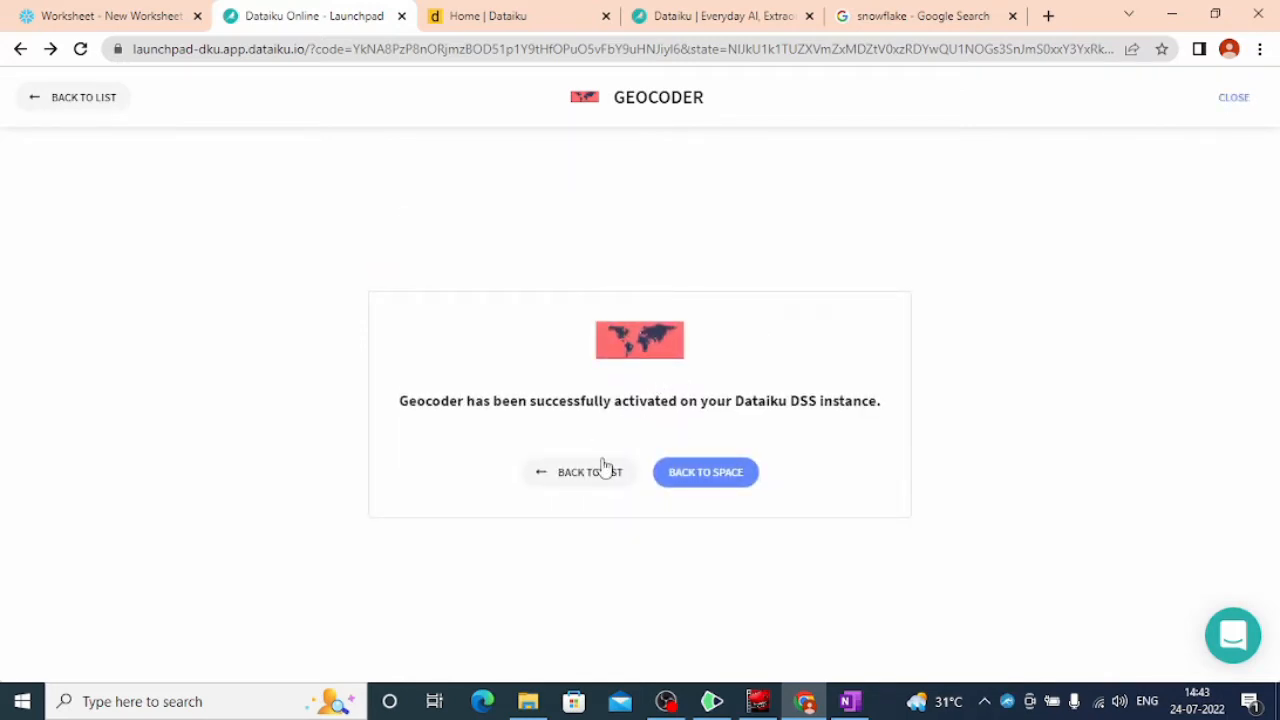
left_click(603, 473)
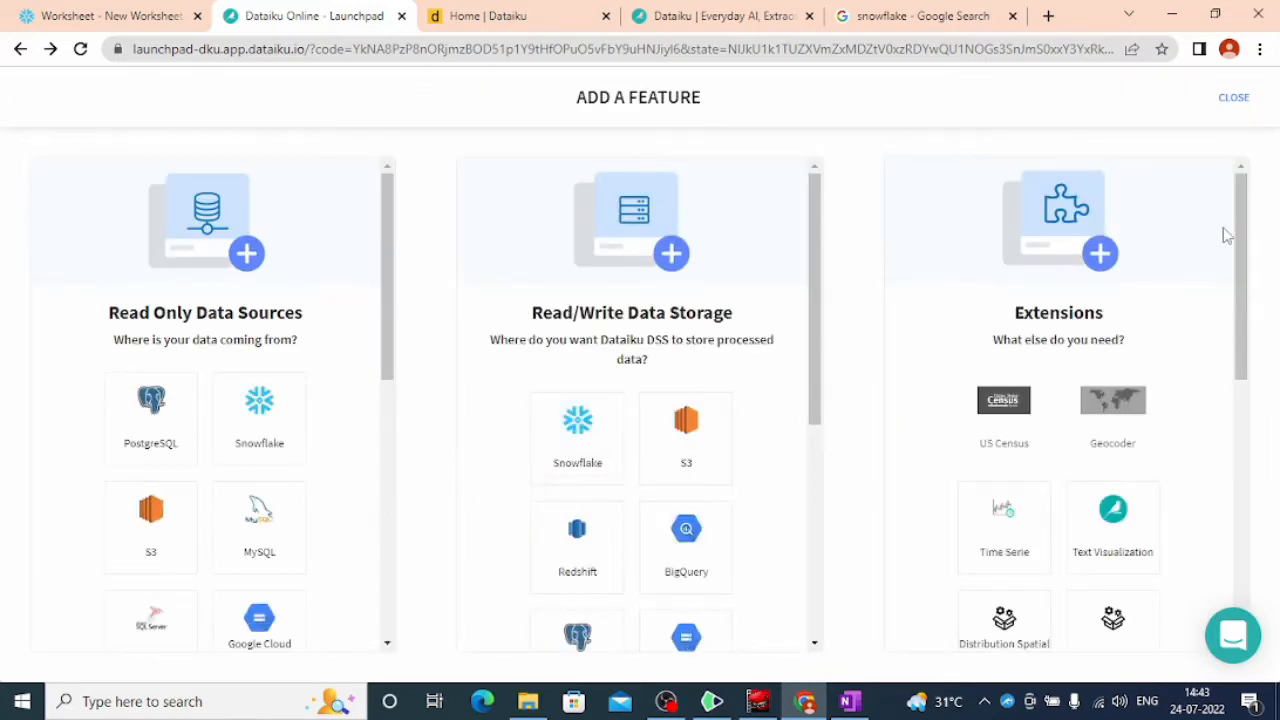
- Add the Time Serie extension to the Dataiku DSS instance and return to the feature catalogue
scroll(1235, 243, "down", 2)
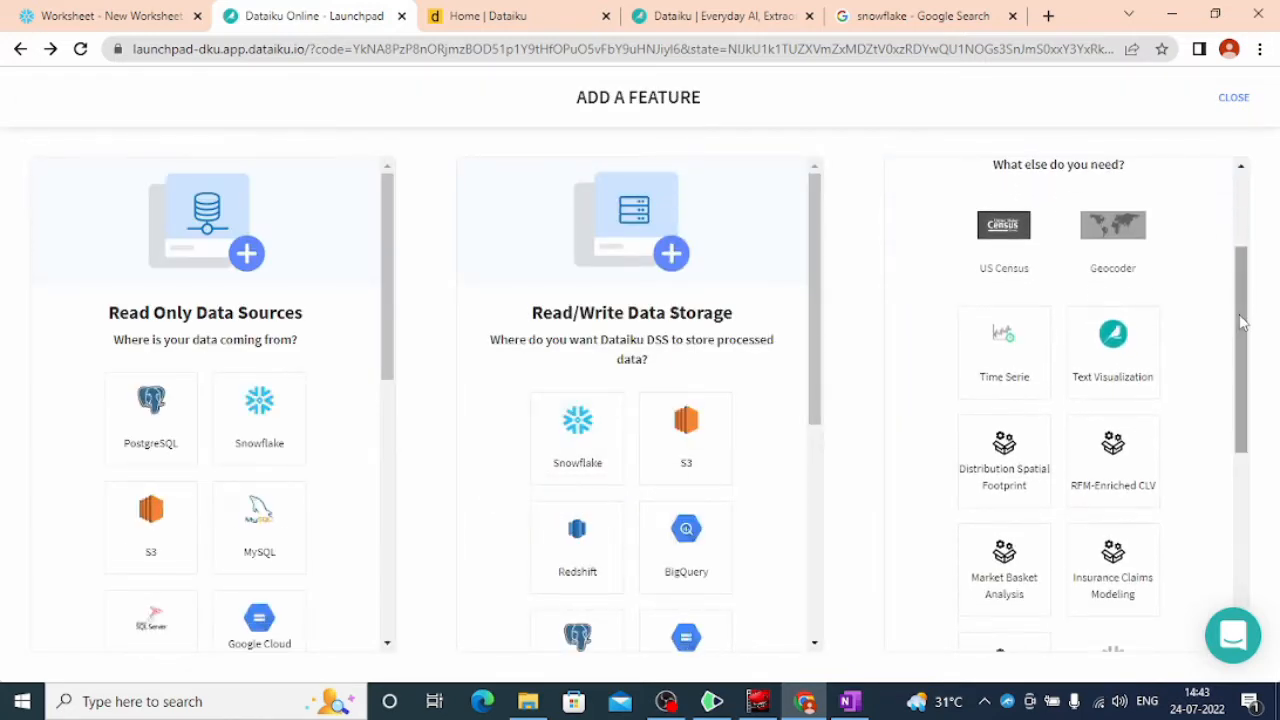
left_click(1015, 350)
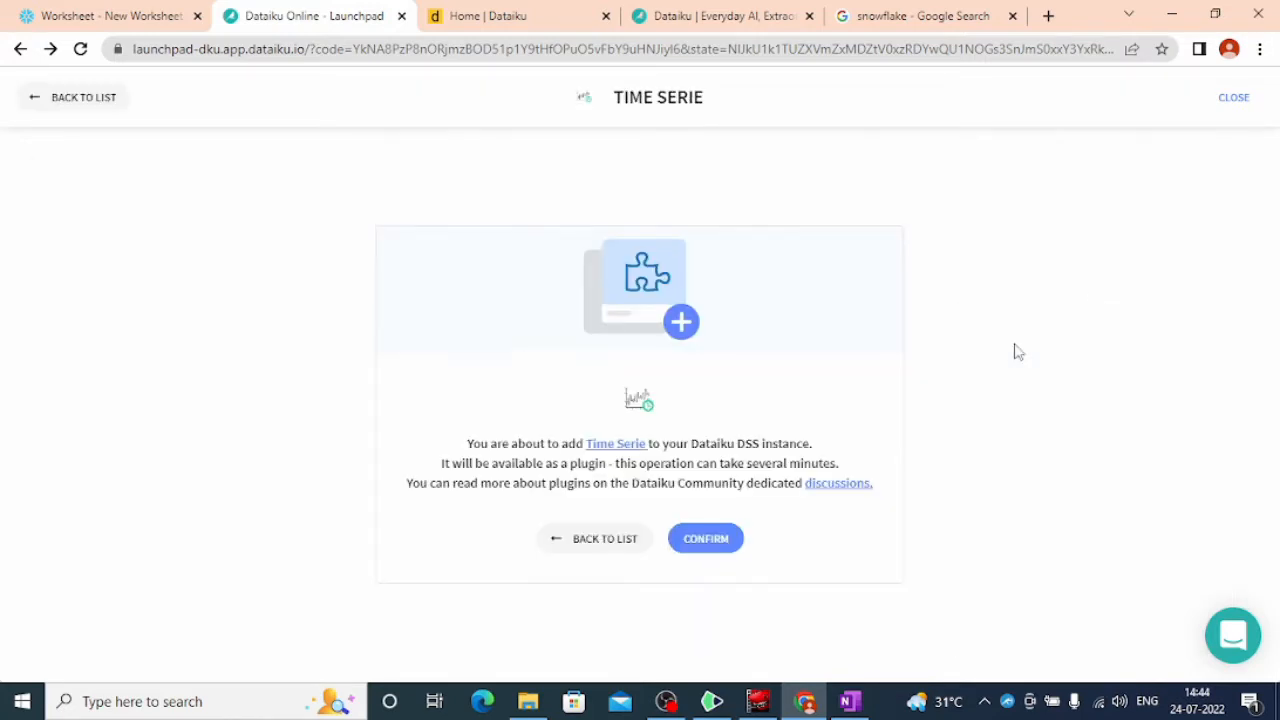
left_click(708, 542)
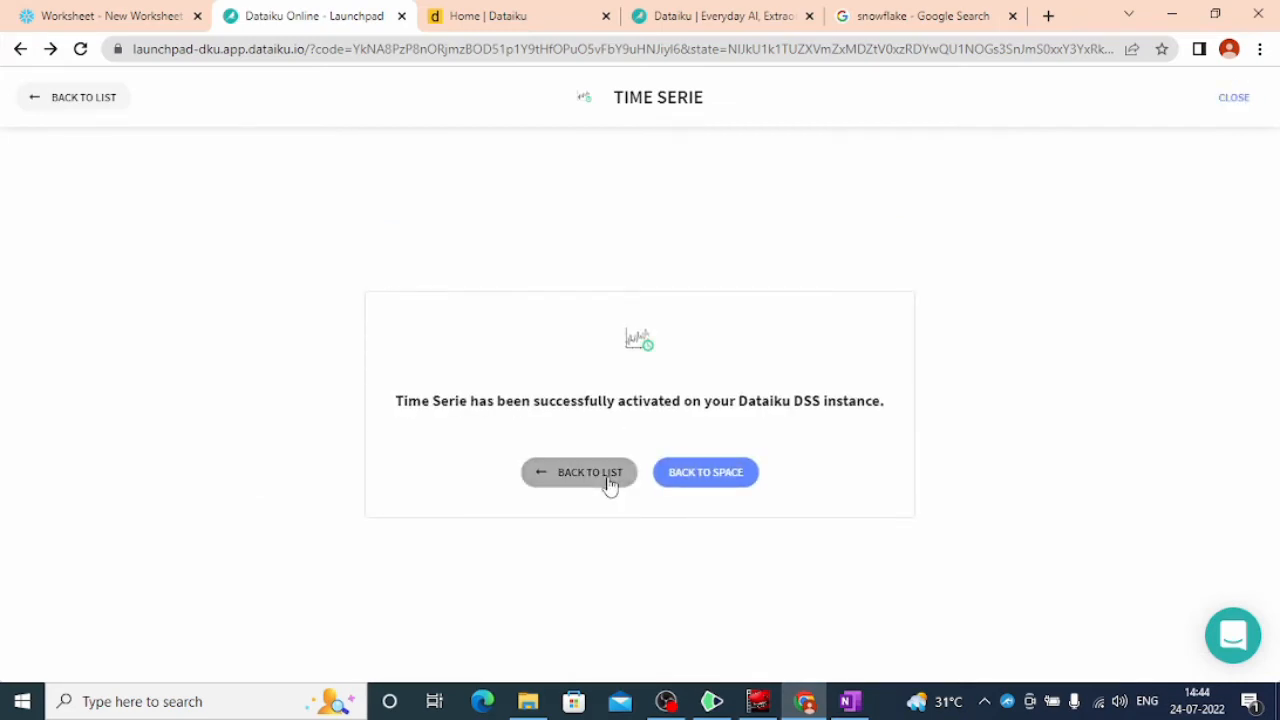
left_click(607, 484)
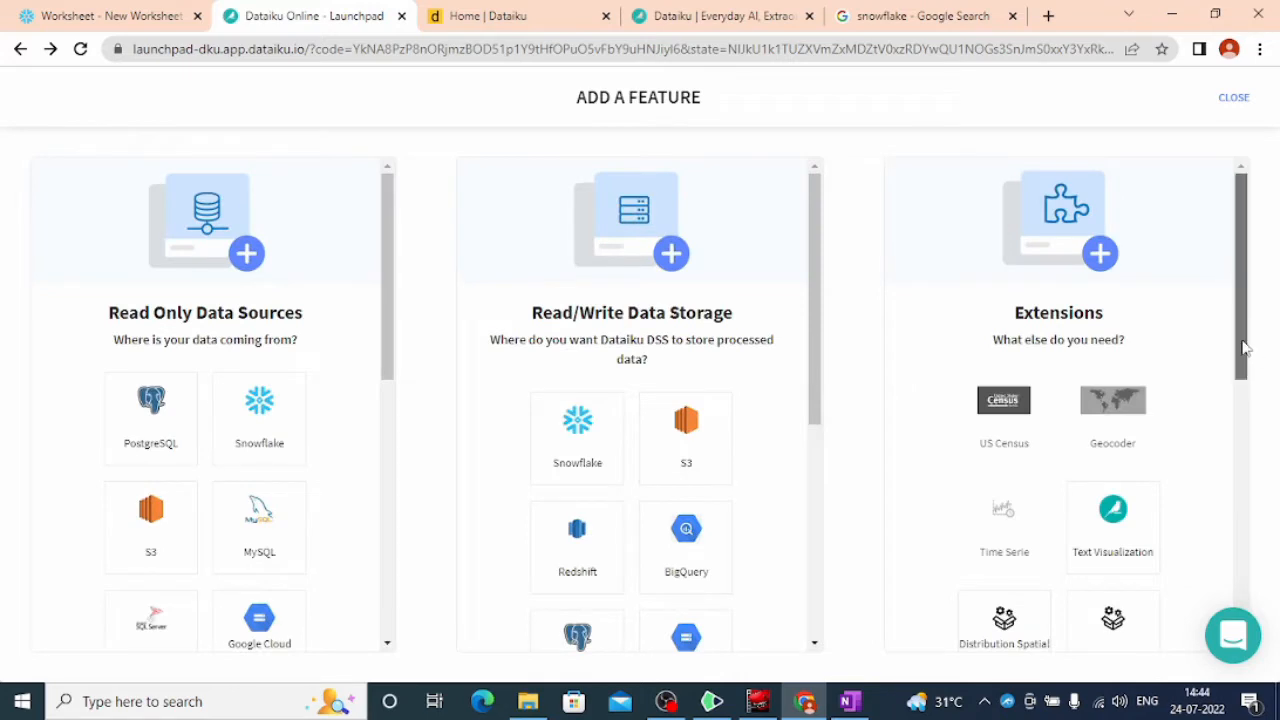
- Add the Text Visualization extension to the Dataiku DSS instance and return to the feature catalogue
left_click_drag(1240, 357, 1240, 443)
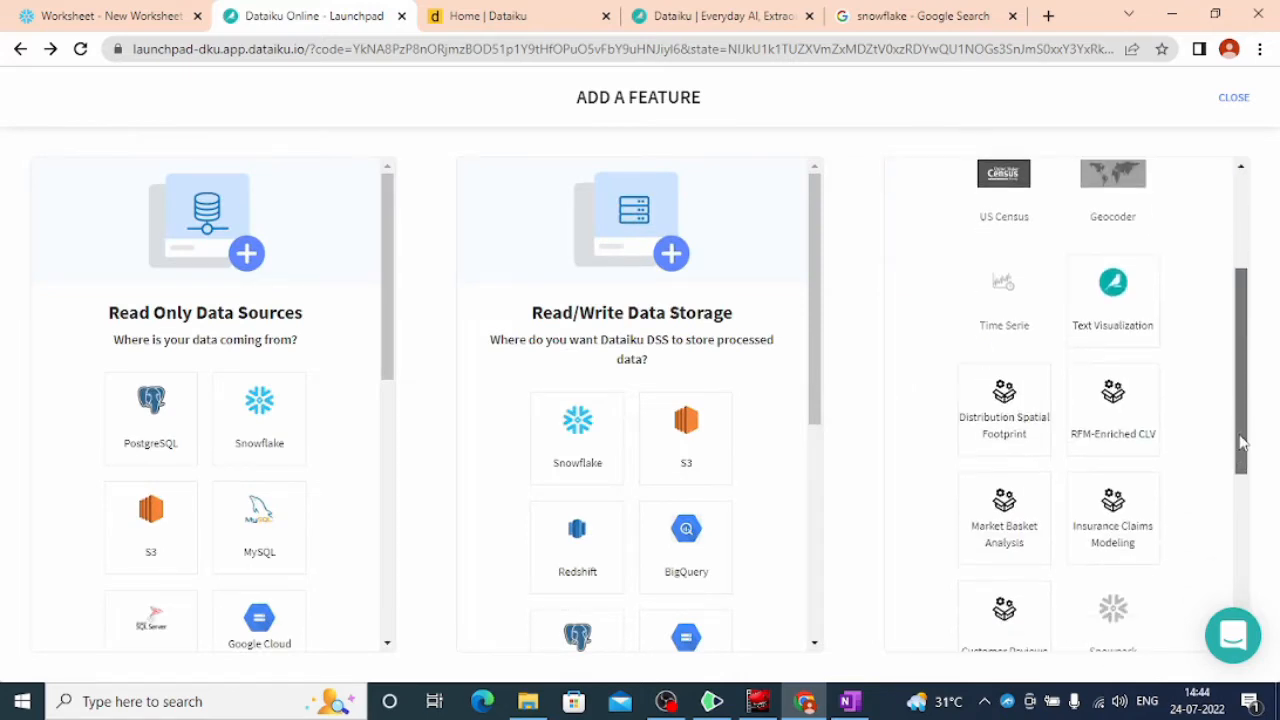
left_click(1121, 290)
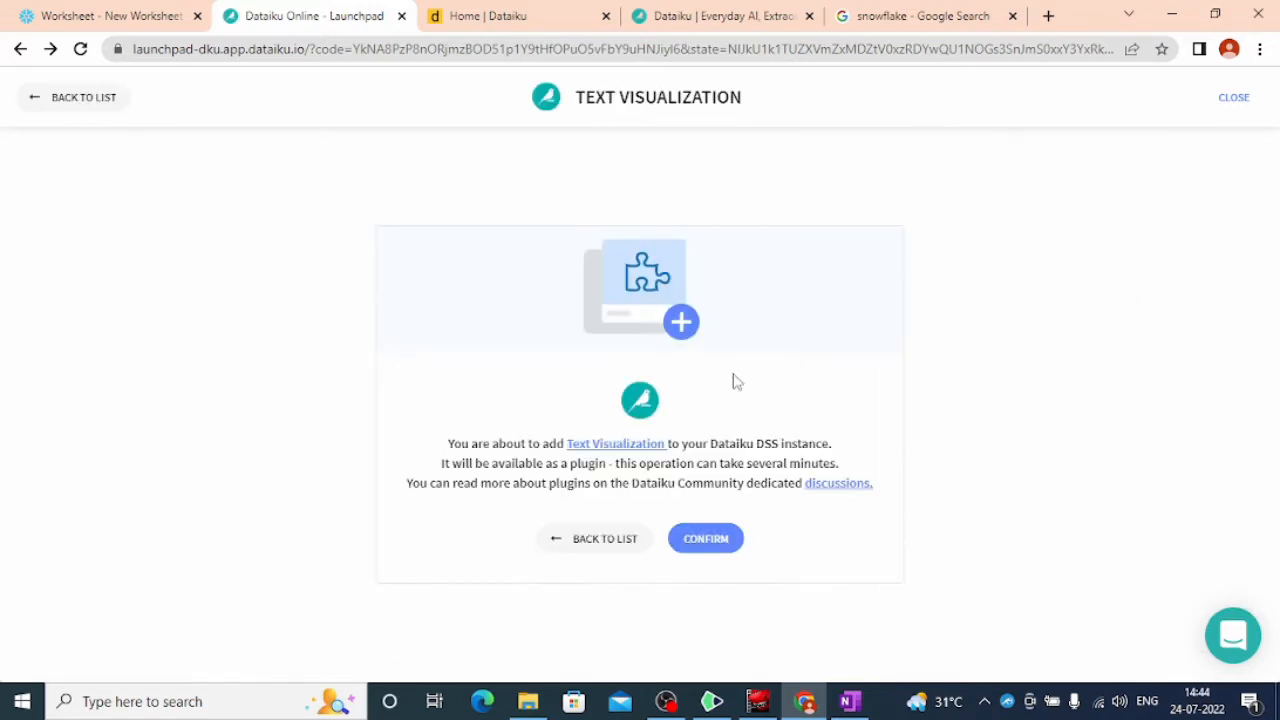
left_click(704, 558)
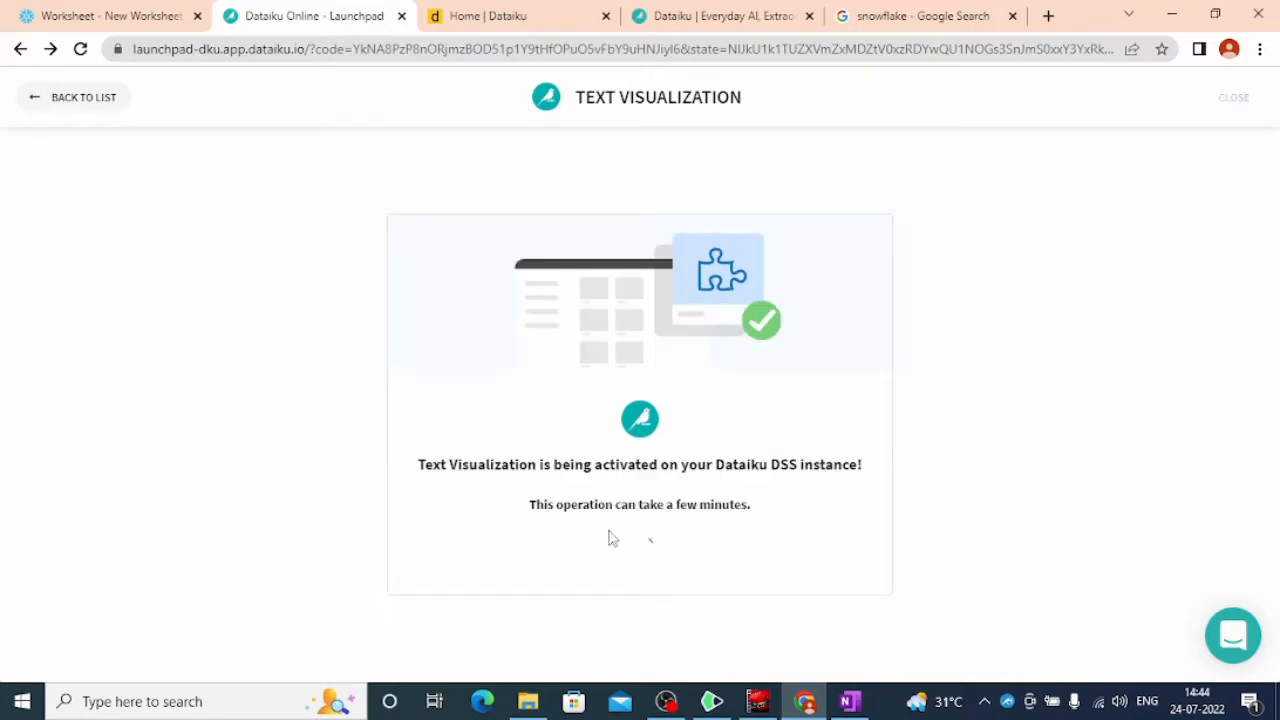
left_click(576, 480)
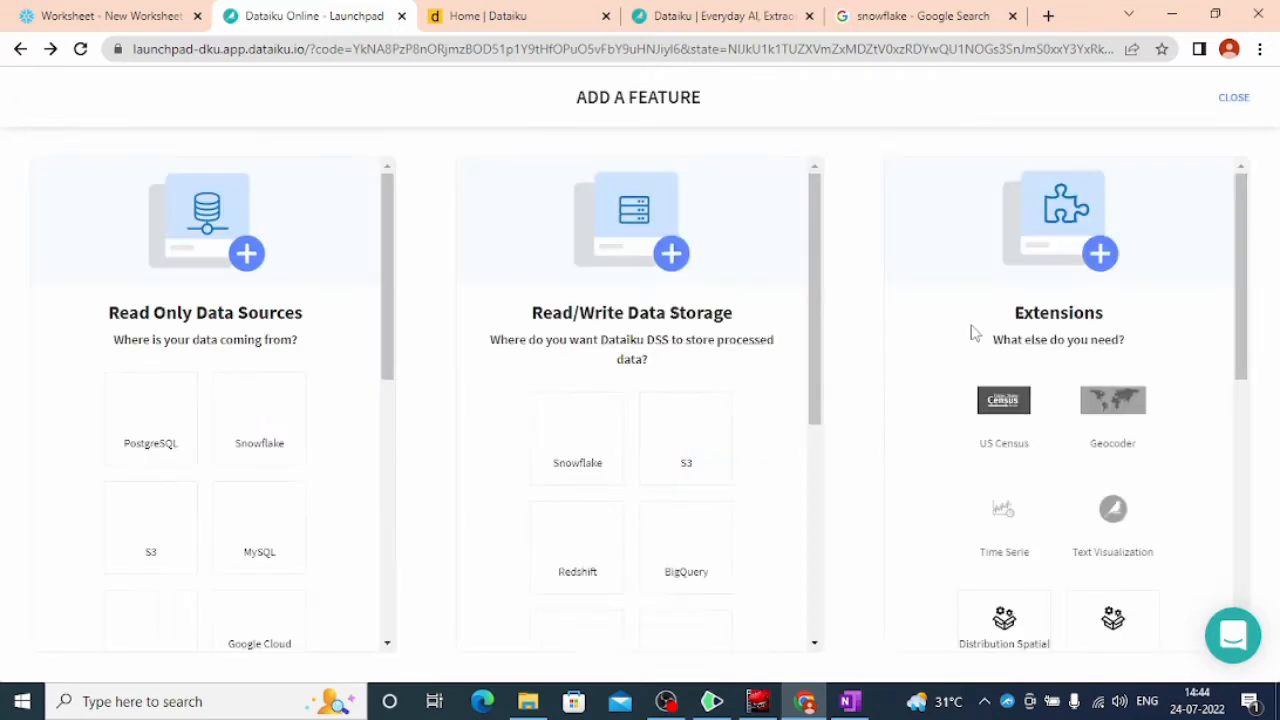
- Close the feature catalogue and review the extensions and default code environments enabled for the space
left_click_drag(1237, 257, 1236, 210)
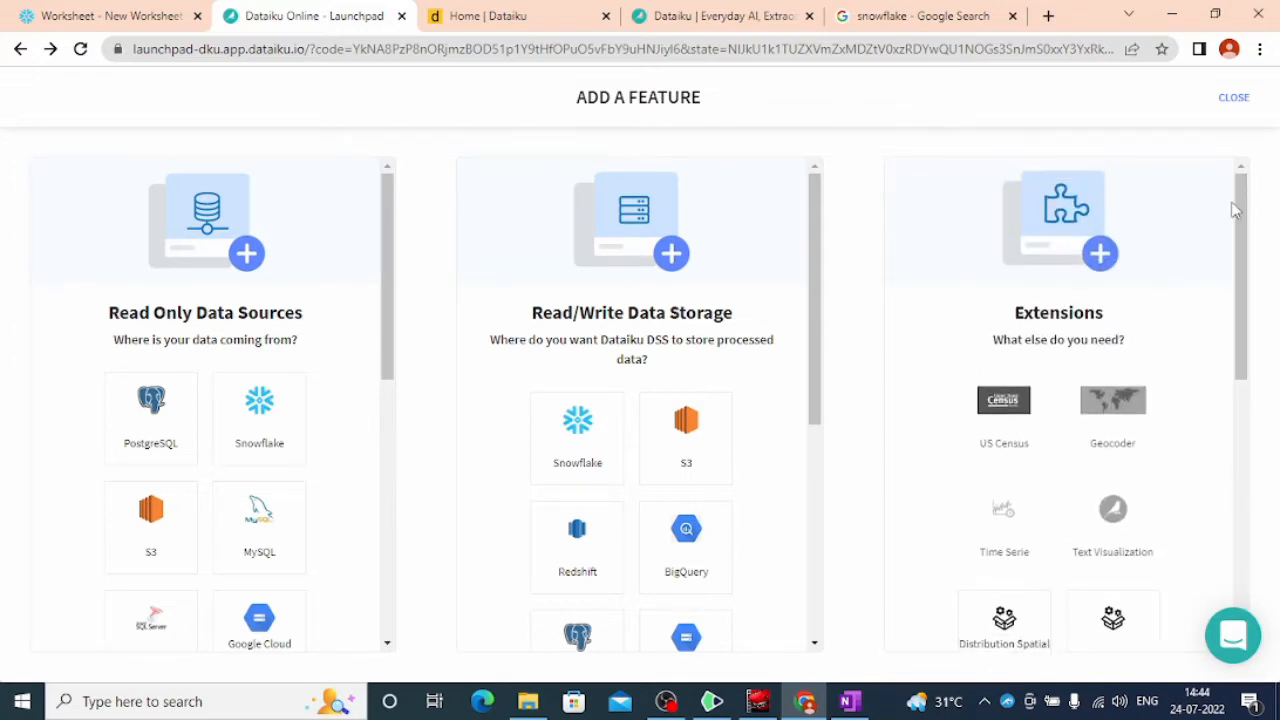
left_click(1234, 100)
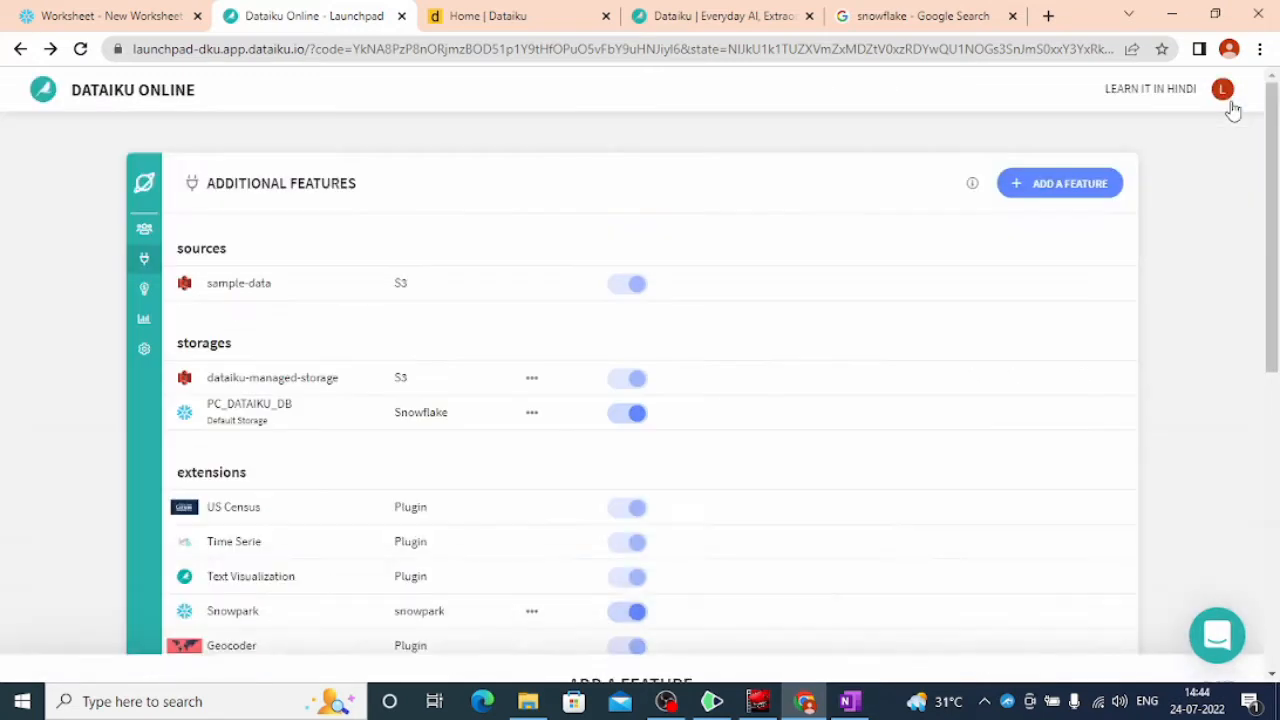
left_click_drag(1277, 232, 1272, 371)
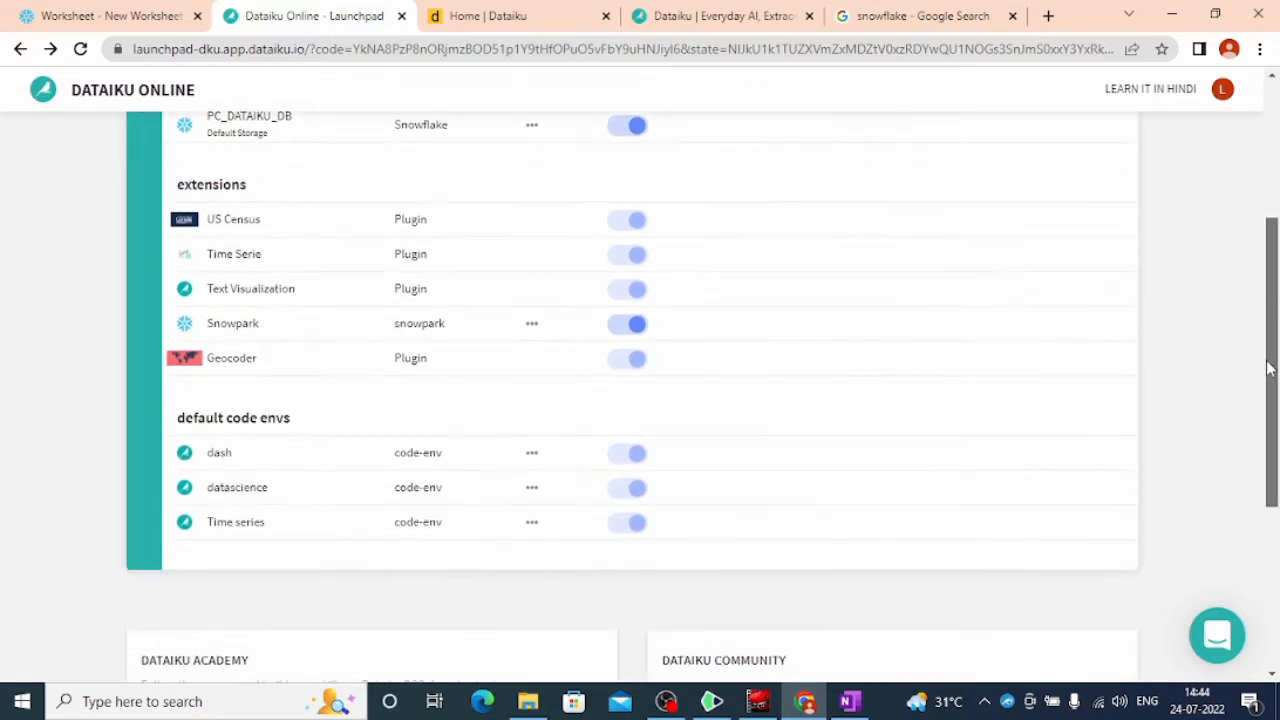
left_click(531, 319)
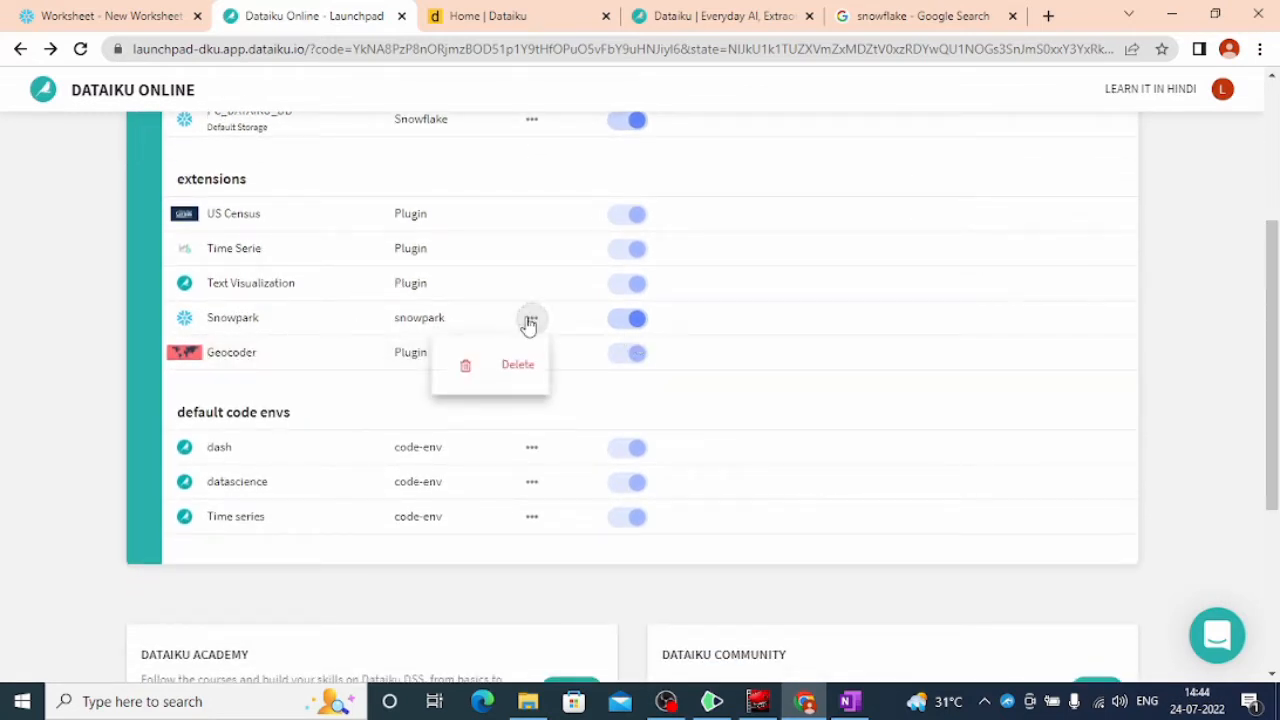
left_click(115, 16)
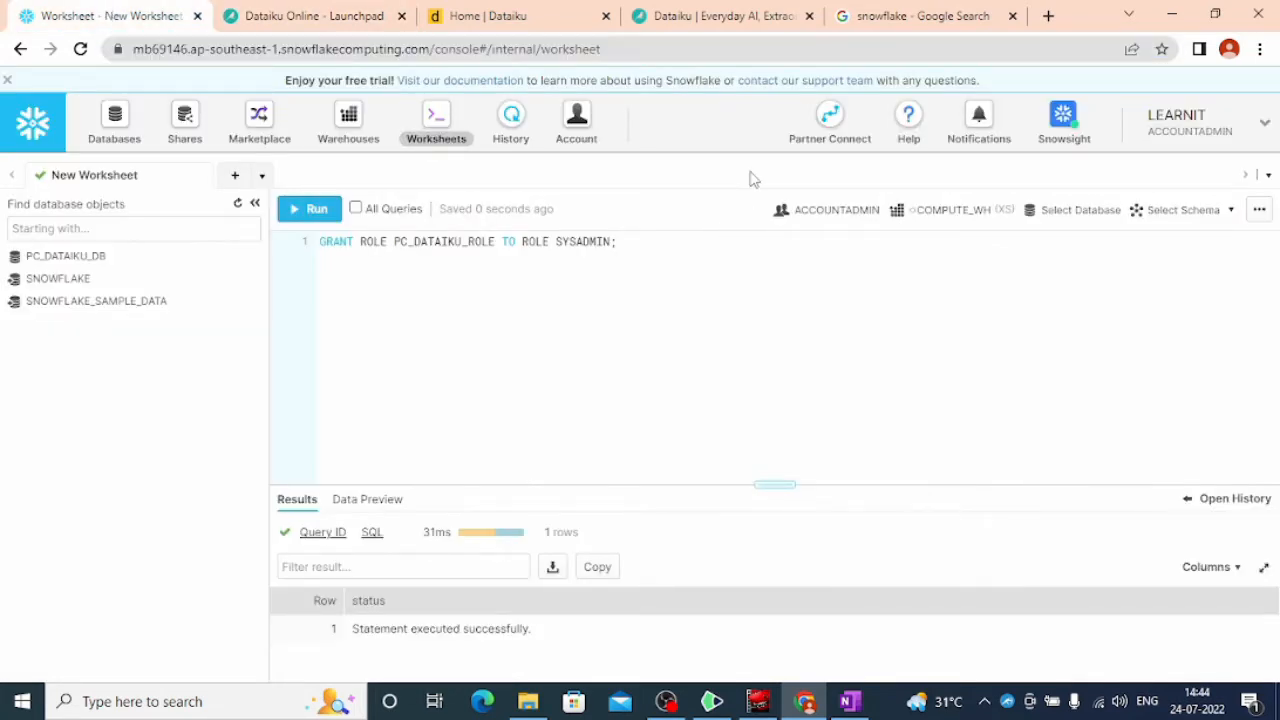
left_click(300, 22)
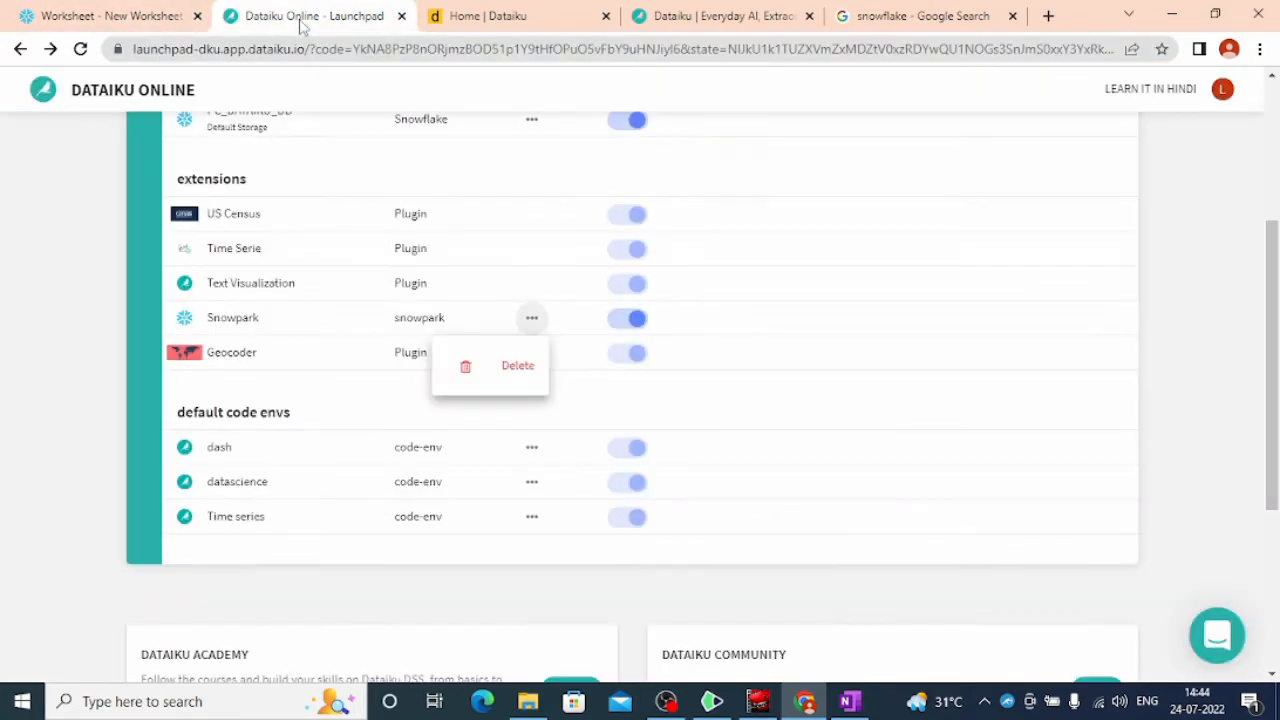
left_click(747, 400)
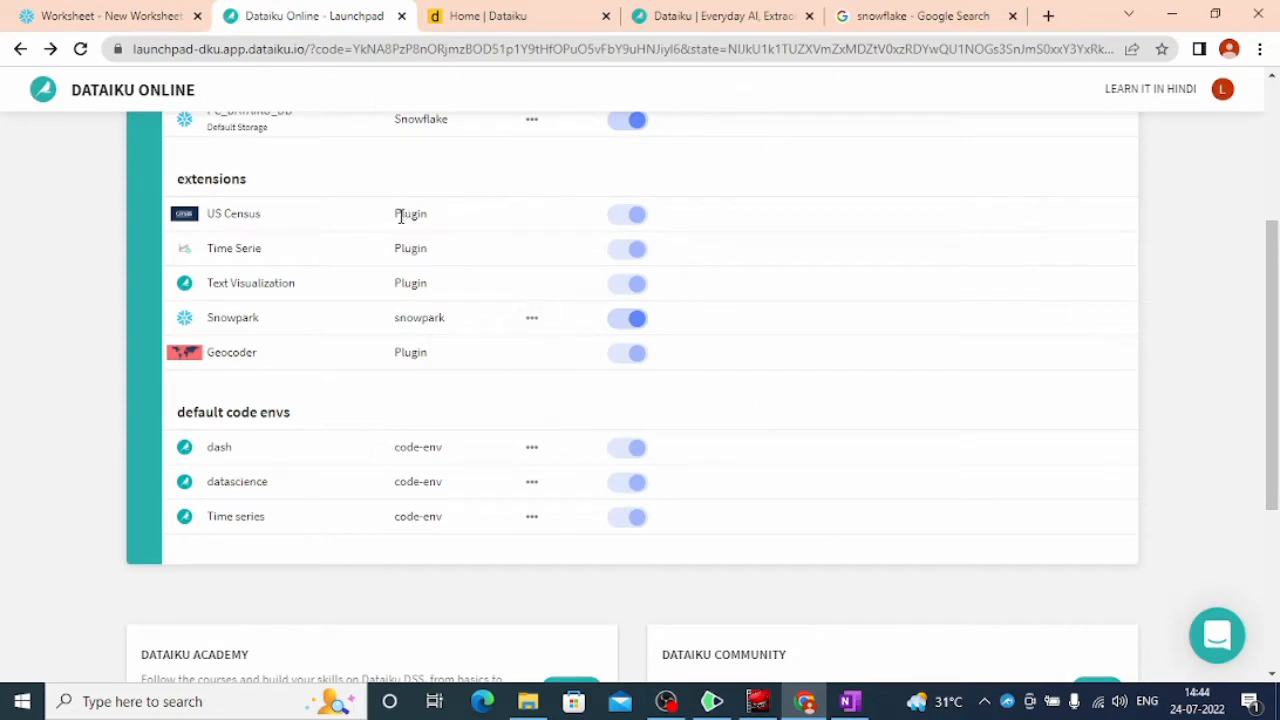
left_click_drag(395, 216, 433, 287)
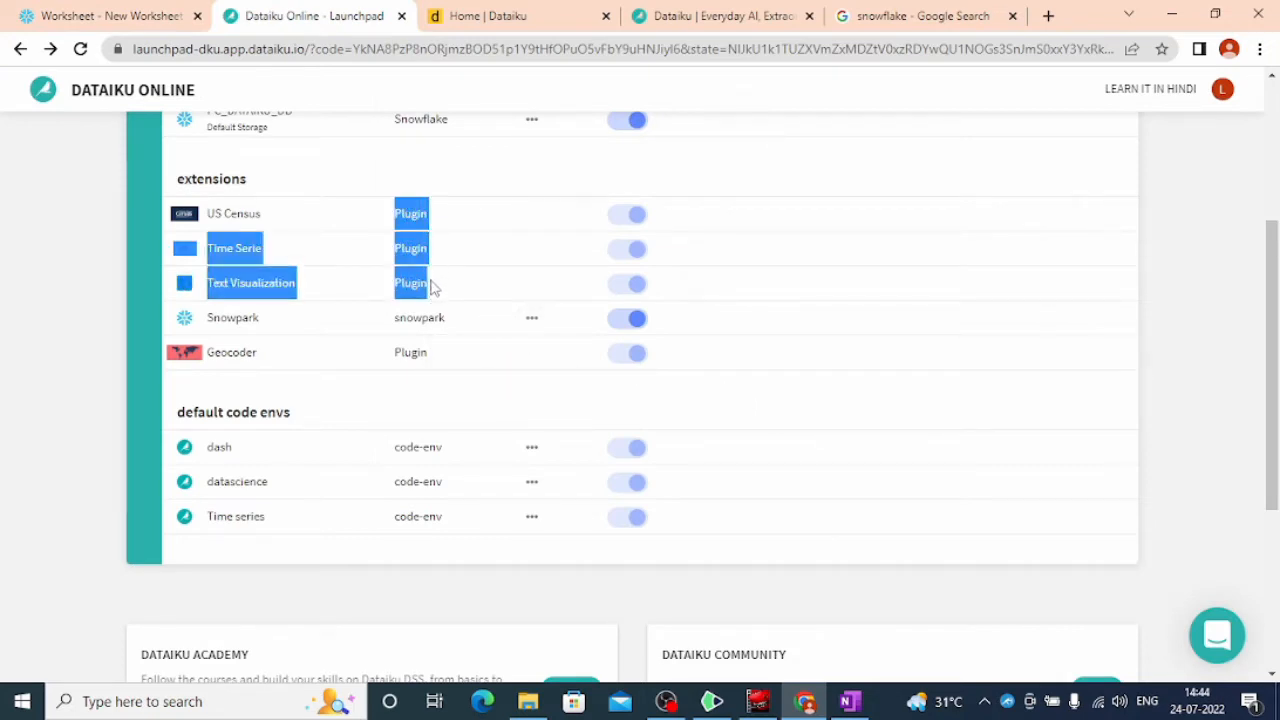
left_click(1195, 326)
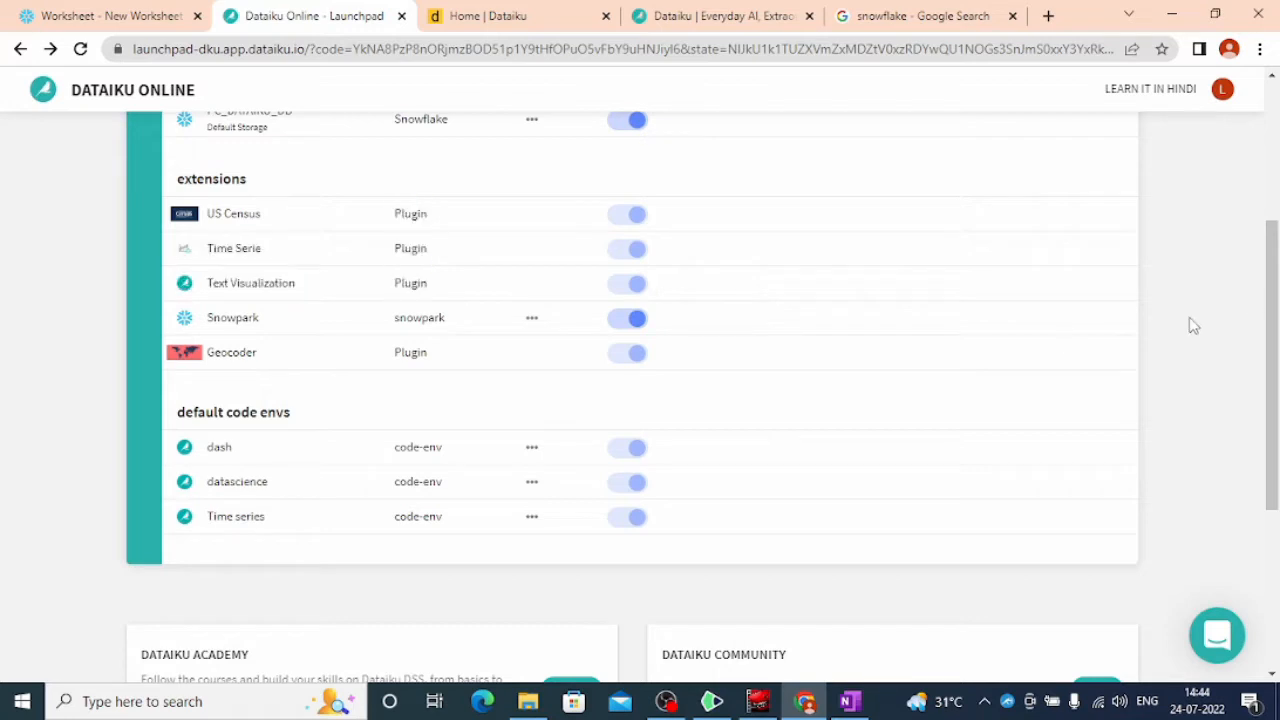
- Open the space's subscription page and compare the current plan with the other available plans
left_click_drag(1273, 327, 1273, 164)
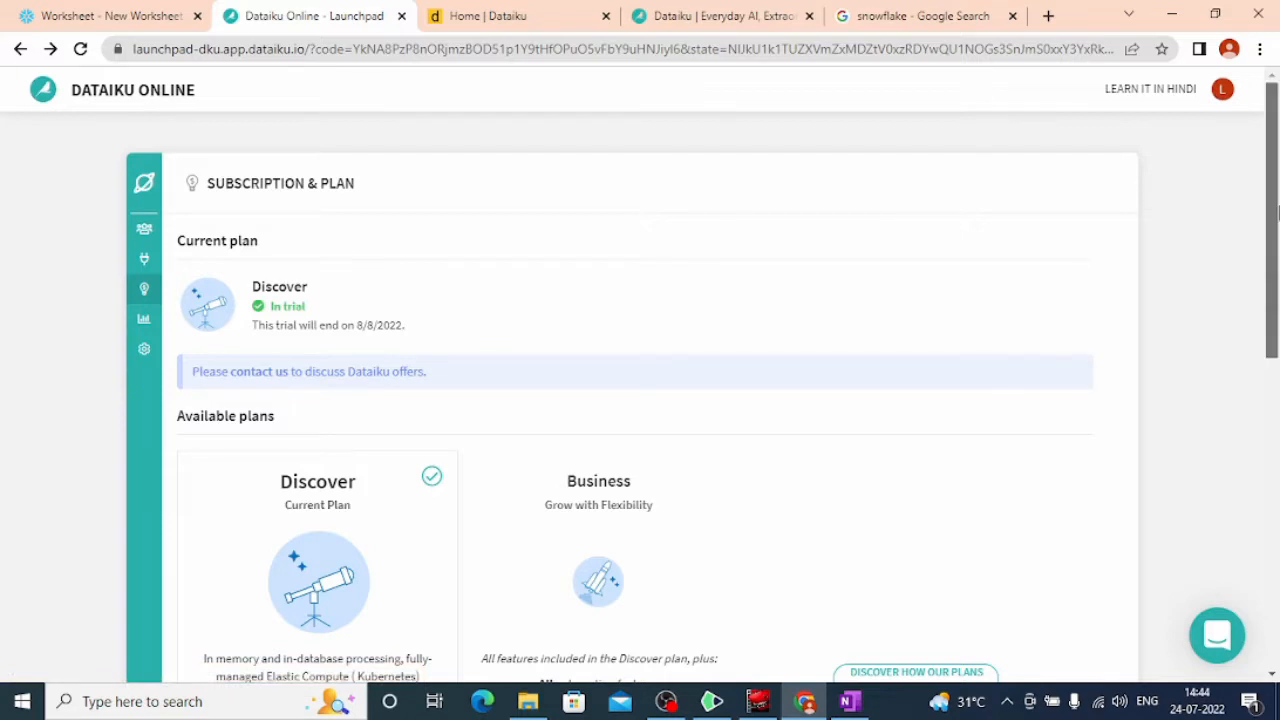
left_click_drag(1277, 212, 1277, 320)
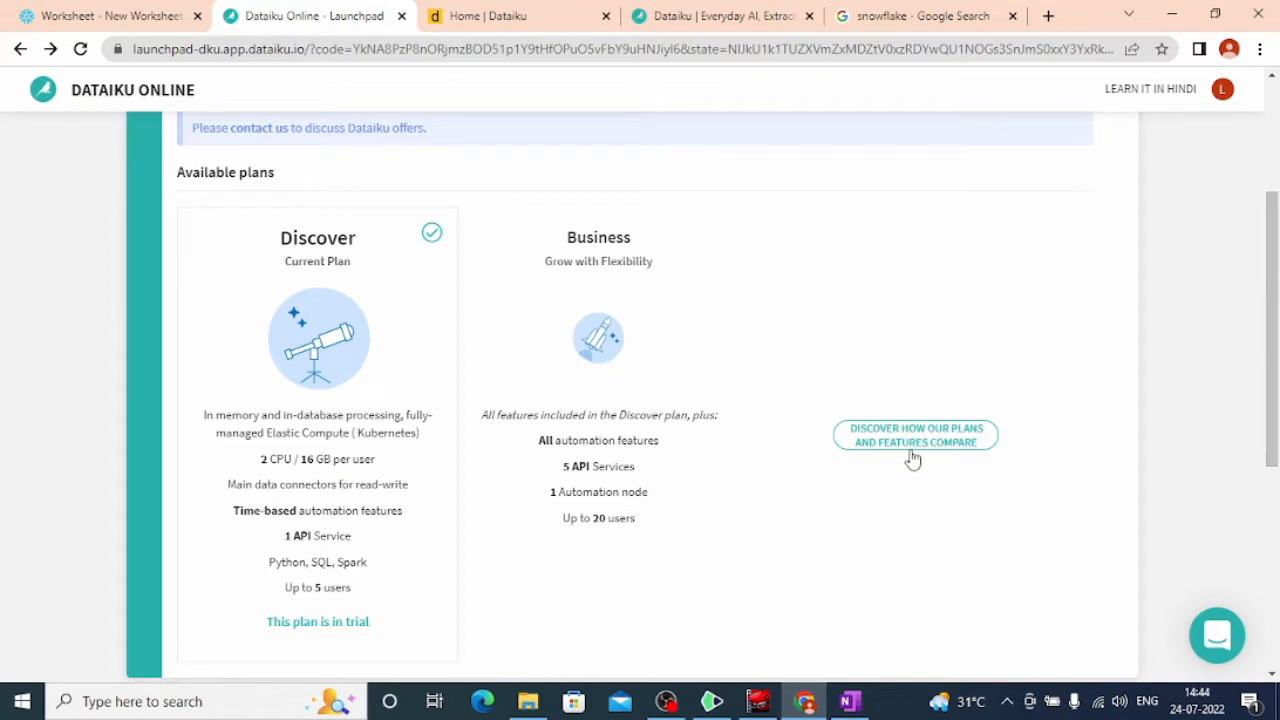
left_click_drag(1277, 370, 1277, 262)
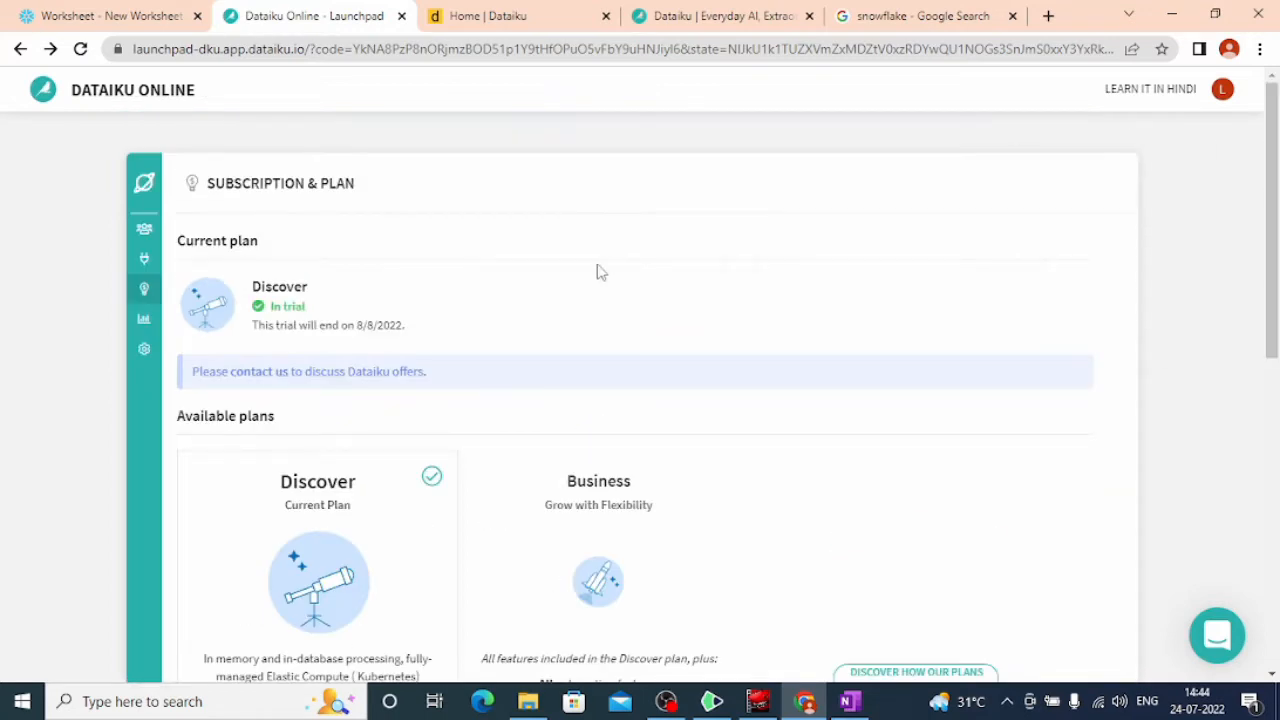
- Review the space's CPU, RAM and parallel activity quotas along with its running tasks, notebooks and jobs
left_click(144, 318)
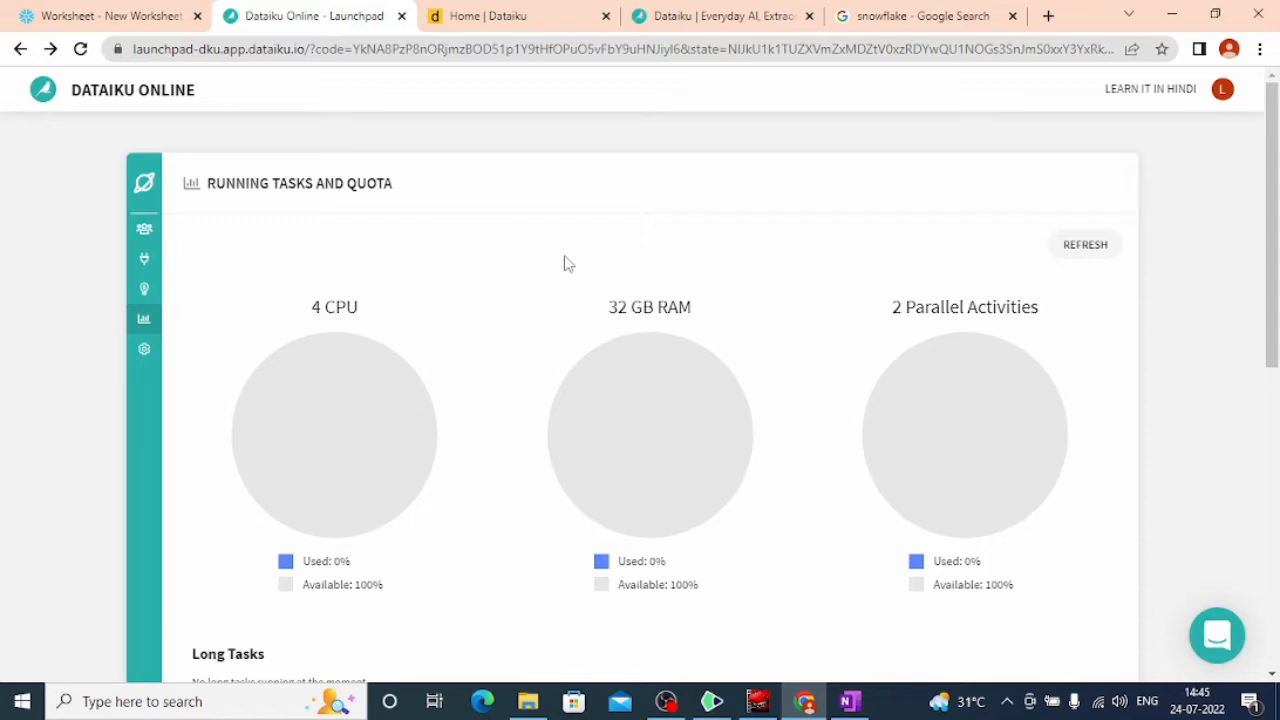
left_click_drag(1263, 266, 1270, 447)
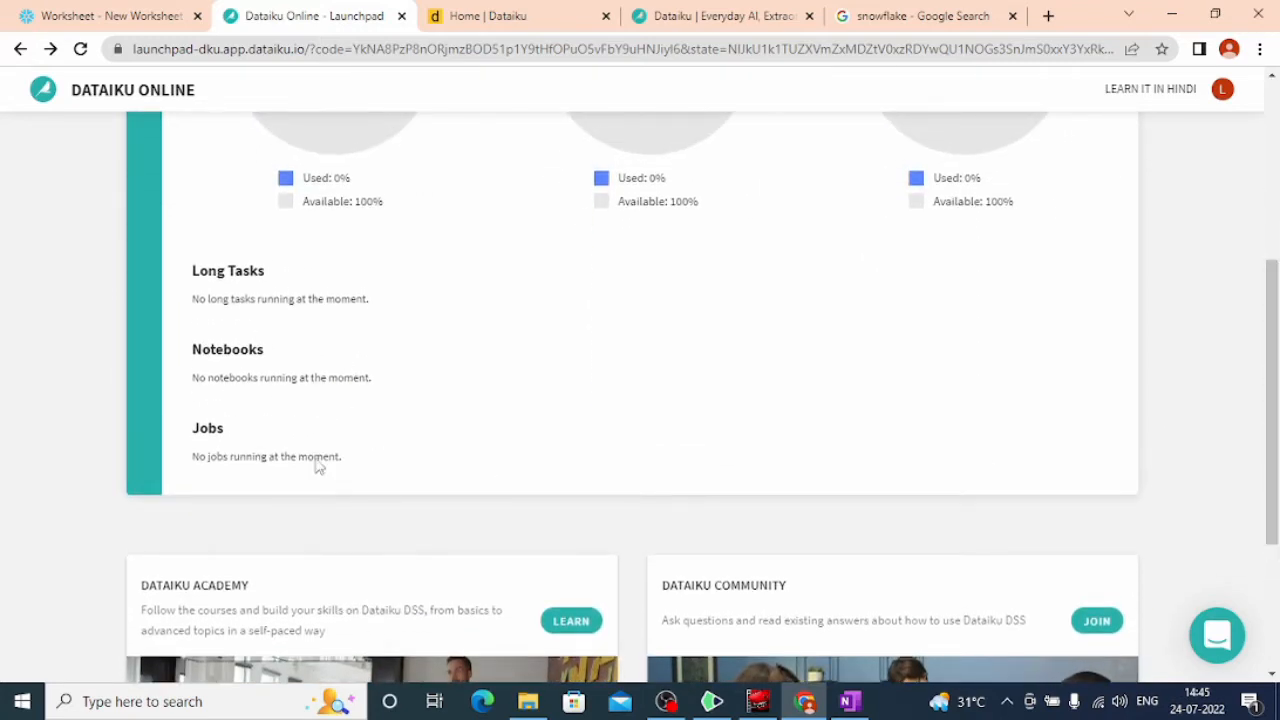
left_click_drag(1270, 440, 1270, 262)
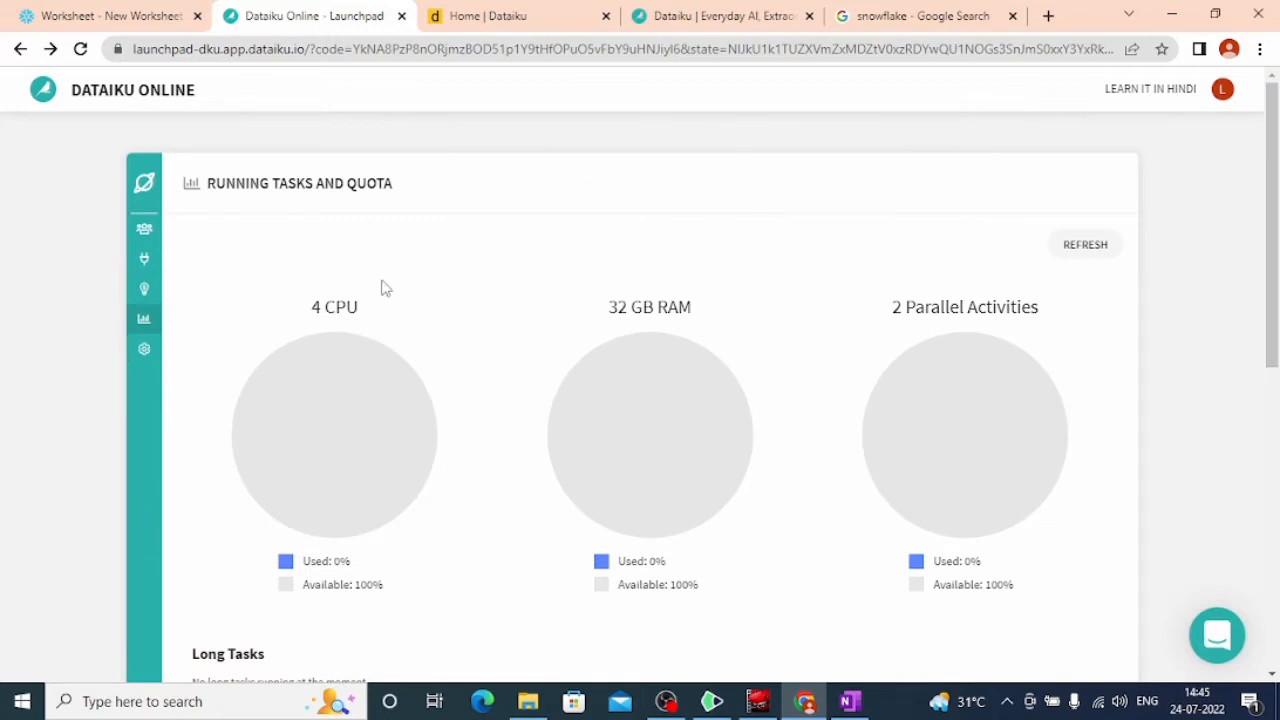
- Open the space's settings and check its space ID and hosting region
left_click(144, 349)
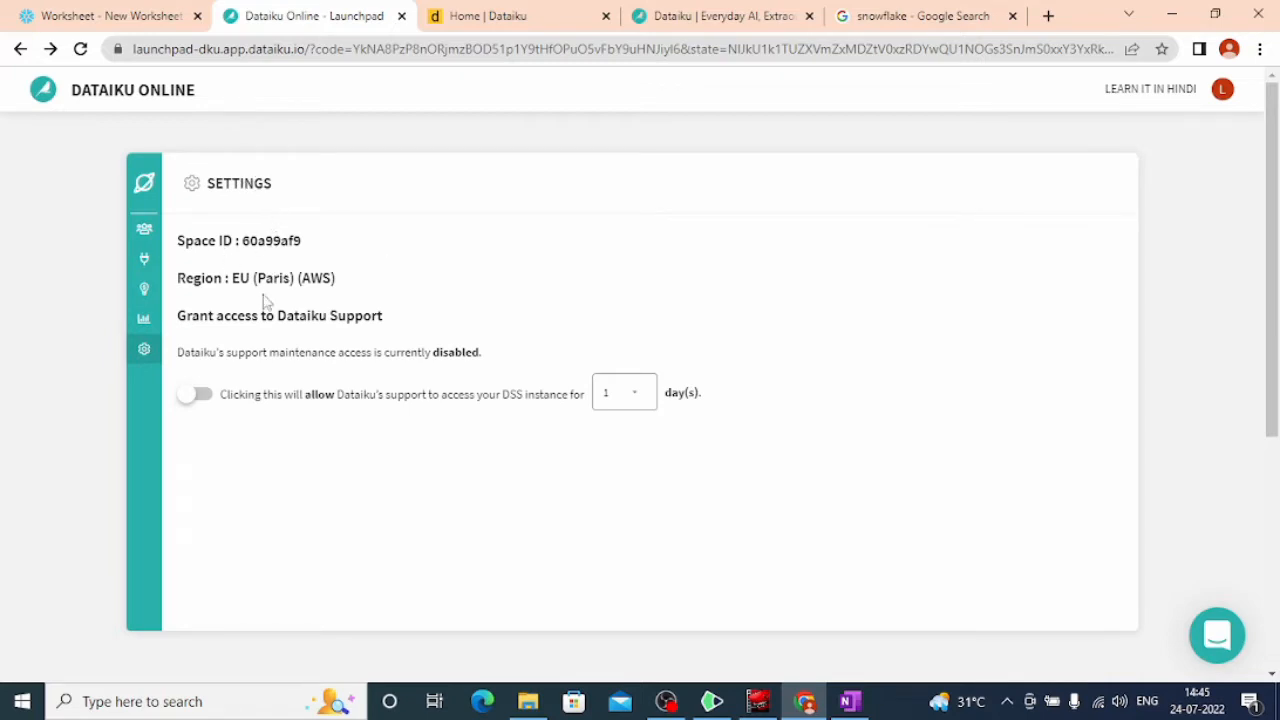
left_click_drag(347, 281, 176, 282)
left_click_drag(314, 240, 185, 236)
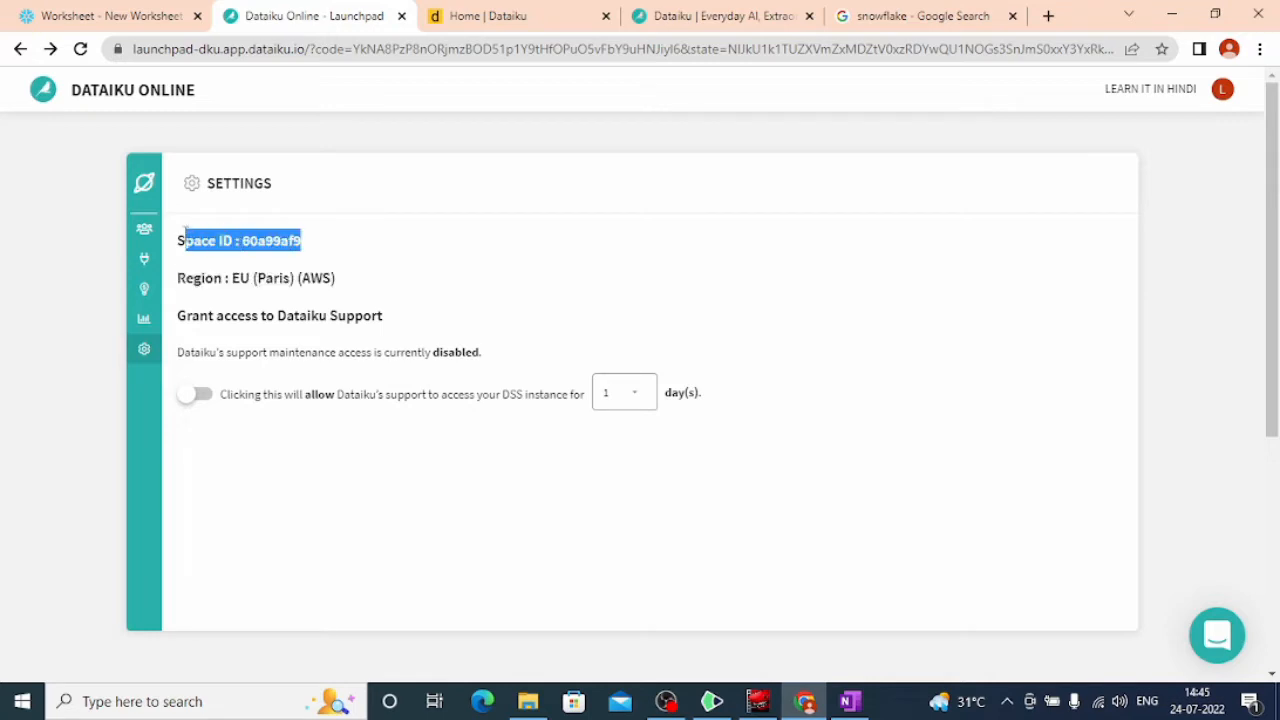
left_click(340, 275)
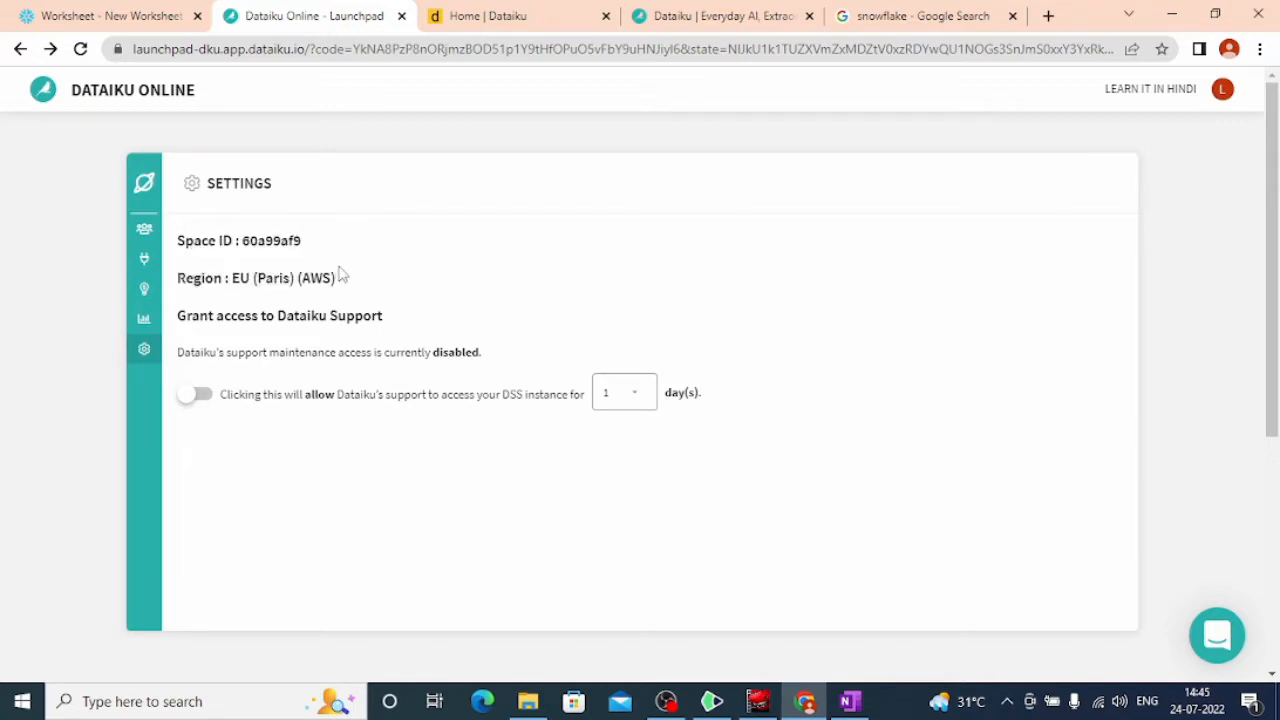
- Return to the space overview, then switch to the Dataiku DSS home page and check the user's account and notification summary
left_click(146, 184)
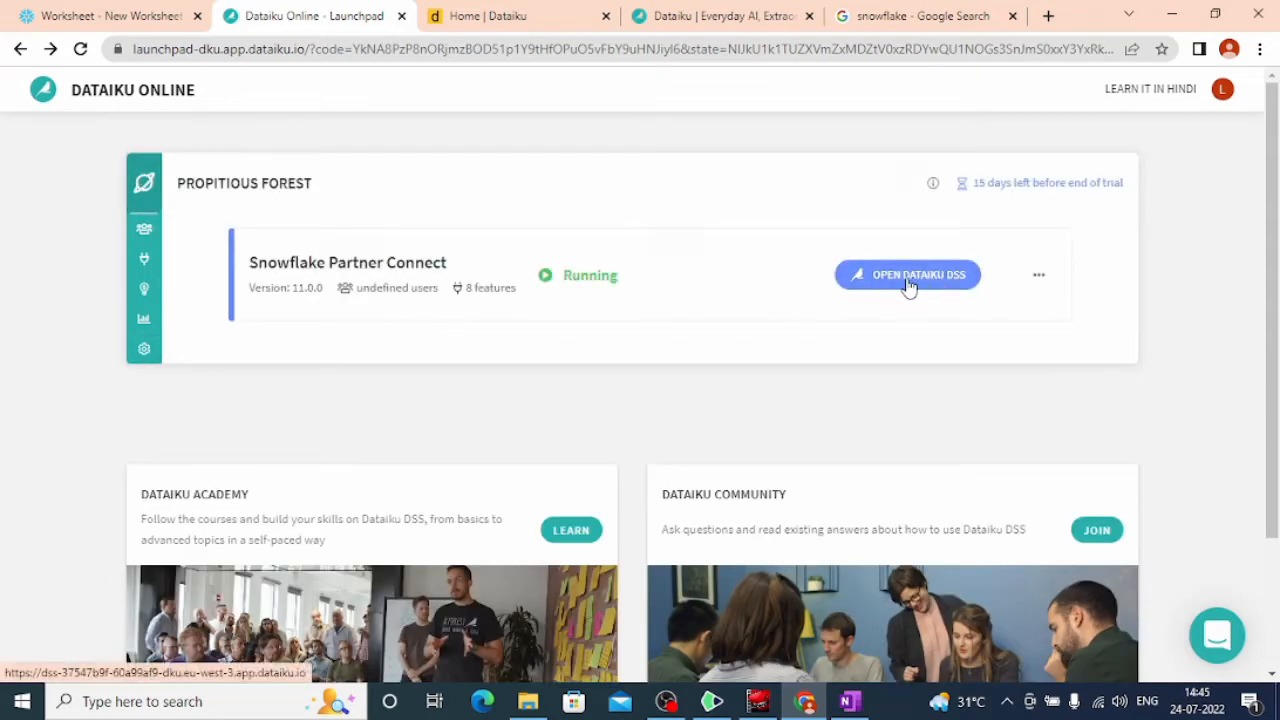
left_click(509, 15)
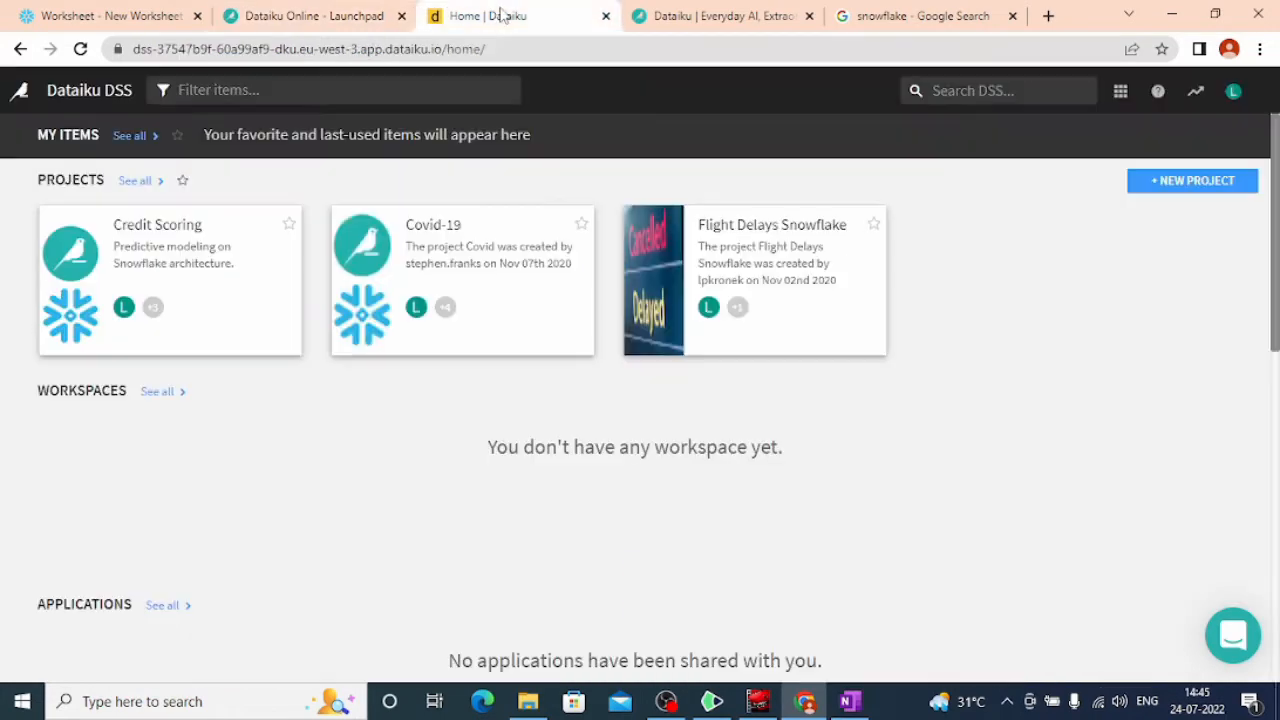
left_click_drag(1279, 268, 1277, 225)
left_click(1234, 92)
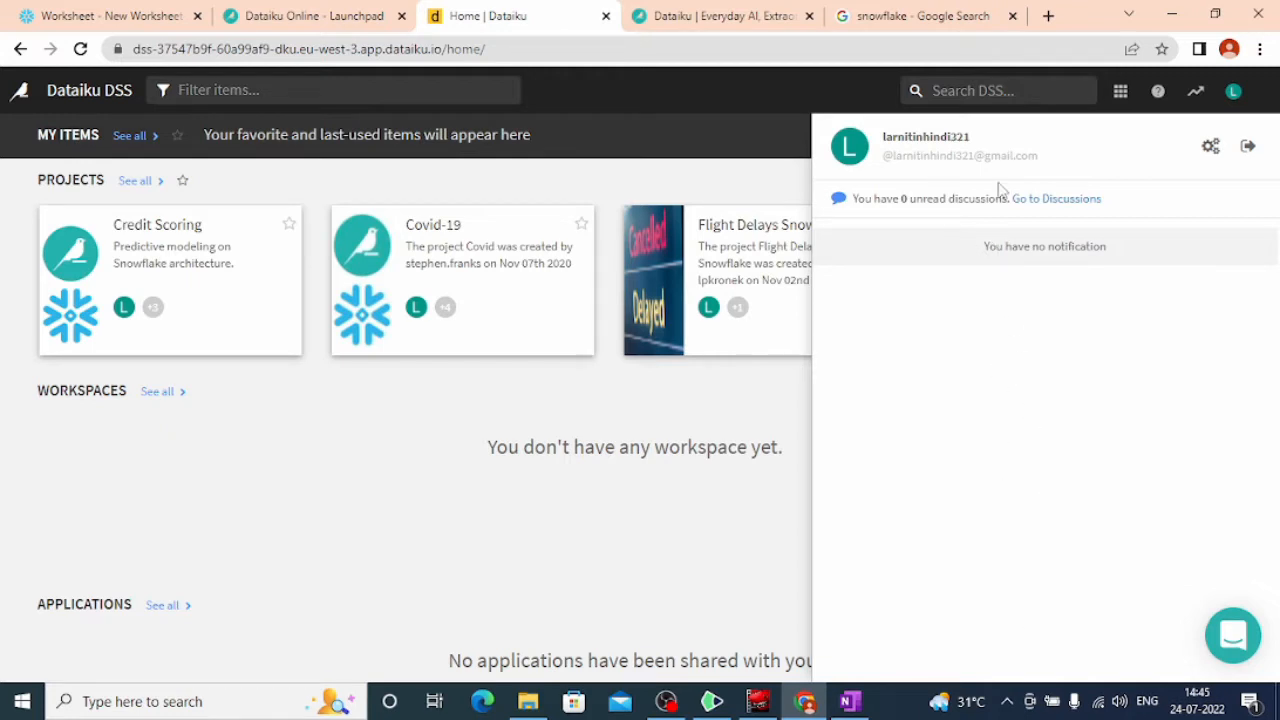
left_click(707, 424)
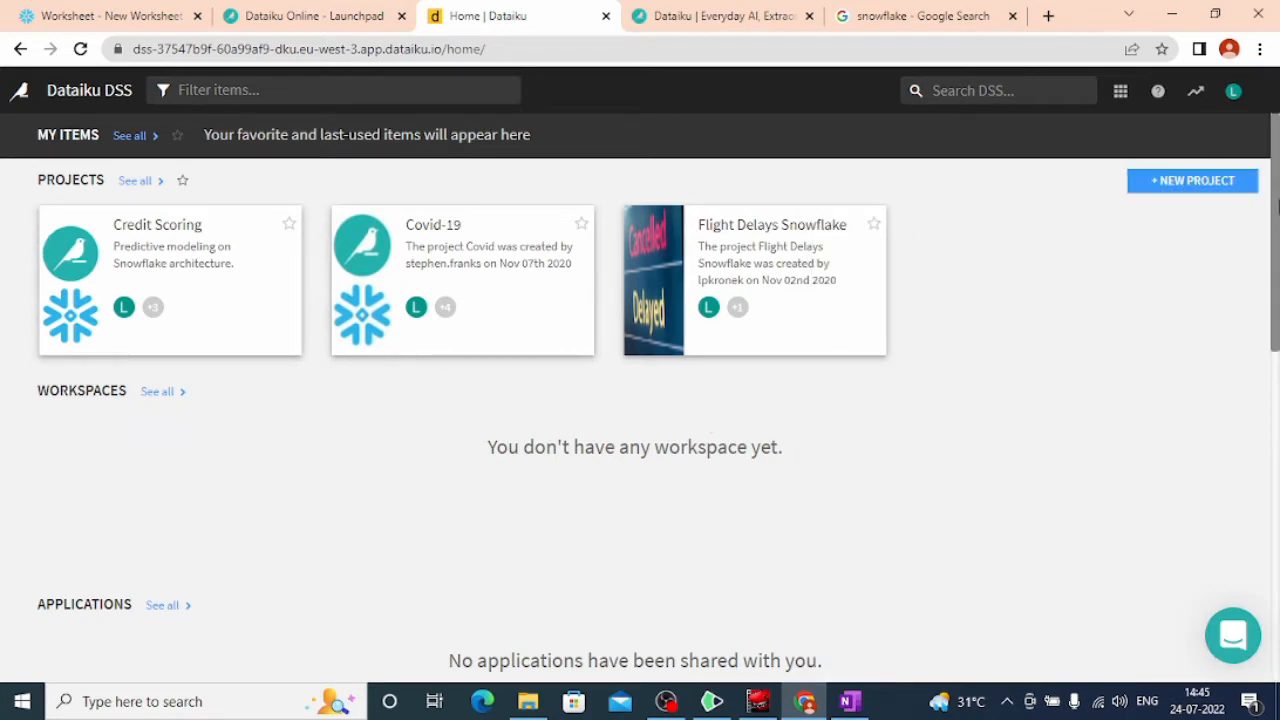
- Open the user's profile settings and turn on the "Email me when I'm mentioned" option
left_click_drag(1278, 205, 1277, 148)
left_click(1236, 92)
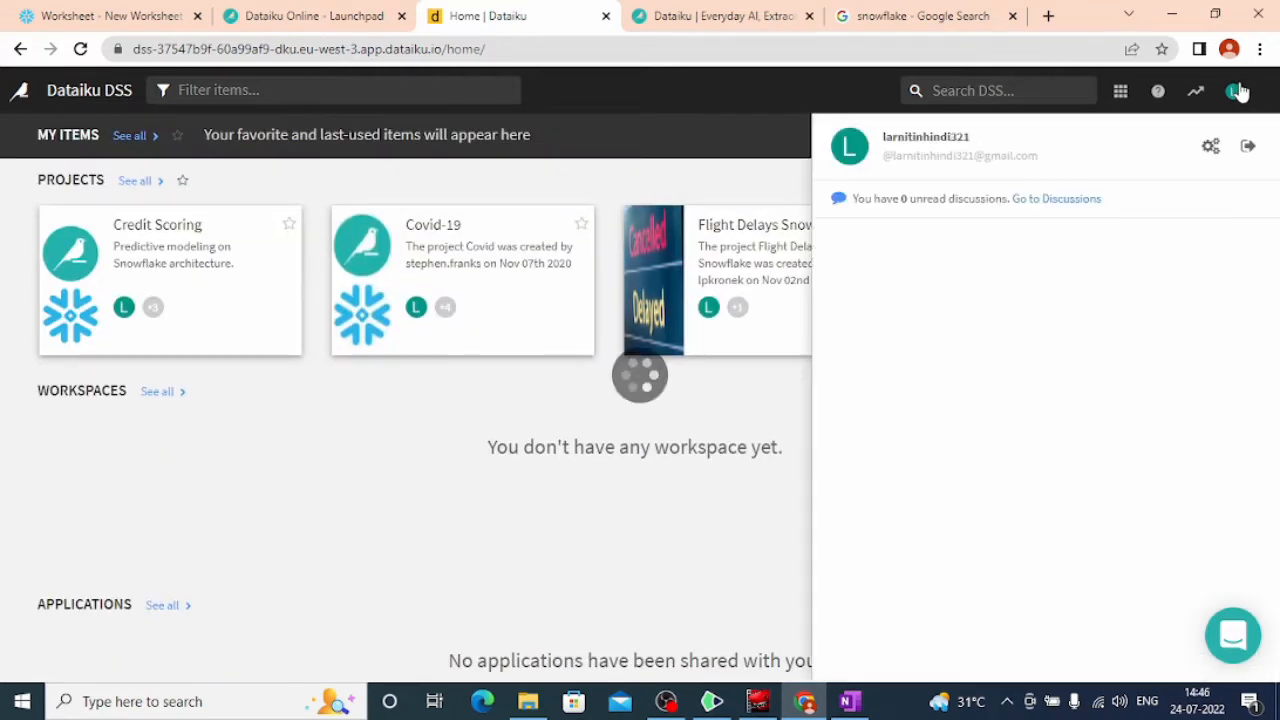
left_click(1211, 150)
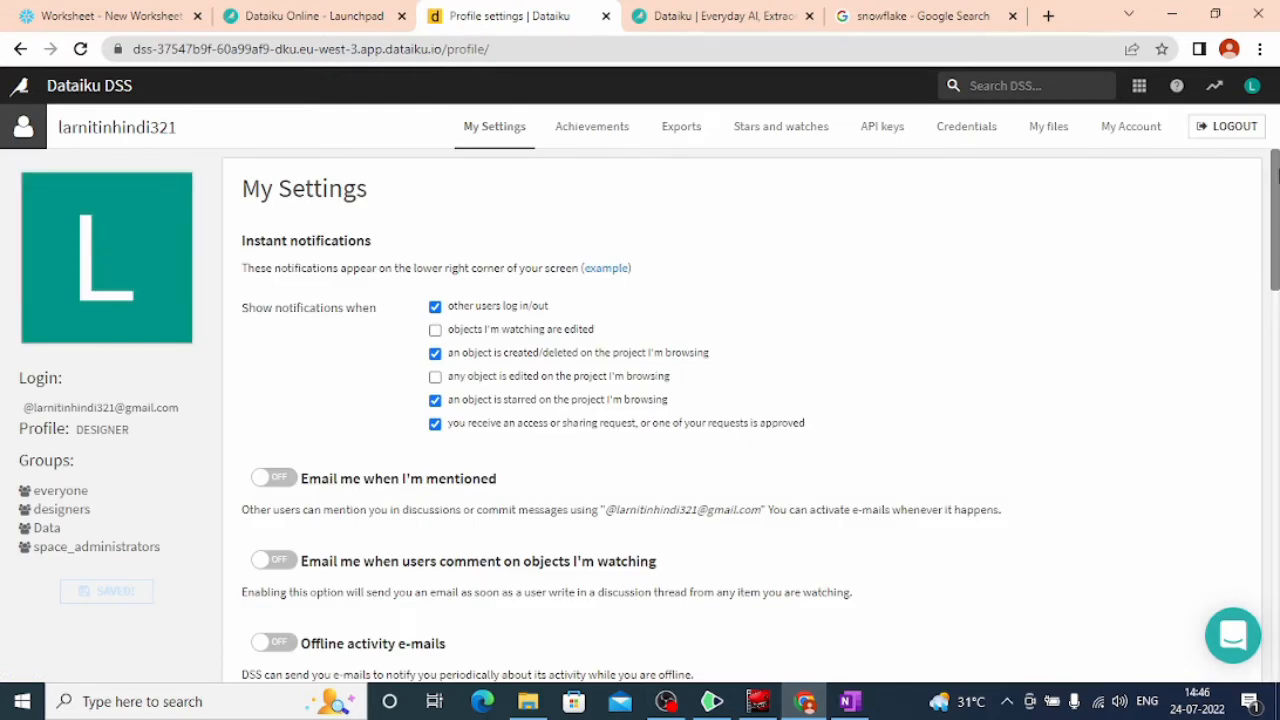
scroll(1277, 190, "down", 2)
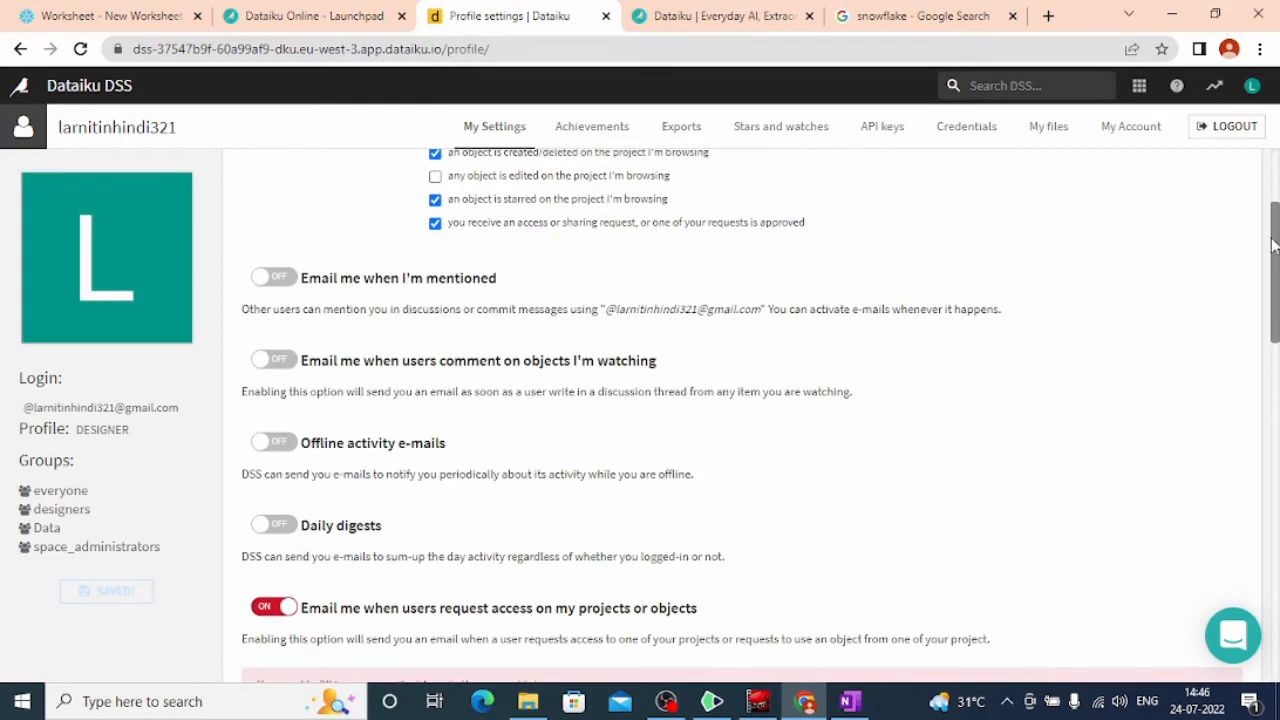
left_click(275, 278)
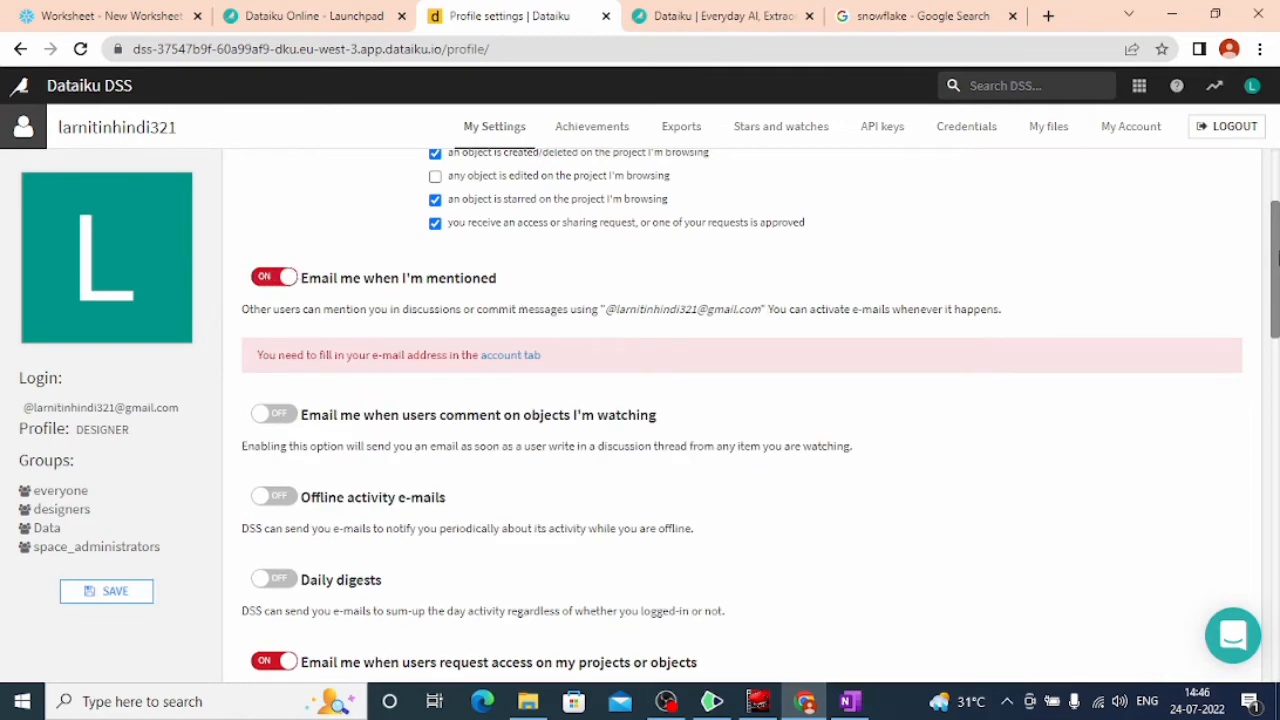
- Place Wikis first and Dashboards second in the design homepage layout and save the profile settings
left_click_drag(1277, 258, 1268, 652)
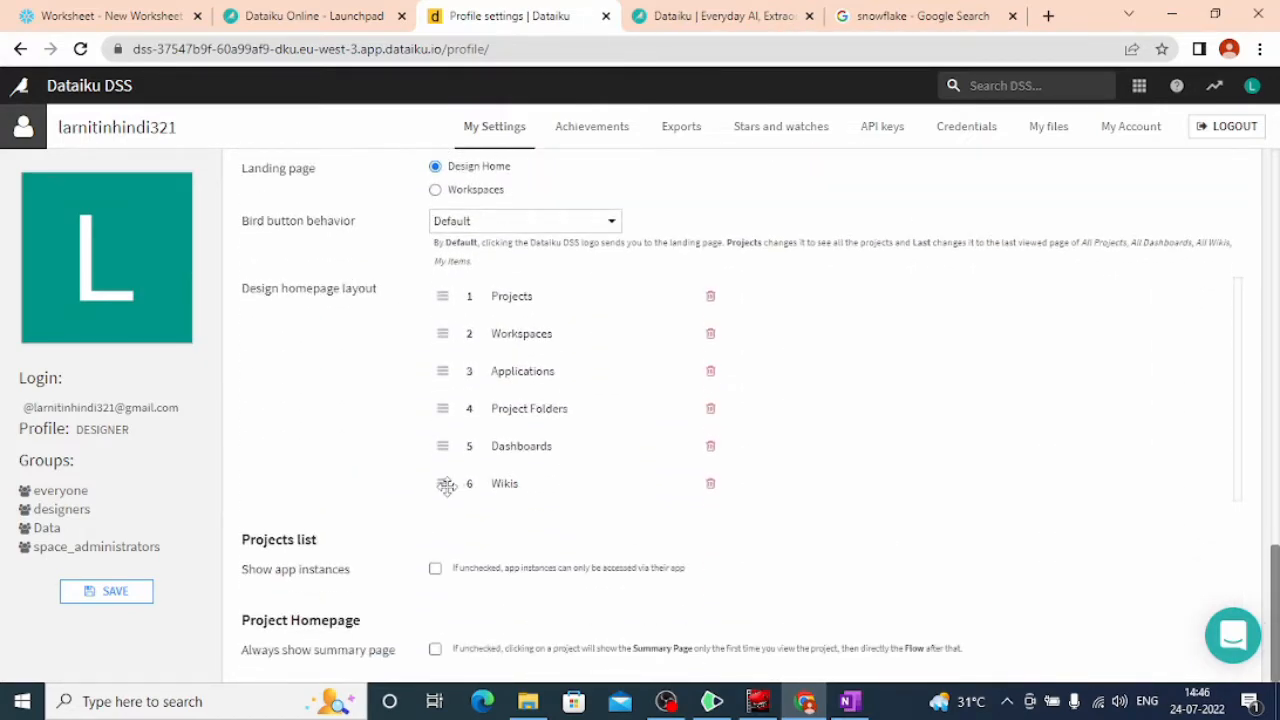
left_click_drag(443, 484, 446, 300)
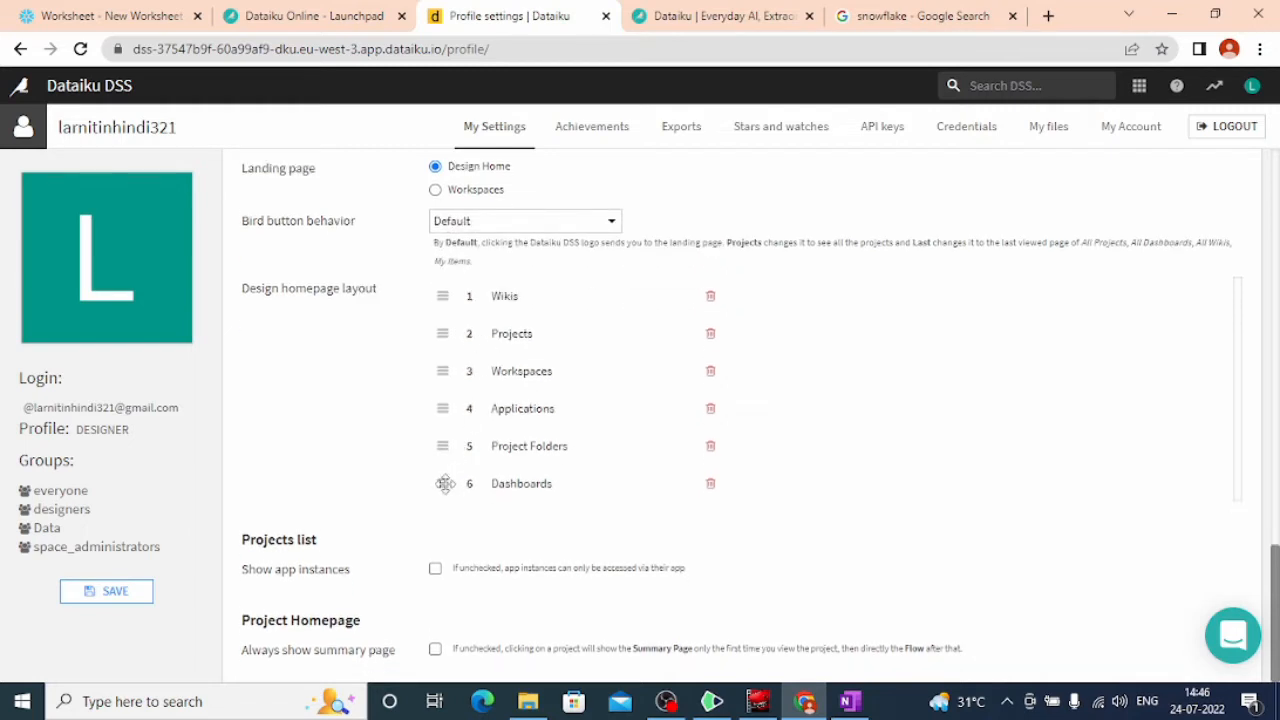
left_click_drag(445, 483, 443, 320)
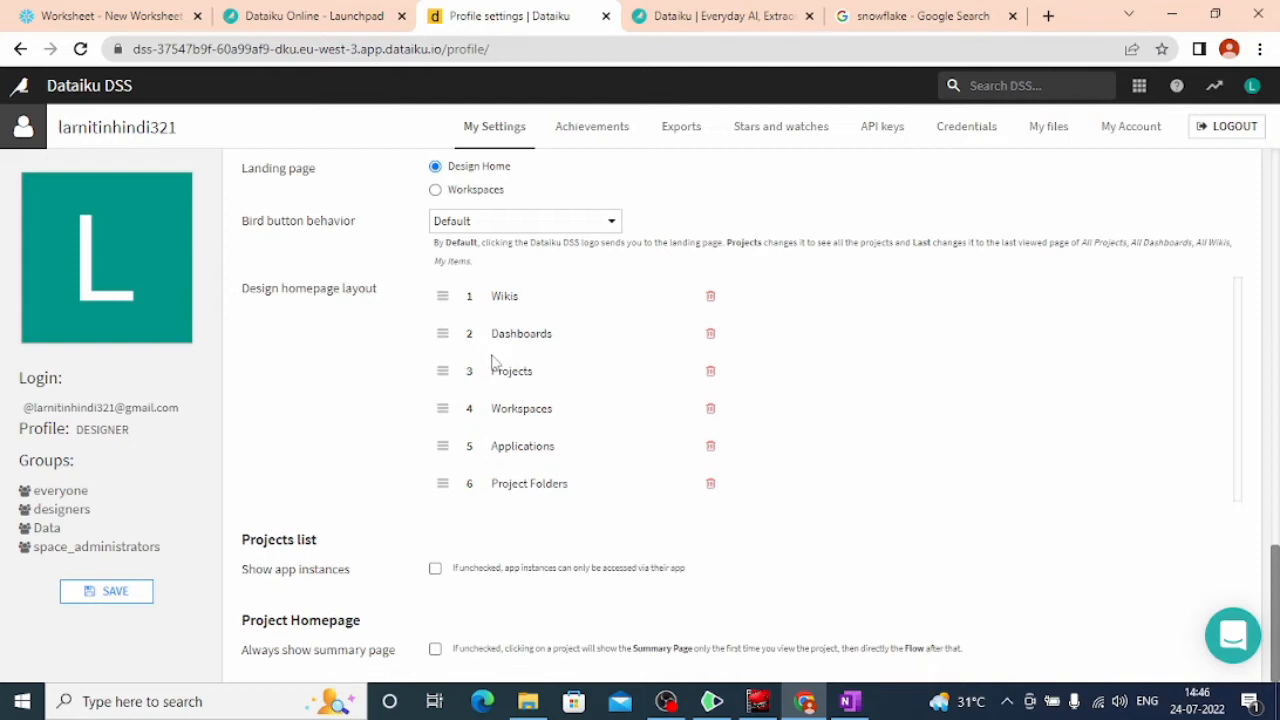
left_click(112, 592)
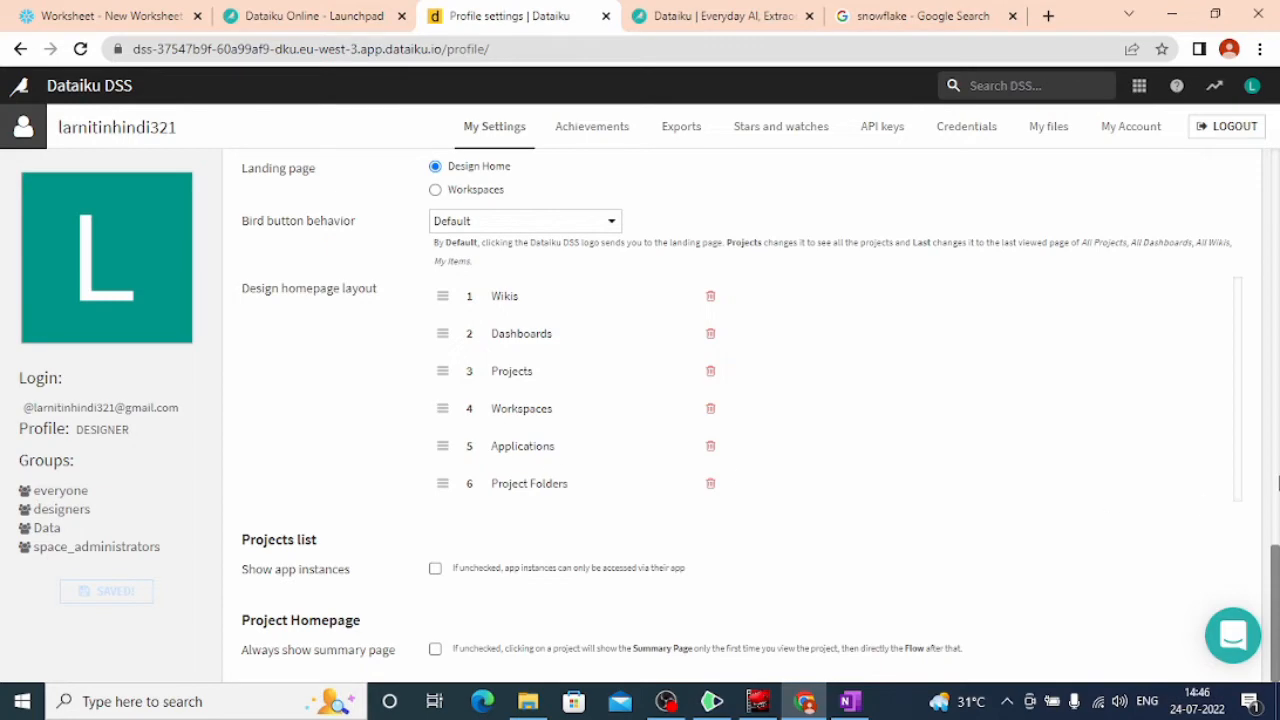
- Return to the Dataiku DSS home page, search DSS items, settings and help for "text", and close the search
left_click_drag(1276, 555, 1276, 197)
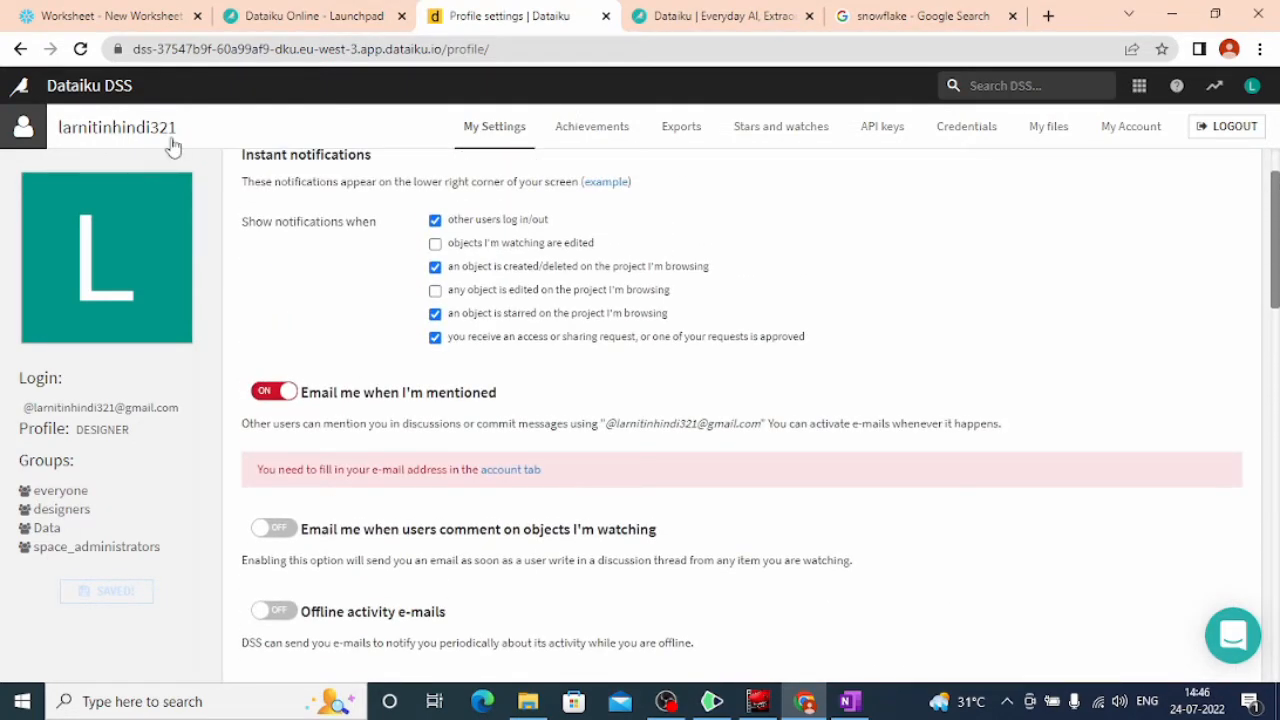
left_click(30, 91)
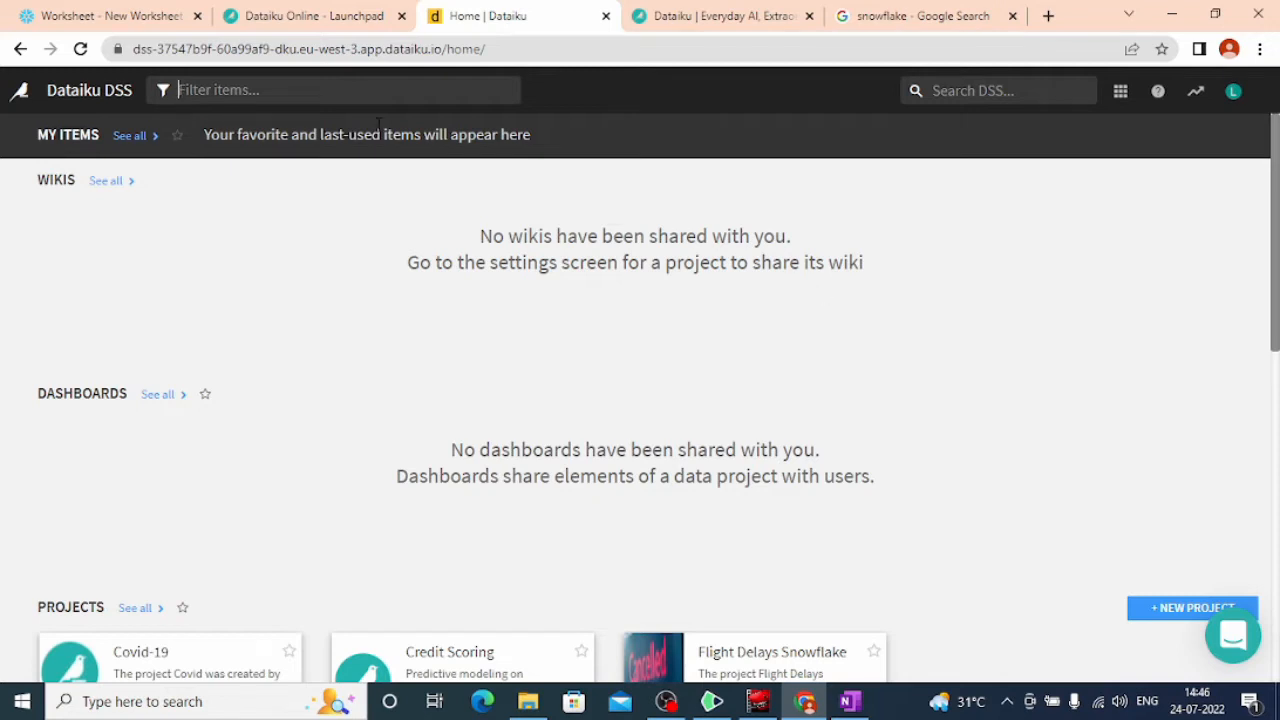
left_click(997, 89)
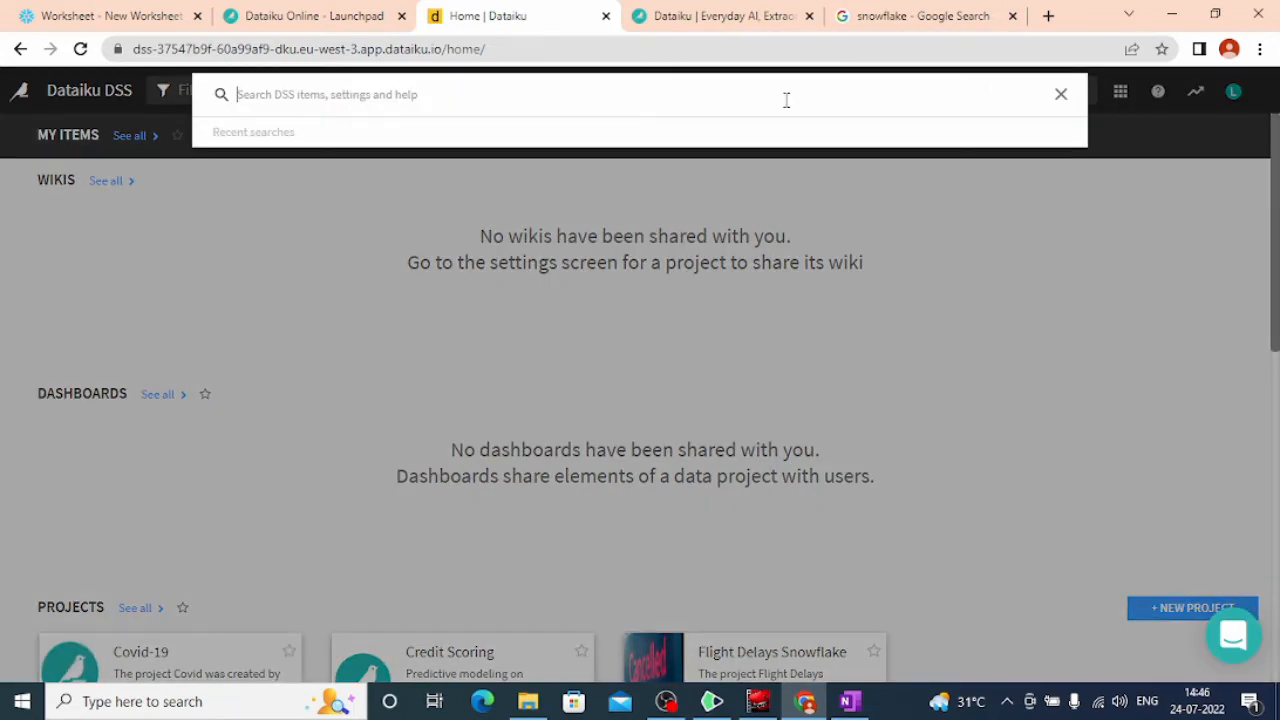
type("text")
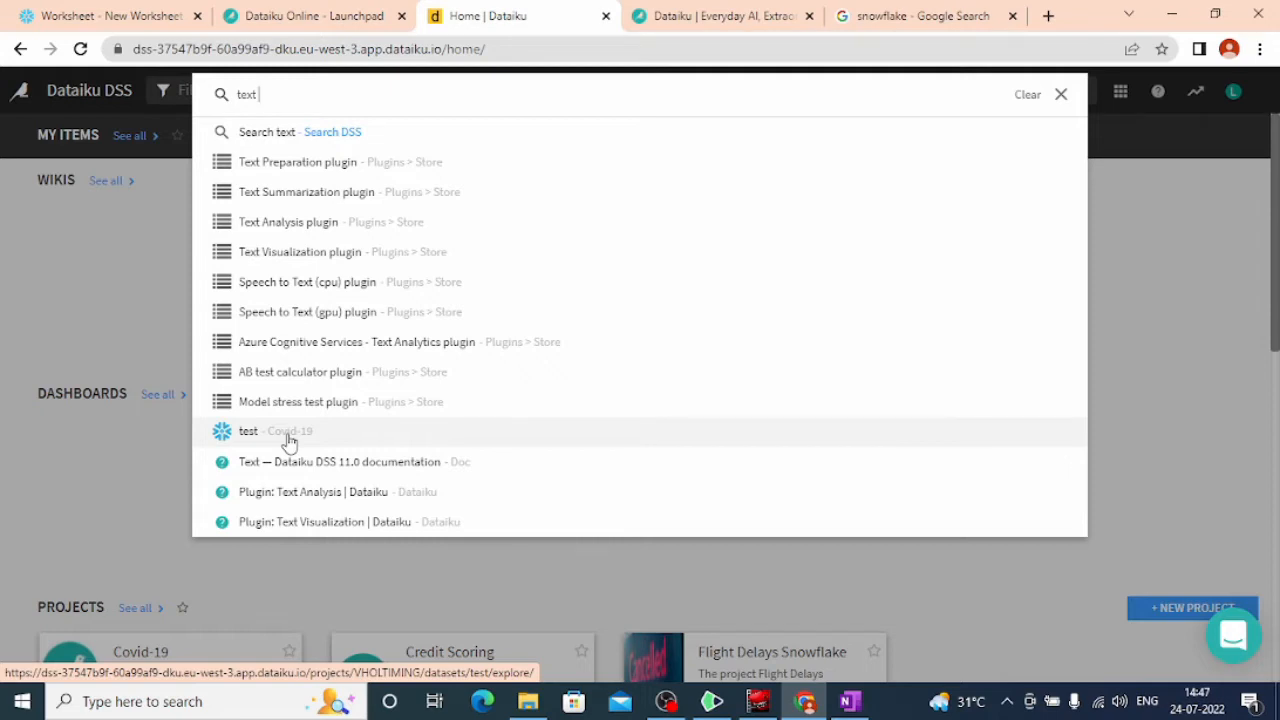
left_click(1123, 311)
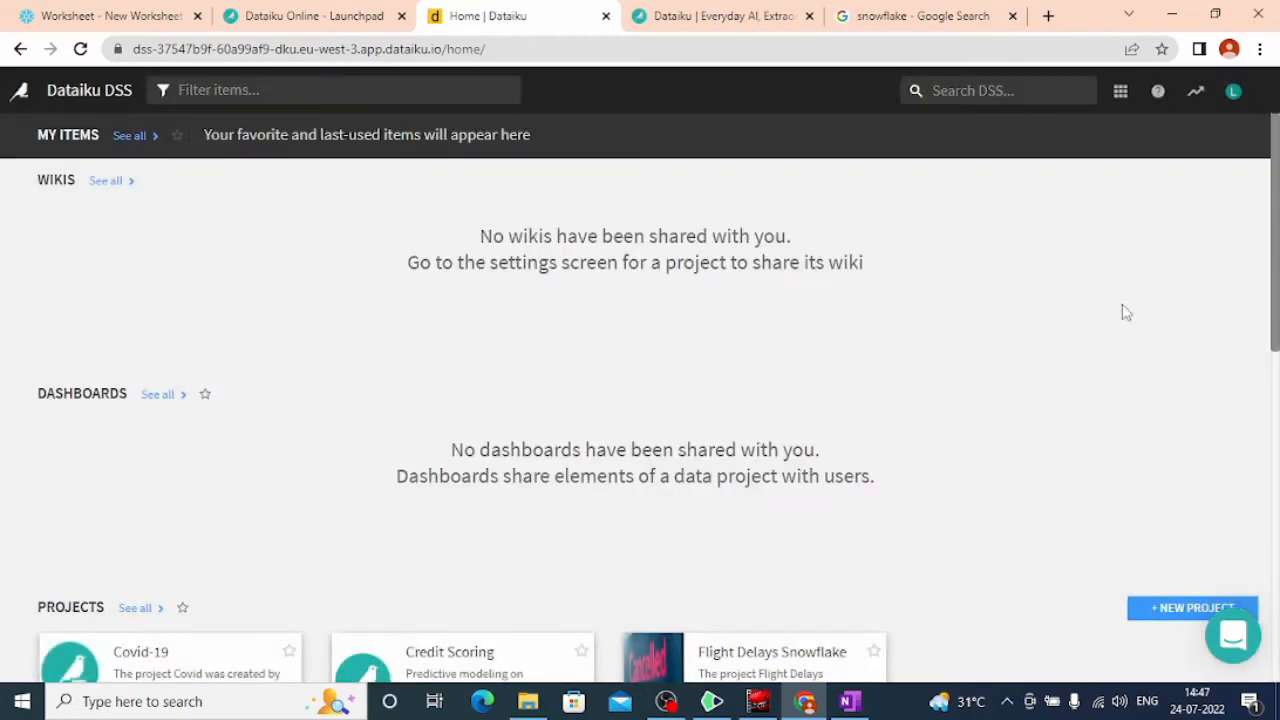
- Look over the list of DSS areas such as Workspaces, Feature Store and Catalog, and close it
left_click(1121, 92)
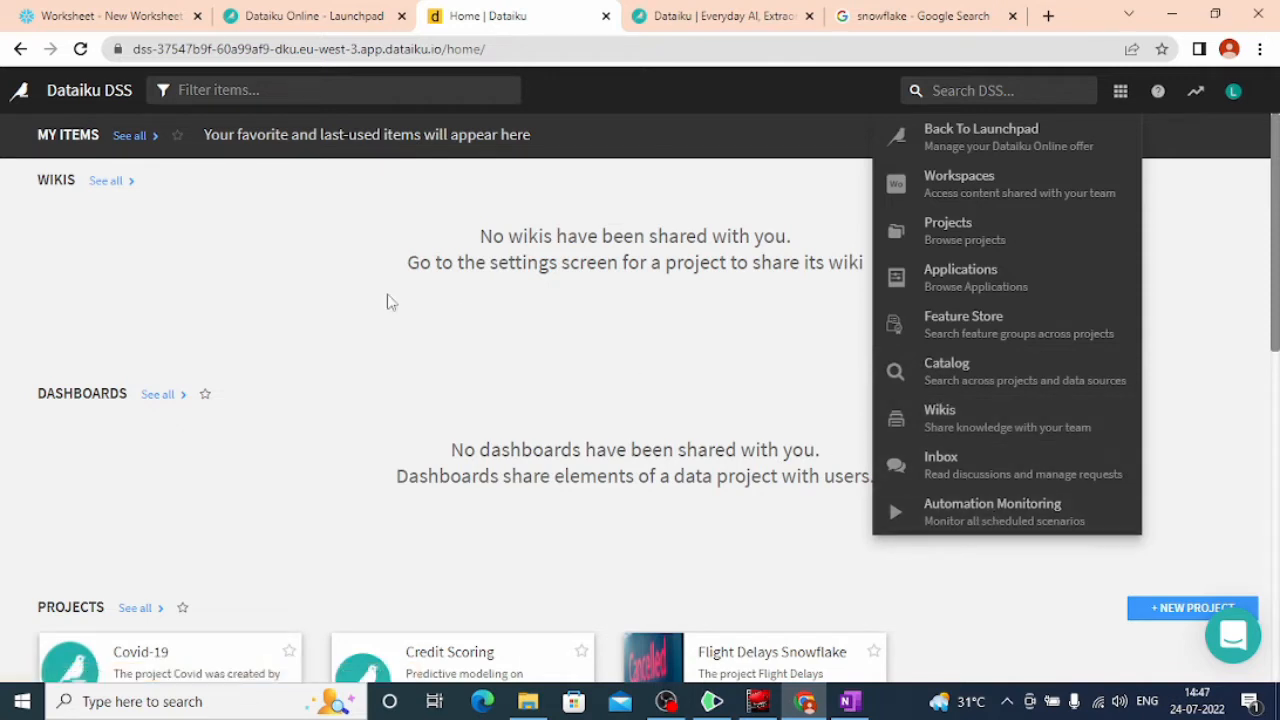
left_click(461, 204)
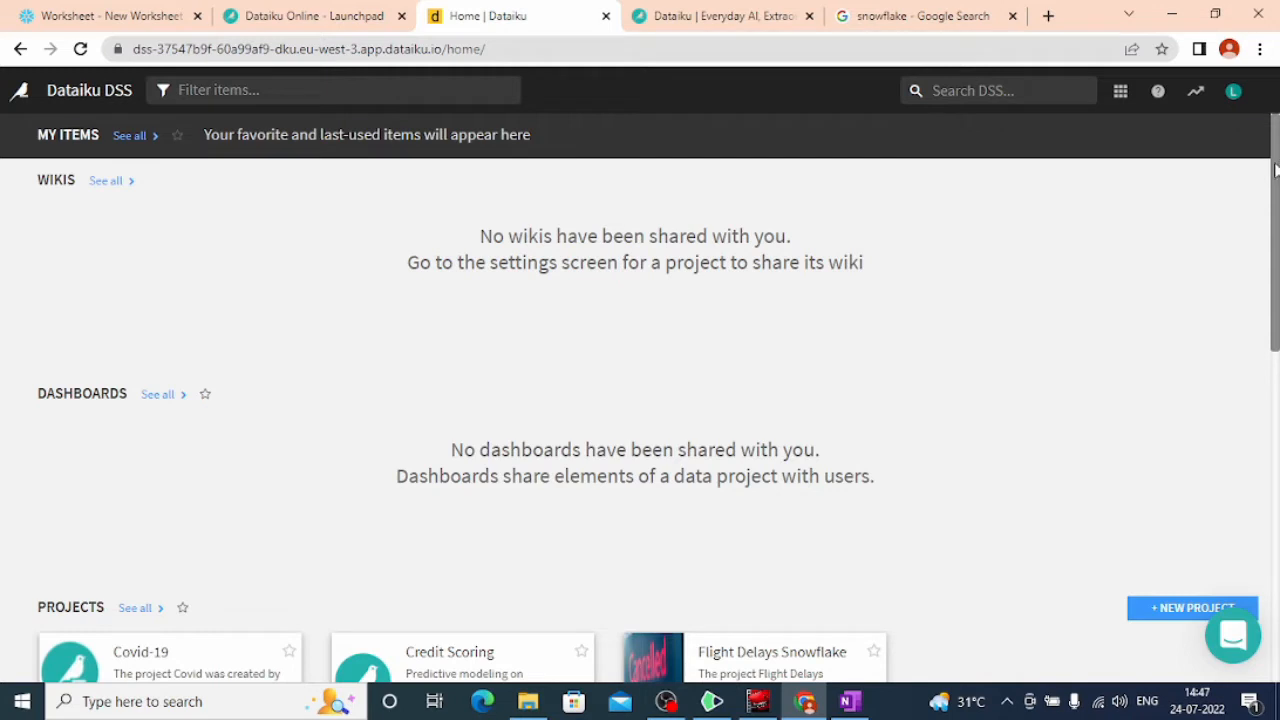
- Create a new blank project named "Demo DS"
scroll(1275, 170, "down", 3)
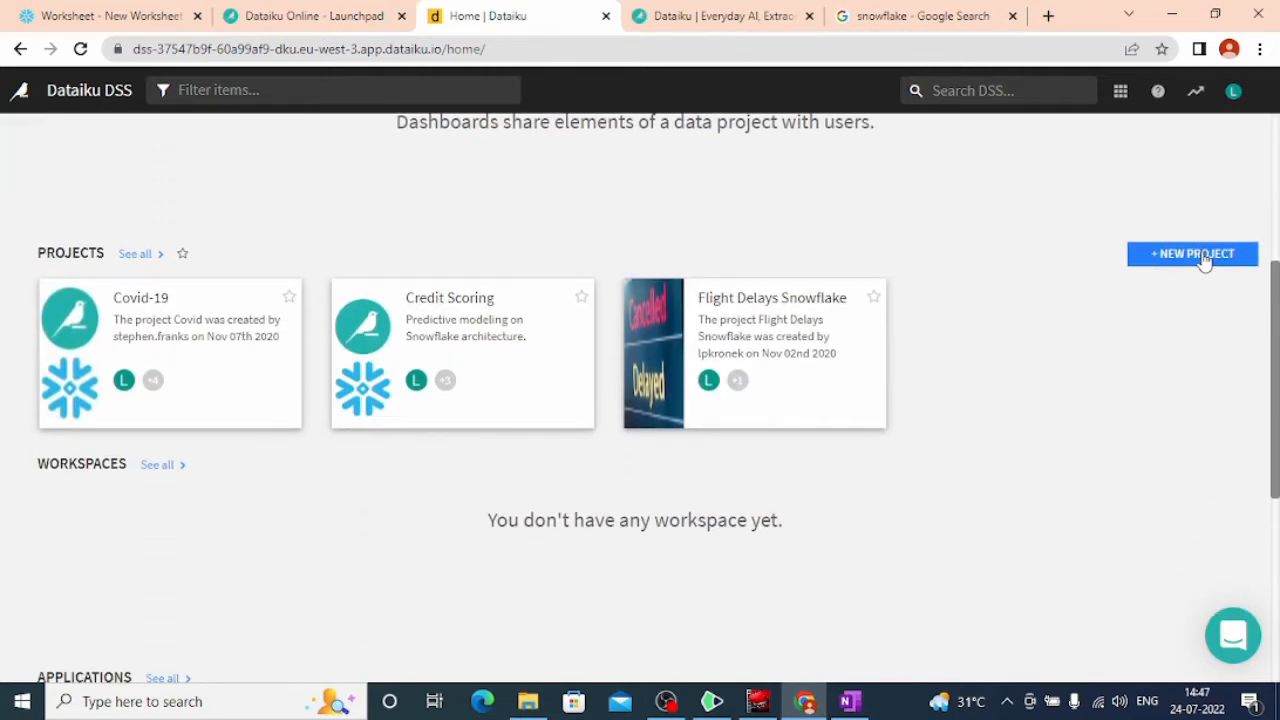
left_click(1205, 260)
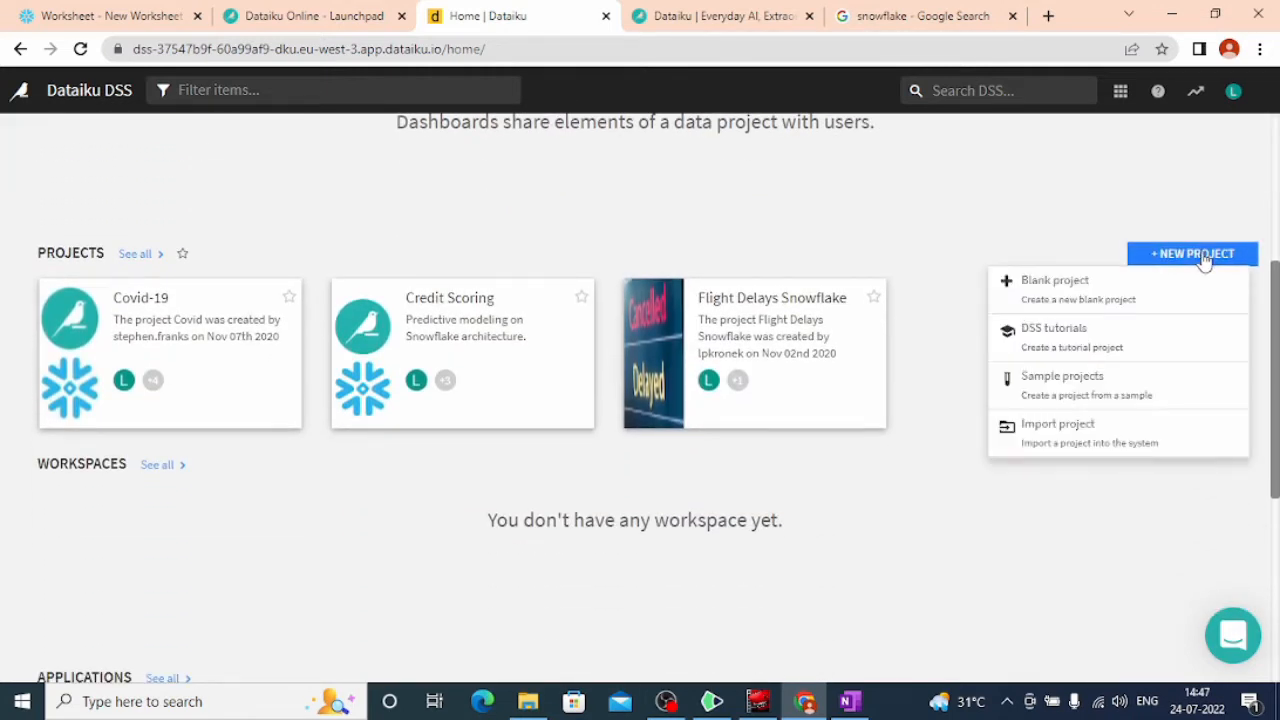
left_click(1059, 281)
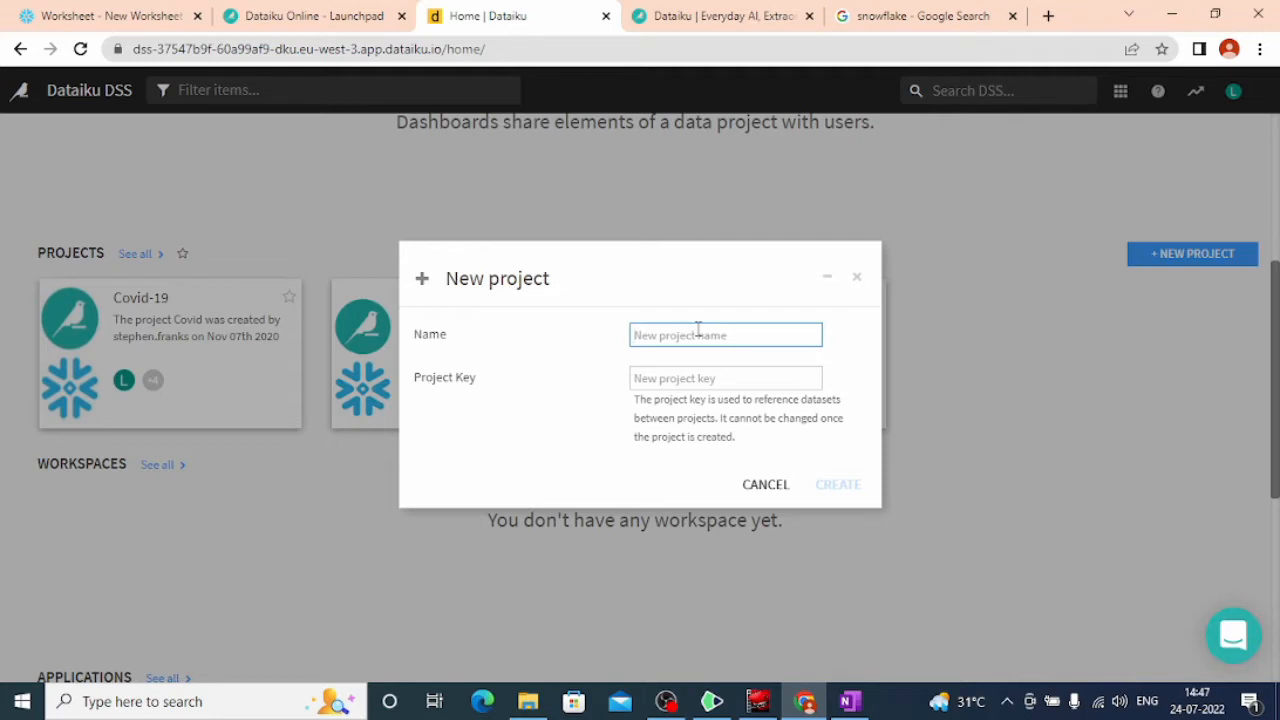
type("Demo")
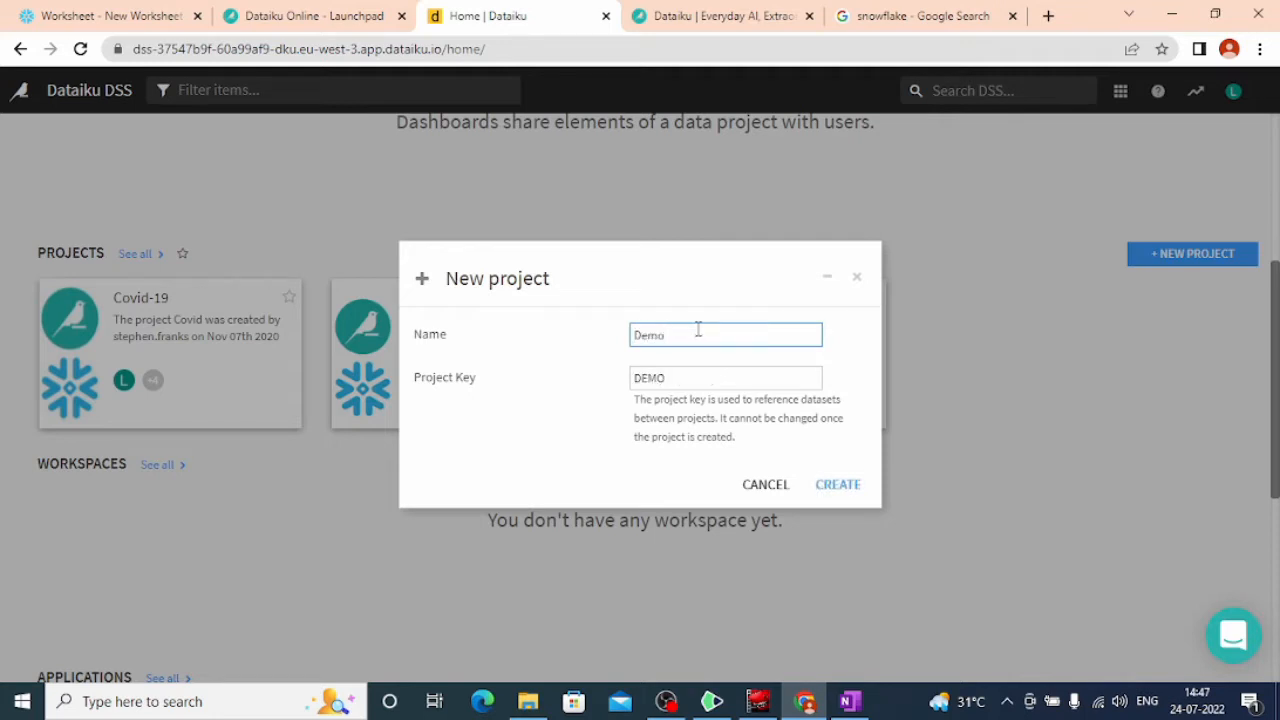
type(" DS")
left_click(842, 487)
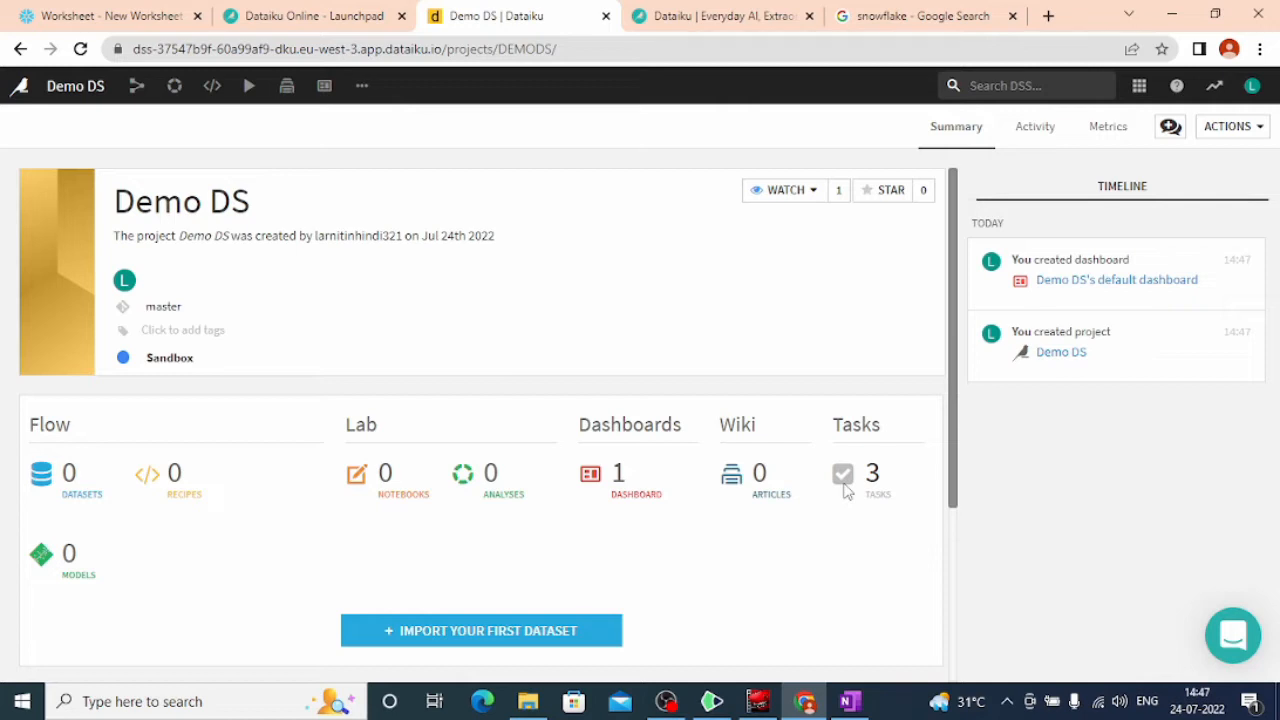
- Add the description "This is my first DSS project." to the project summary and save it
left_click_drag(956, 264, 966, 363)
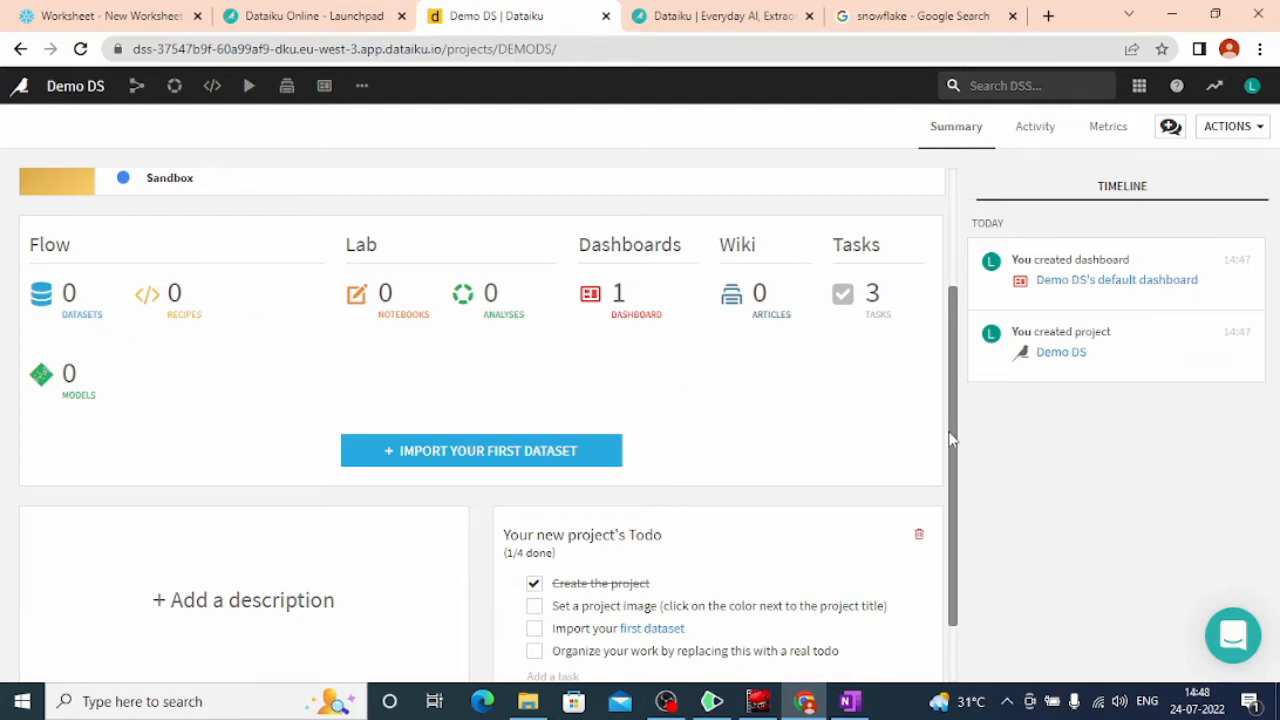
left_click_drag(950, 432, 954, 546)
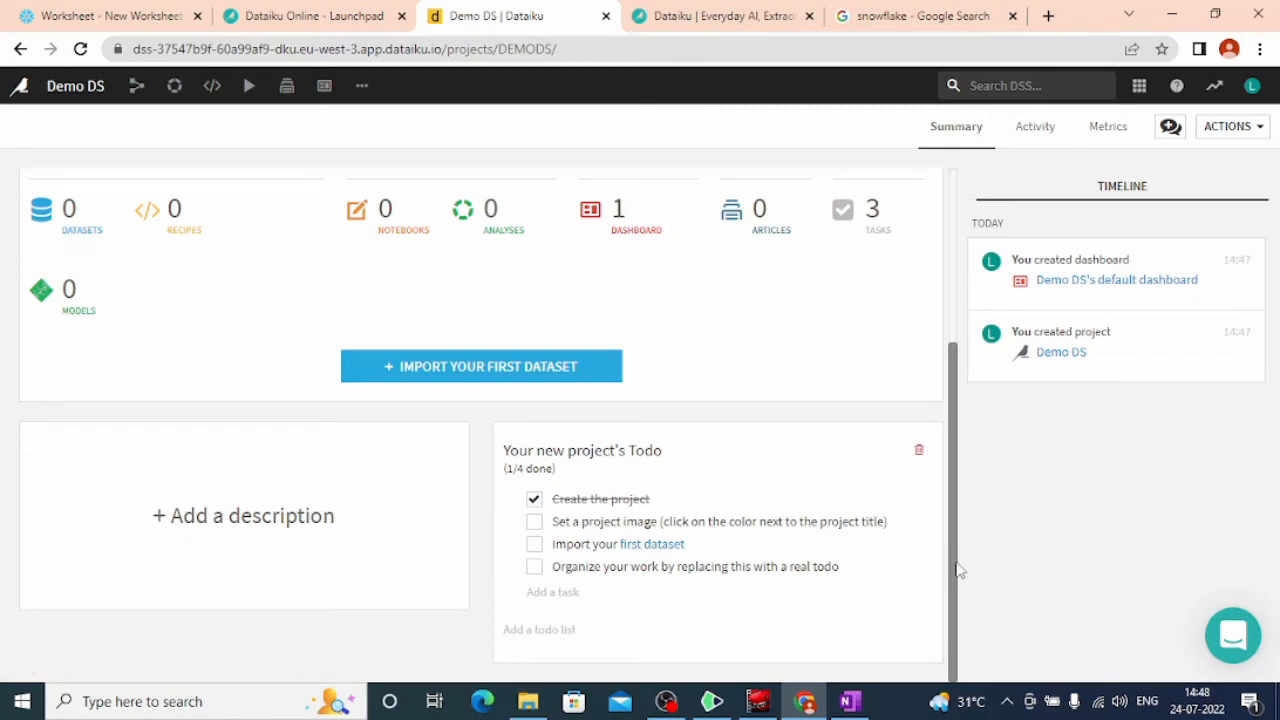
left_click(220, 526)
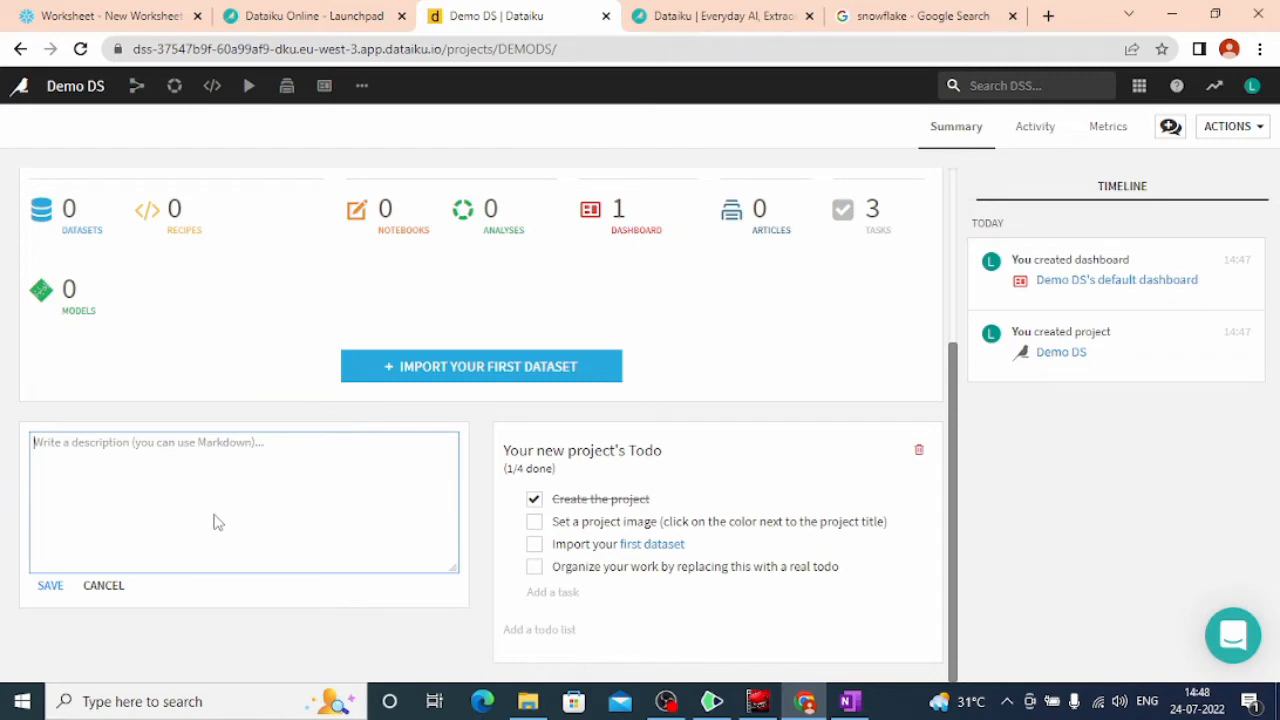
type("T")
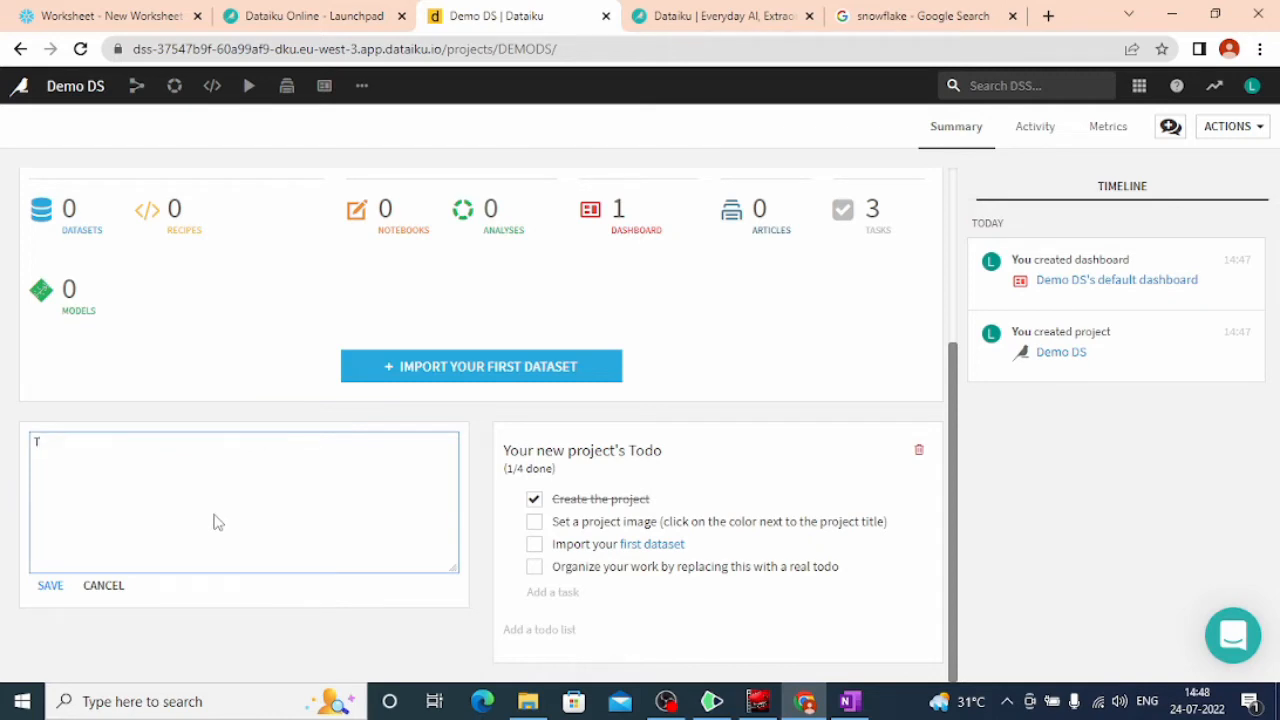
type("his ois")
key("BackSpace")
key("BackSpace")
key("BackSpace")
type("is ")
type("my first DSS project.")
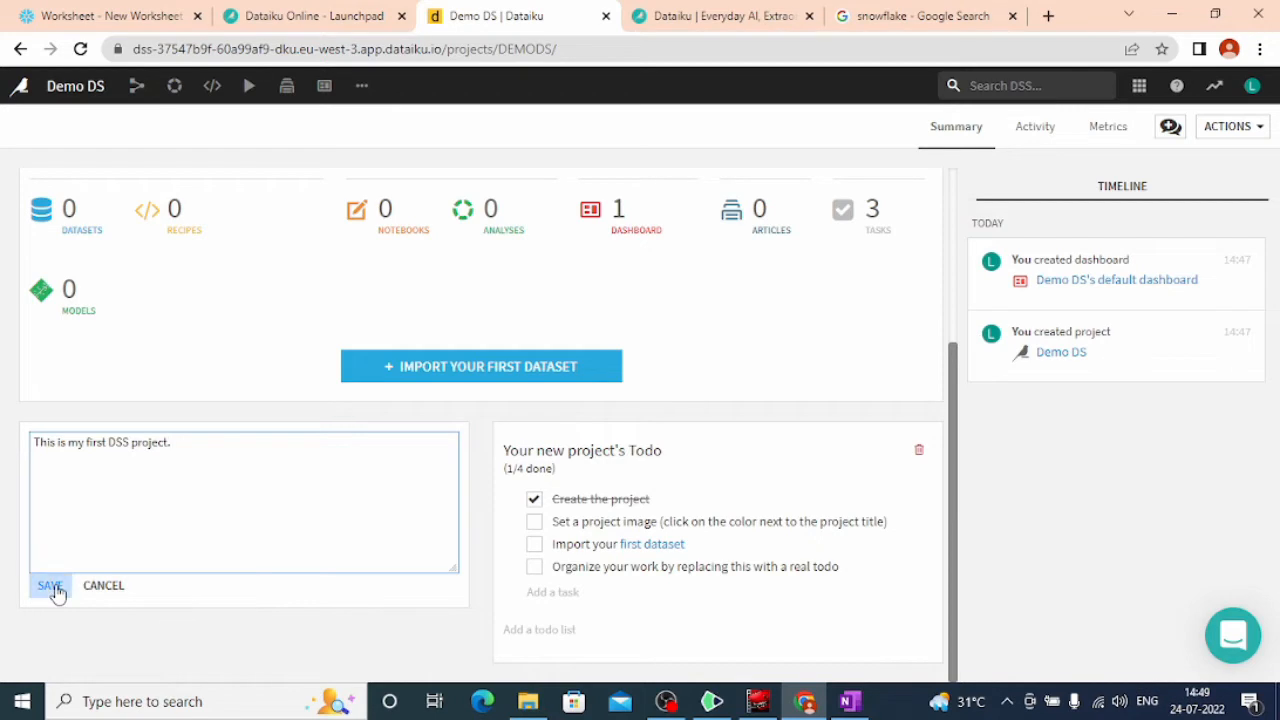
left_click(52, 588)
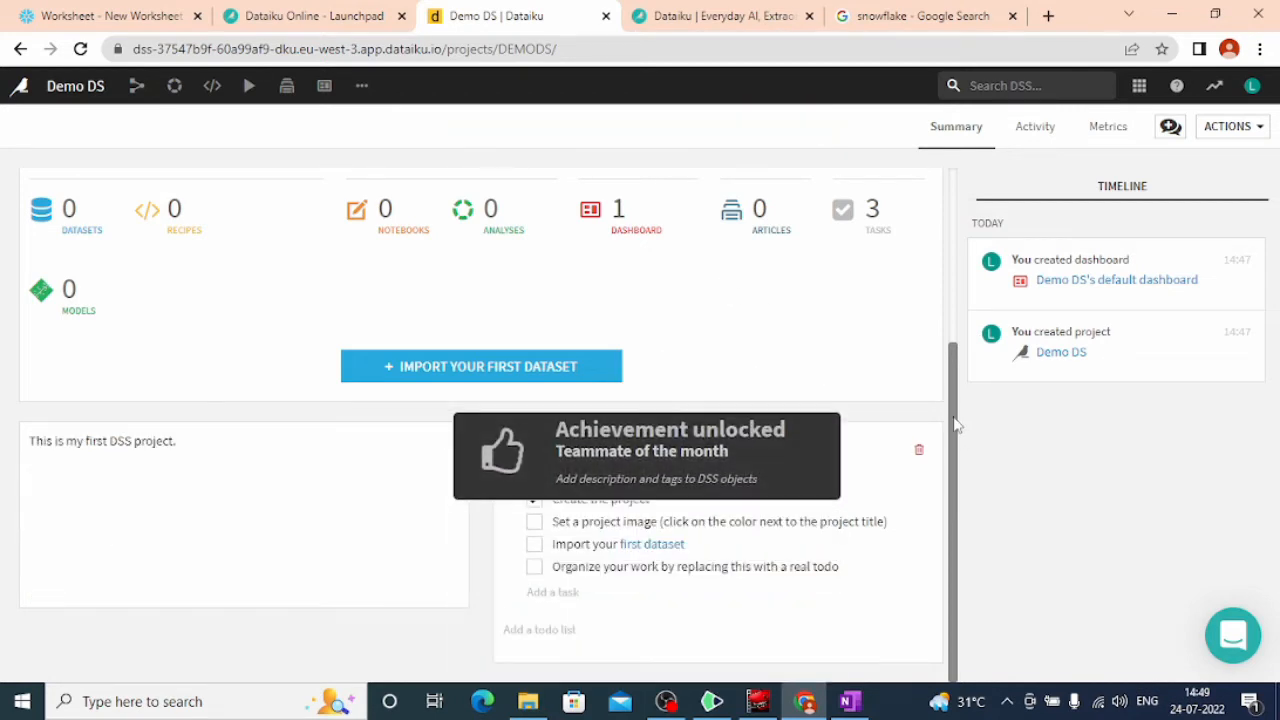
- Start importing the project's first dataset and look through the available source types on the new dataset page
left_click_drag(955, 425, 923, 189)
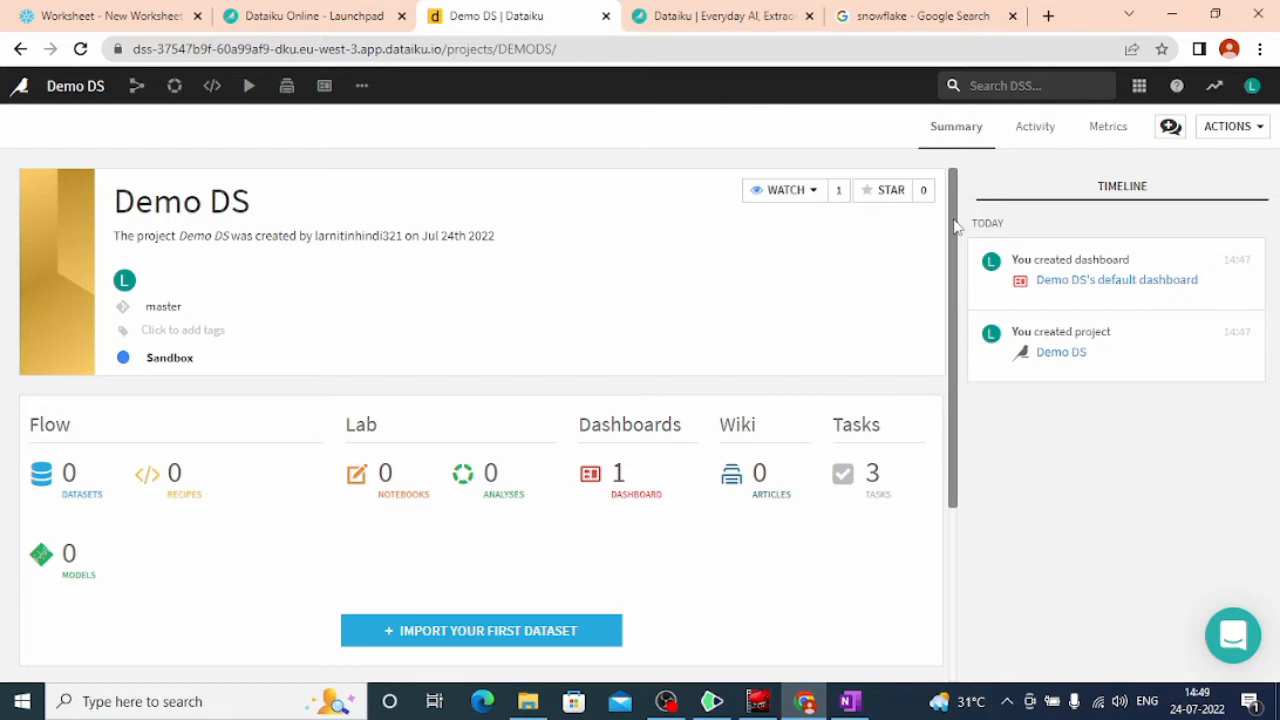
scroll(955, 228, "down", 1)
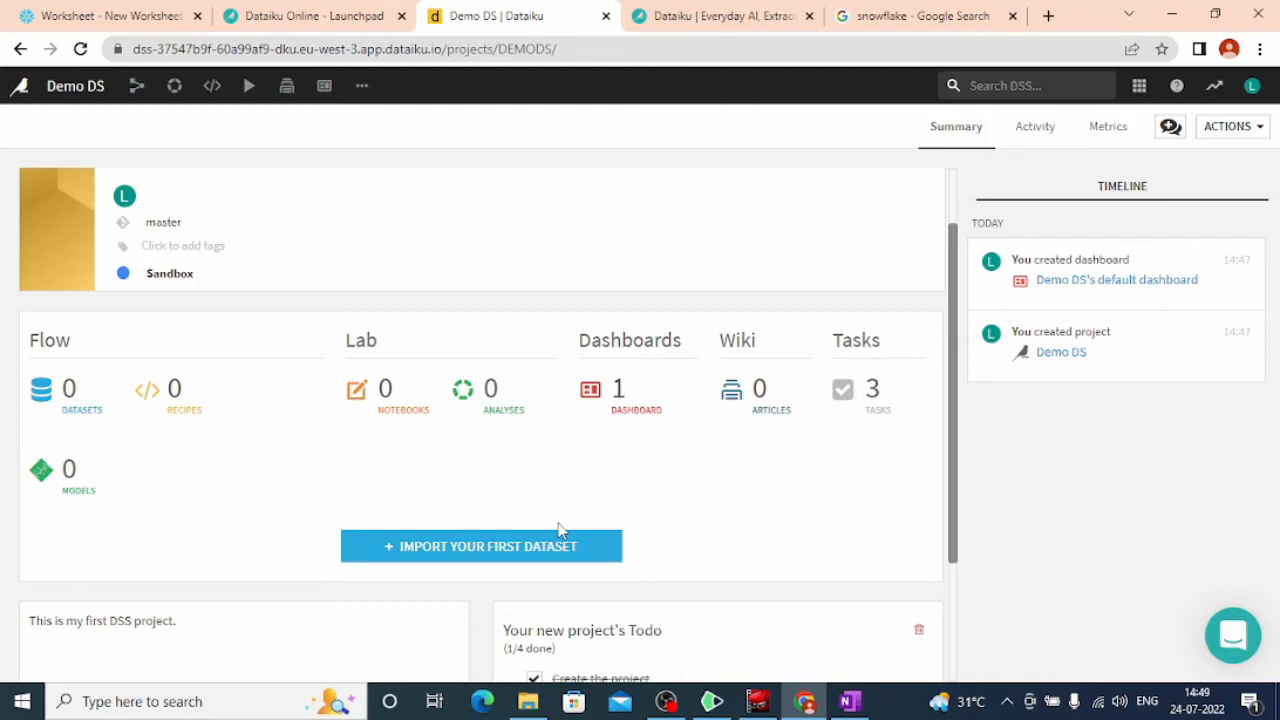
left_click(543, 550)
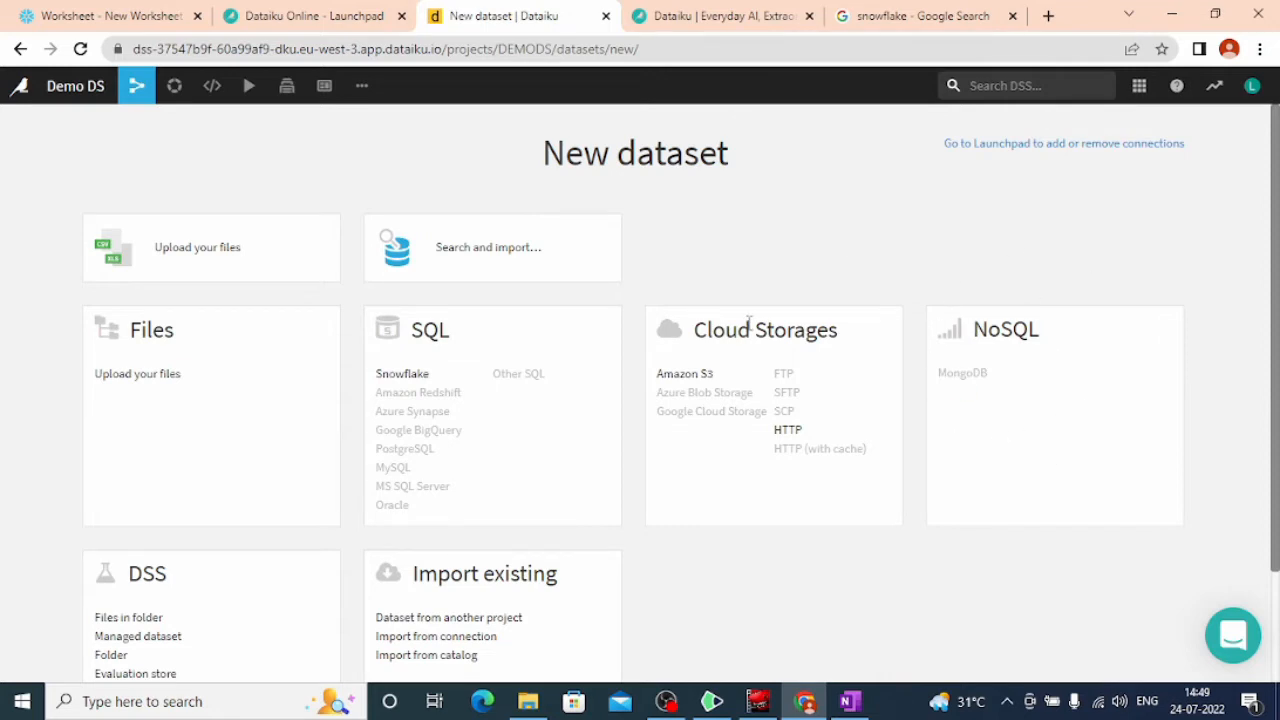
left_click_drag(1277, 330, 1277, 478)
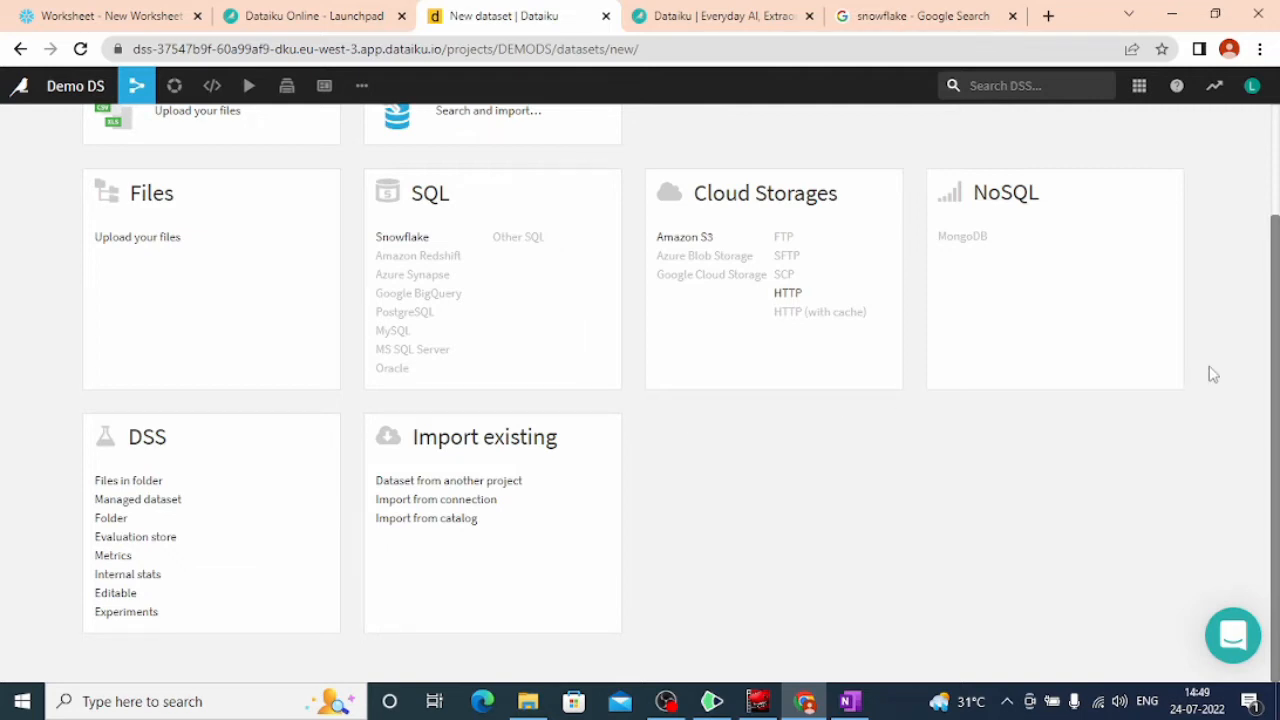
left_click_drag(1278, 371, 1278, 200)
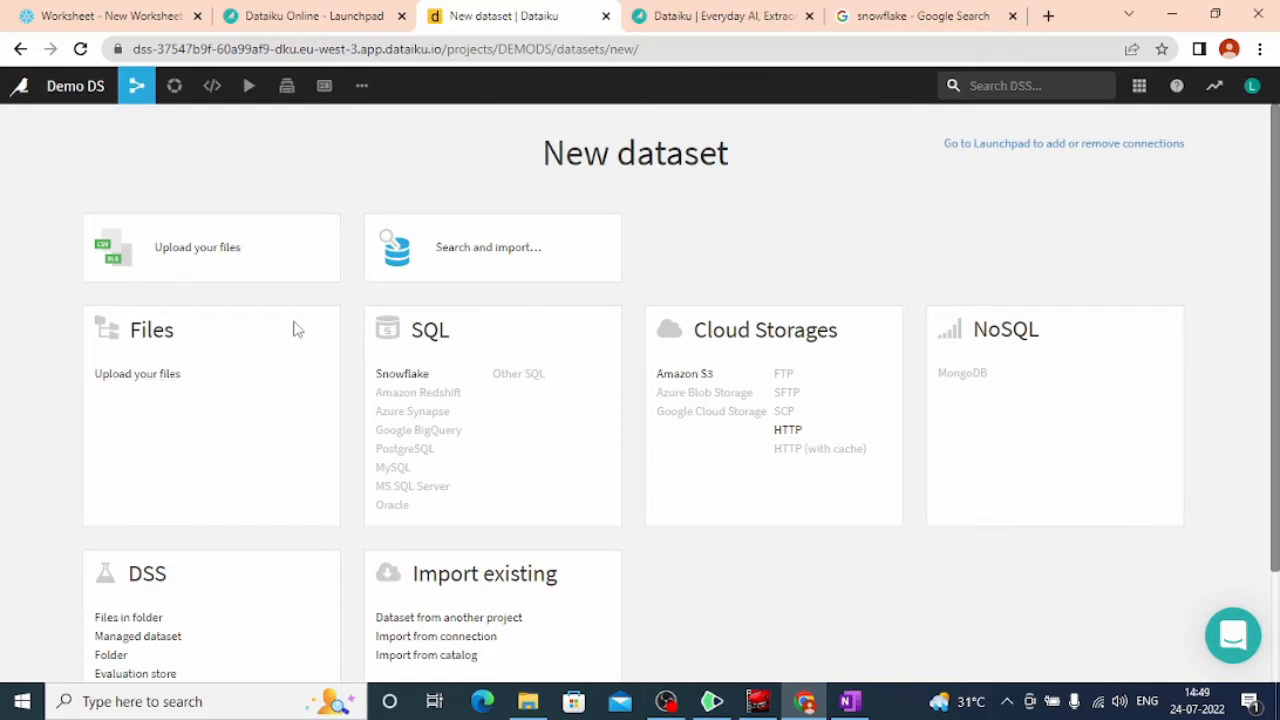
- Upload the train CSV file from the Desktop as a new uploaded files dataset
left_click(124, 376)
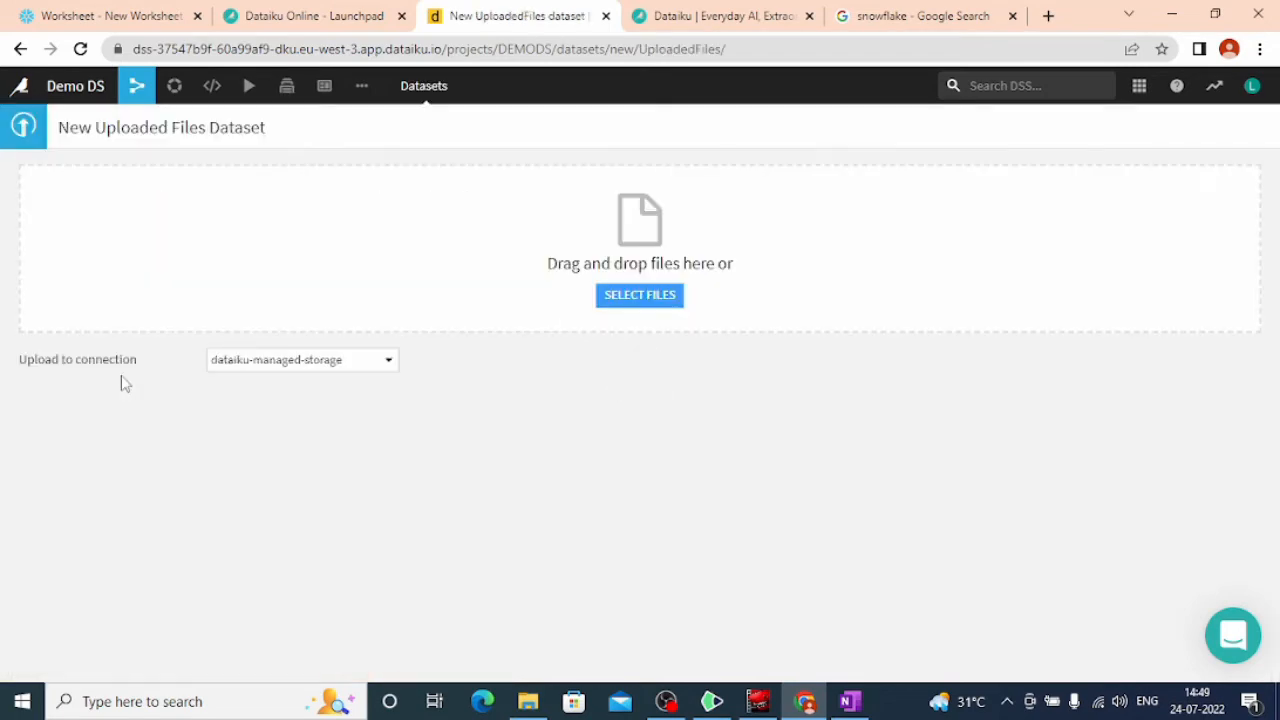
left_click(642, 297)
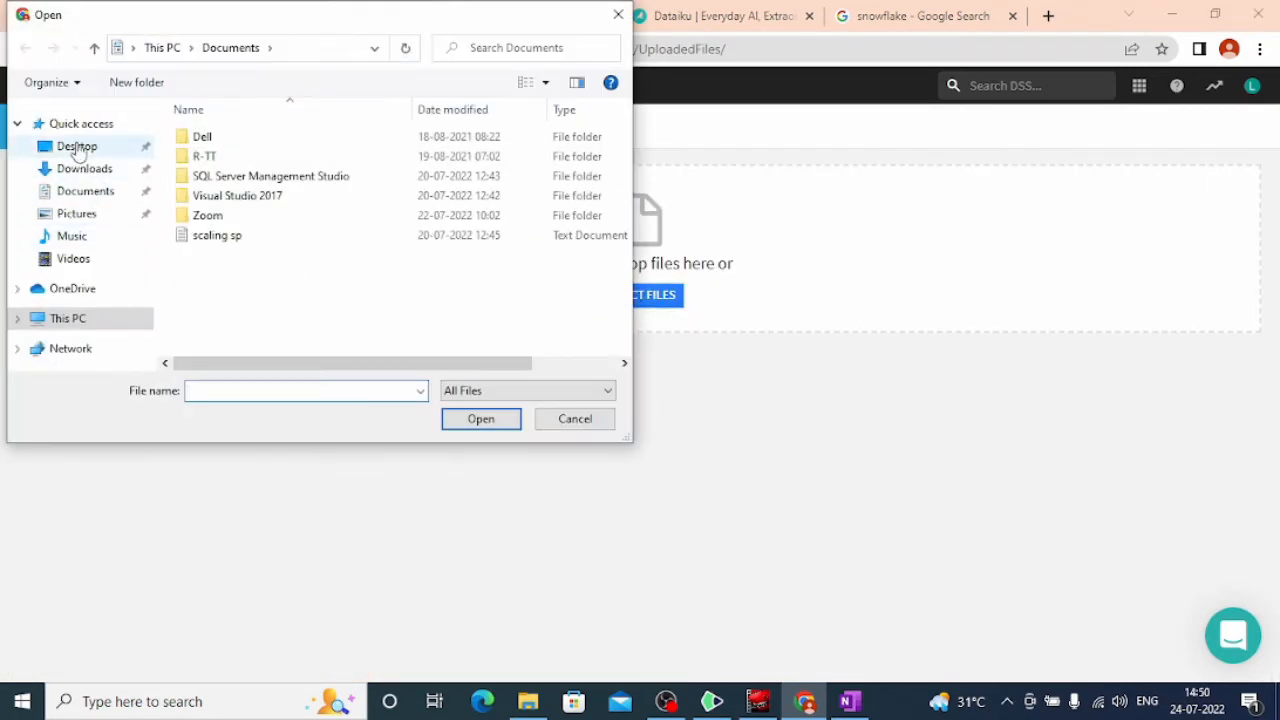
left_click(78, 150)
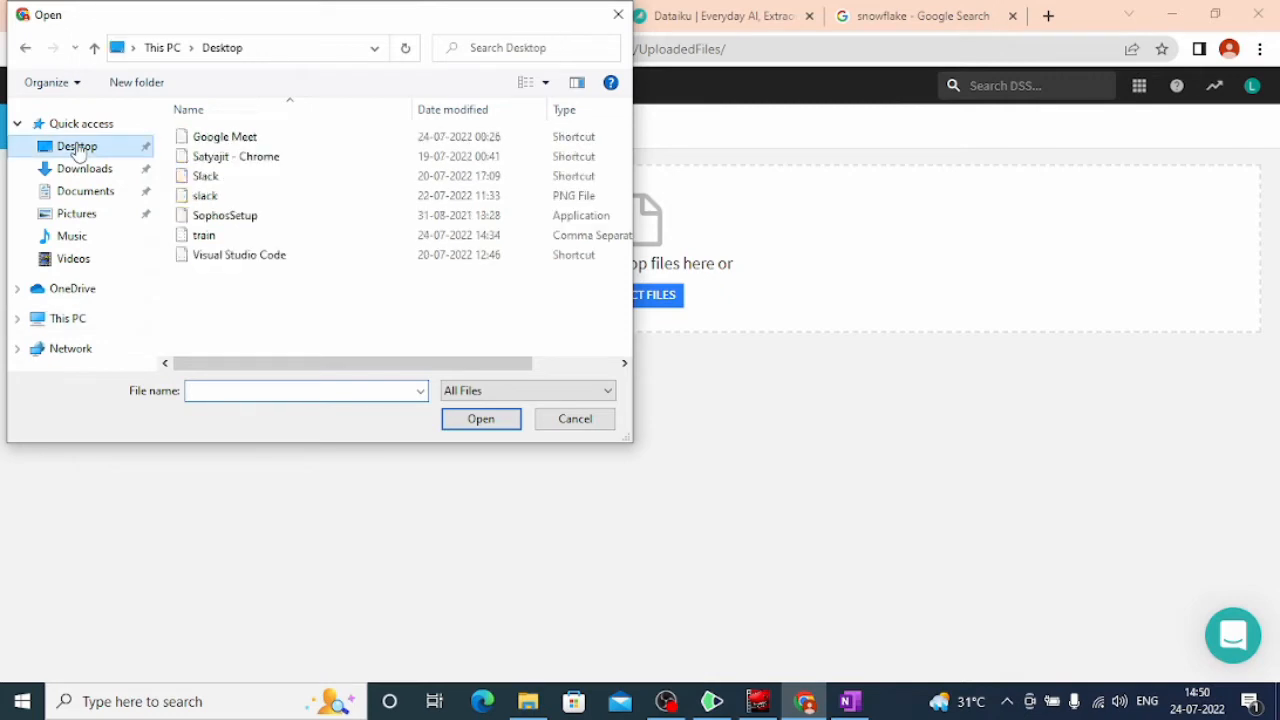
left_click(234, 235)
left_click(462, 425)
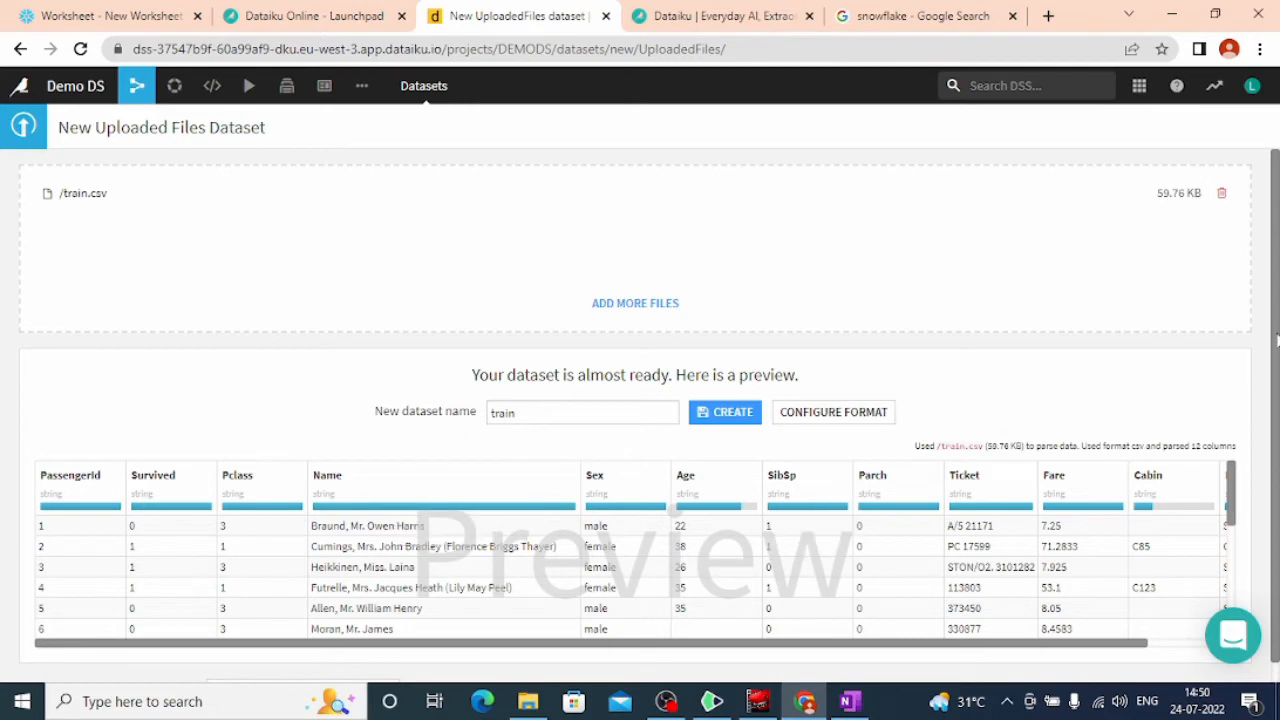
- Examine the train dataset preview, then open its format configuration and check the type, quoting, separator and header settings
scroll(1276, 341, "down", 1)
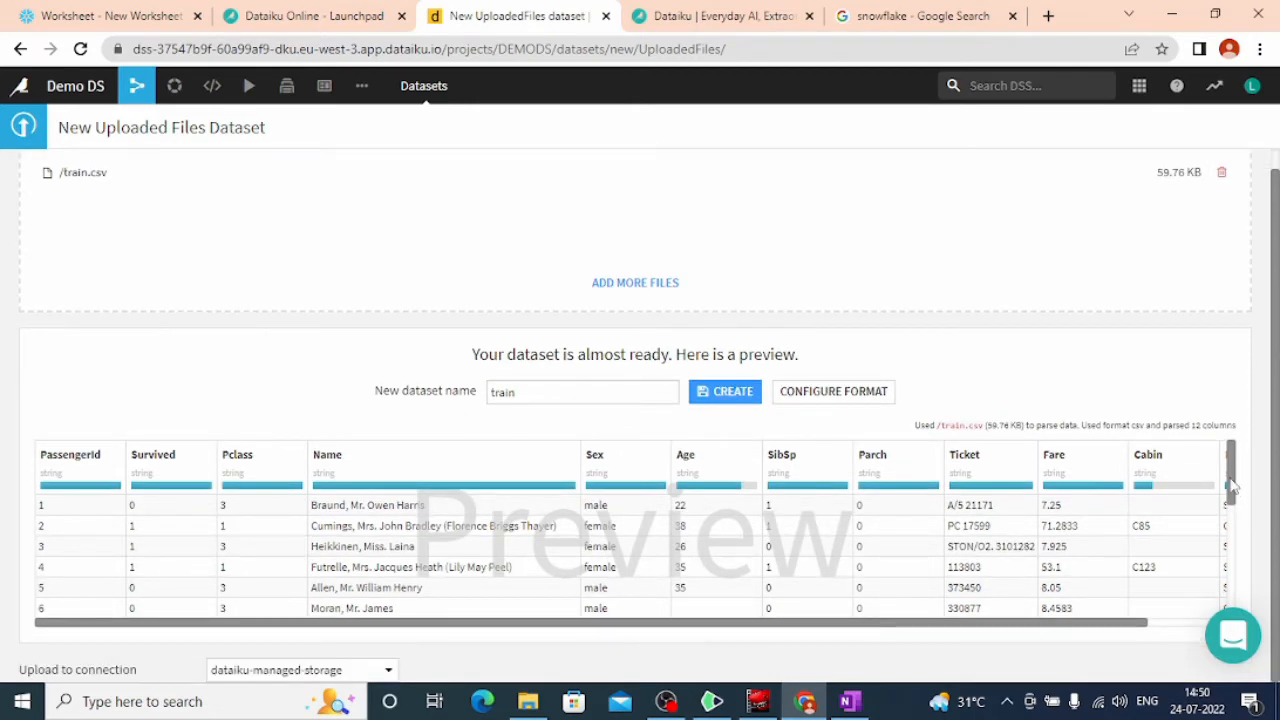
left_click_drag(1231, 479, 1230, 436)
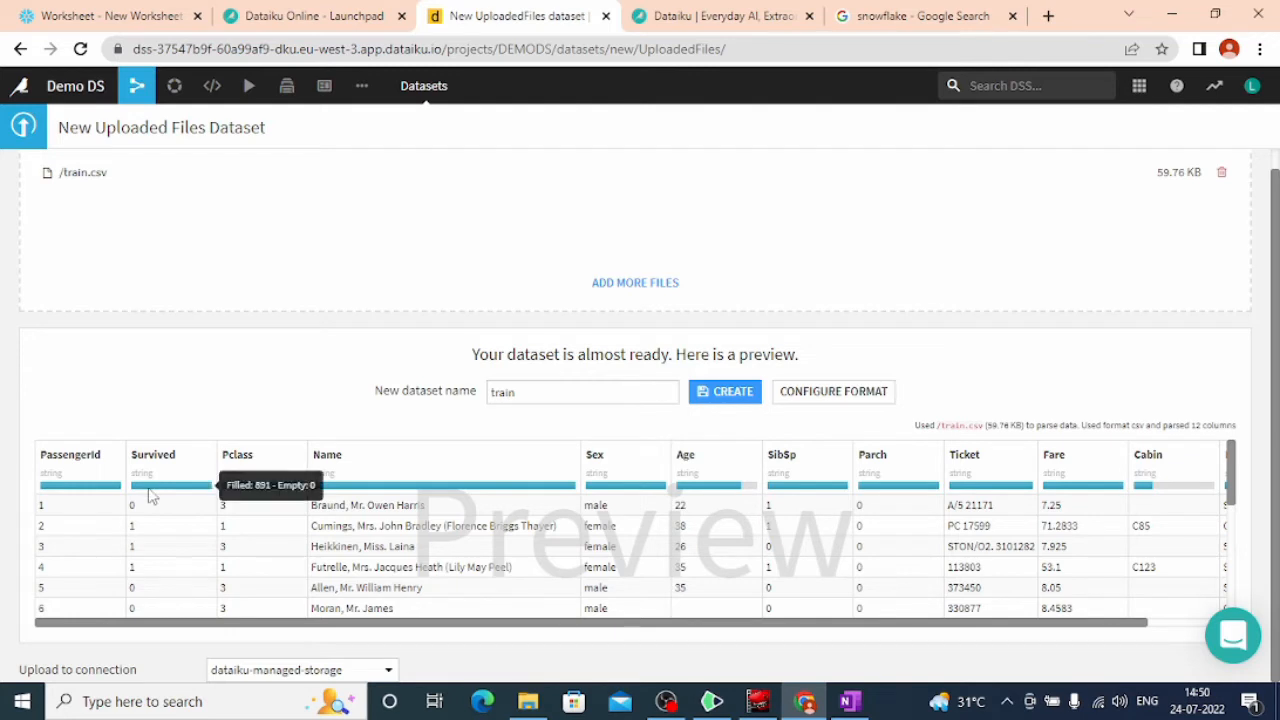
left_click(843, 393)
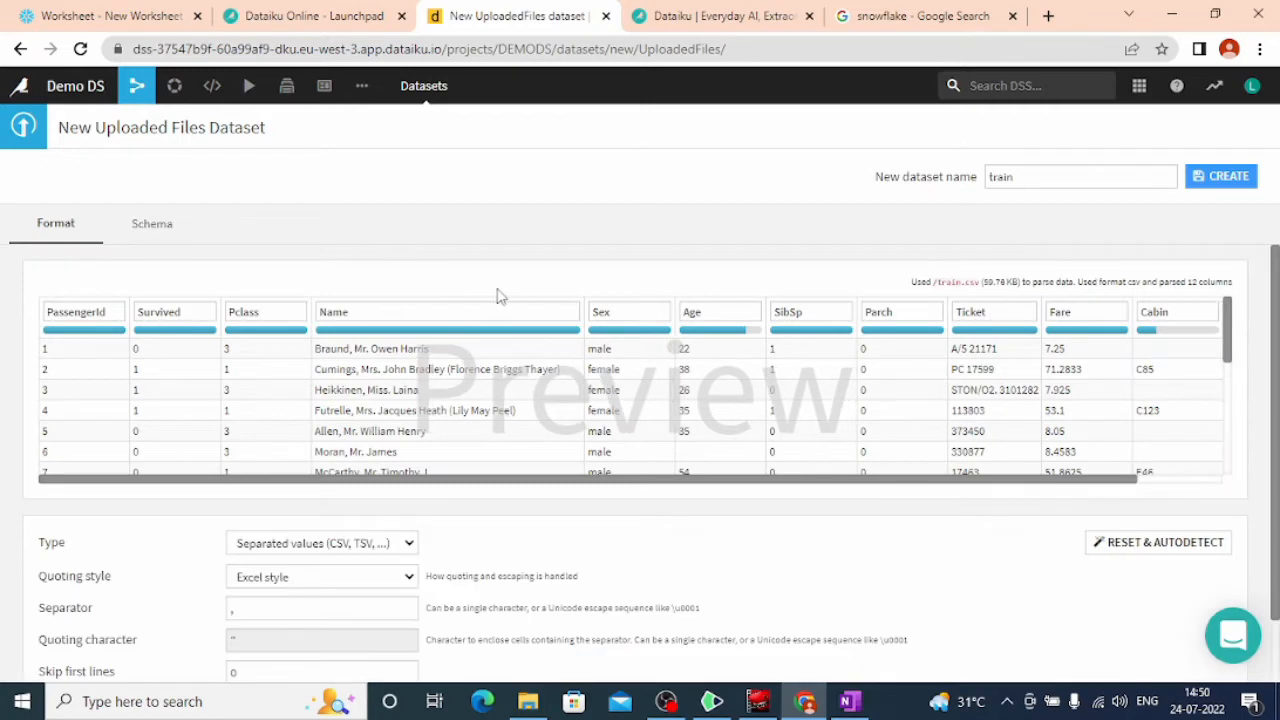
left_click_drag(1276, 308, 1274, 452)
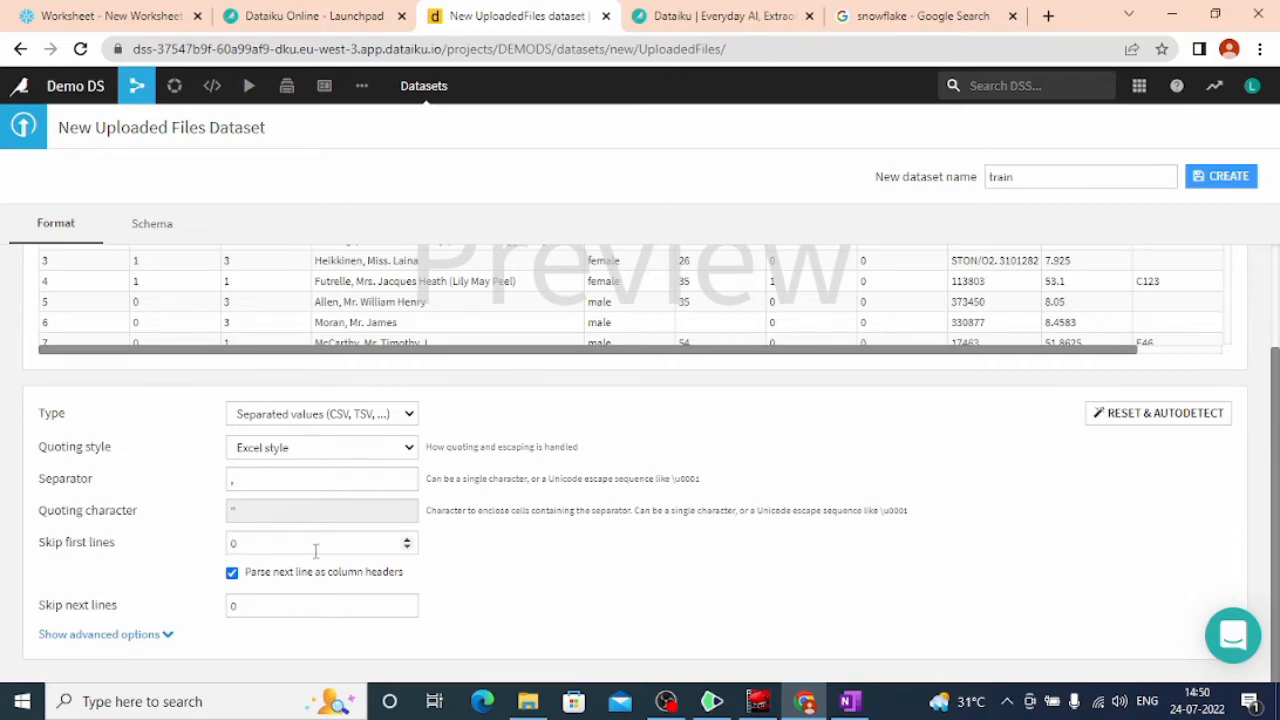
left_click_drag(1277, 420, 1277, 287)
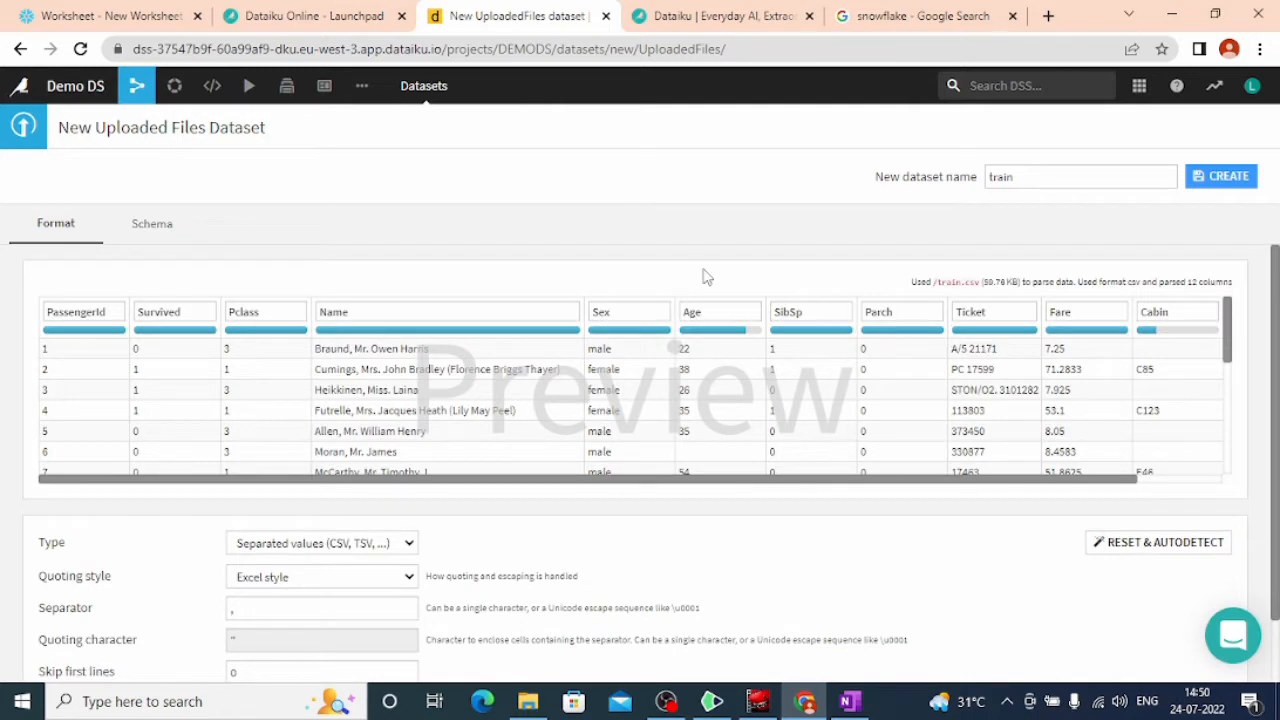
- Open the dataset schema, look through its columns, and set the Survived column's type to boolean
left_click(145, 227)
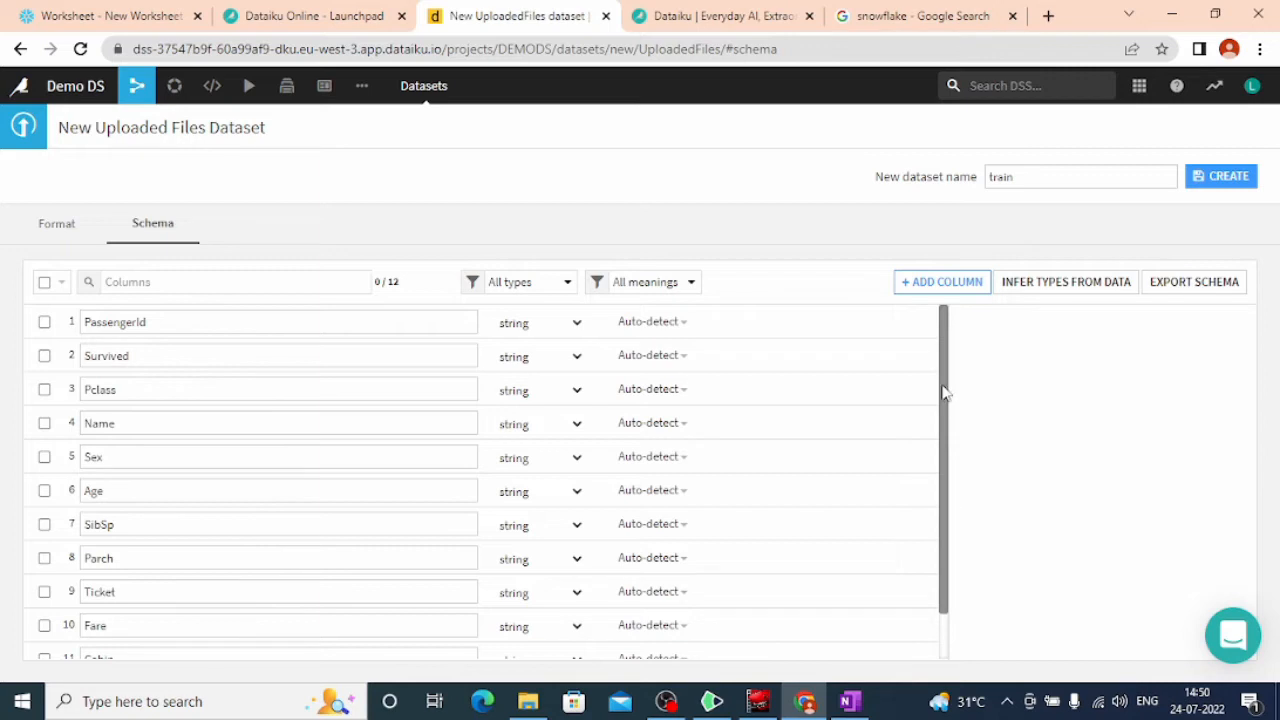
scroll(946, 440, "down", 2)
scroll(949, 517, "up", 2)
scroll(955, 490, "down", 1)
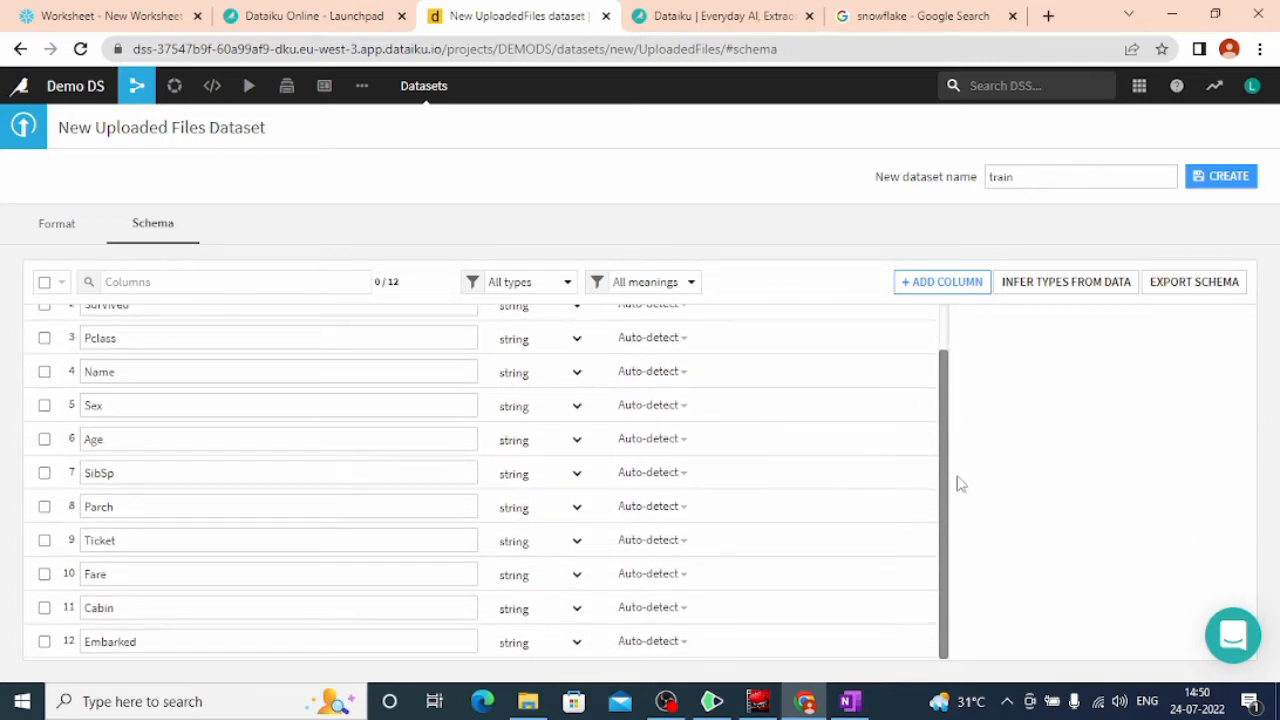
scroll(962, 392, "up", 1)
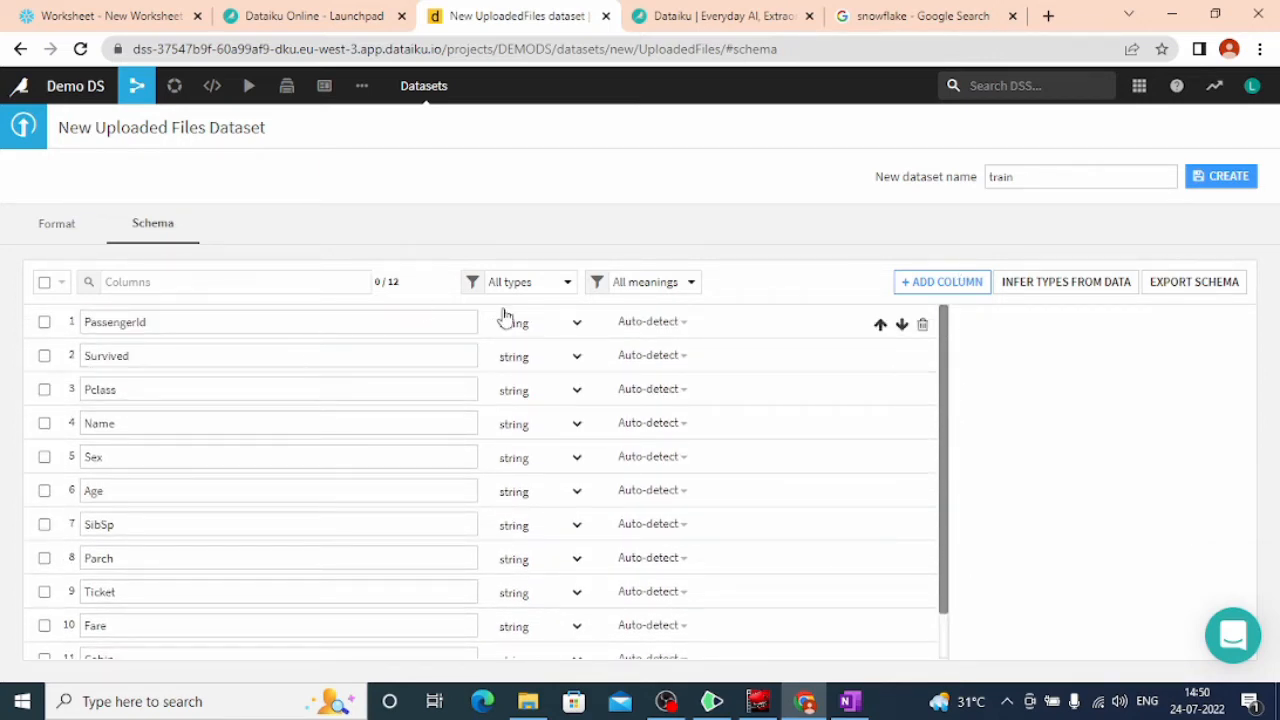
left_click(566, 363)
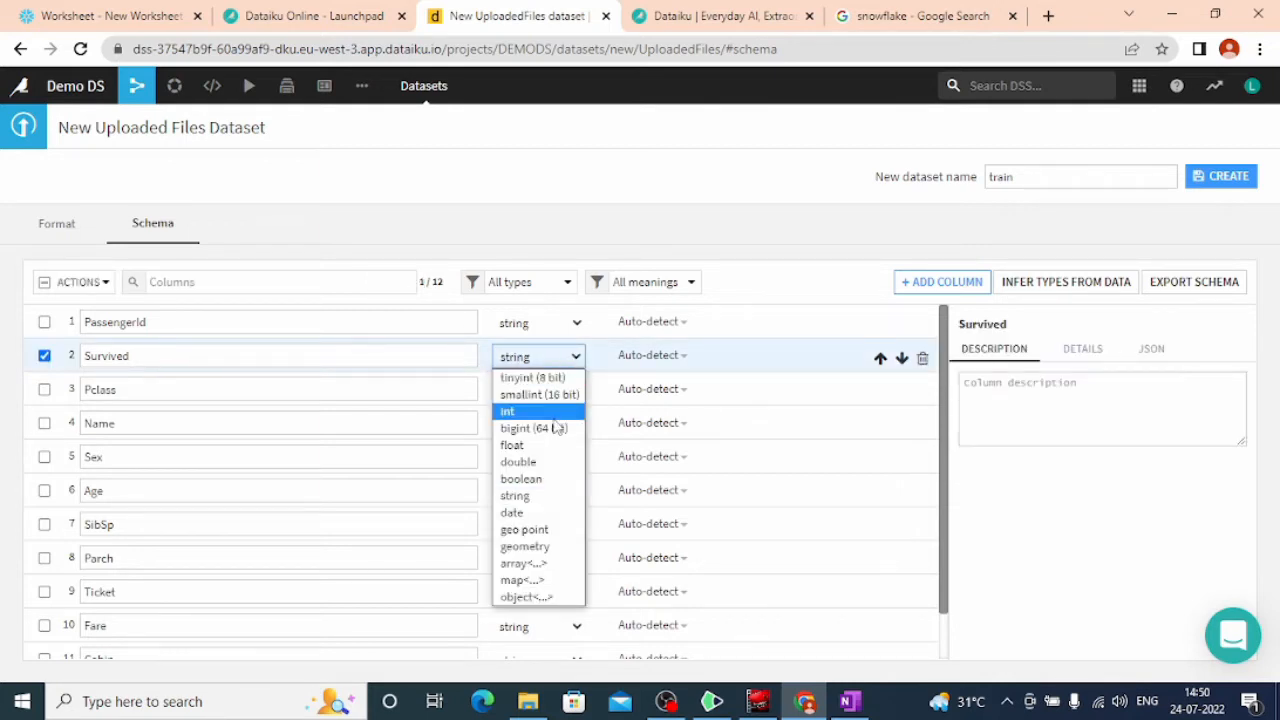
left_click(540, 478)
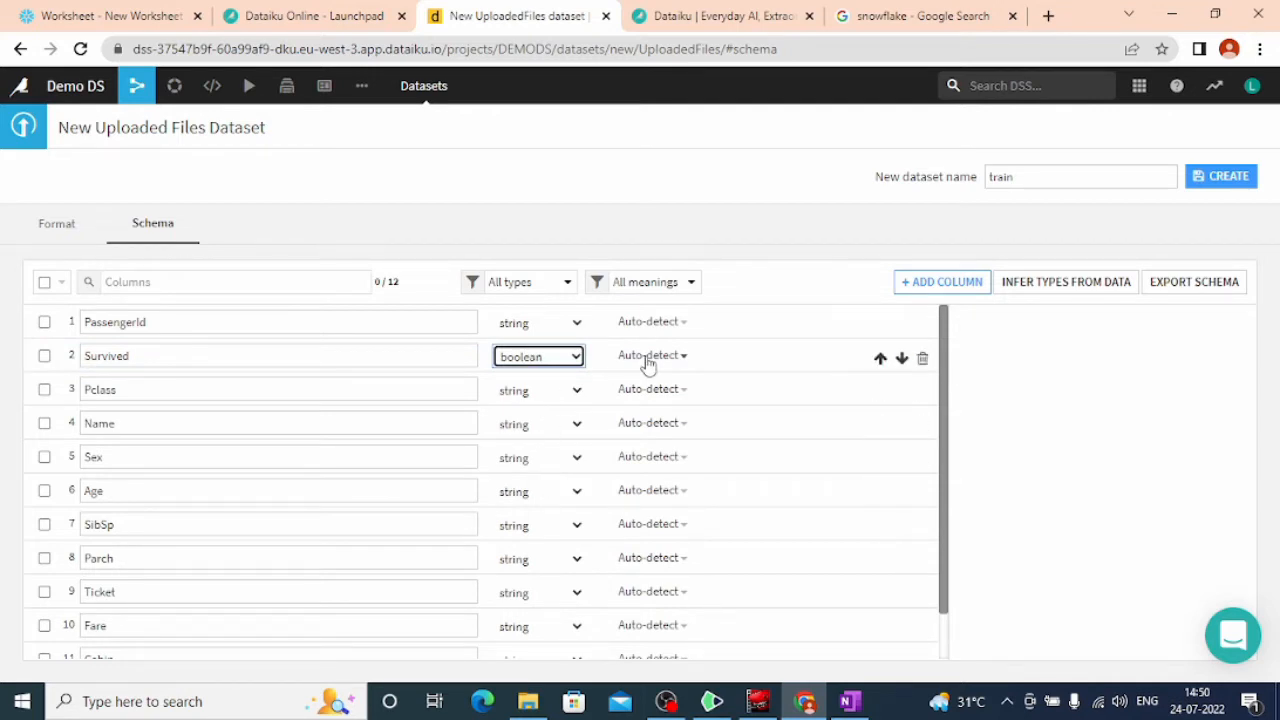
- Set the schema types of the Pclass column to object, Sex to boolean and Age to double
left_click(557, 391)
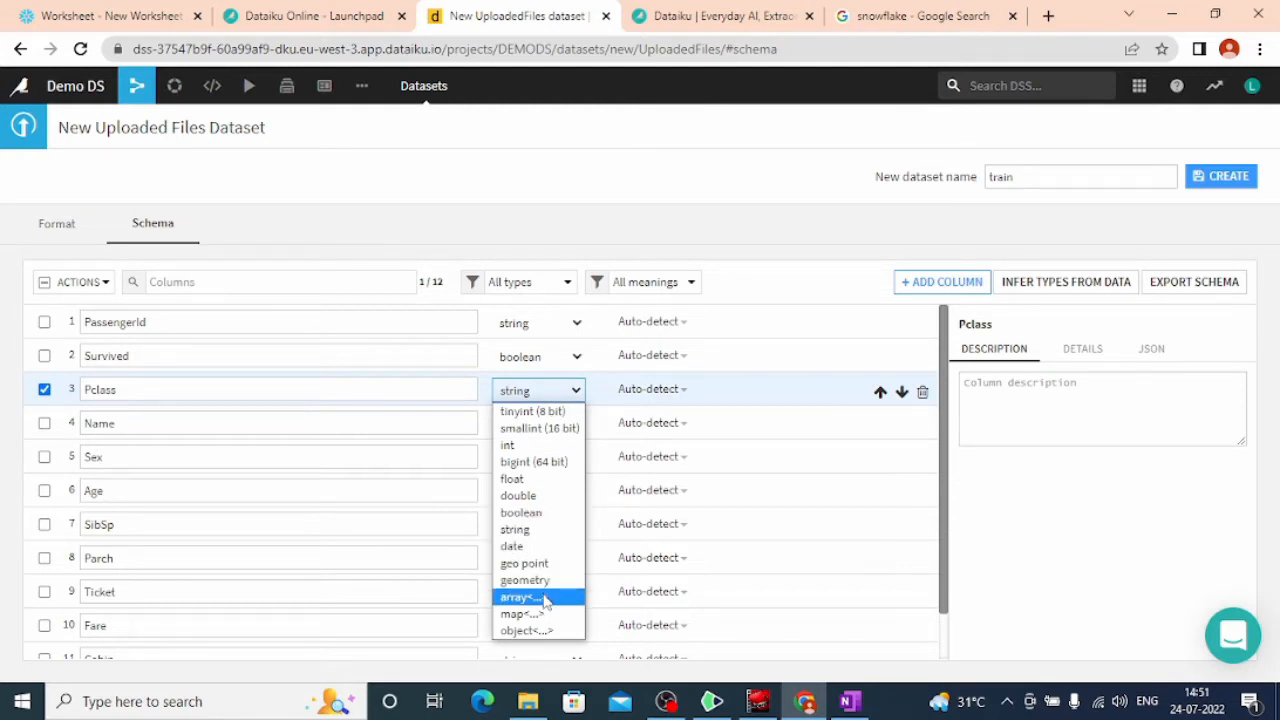
left_click(540, 631)
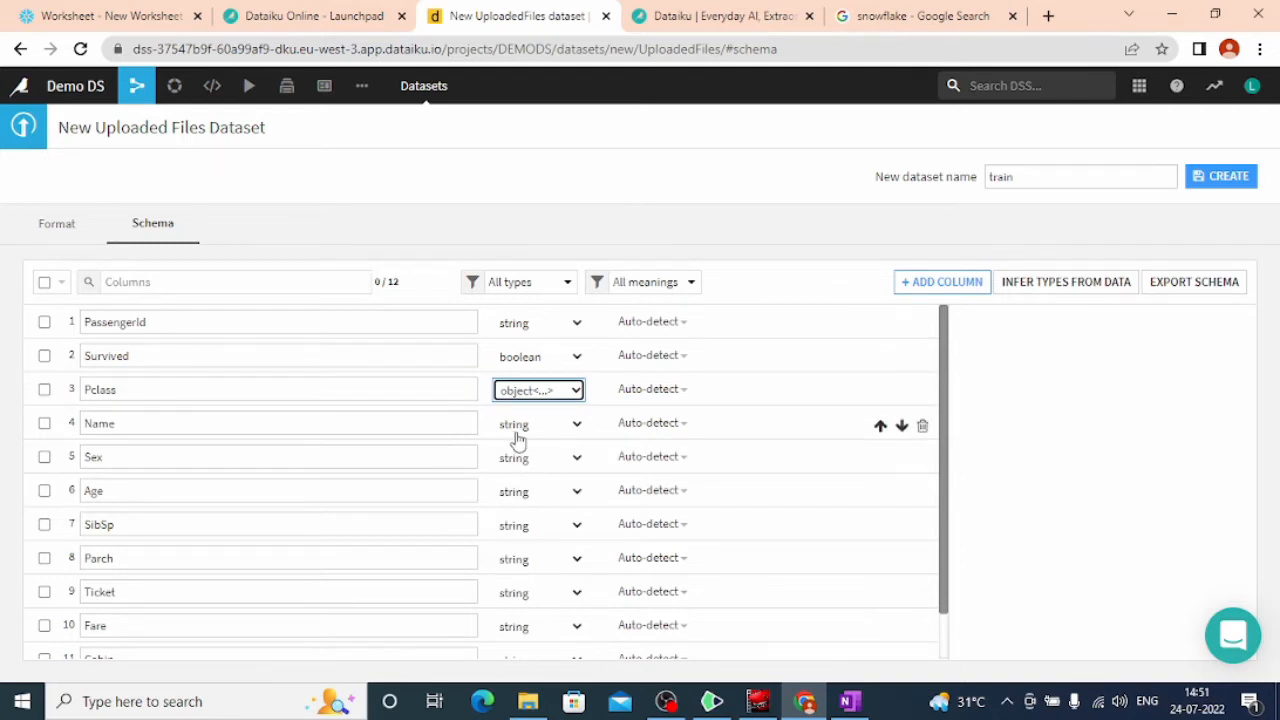
left_click(528, 460)
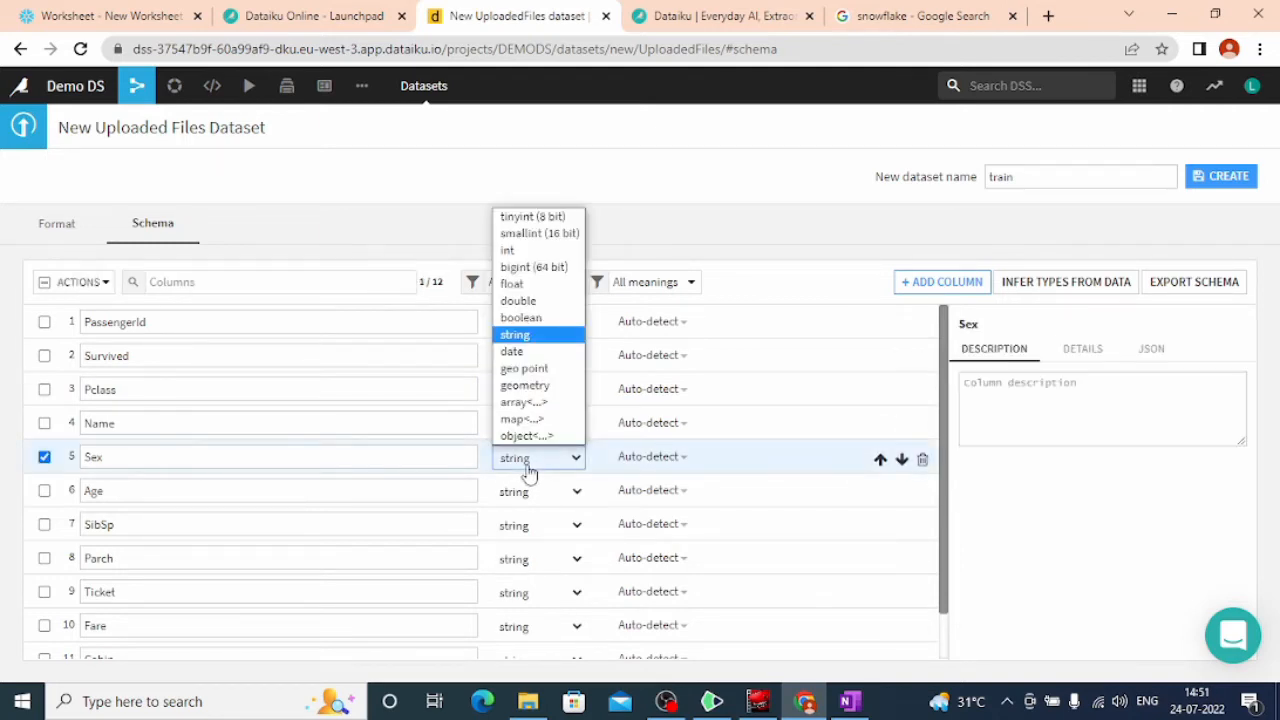
left_click(525, 320)
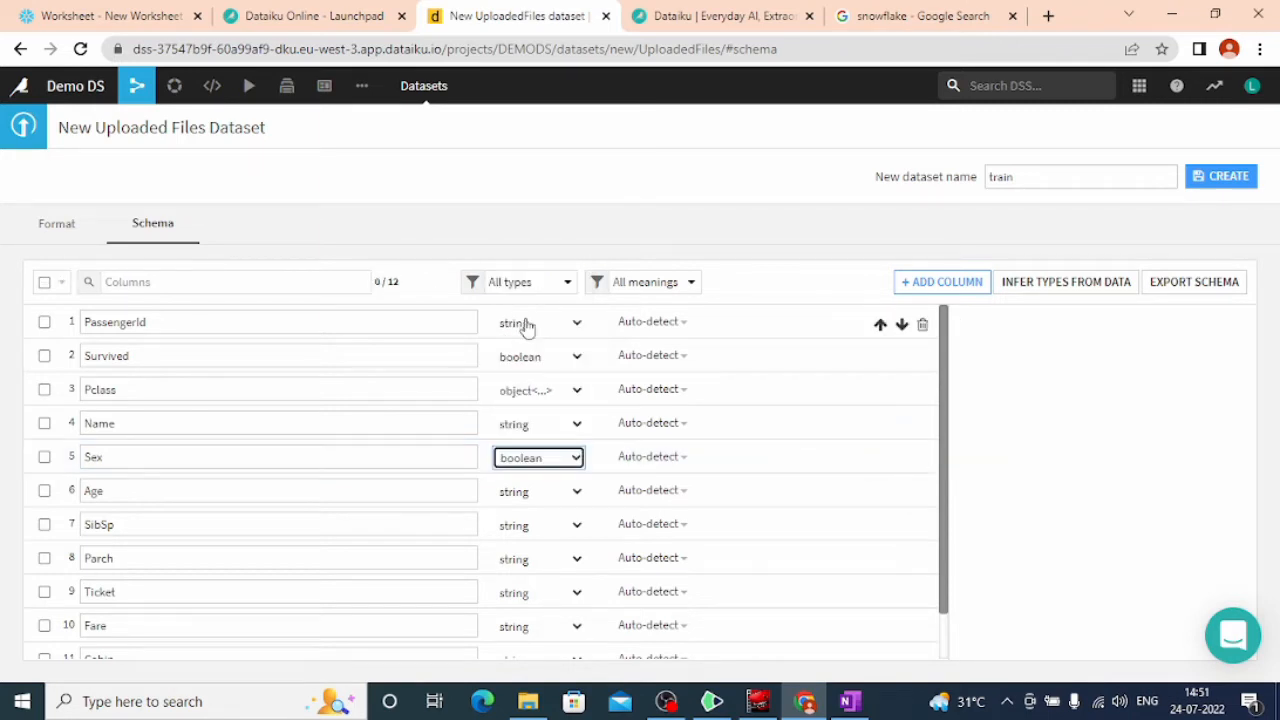
left_click(533, 491)
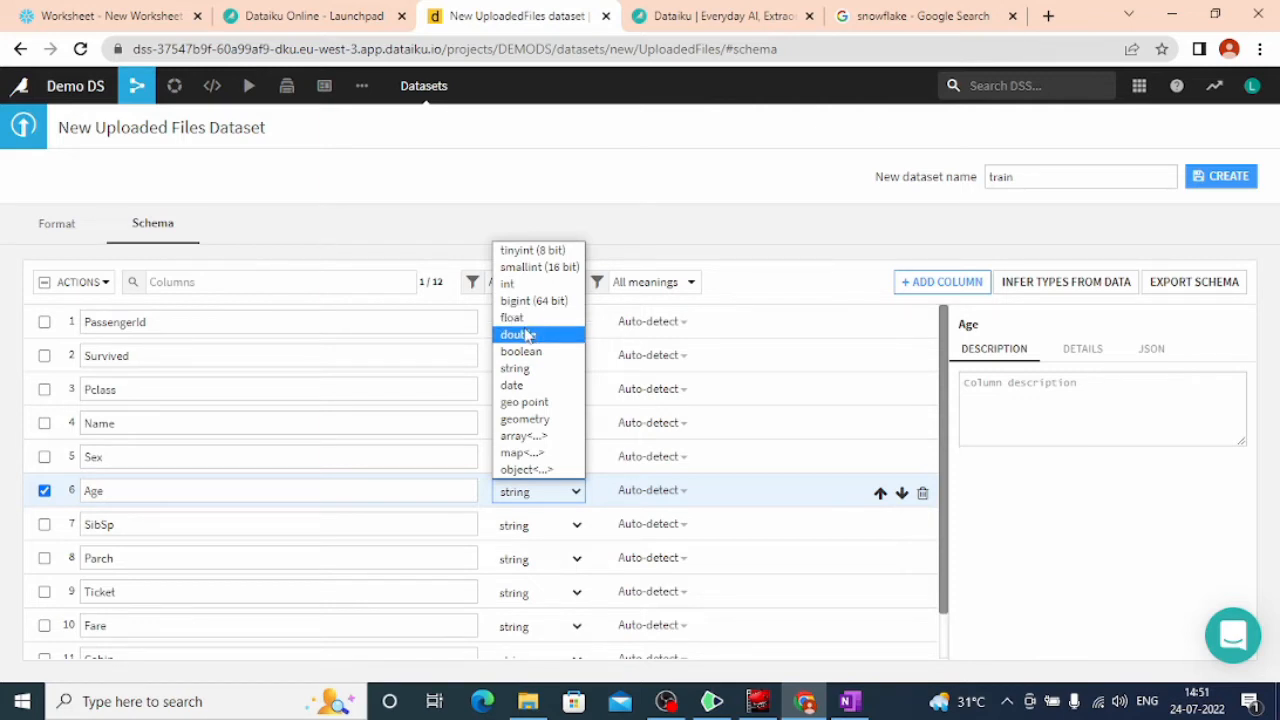
left_click(526, 335)
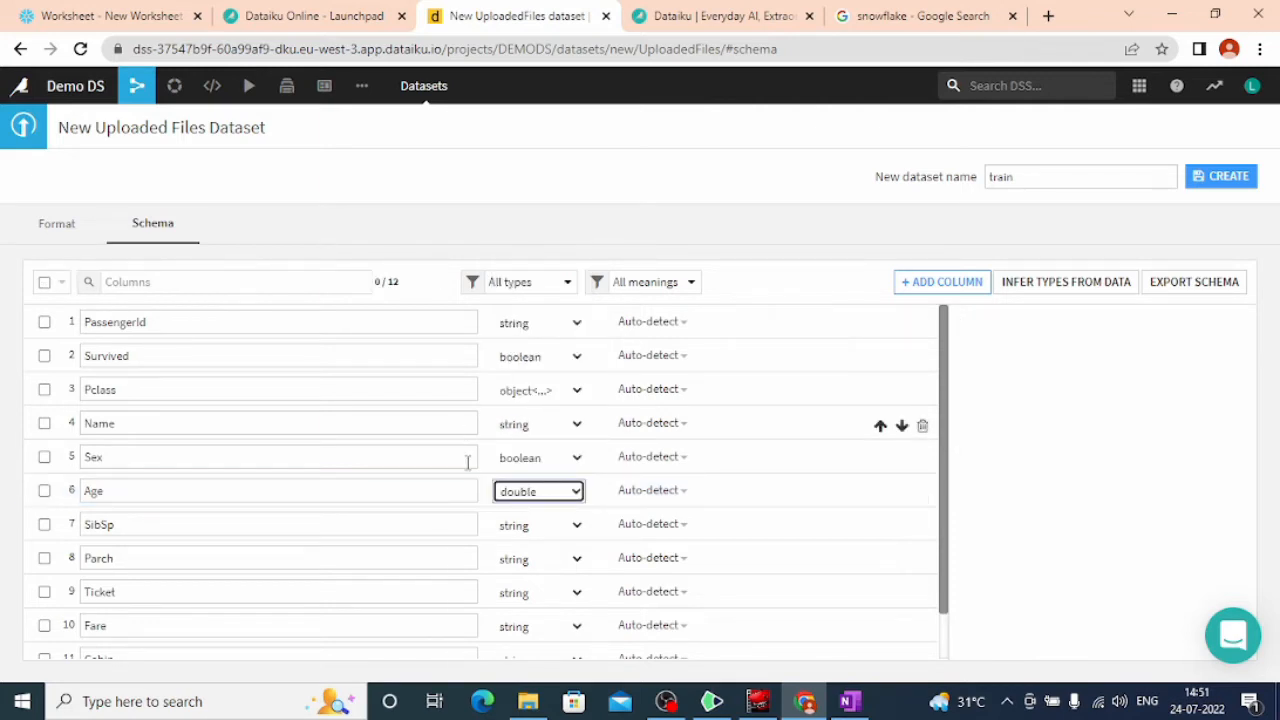
- Set the SibSp column's type to bigint (64 bit) and Parch to int, keeping Ticket as string
left_click(511, 532)
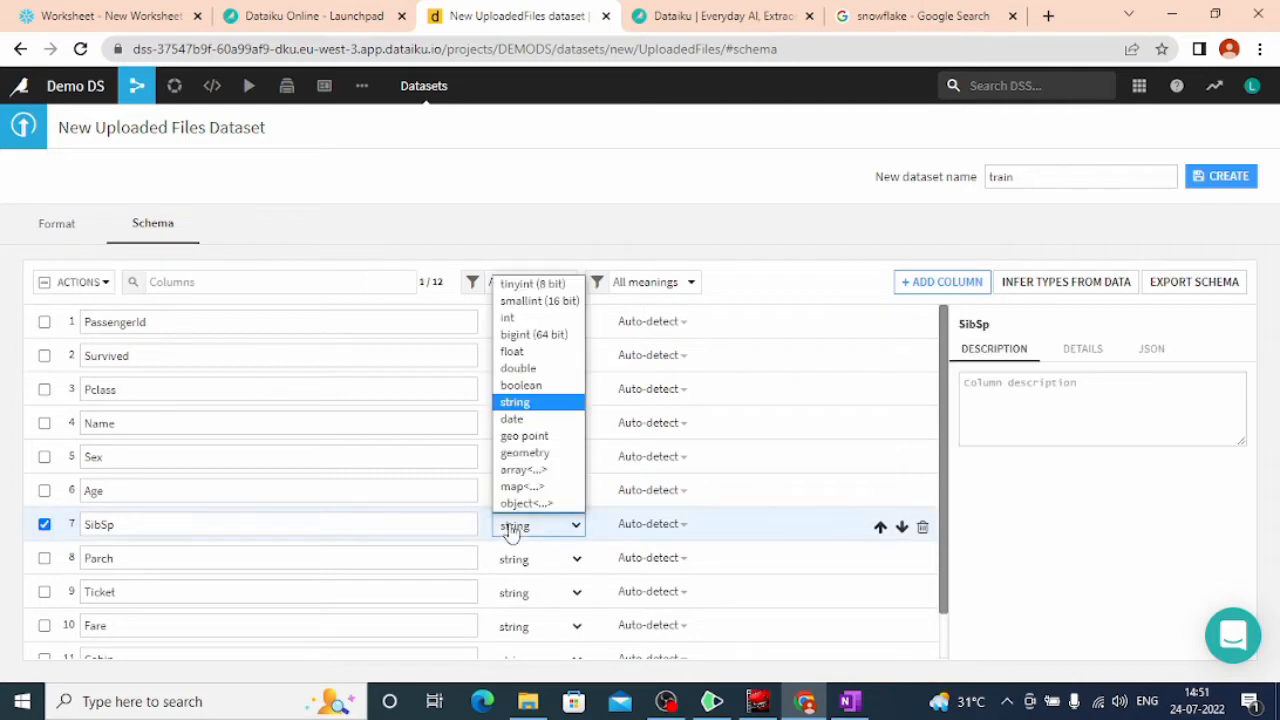
left_click(524, 337)
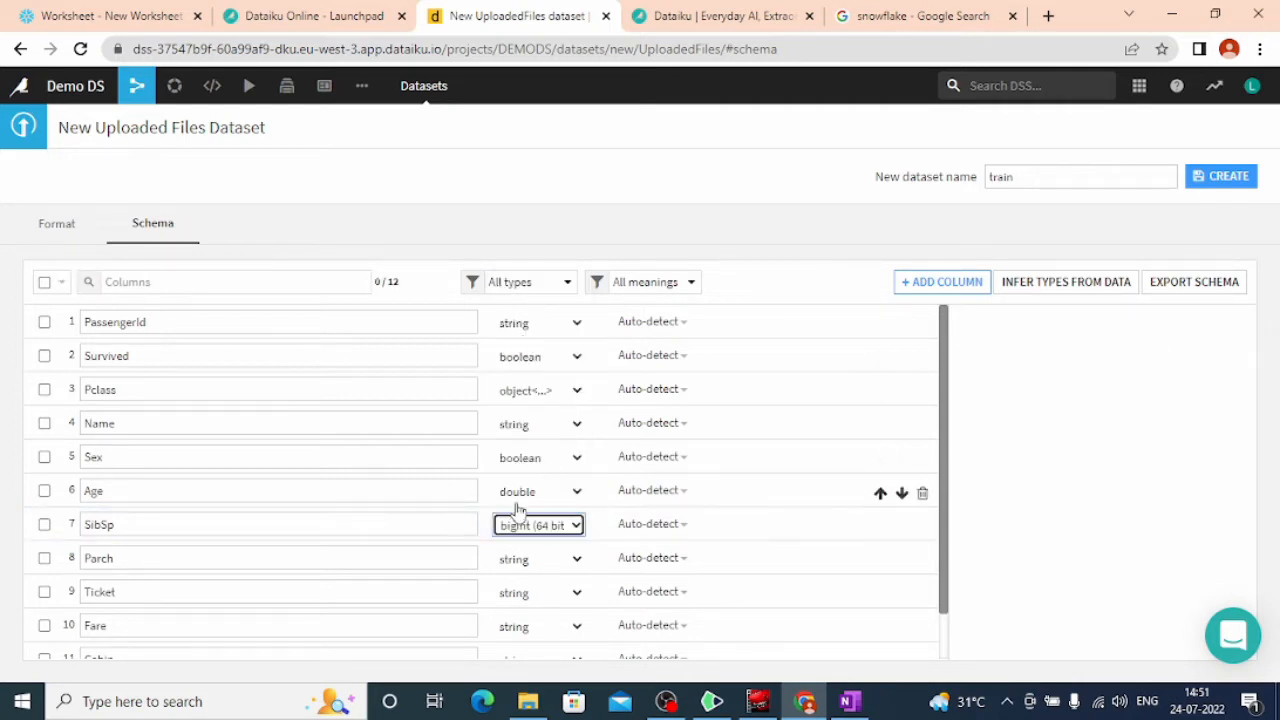
left_click(556, 560)
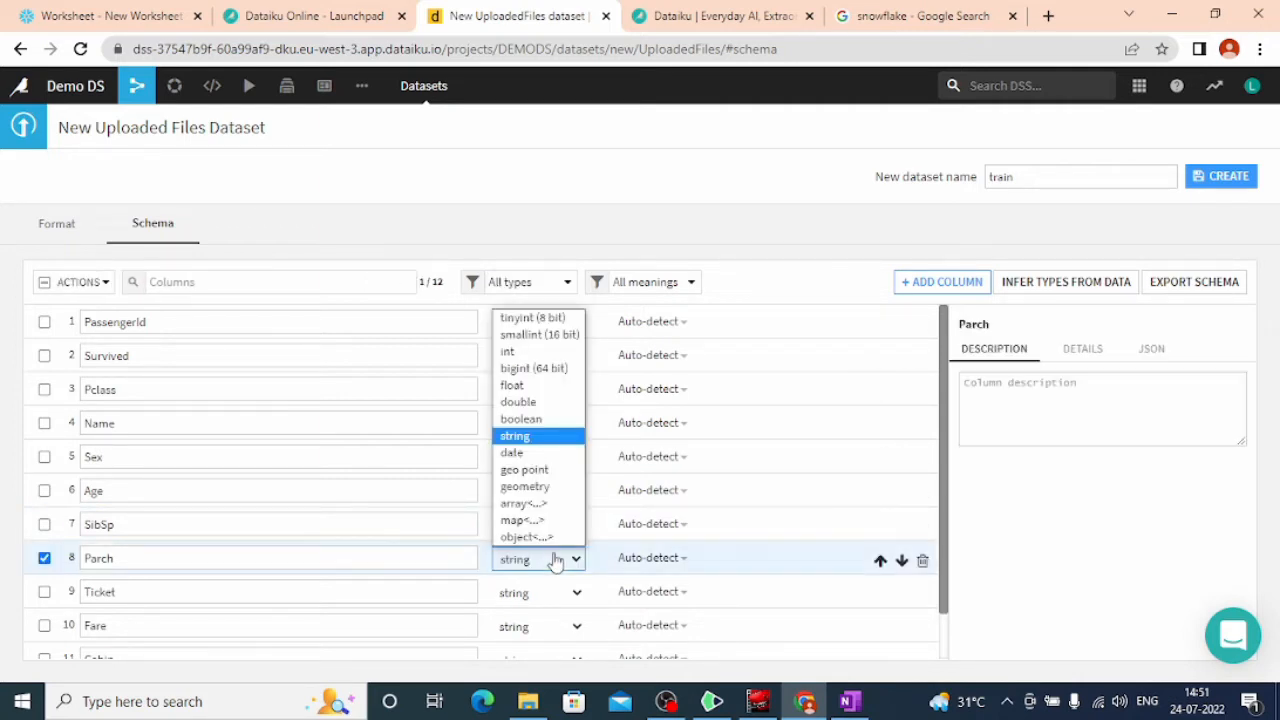
left_click(555, 352)
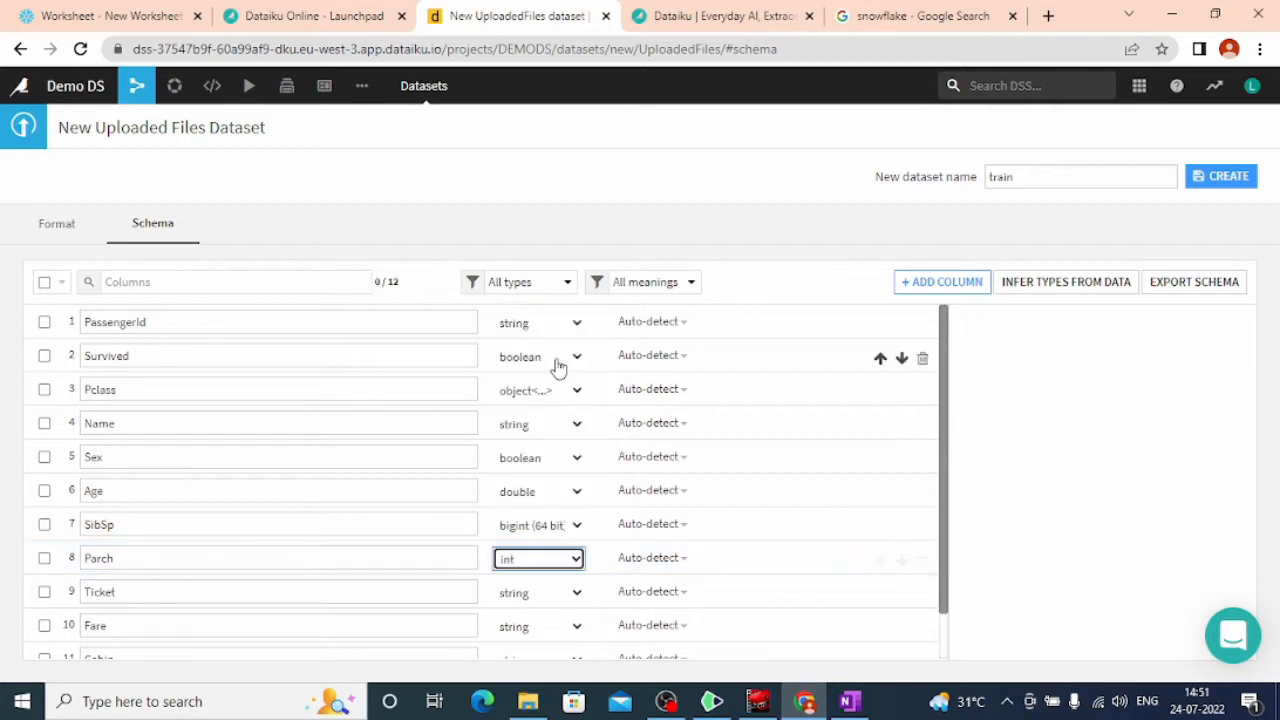
left_click(538, 593)
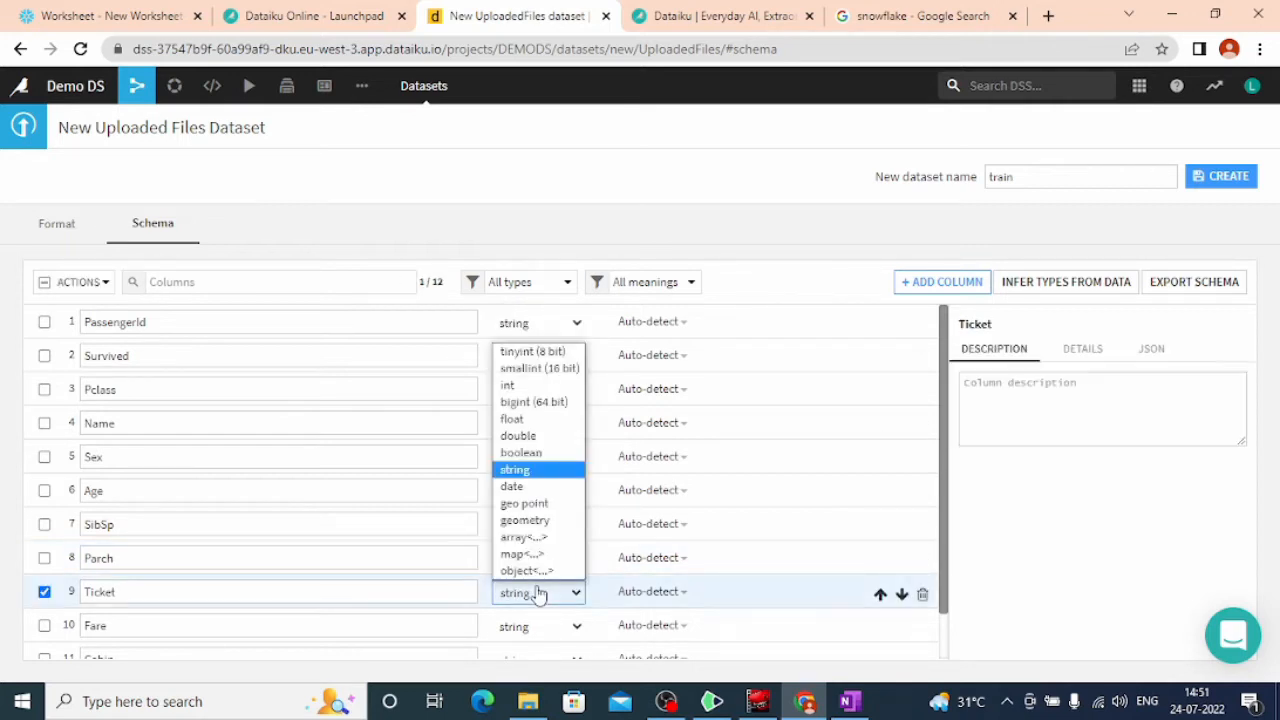
left_click(515, 469)
- Set the schema types of the Fare column to float and of the Cabin and Embarked columns to object
scroll(948, 420, "down", 2)
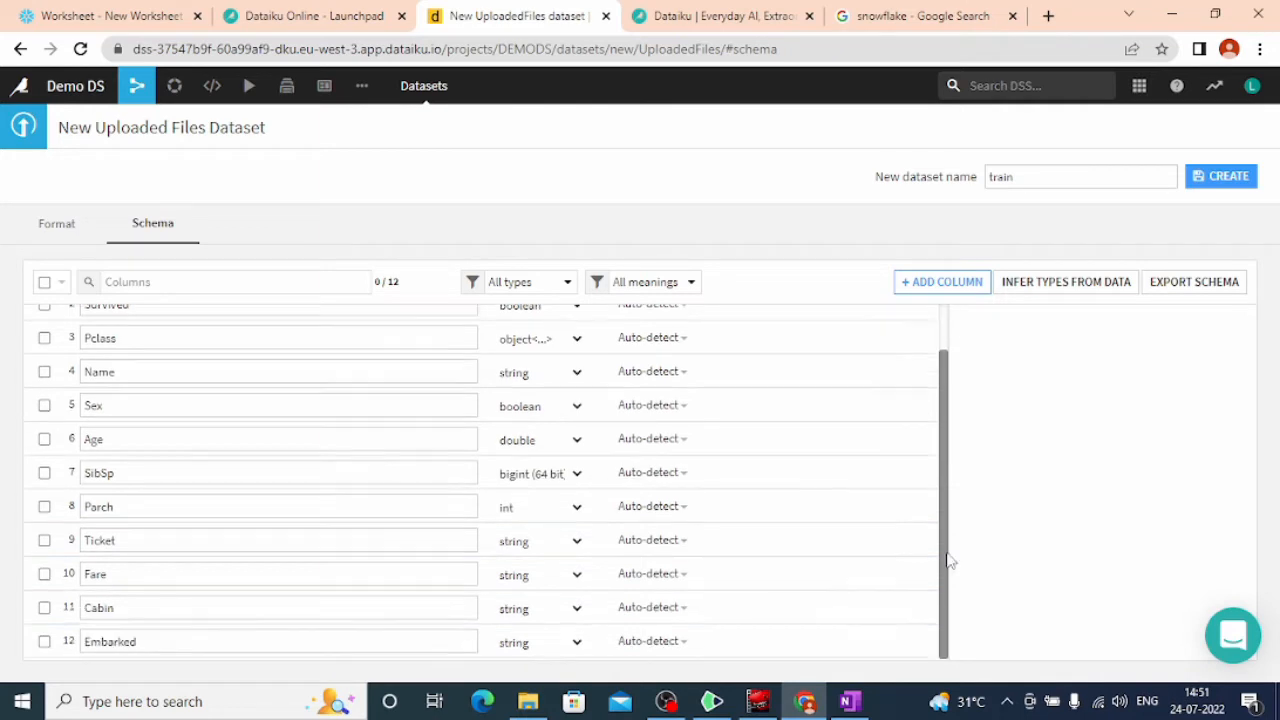
left_click(534, 586)
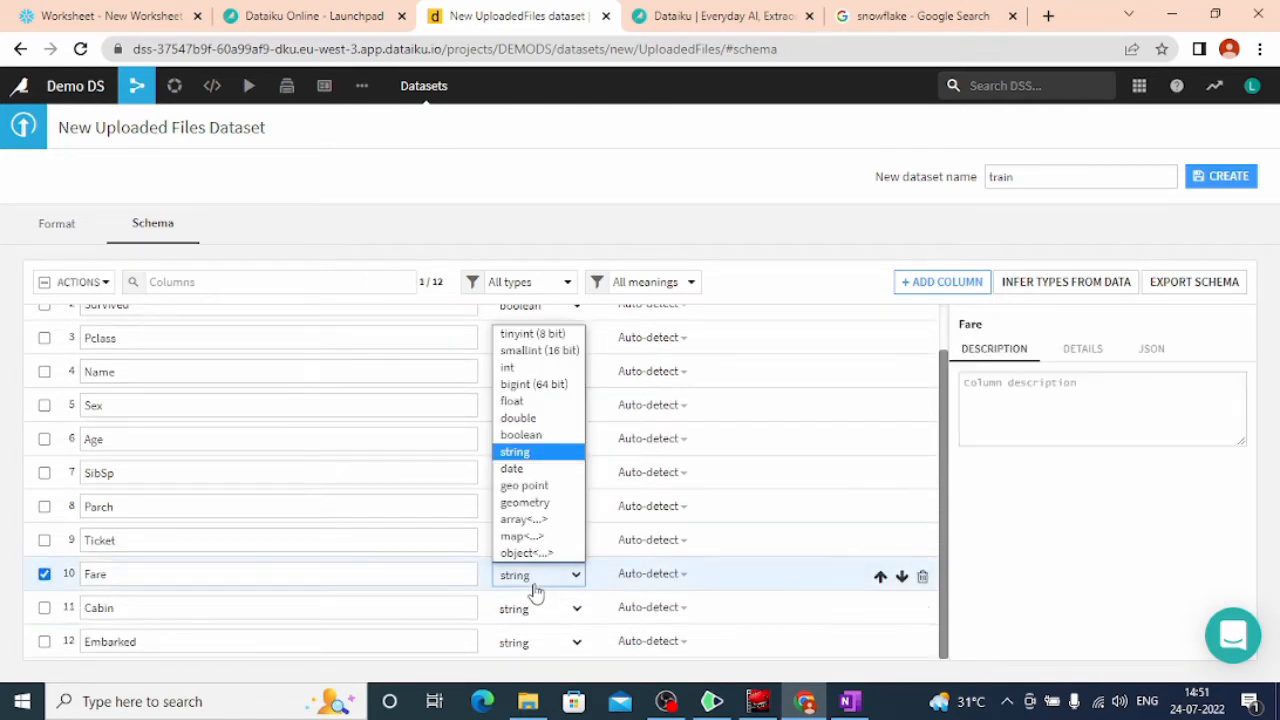
left_click(526, 401)
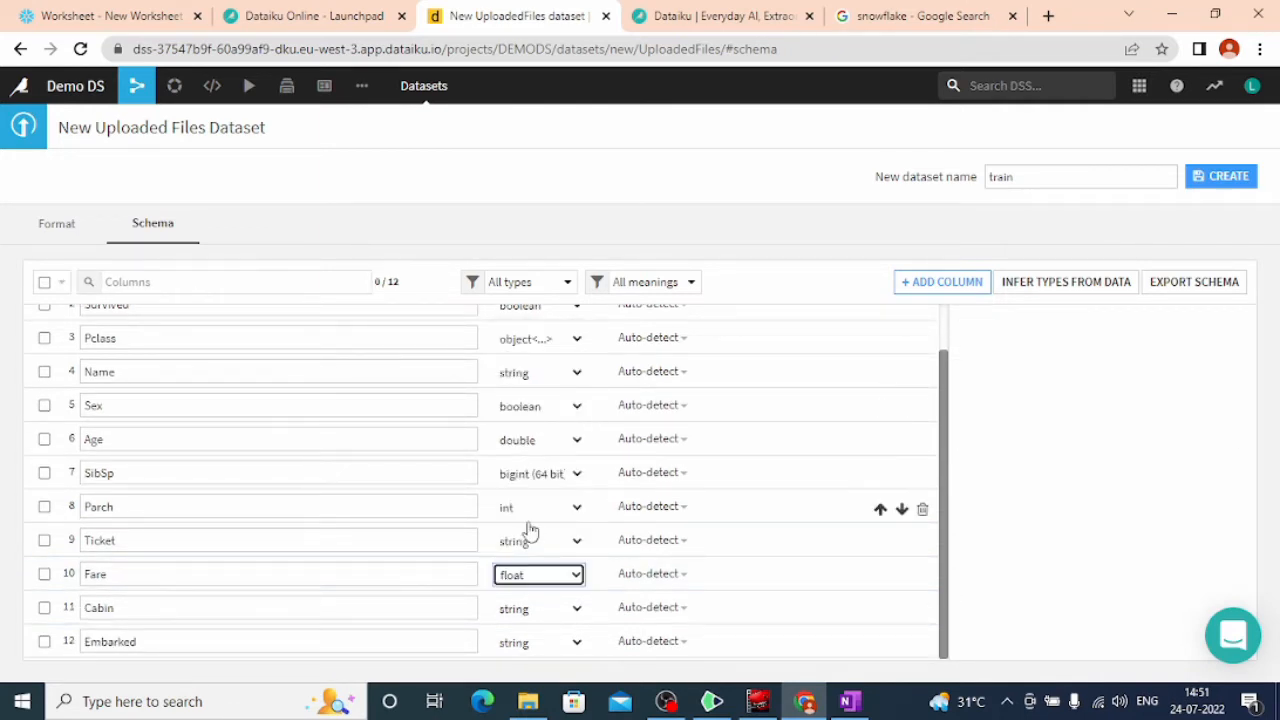
left_click(527, 612)
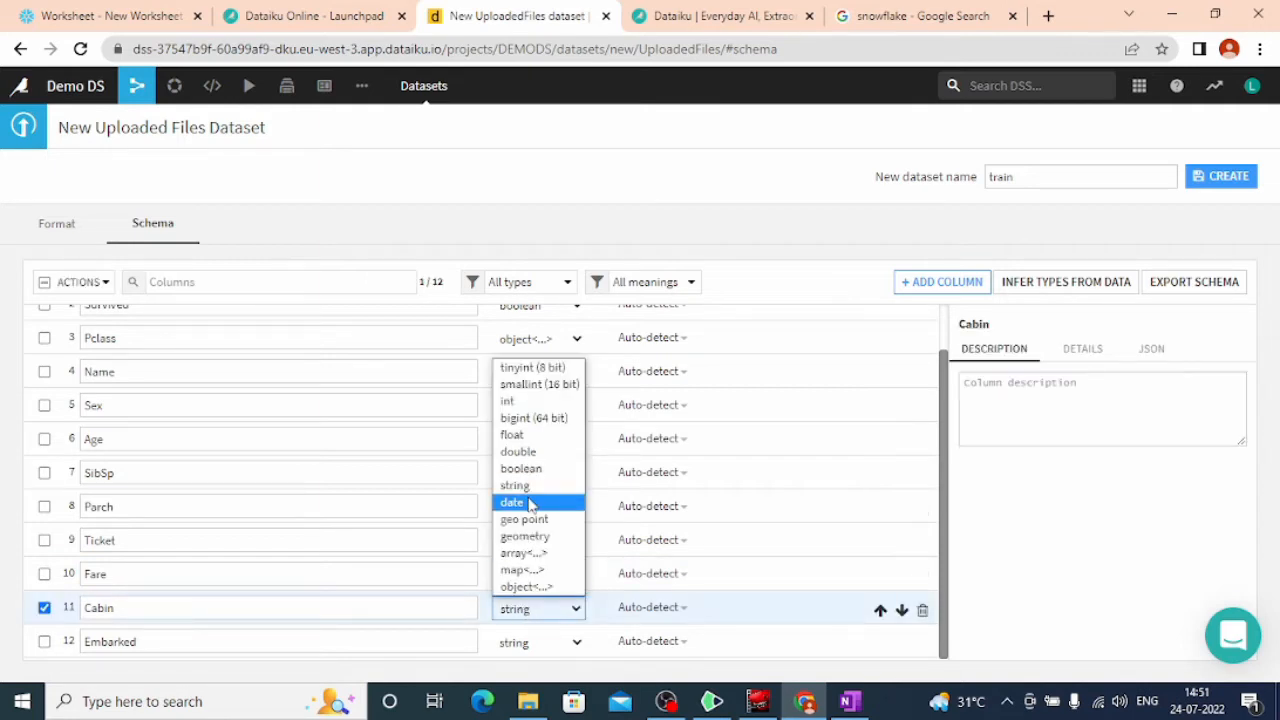
left_click(522, 587)
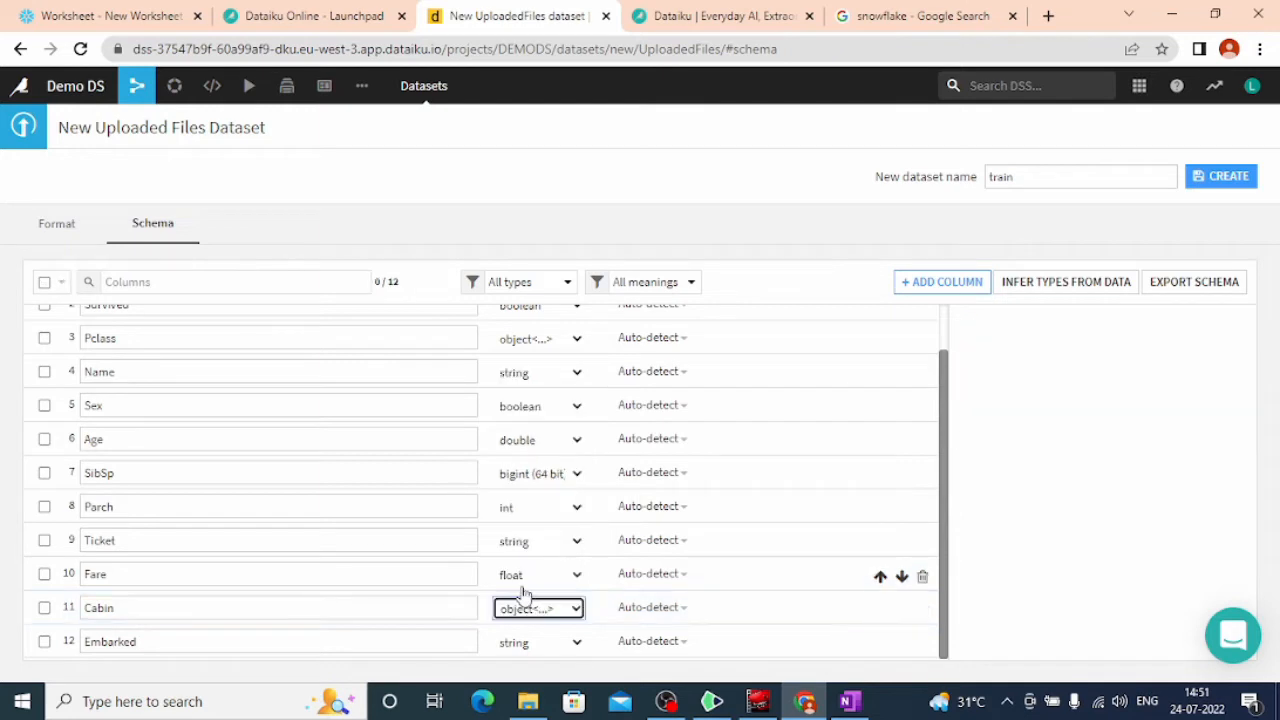
left_click(527, 655)
left_click(527, 617)
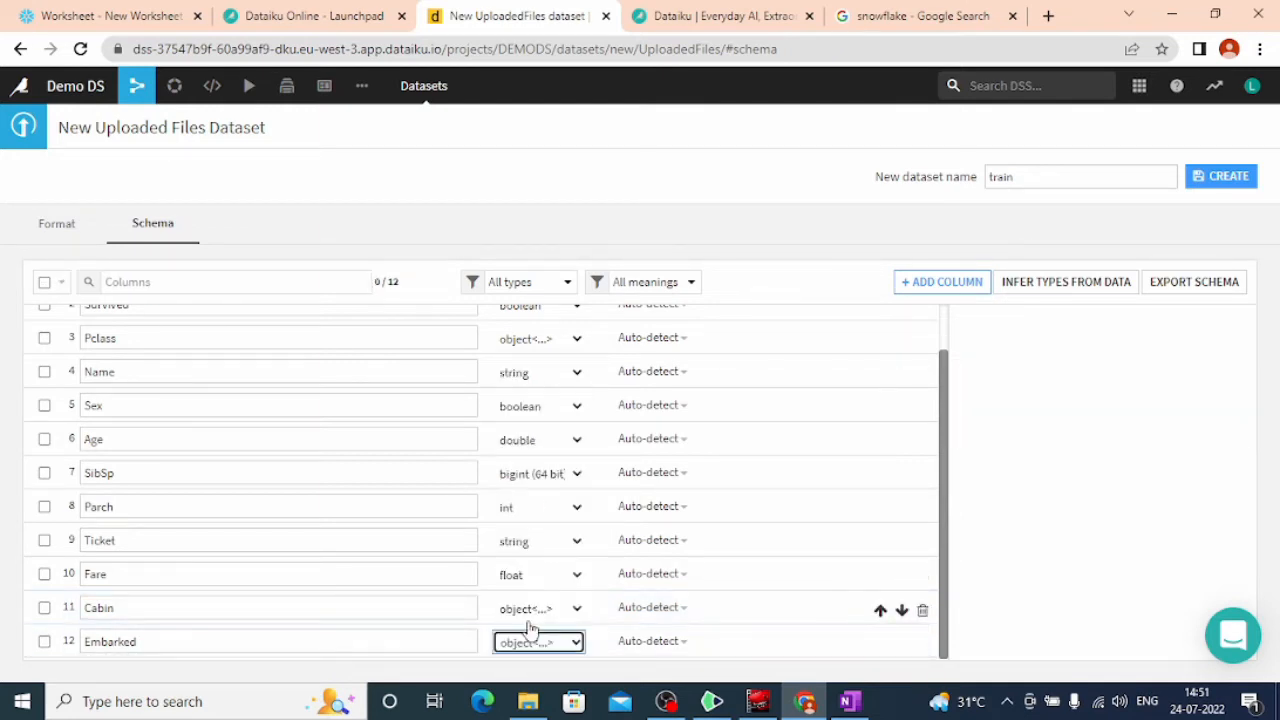
- Look through the meaning options available for the PassengerId column and leave it on Auto-detect
left_click_drag(944, 363, 945, 309)
left_click(686, 322)
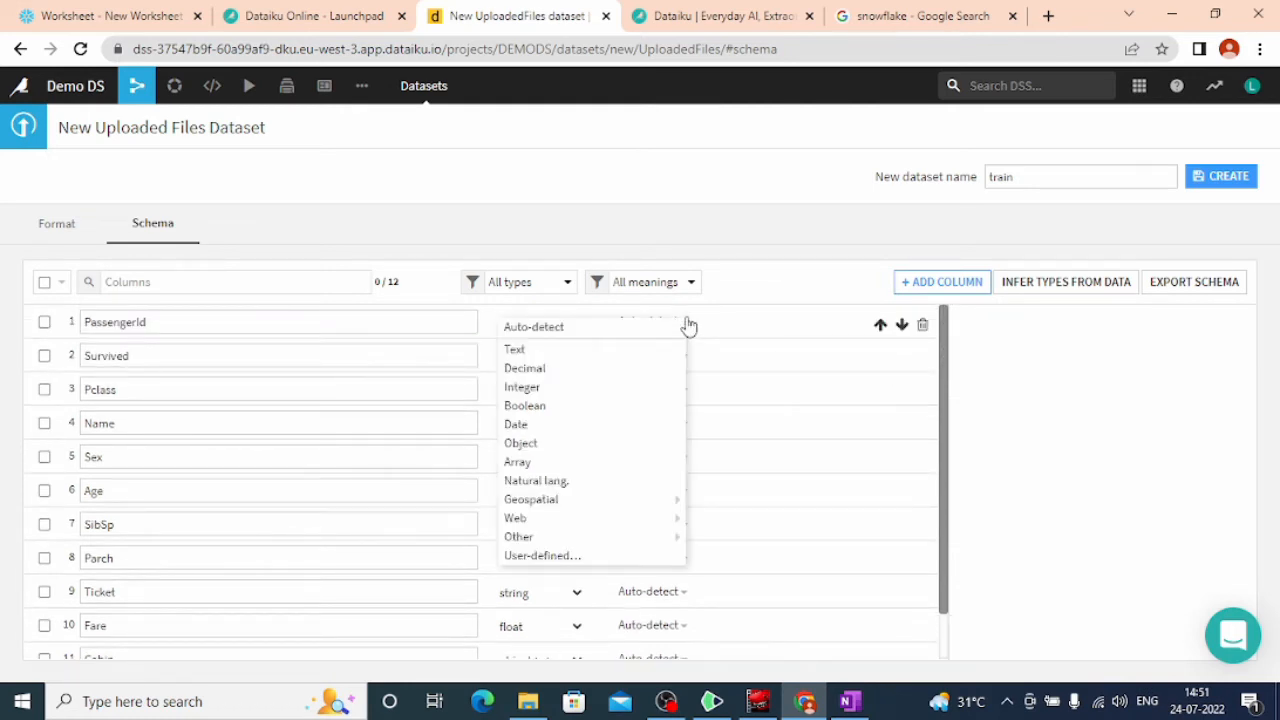
left_click(774, 286)
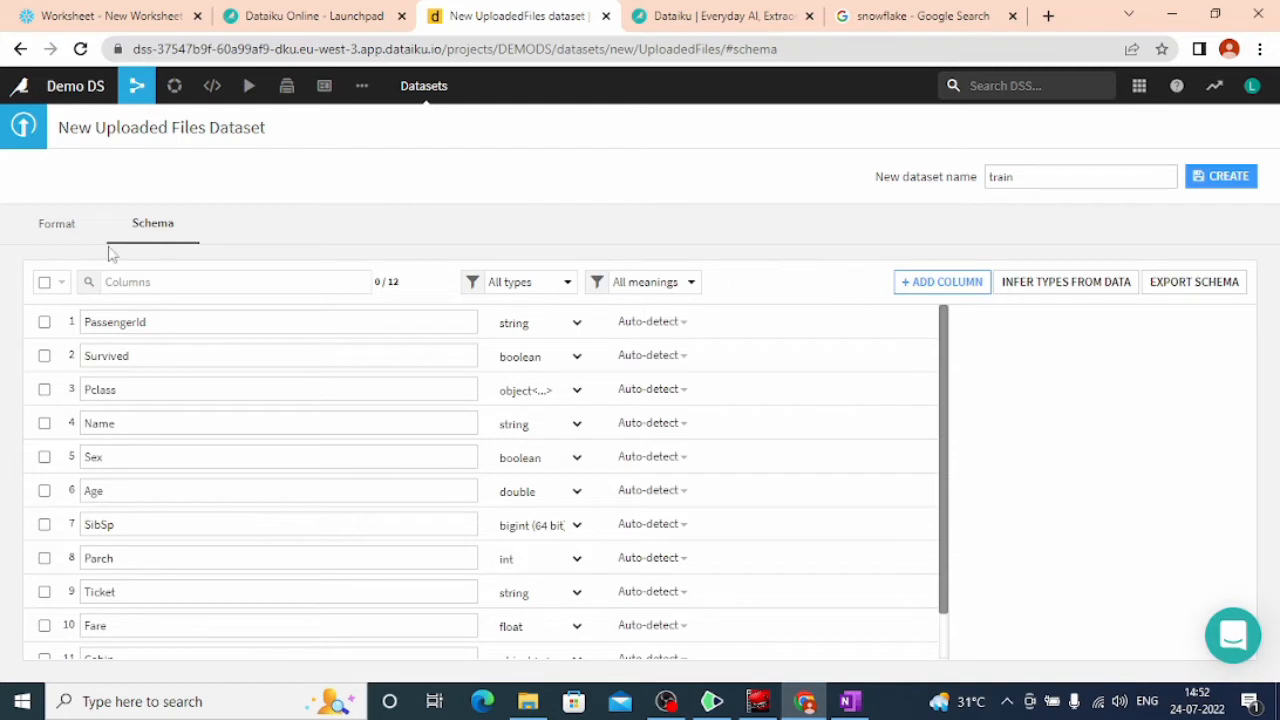
- Recheck the format preview and the schema, and create the dataset under the name train
left_click(45, 238)
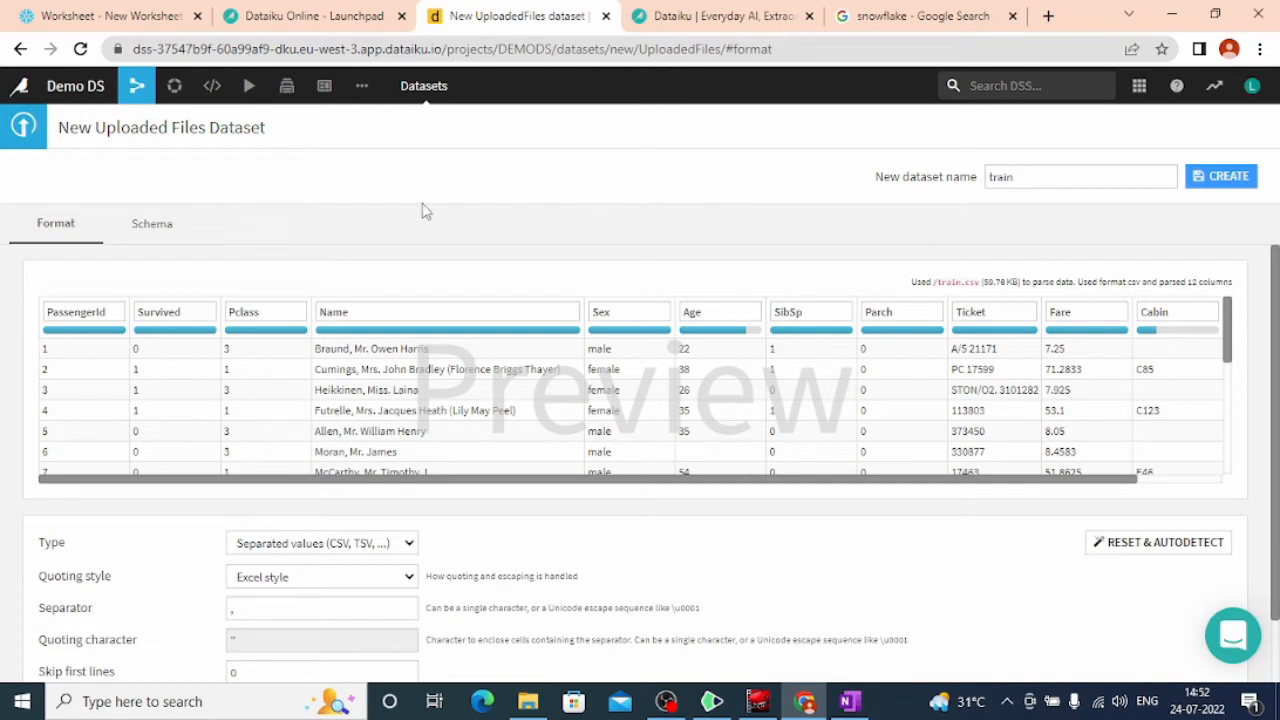
left_click(176, 228)
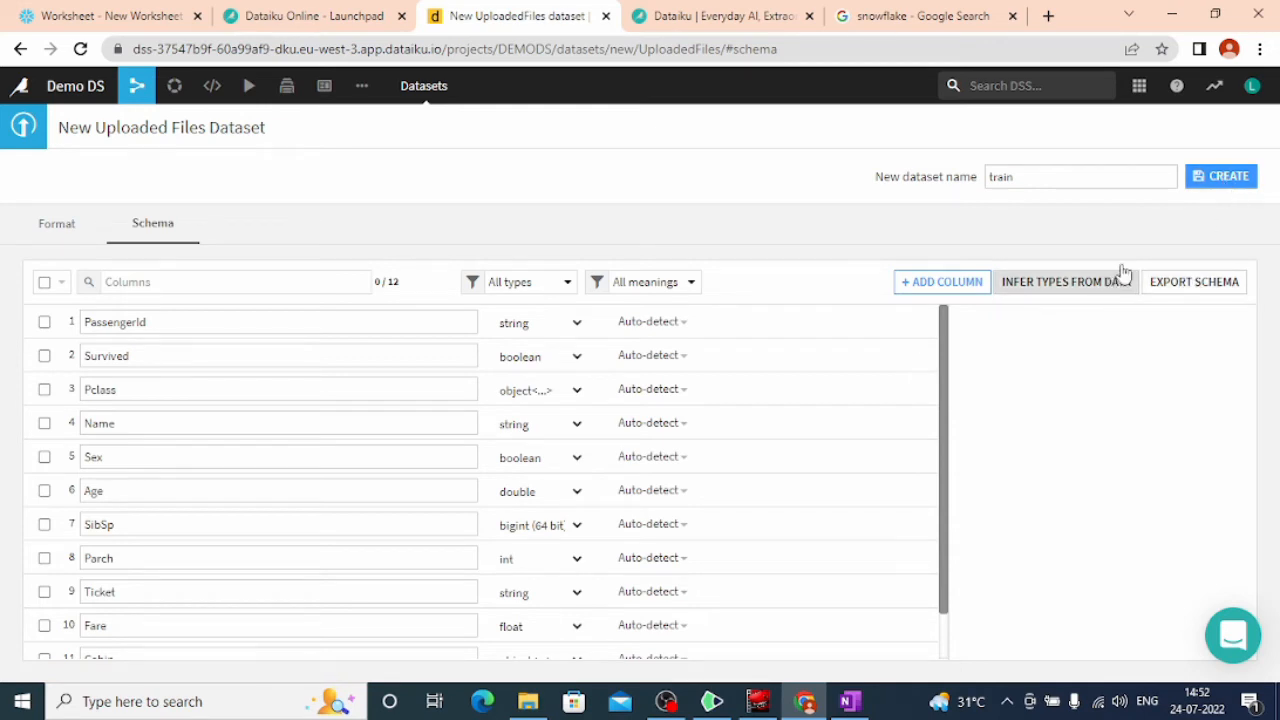
left_click(1212, 174)
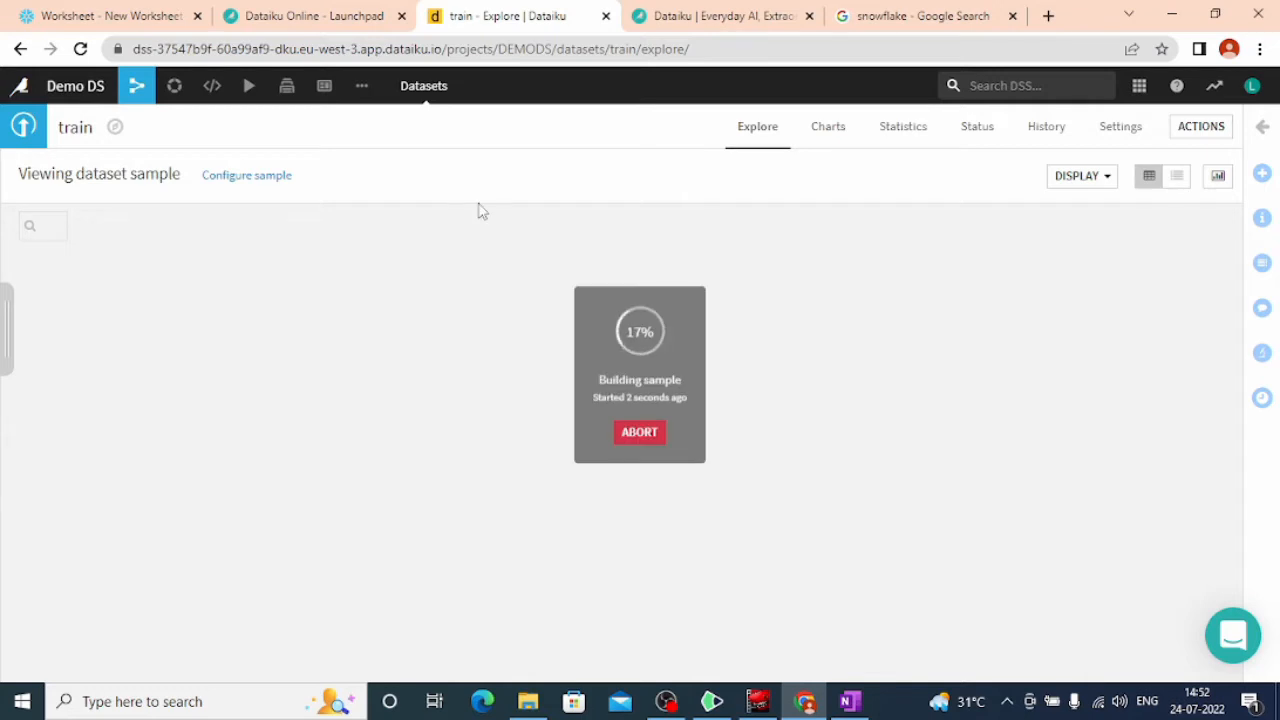
- Go to the project's Flow and shift the view of the train dataset toward the upper-left of the canvas
mouse_move(147, 93)
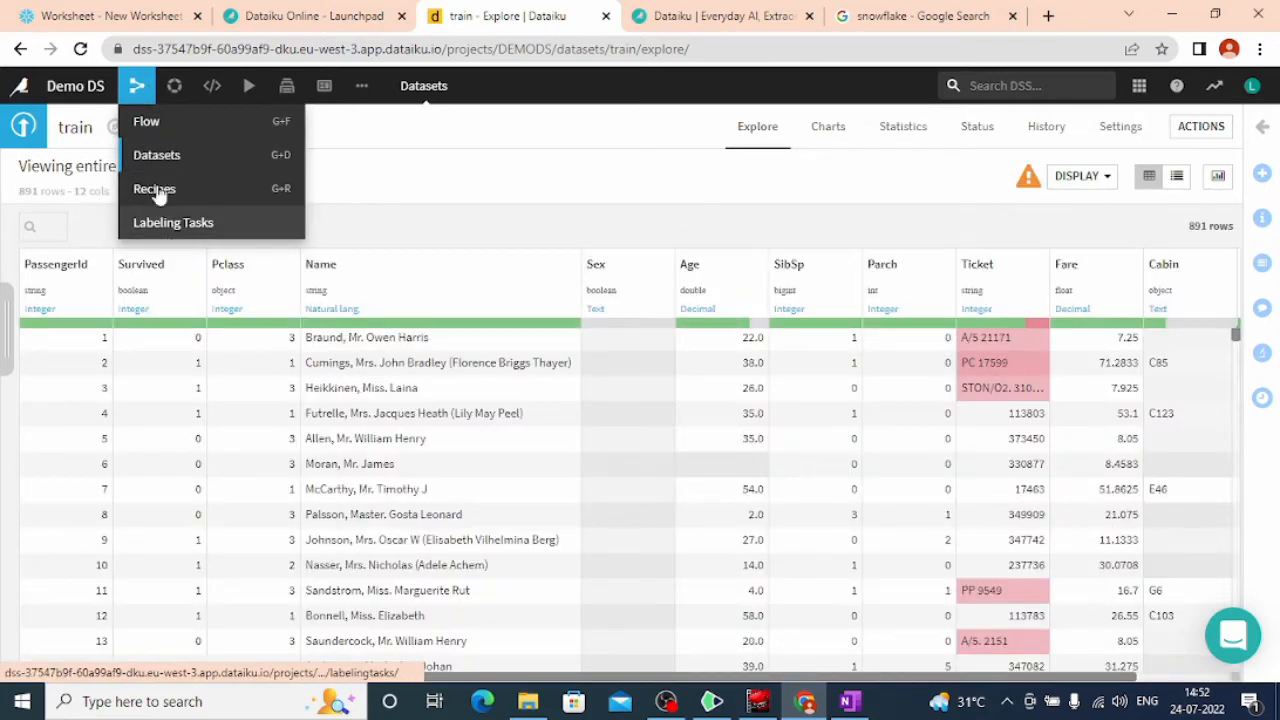
left_click(145, 121)
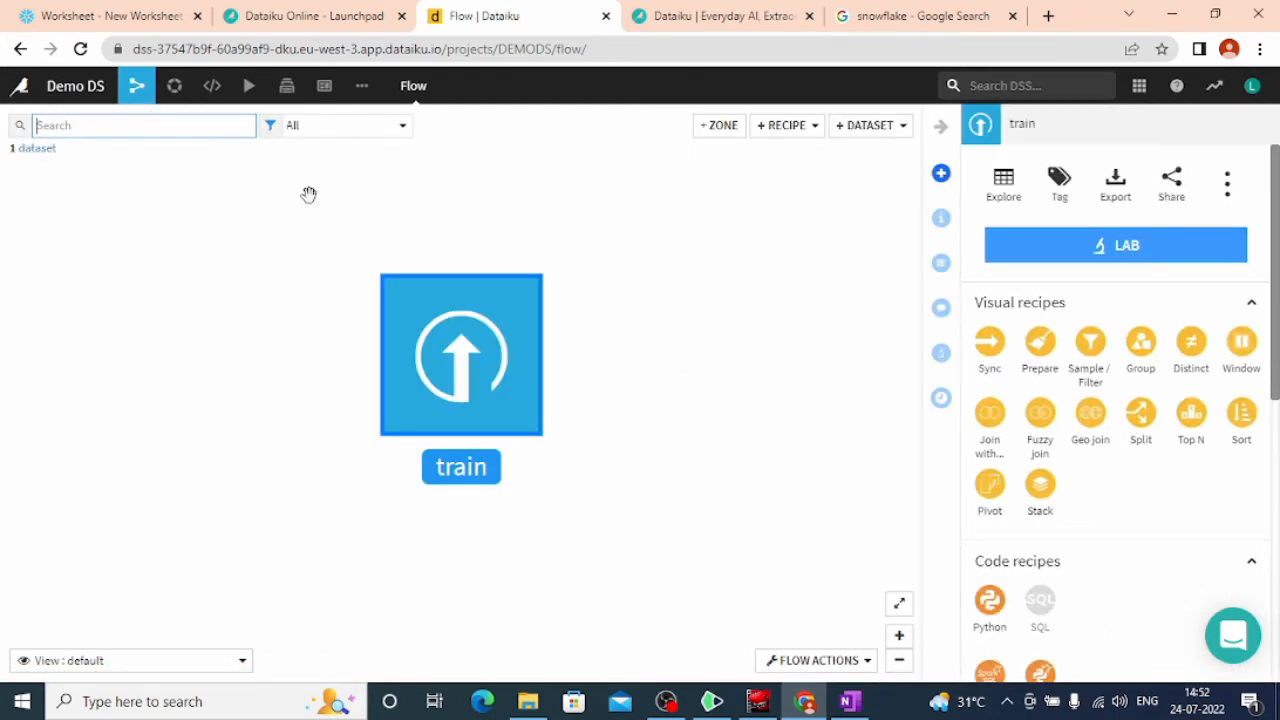
left_click_drag(443, 312, 117, 254)
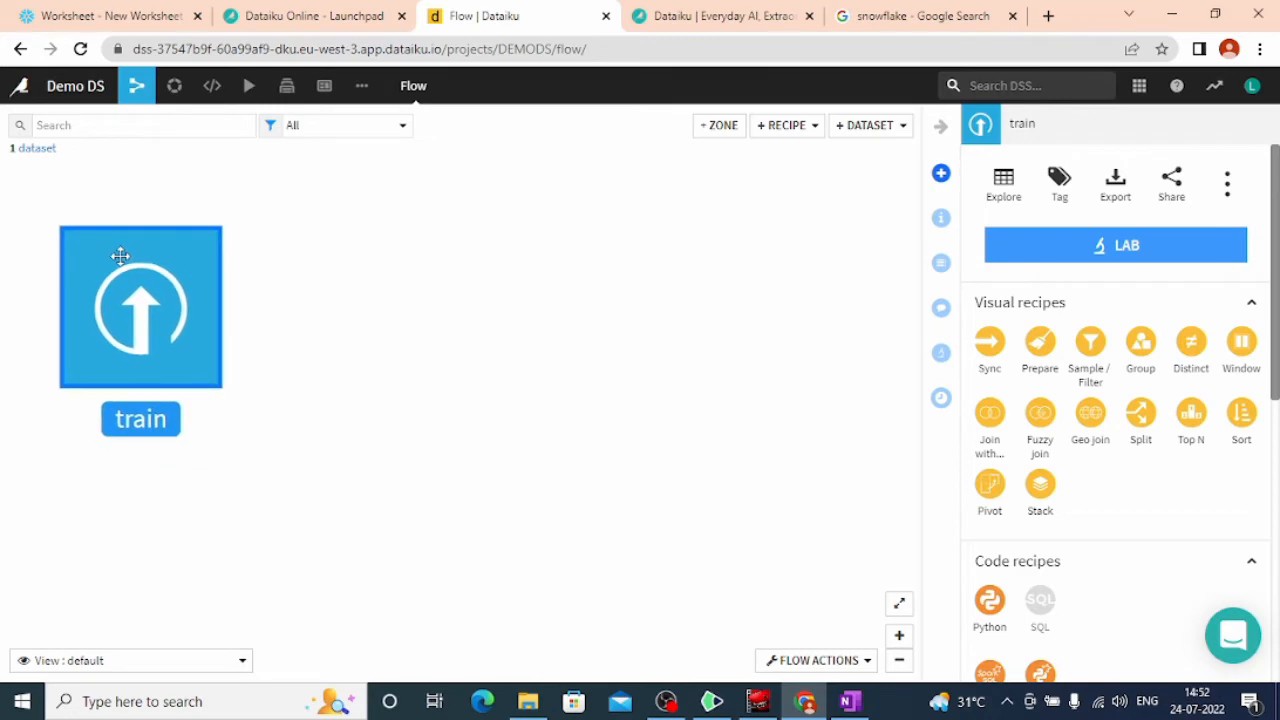
- Open the train dataset from the Flow, read its data warnings and close them
double_click(120, 262)
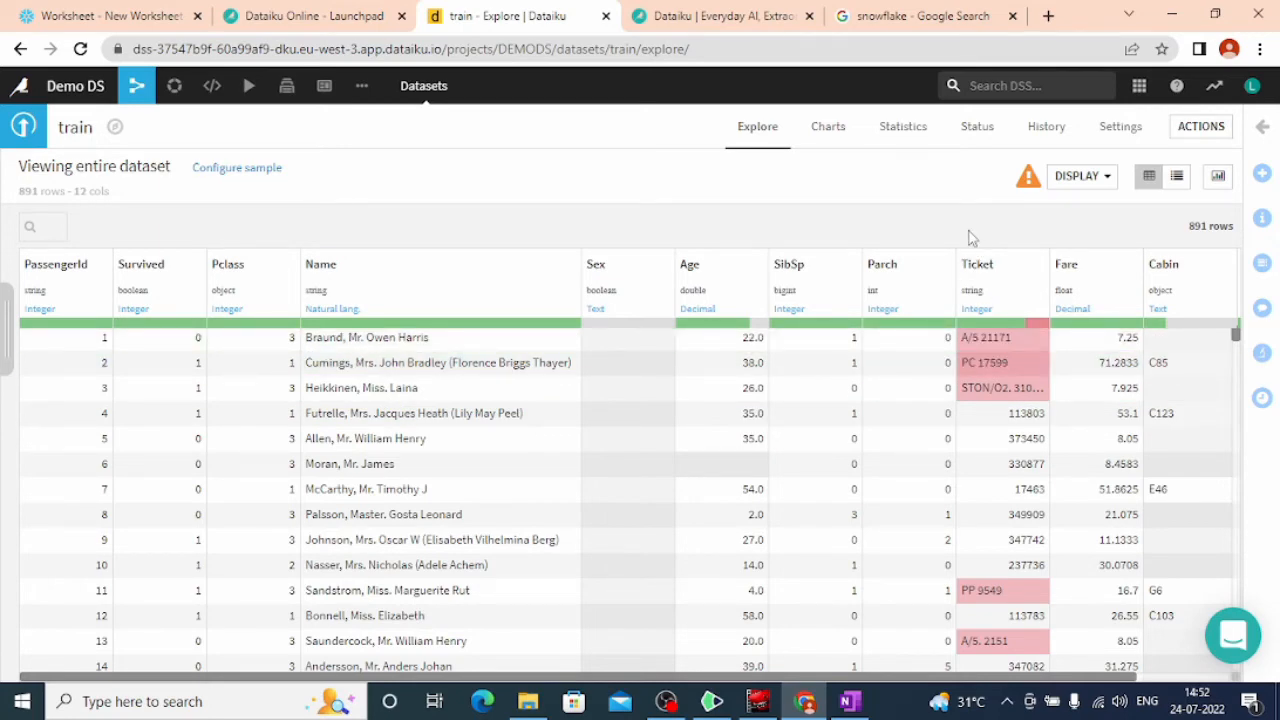
left_click(1028, 177)
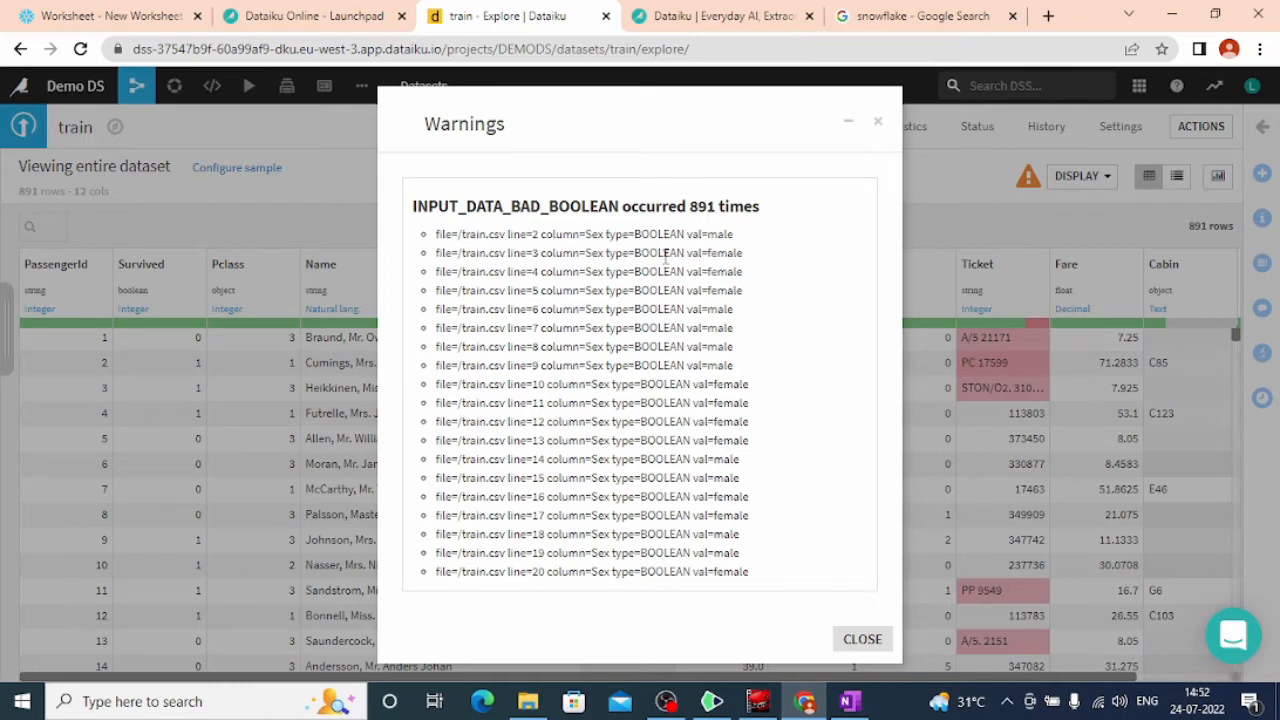
left_click(845, 641)
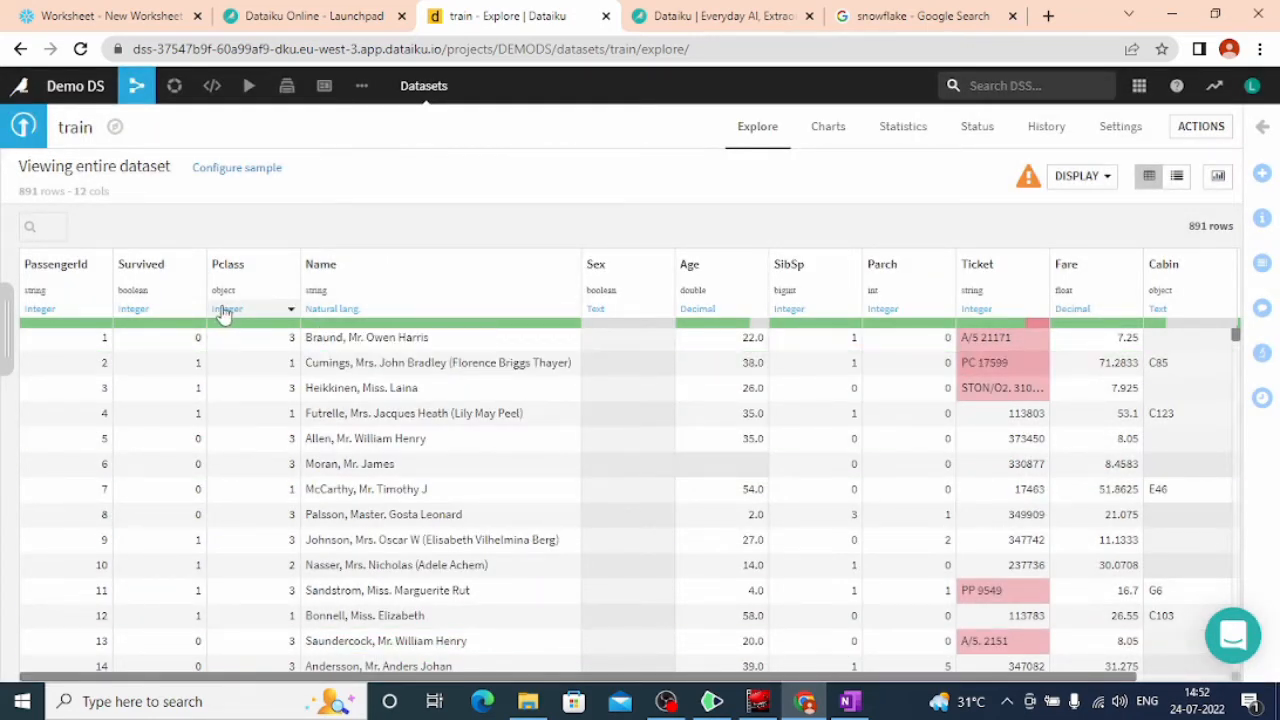
- Change the Sex column's storage type to Complex object without refreshing the sample
left_click(651, 293)
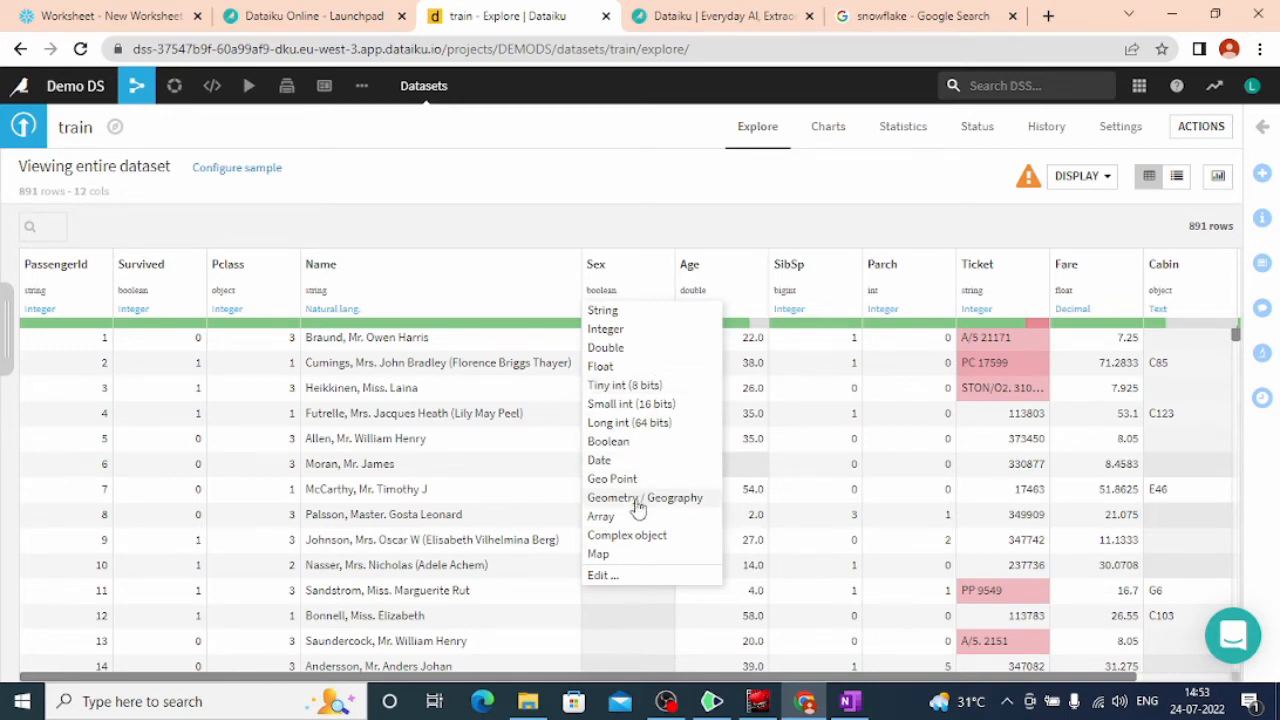
left_click(633, 535)
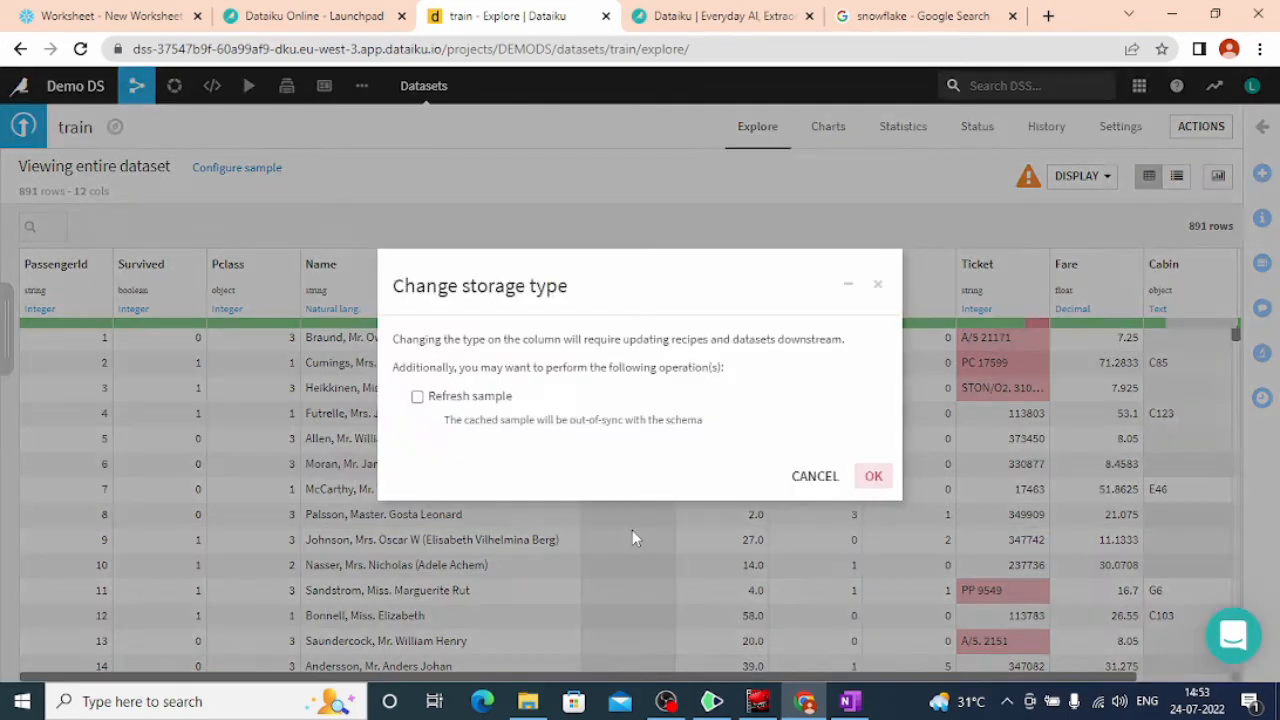
left_click(868, 476)
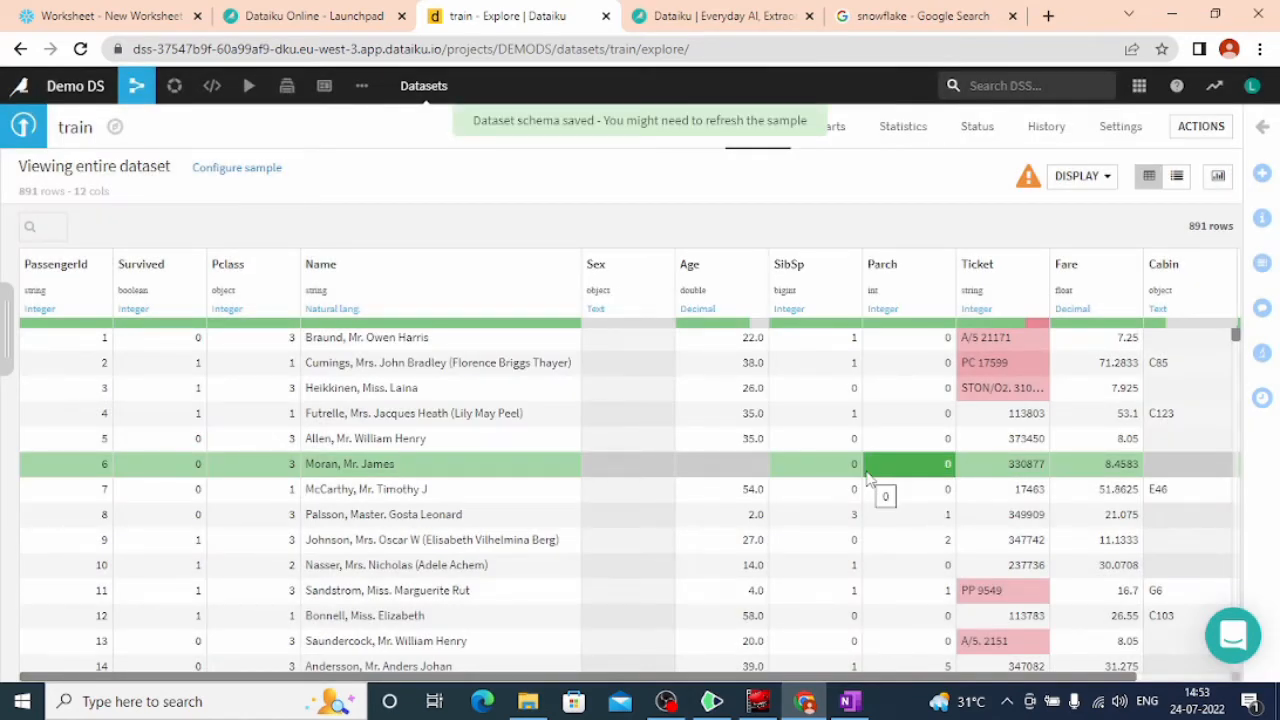
- Set the Sex column's meaning to Object and reopen its list of meanings
left_click(618, 312)
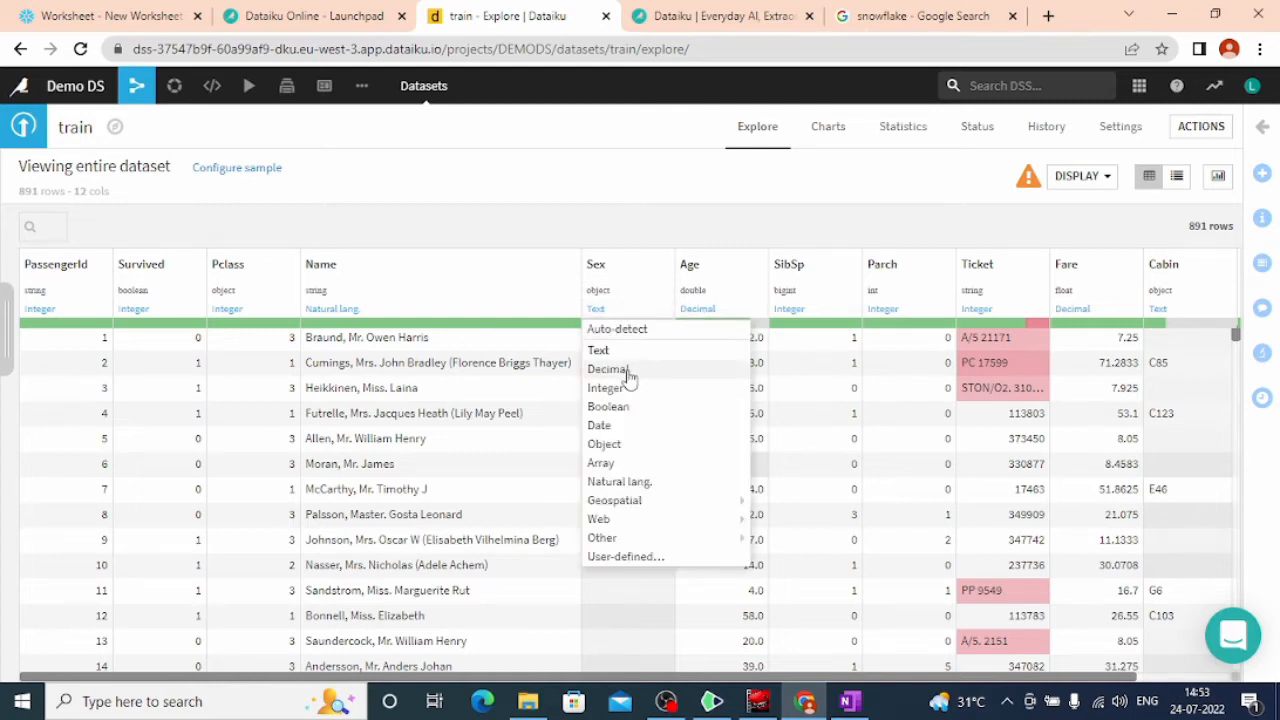
left_click(617, 444)
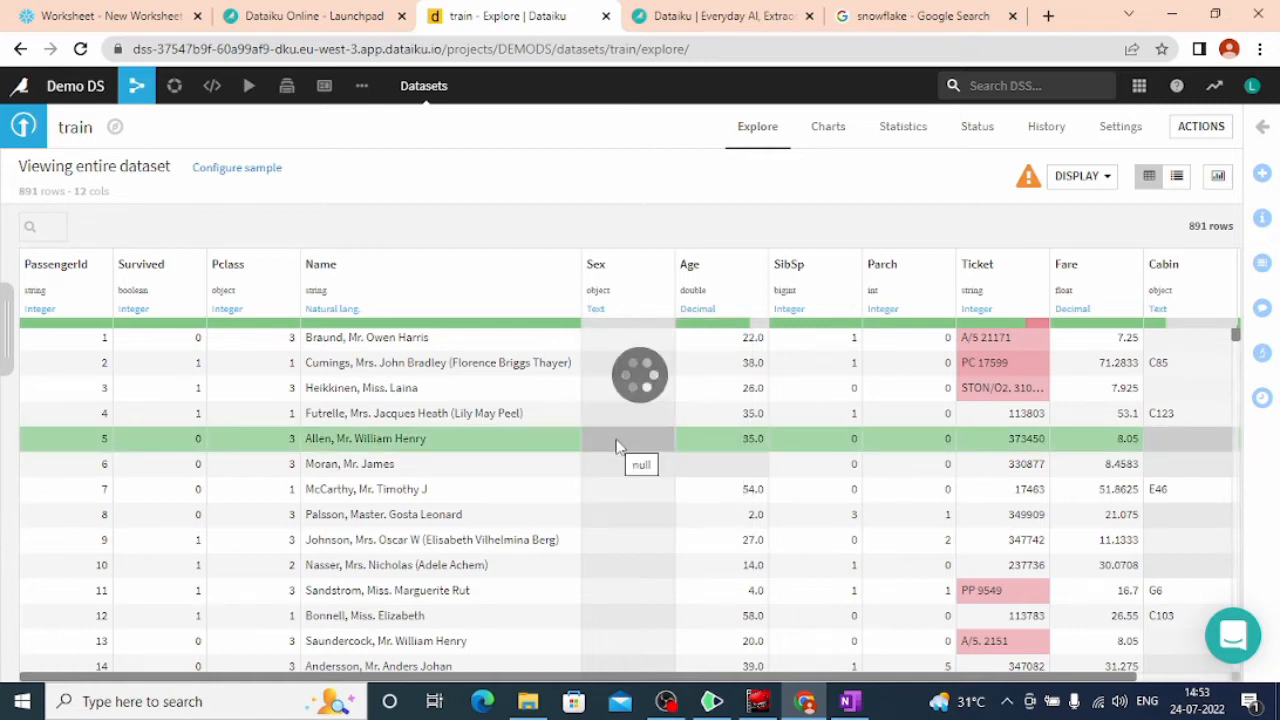
left_click(620, 310)
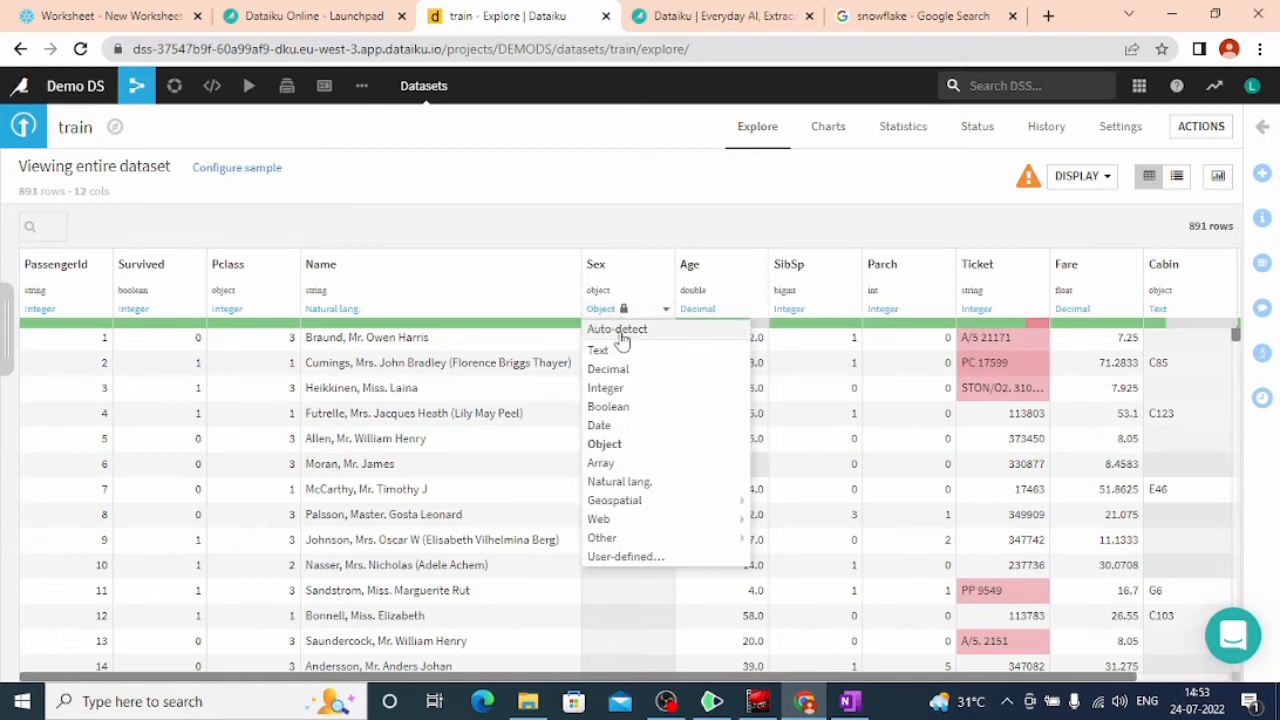
- Set the Sex column's meaning to Text and its storage type to String, refreshing the sample with the change
left_click(620, 350)
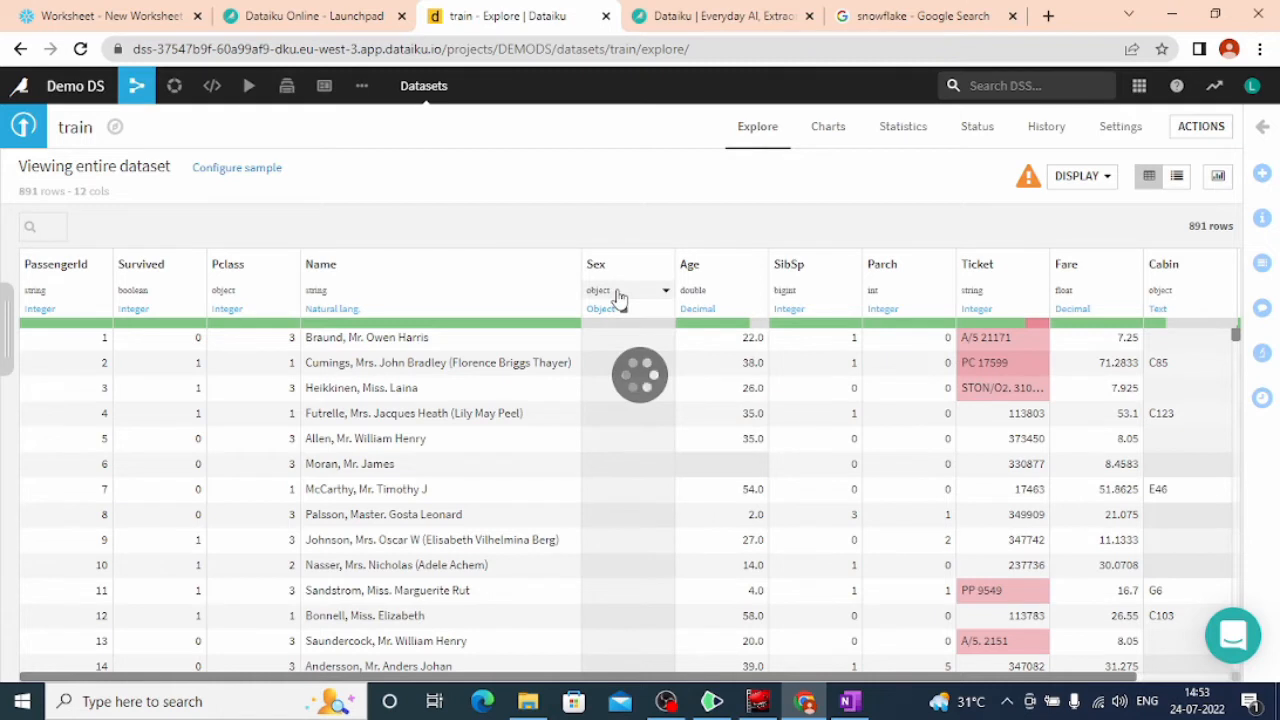
left_click(615, 296)
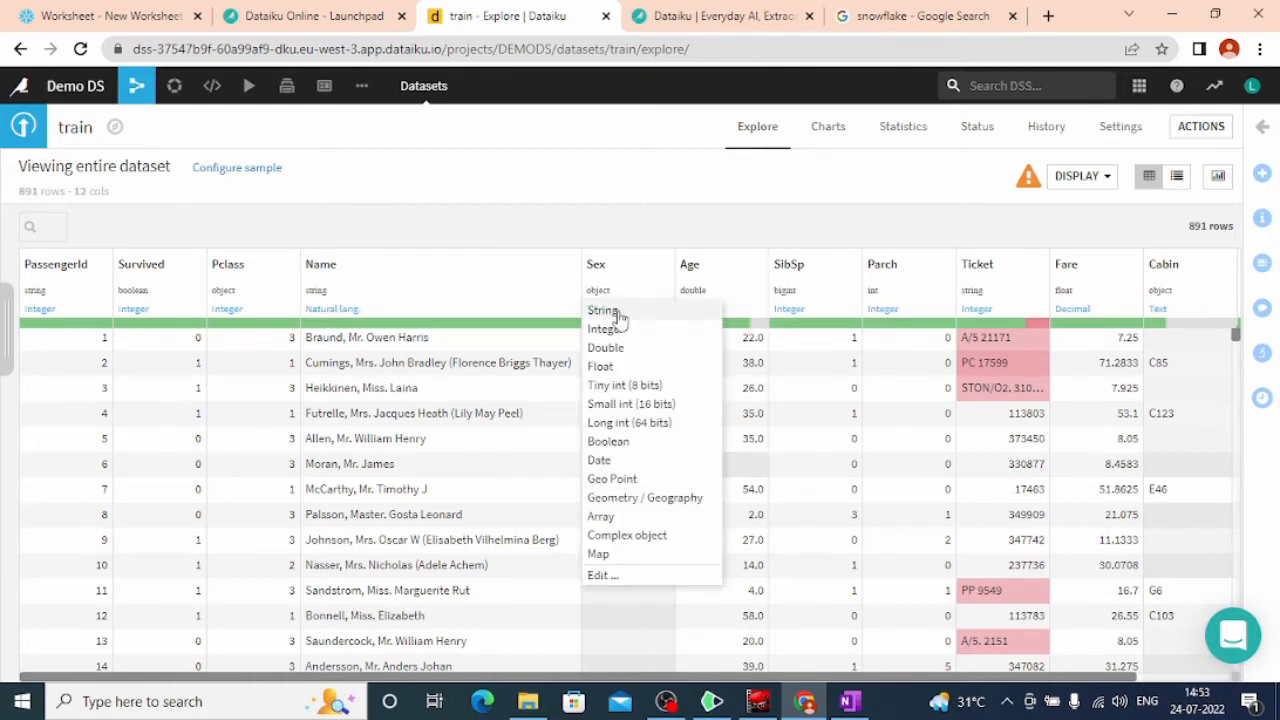
left_click(619, 312)
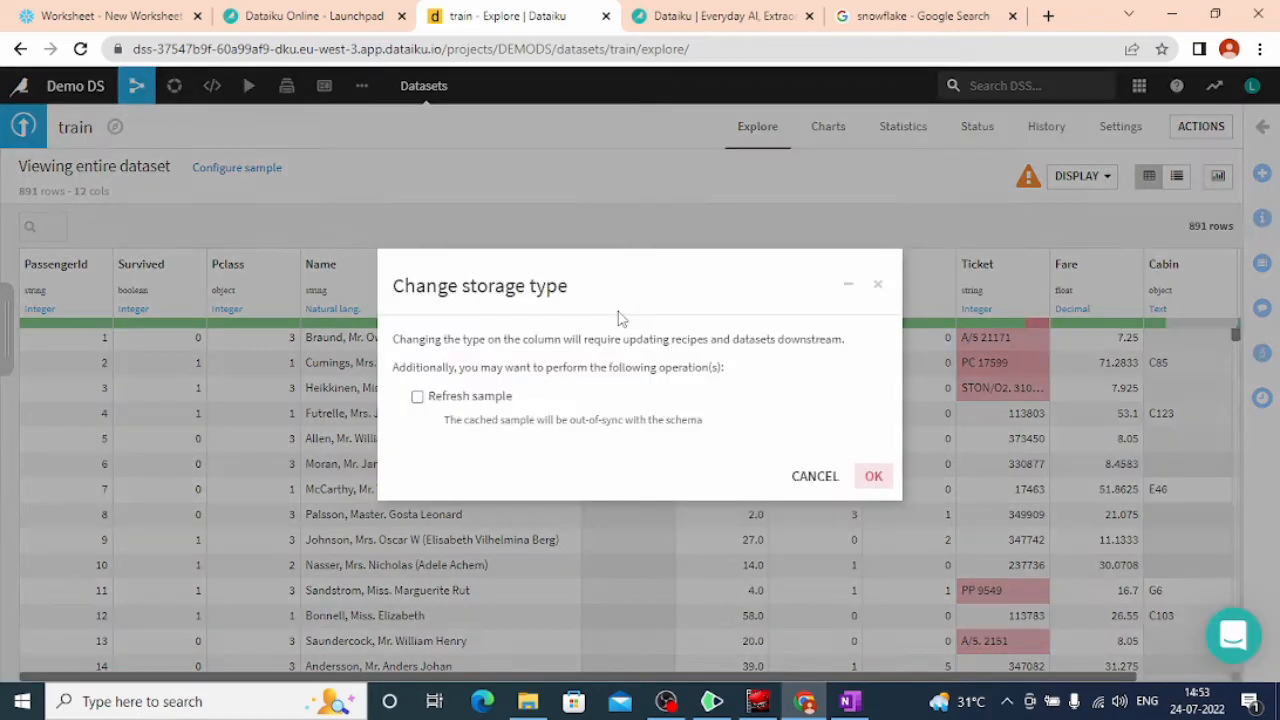
left_click(417, 398)
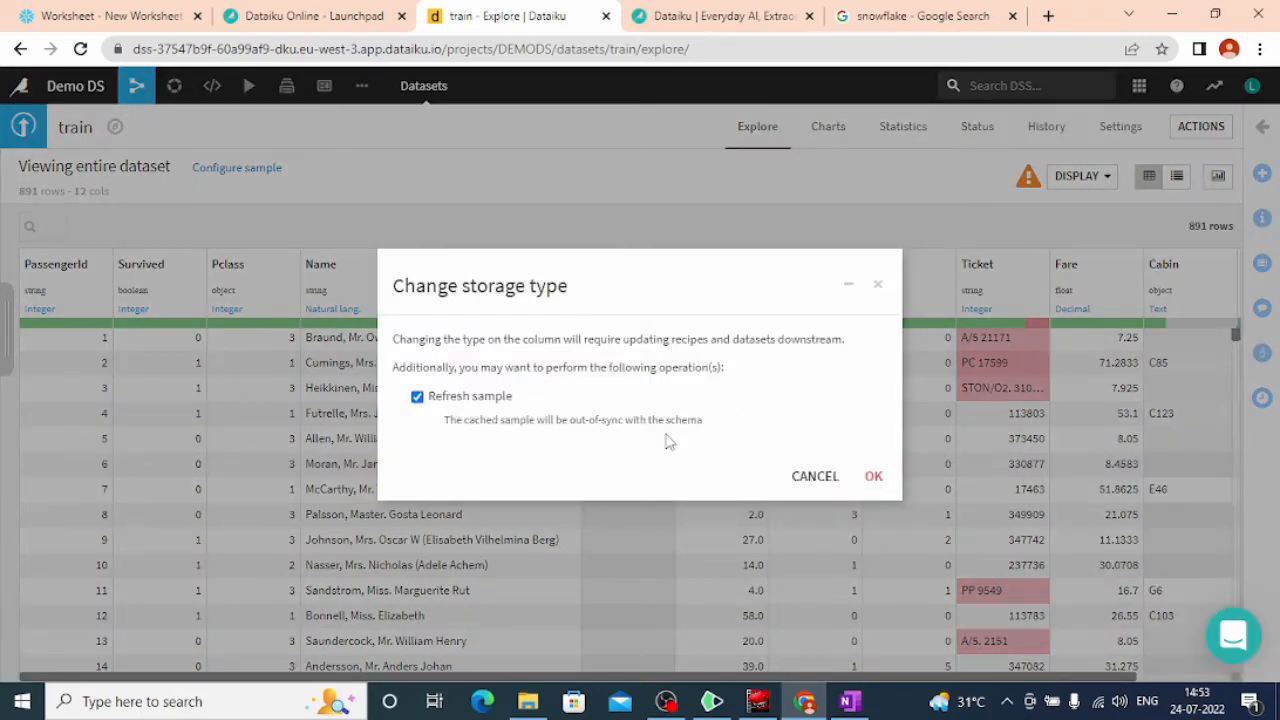
left_click(870, 477)
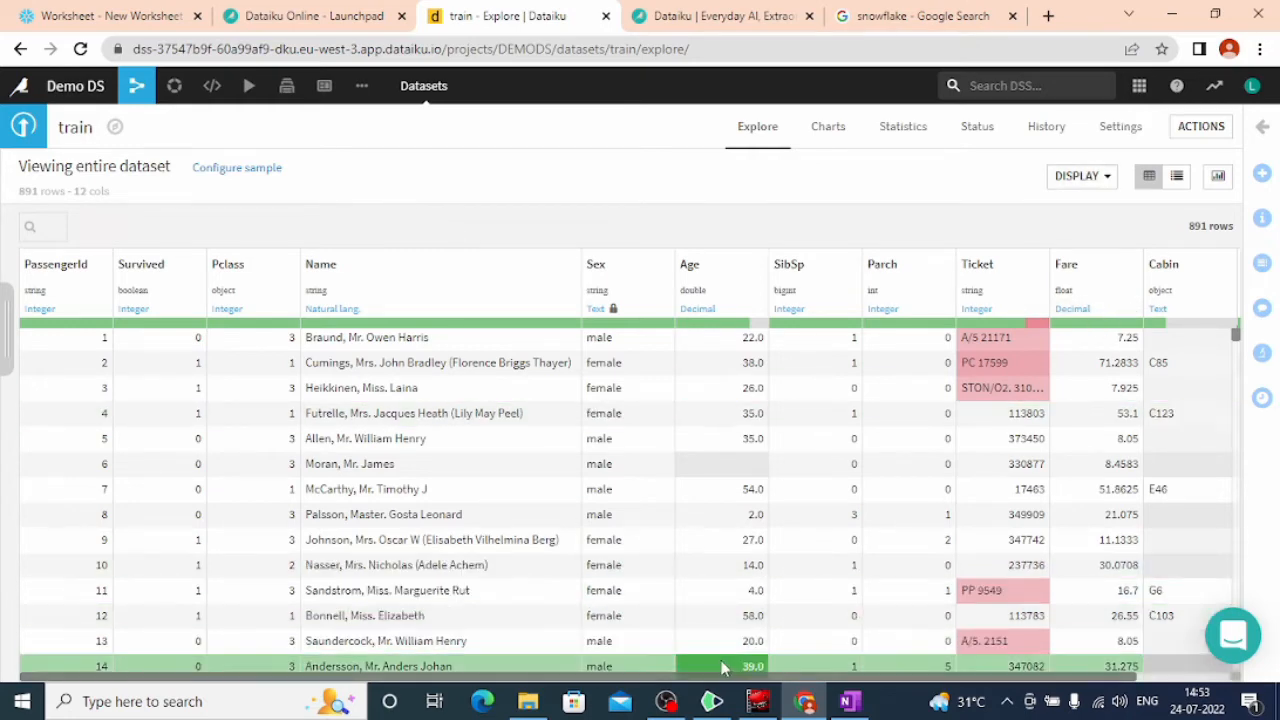
left_click_drag(733, 677, 620, 680)
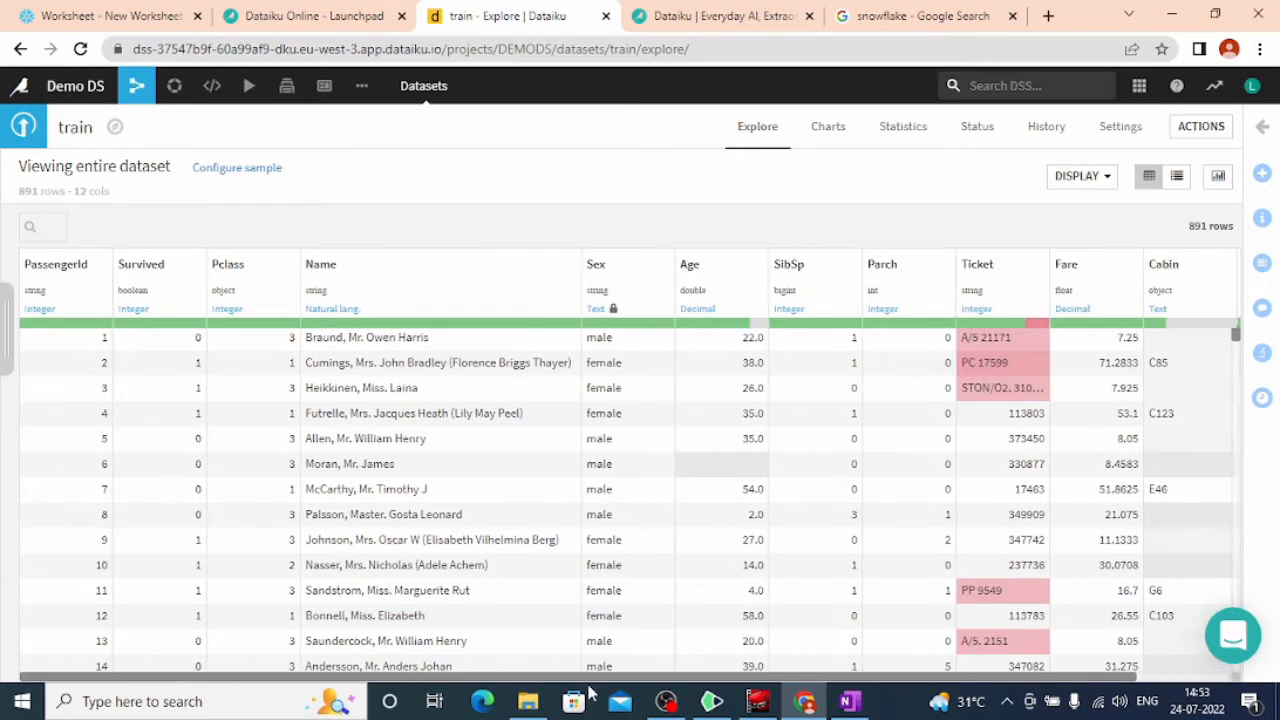
- Open the sample settings of the train dataset and set the sampling method to Last records
left_click(235, 170)
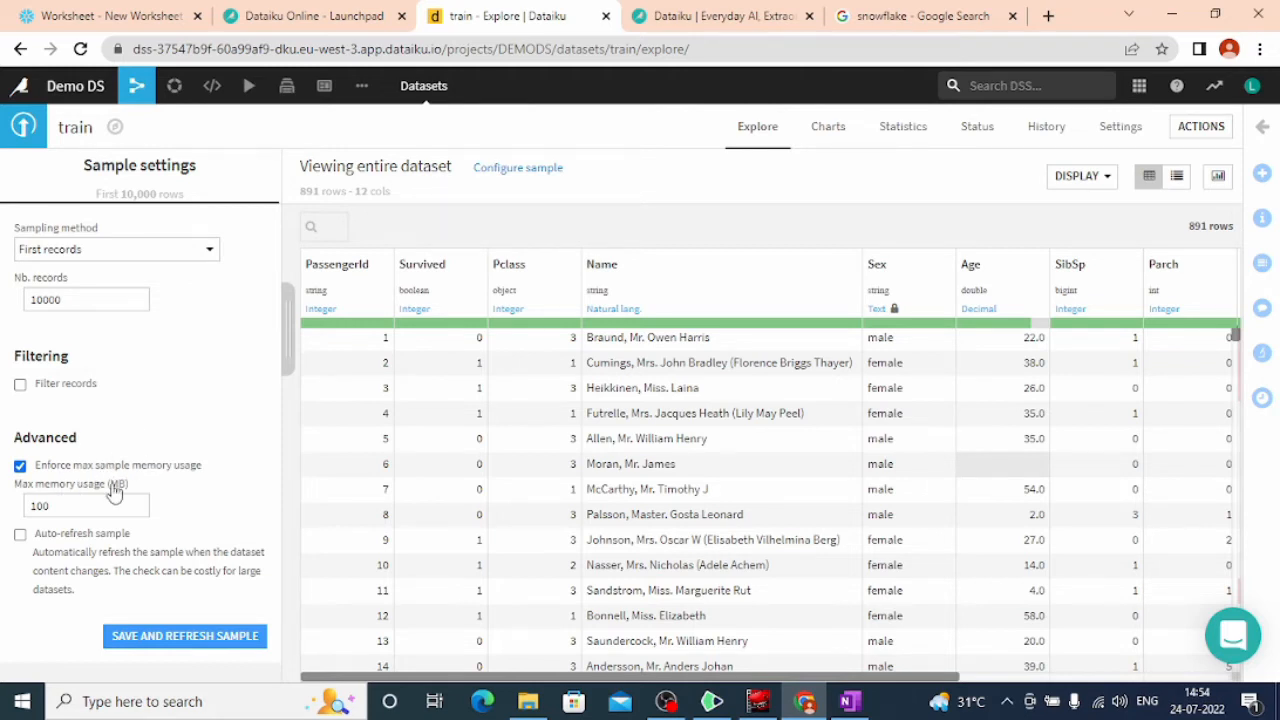
left_click(147, 258)
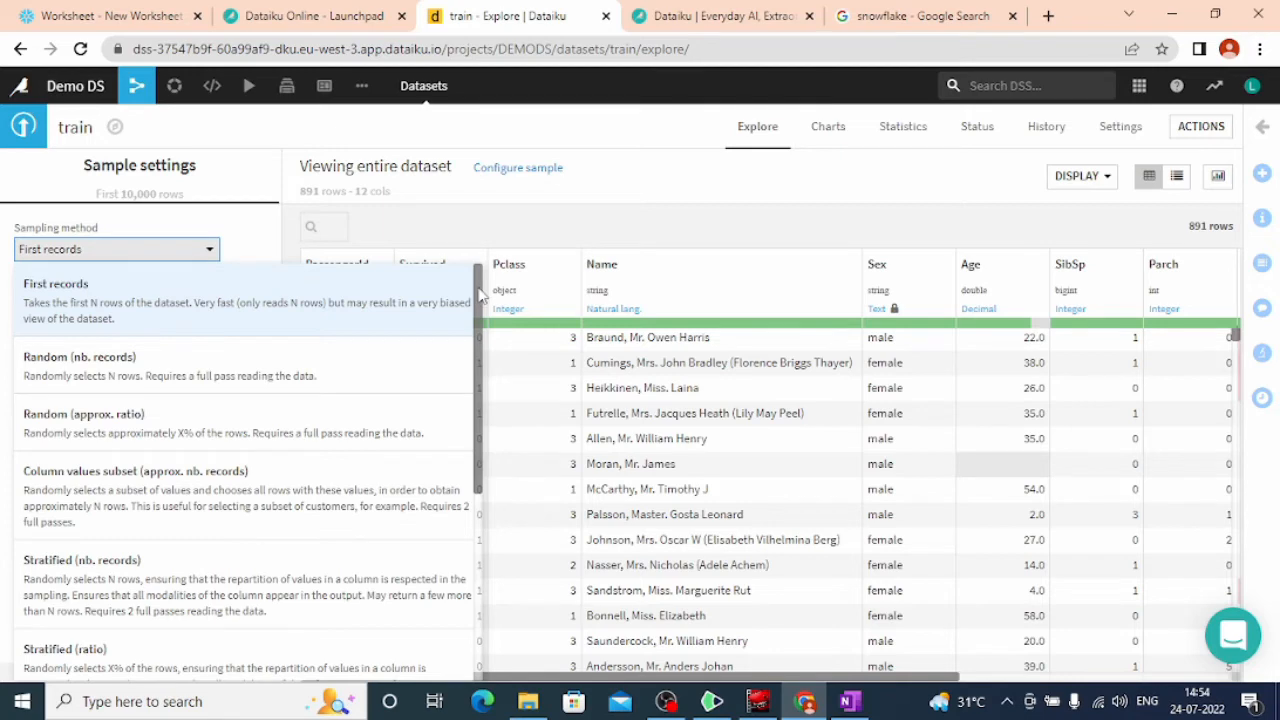
left_click_drag(480, 295, 480, 314)
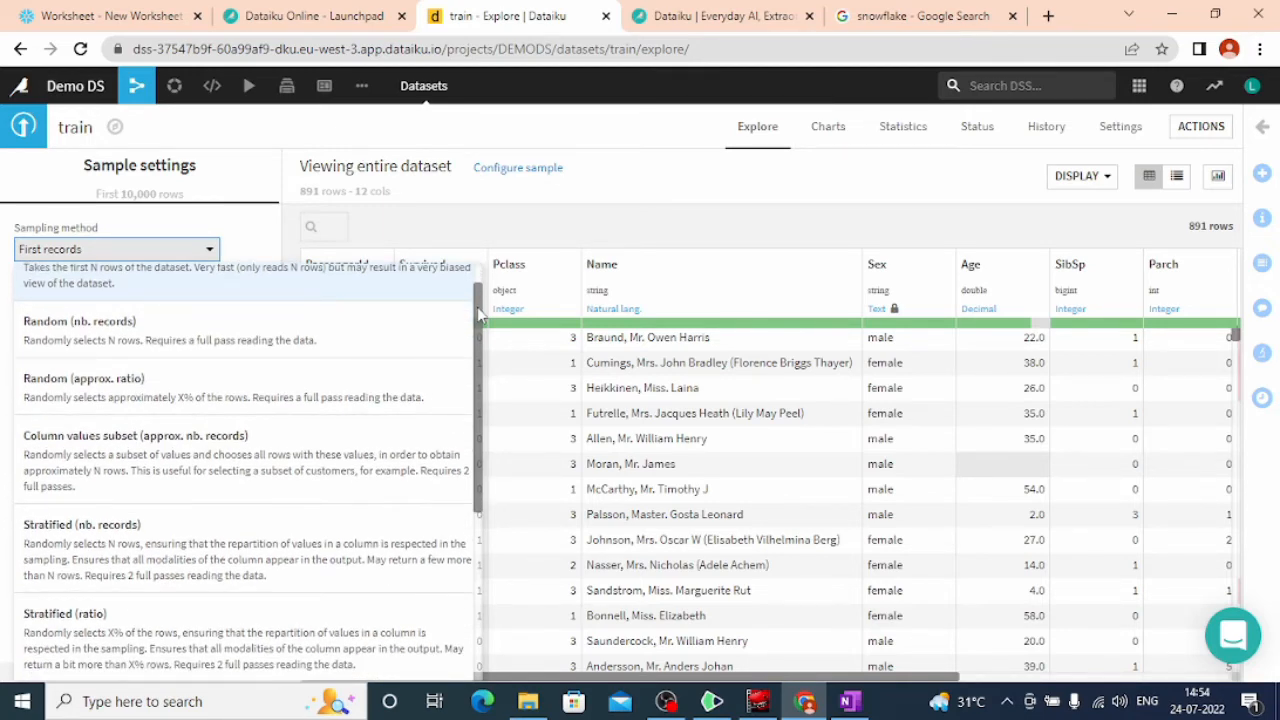
left_click_drag(480, 314, 480, 513)
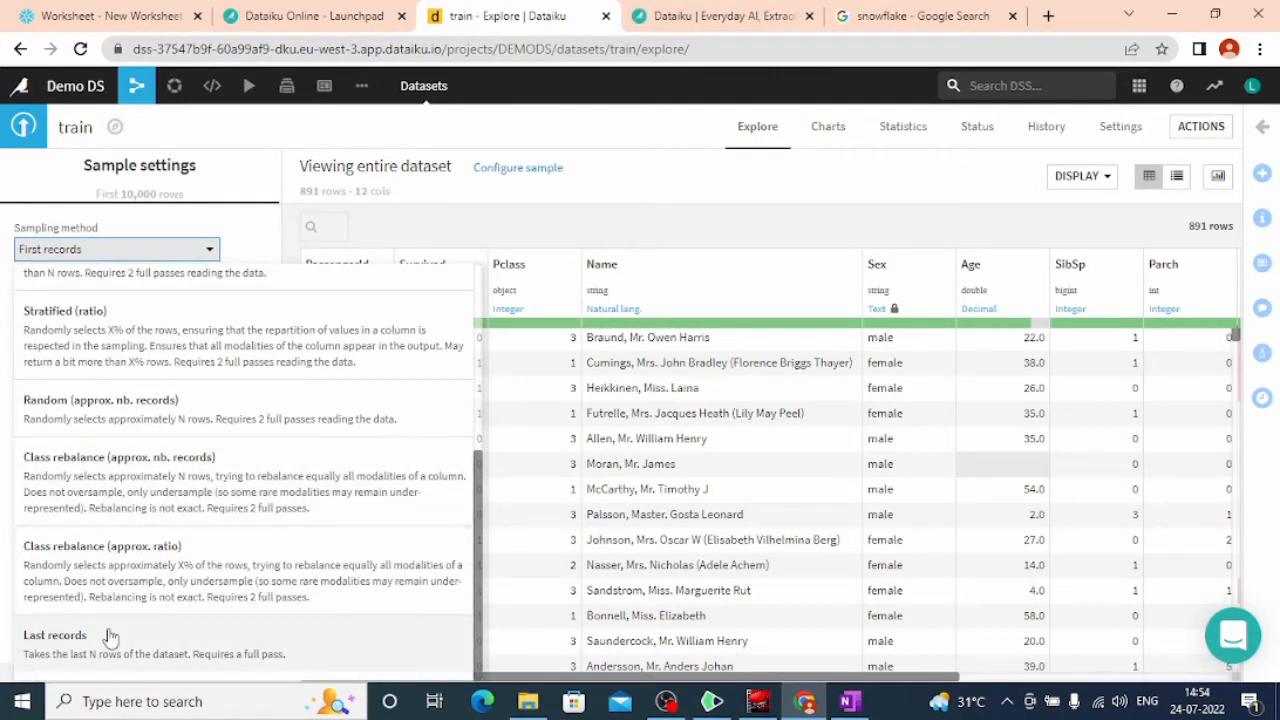
left_click(160, 655)
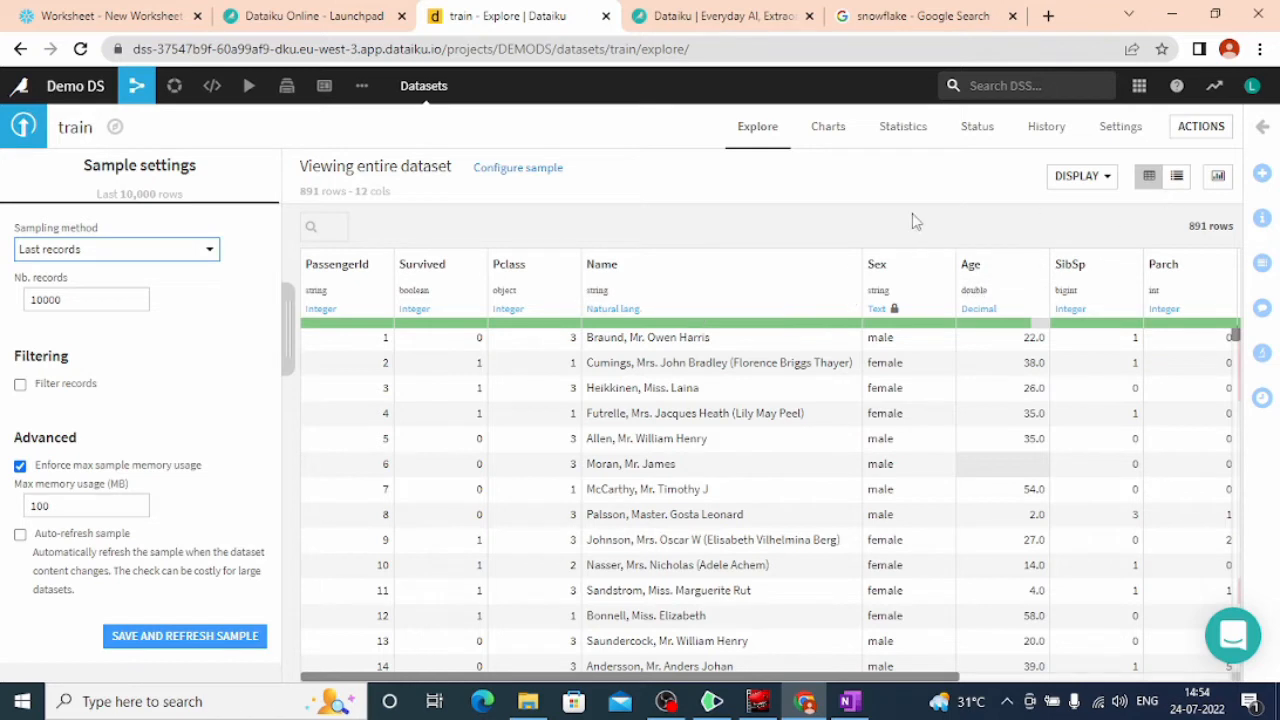
- Analyze the Name column and compute its natural language word counts with Normalize, Stem and Clear Stop Words in English (legacy)
left_click(684, 277)
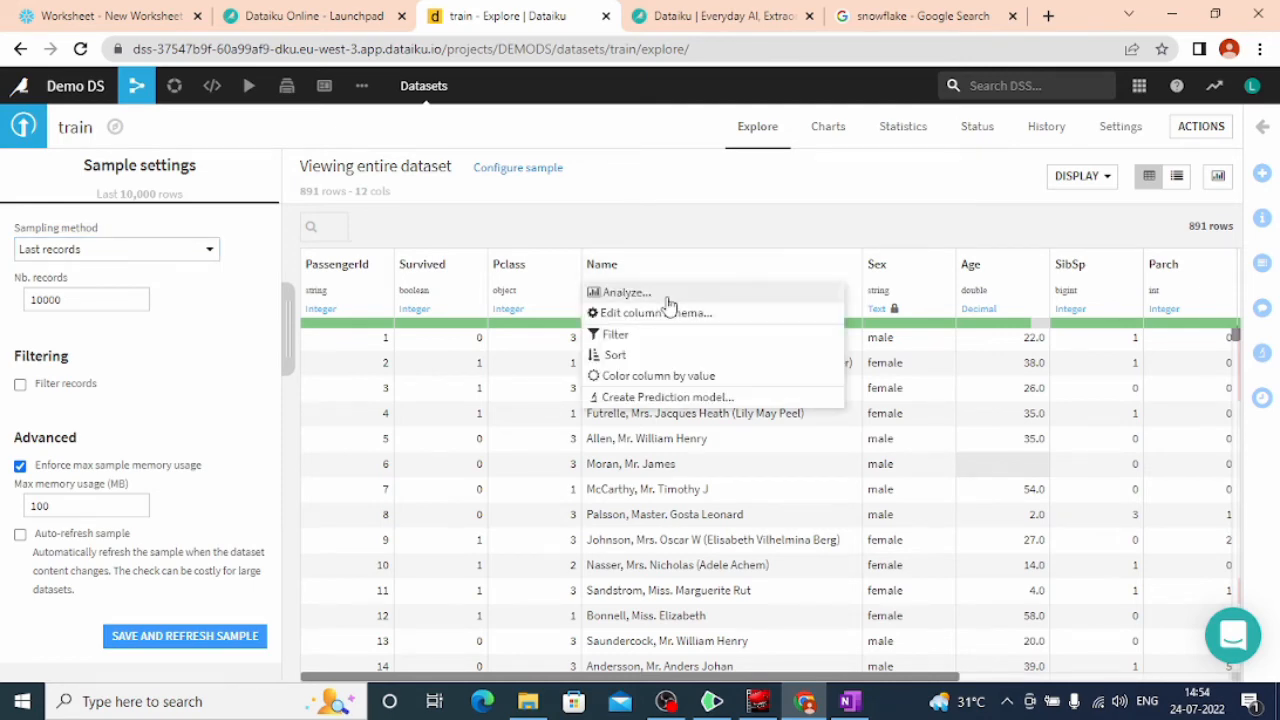
left_click(667, 297)
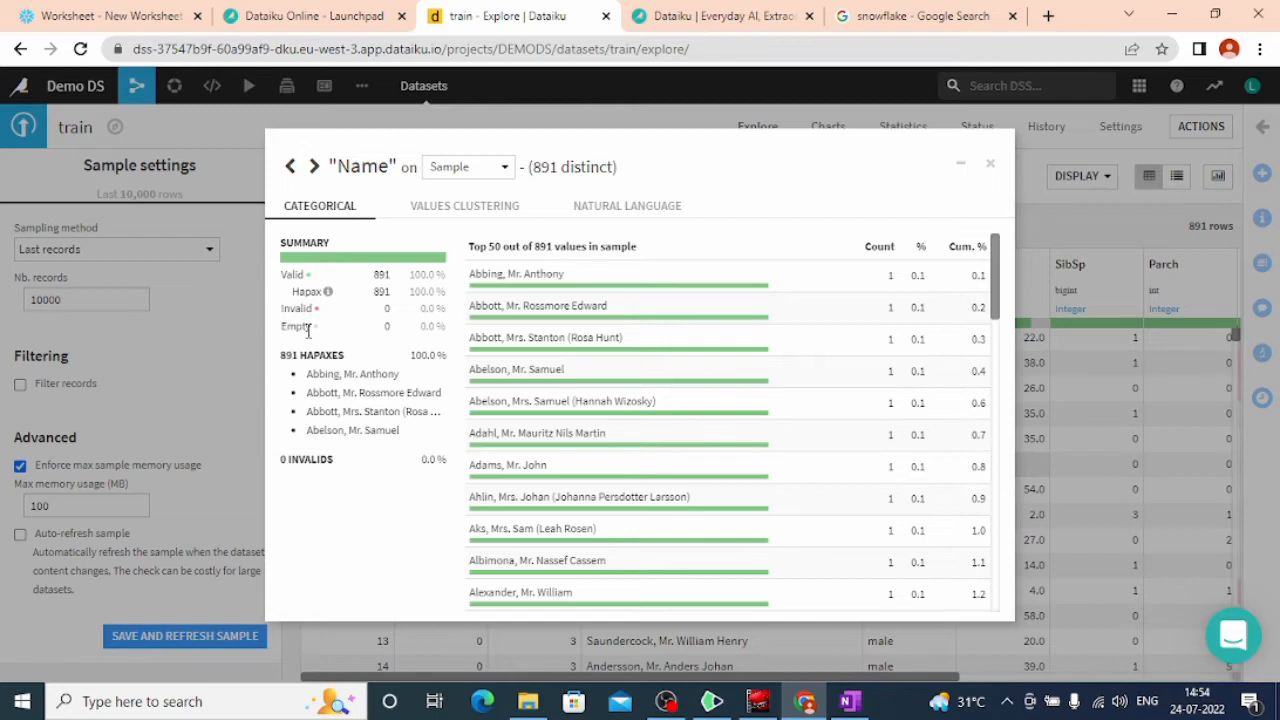
left_click(465, 210)
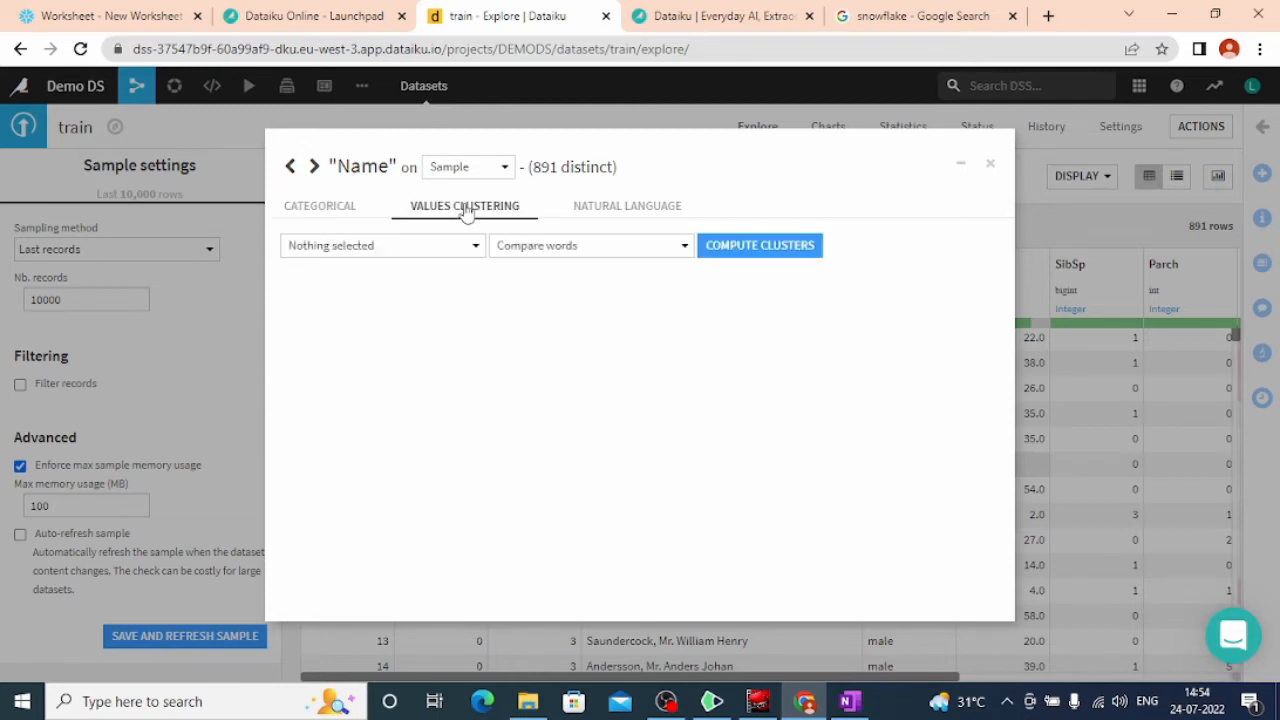
left_click(604, 217)
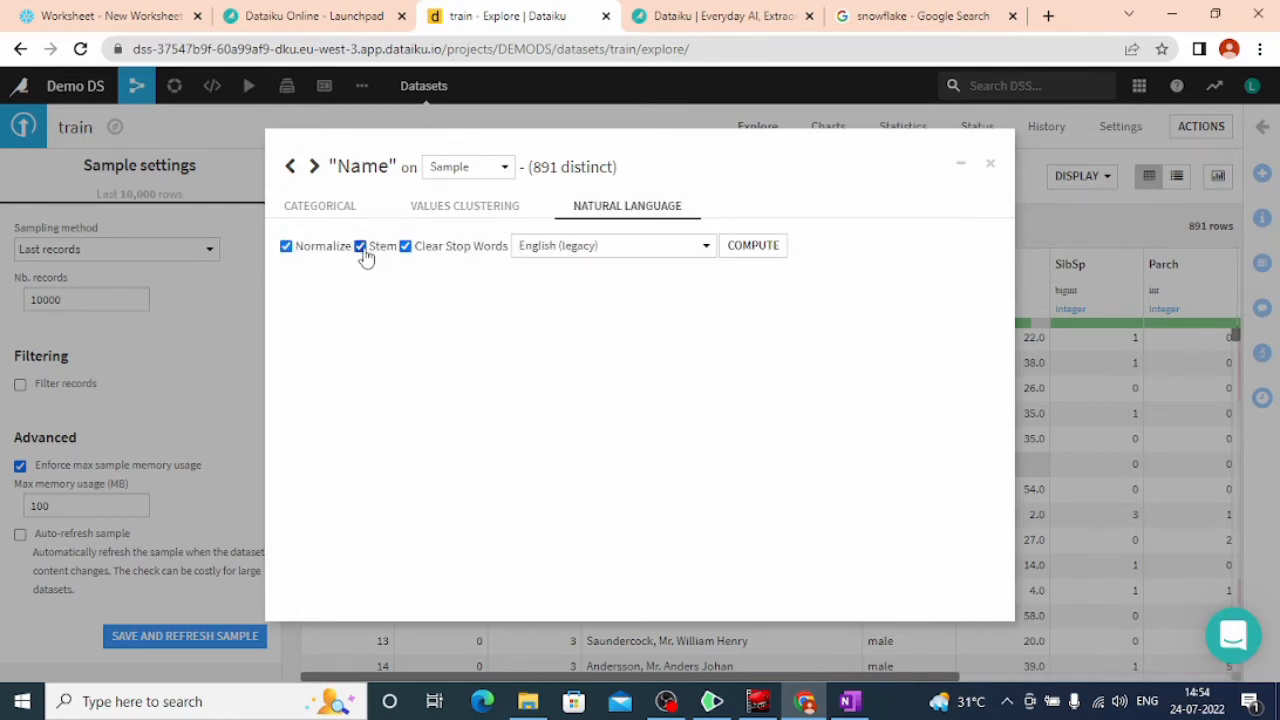
left_click(741, 248)
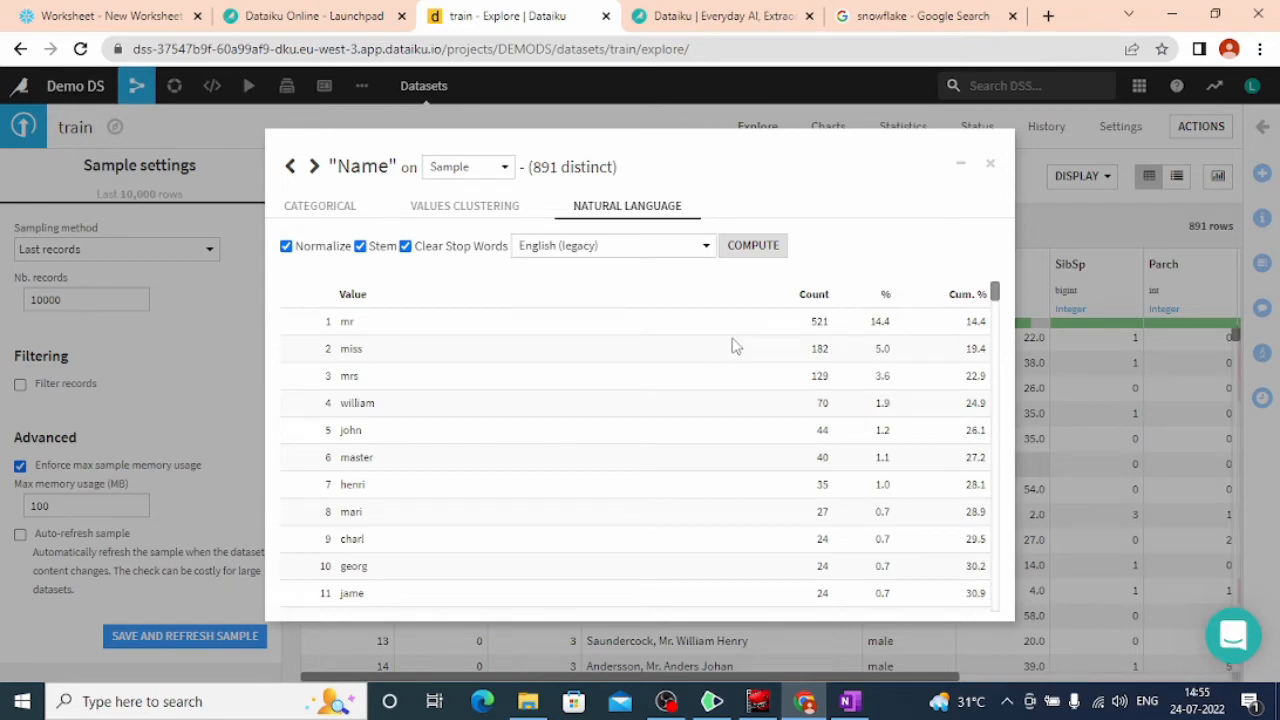
mouse_move(995, 290)
left_mouse_down()
mouse_move(995, 600)
mouse_move(995, 290)
left_mouse_up()
- Save and compute the Name column's statistics on the whole data, and view their variations over time
left_click(492, 175)
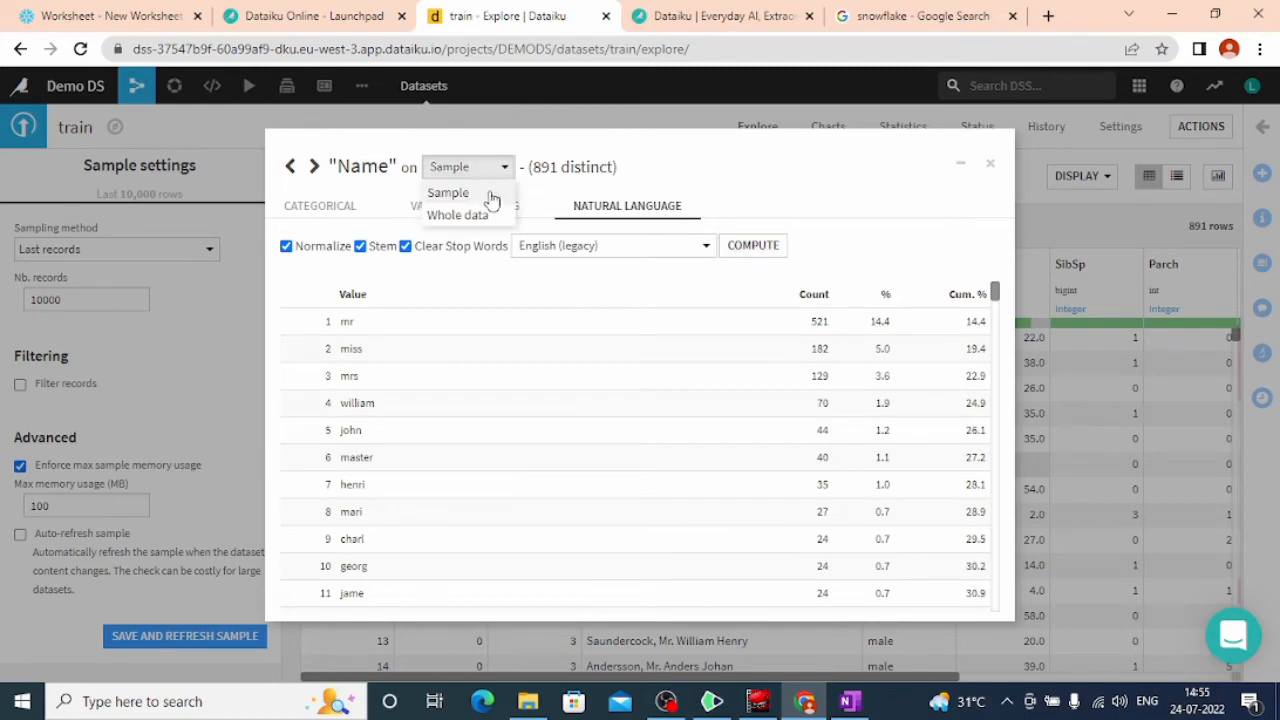
left_click(478, 214)
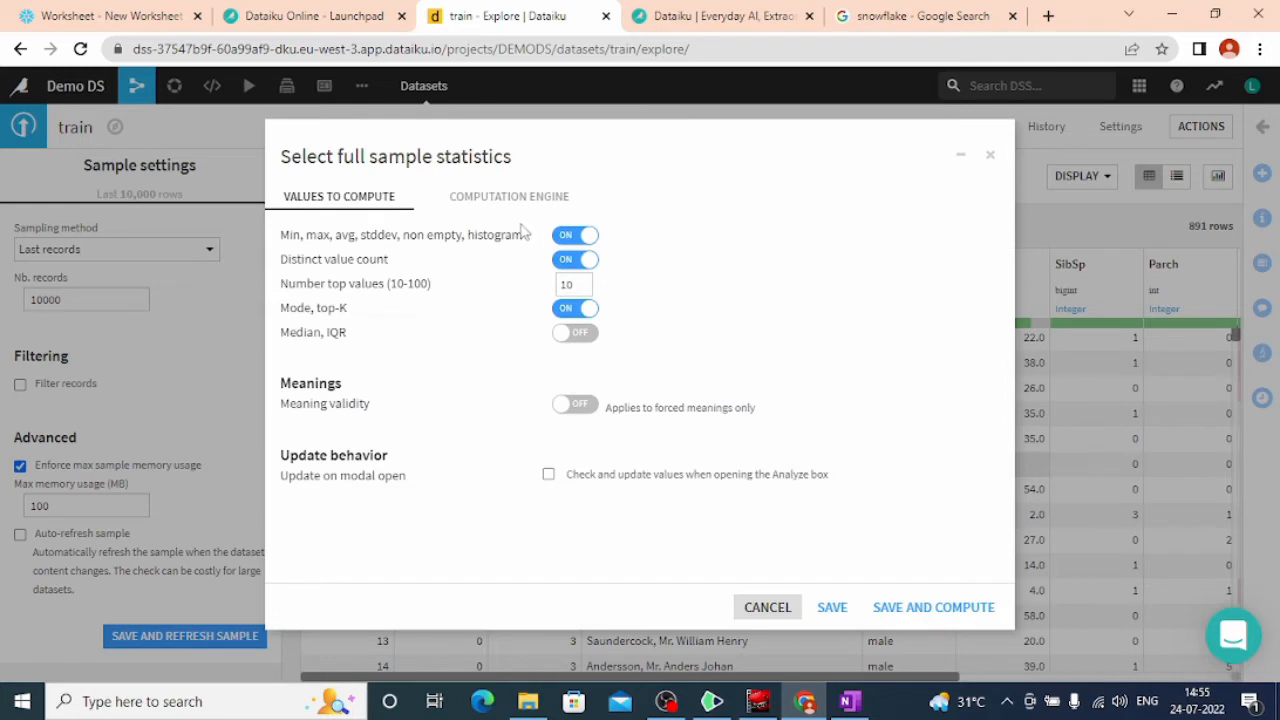
left_click(512, 198)
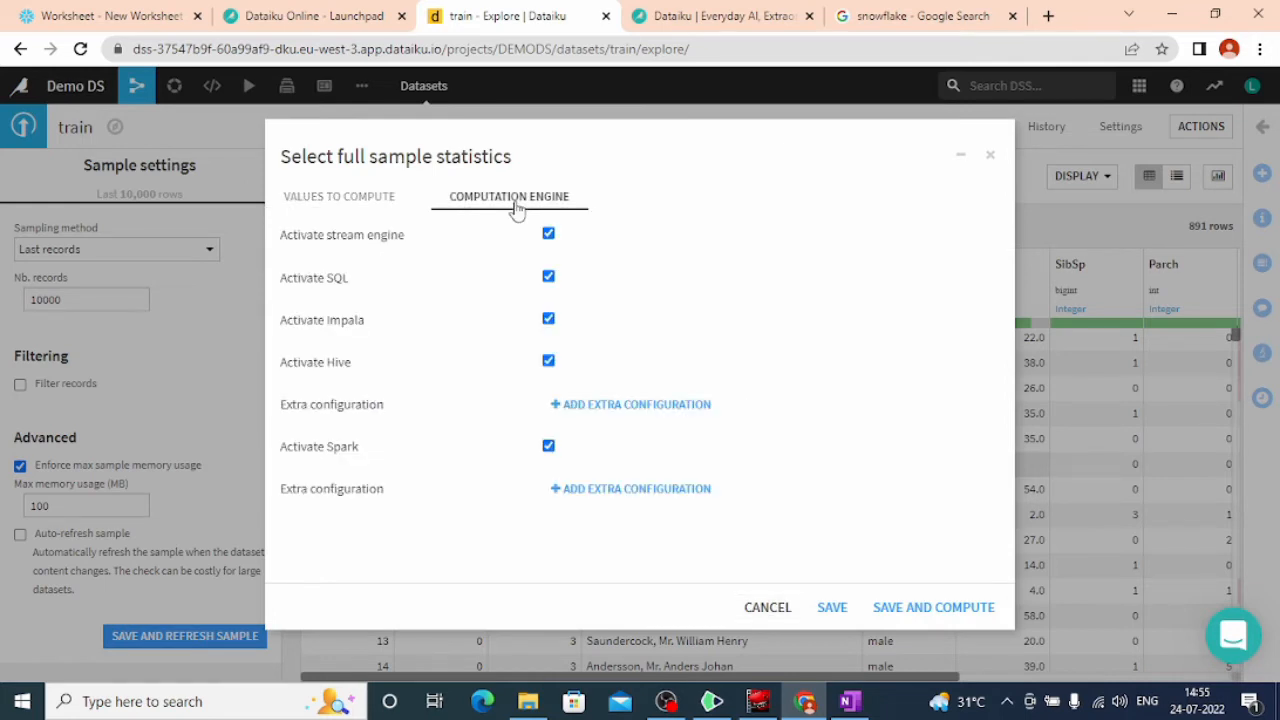
left_click(381, 208)
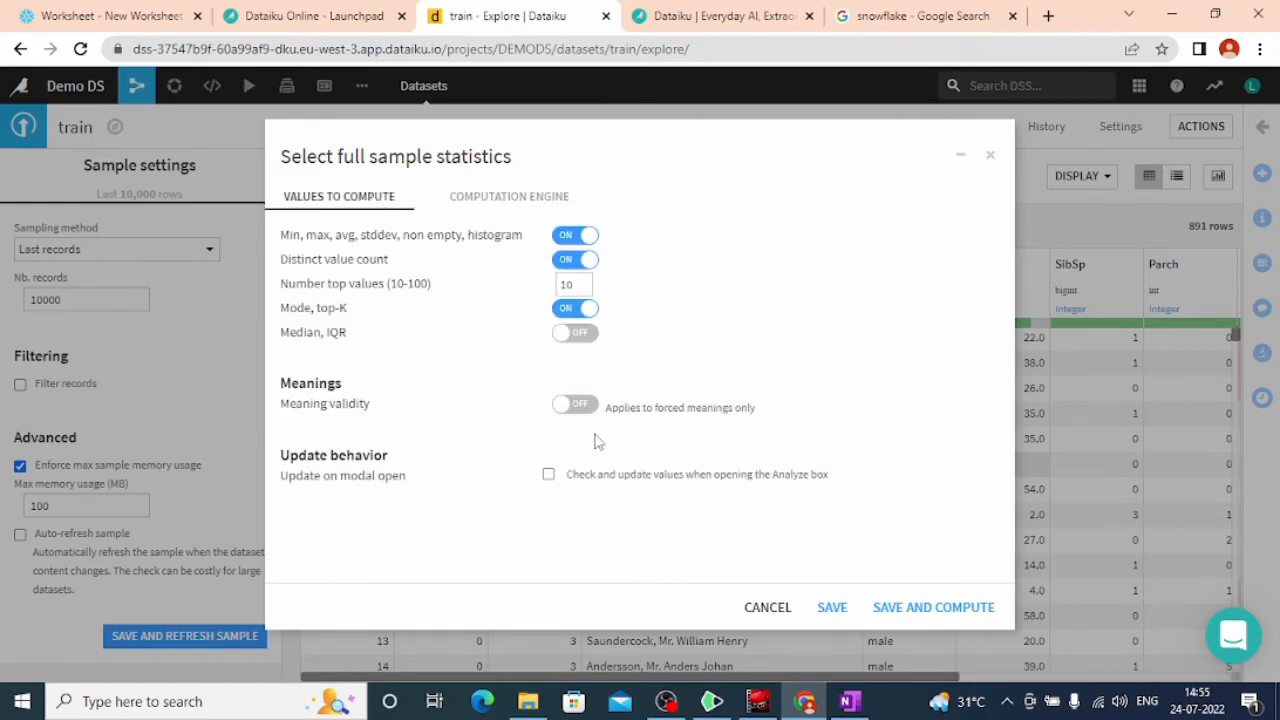
left_click(939, 607)
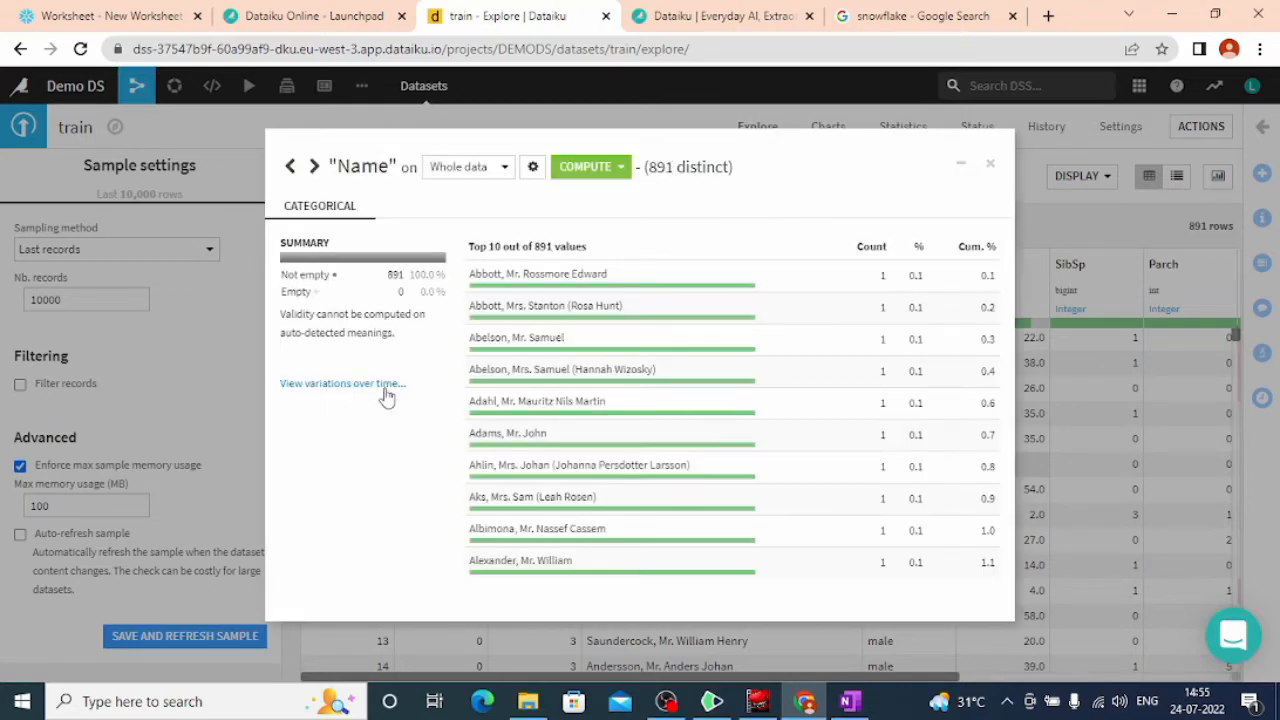
left_click(387, 397)
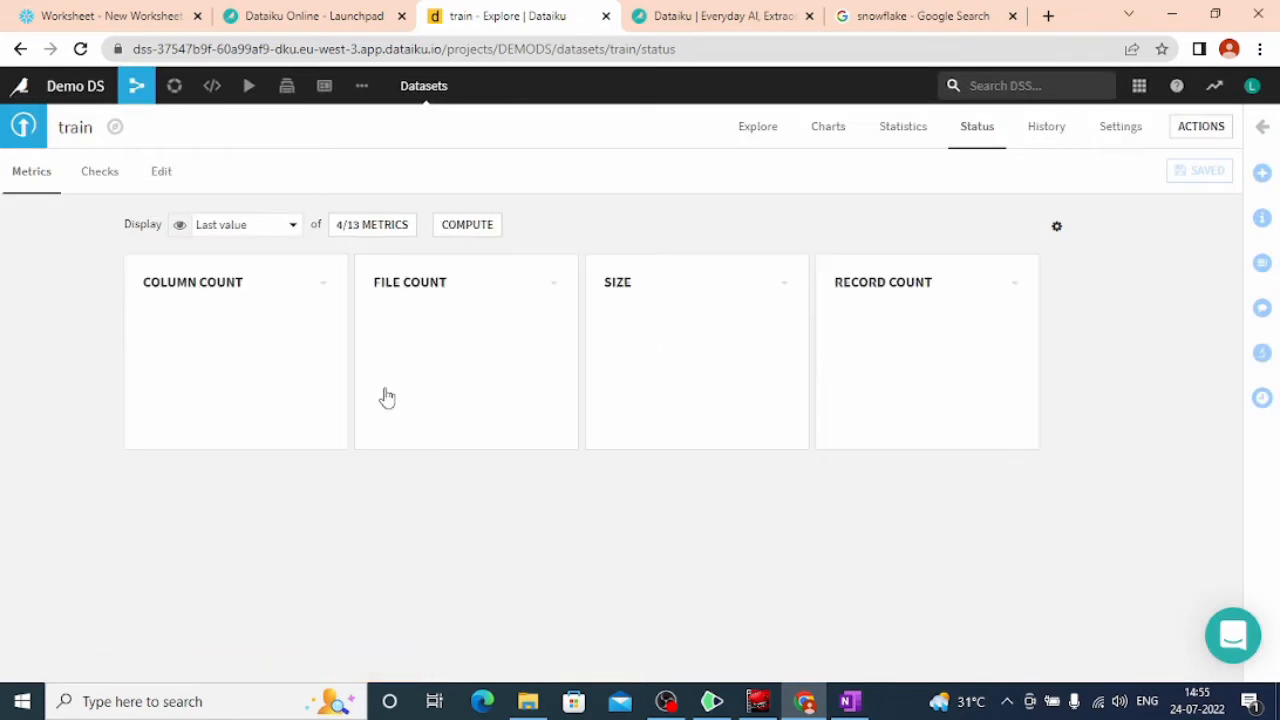
- Return to exploring the train data and inspect the Cabin column's validity breakdown and available column operations
left_click(758, 130)
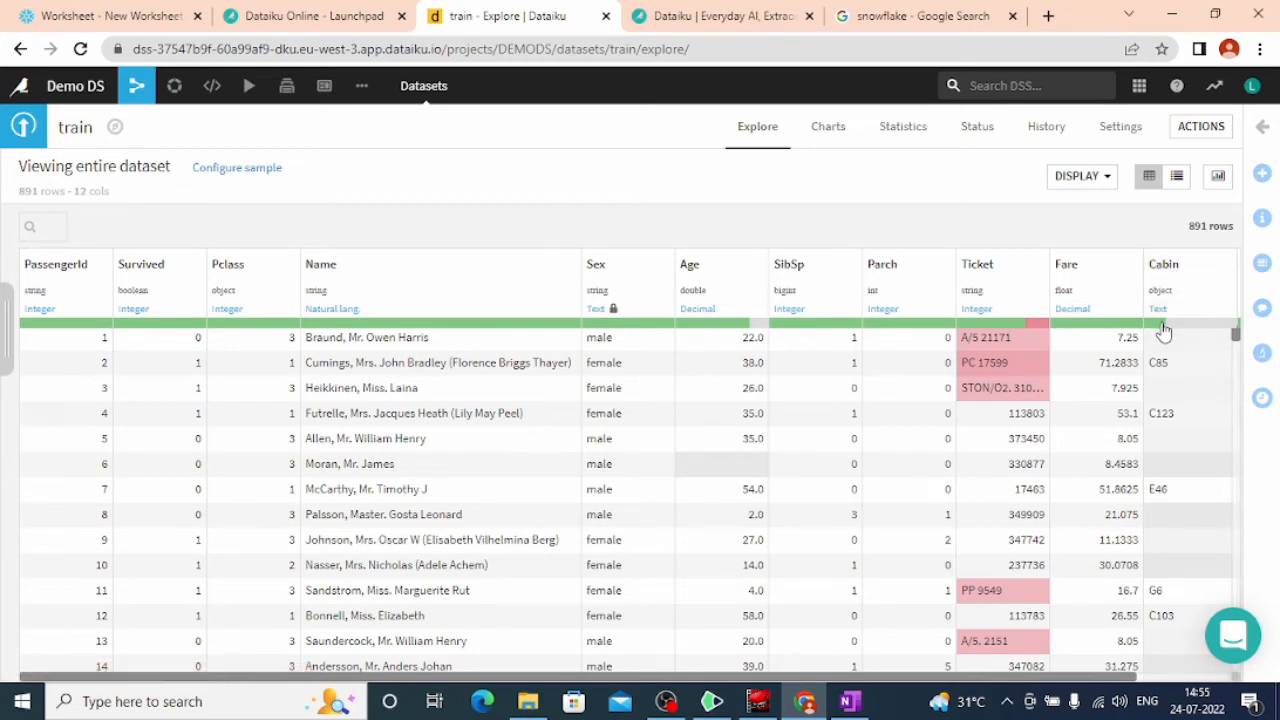
mouse_move(1163, 330)
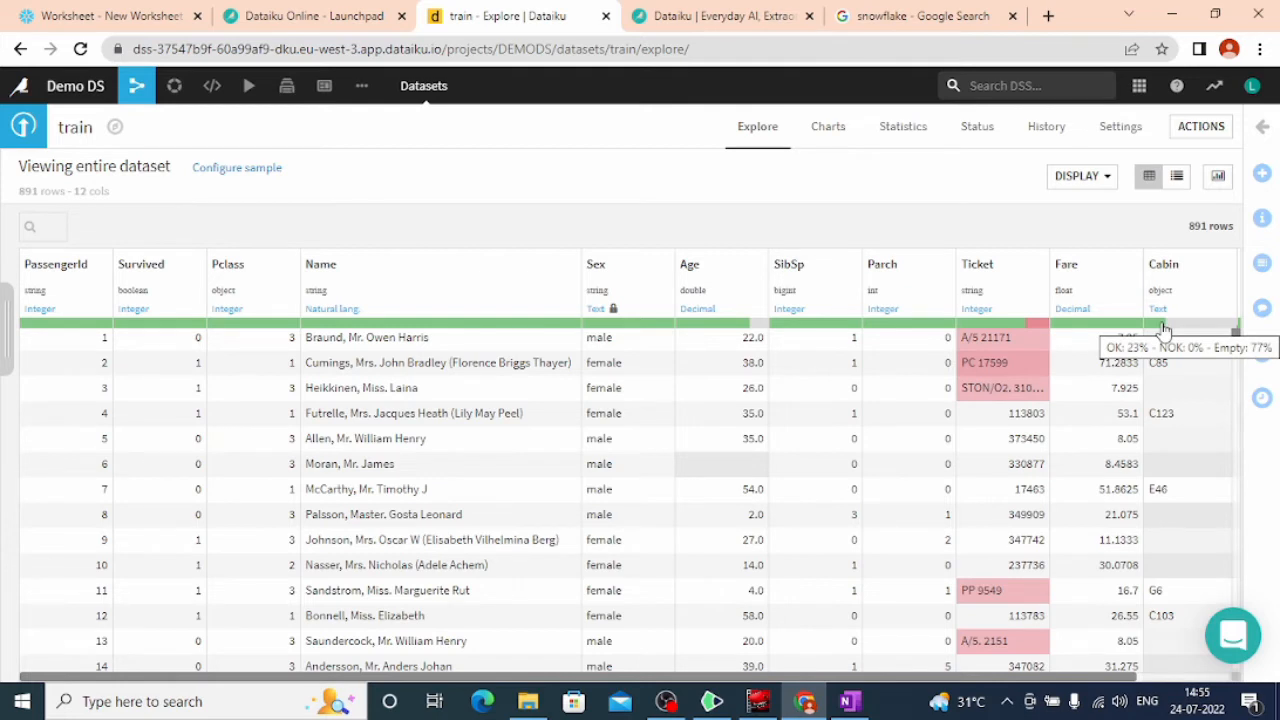
left_click(1176, 268)
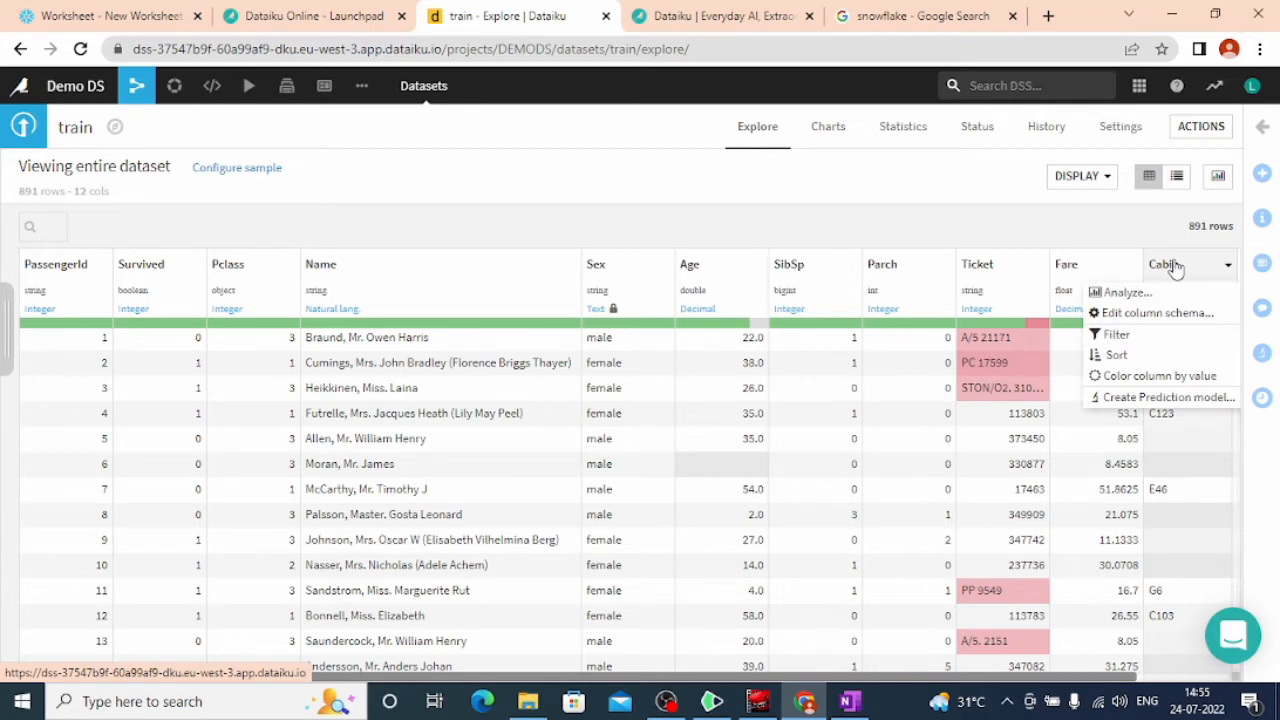
left_click(1059, 233)
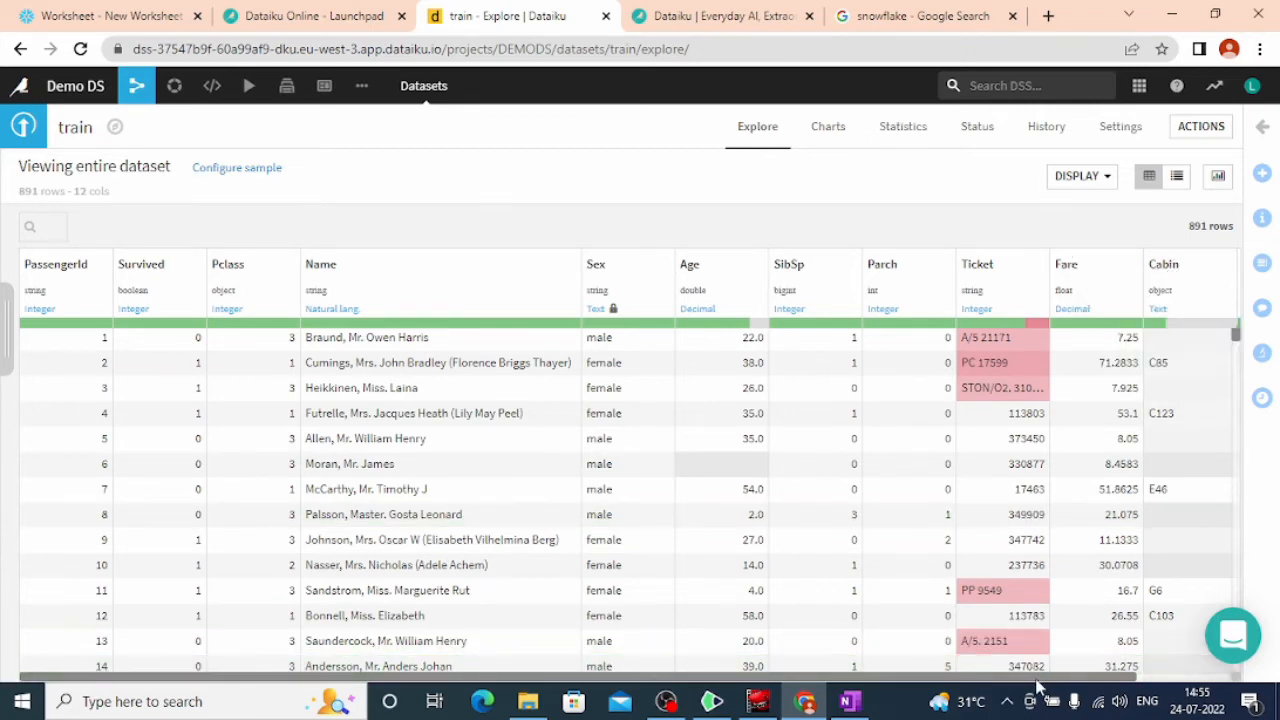
left_click_drag(1038, 680, 1140, 680)
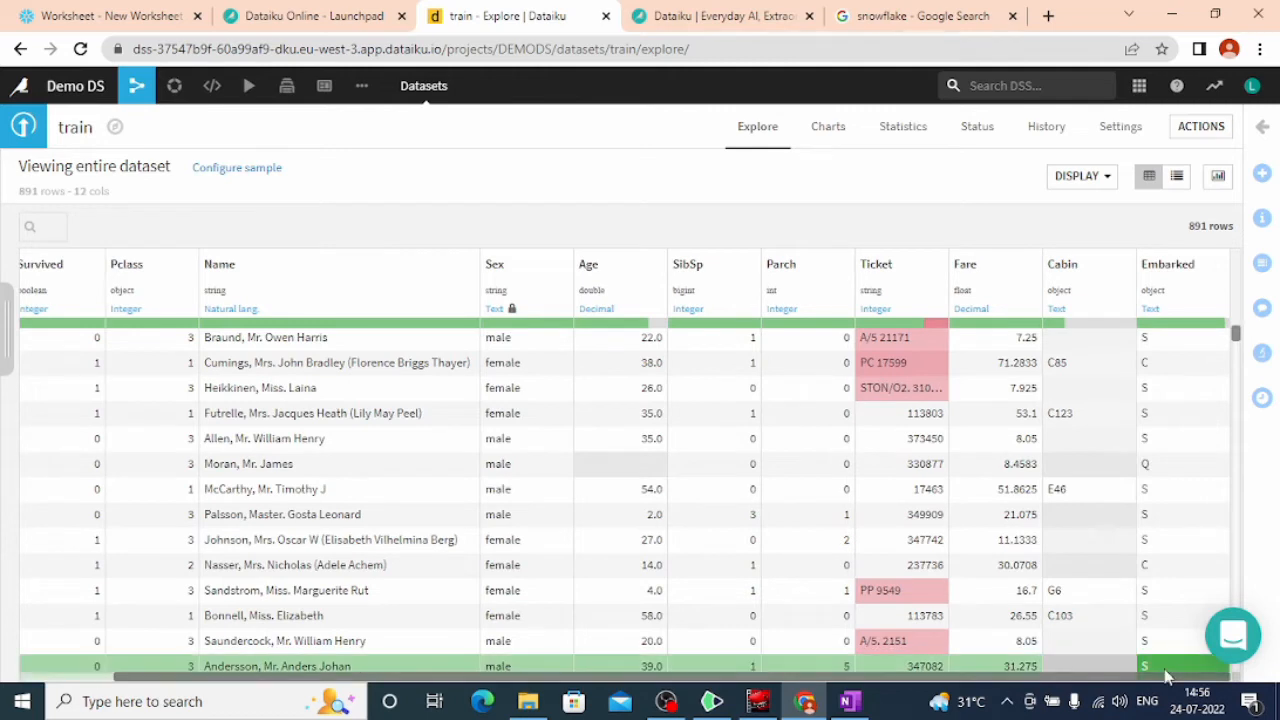
left_click(1083, 268)
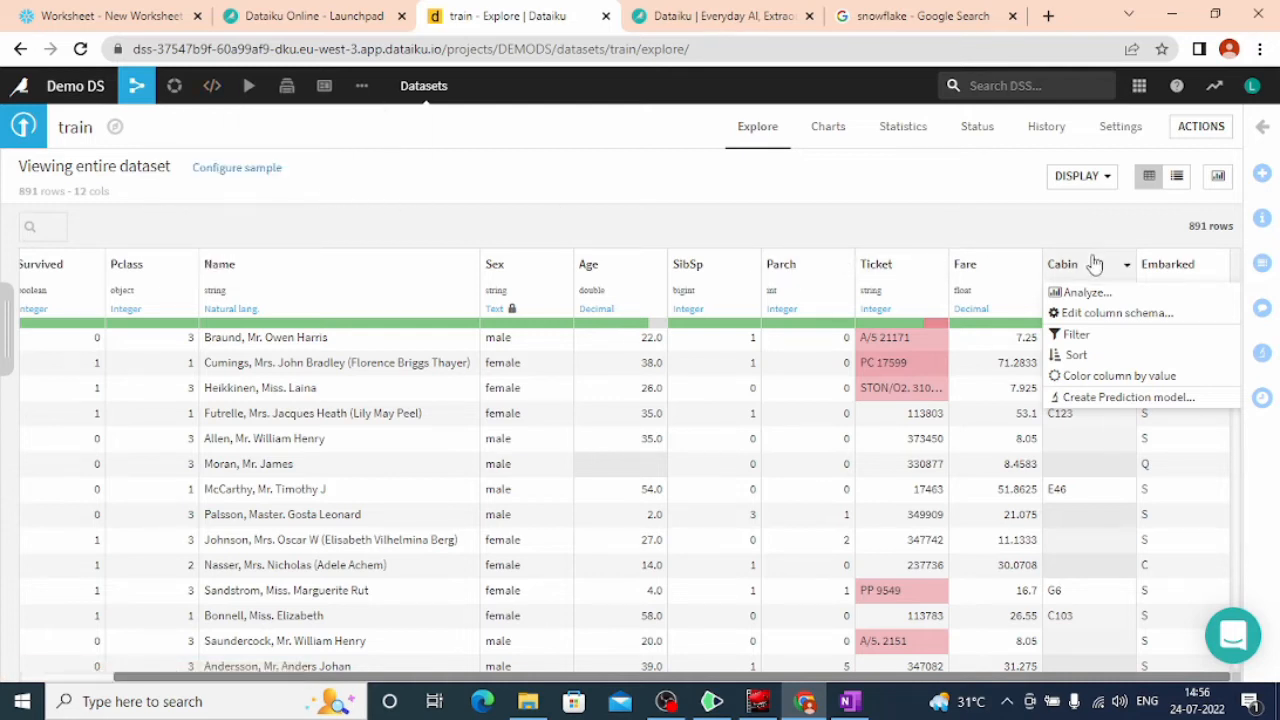
mouse_move(135, 101)
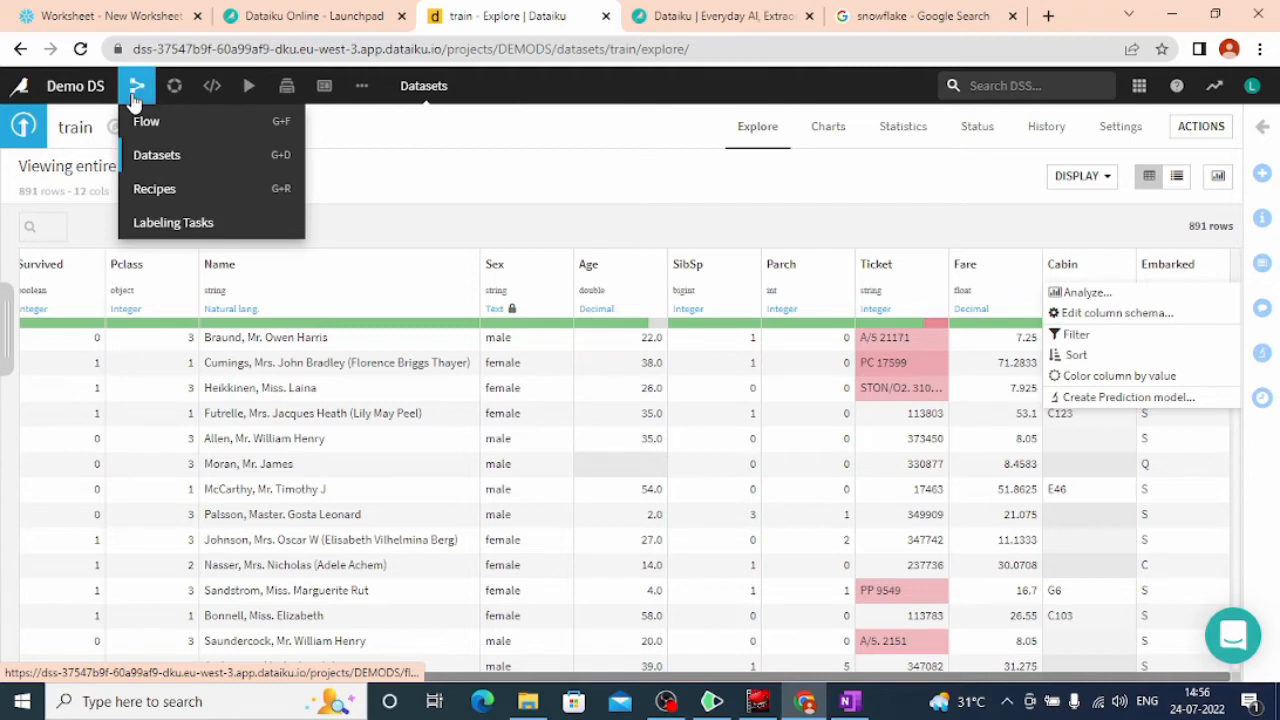
left_click(646, 220)
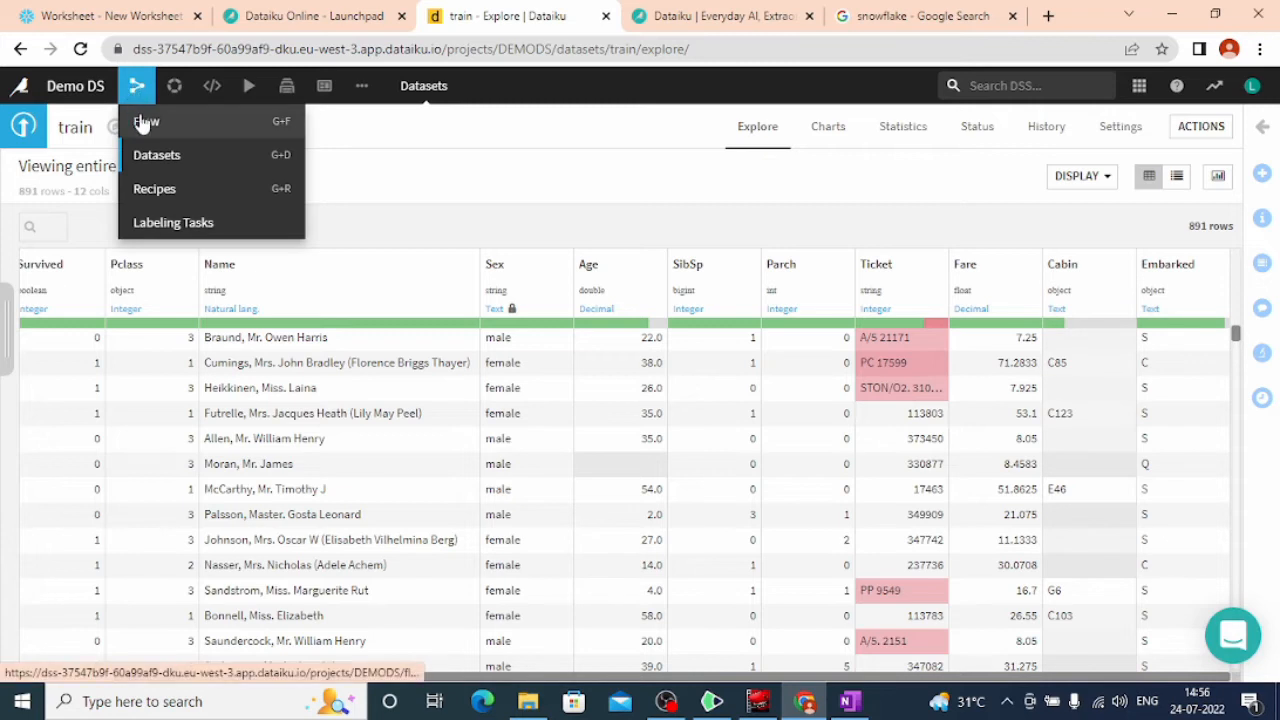
- From the flow, create a Prepare recipe on train with output dataset intermediate_train stored into PC_DATAIKU_DB
left_click(143, 120)
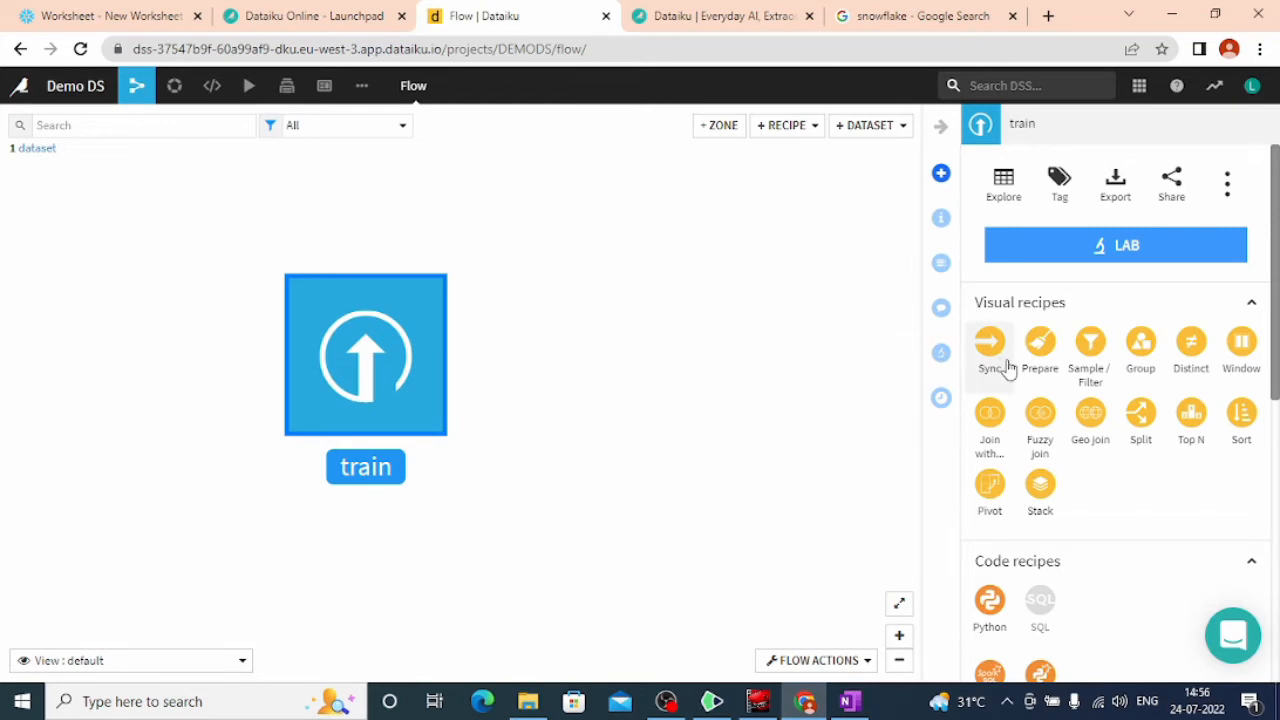
left_click(1044, 343)
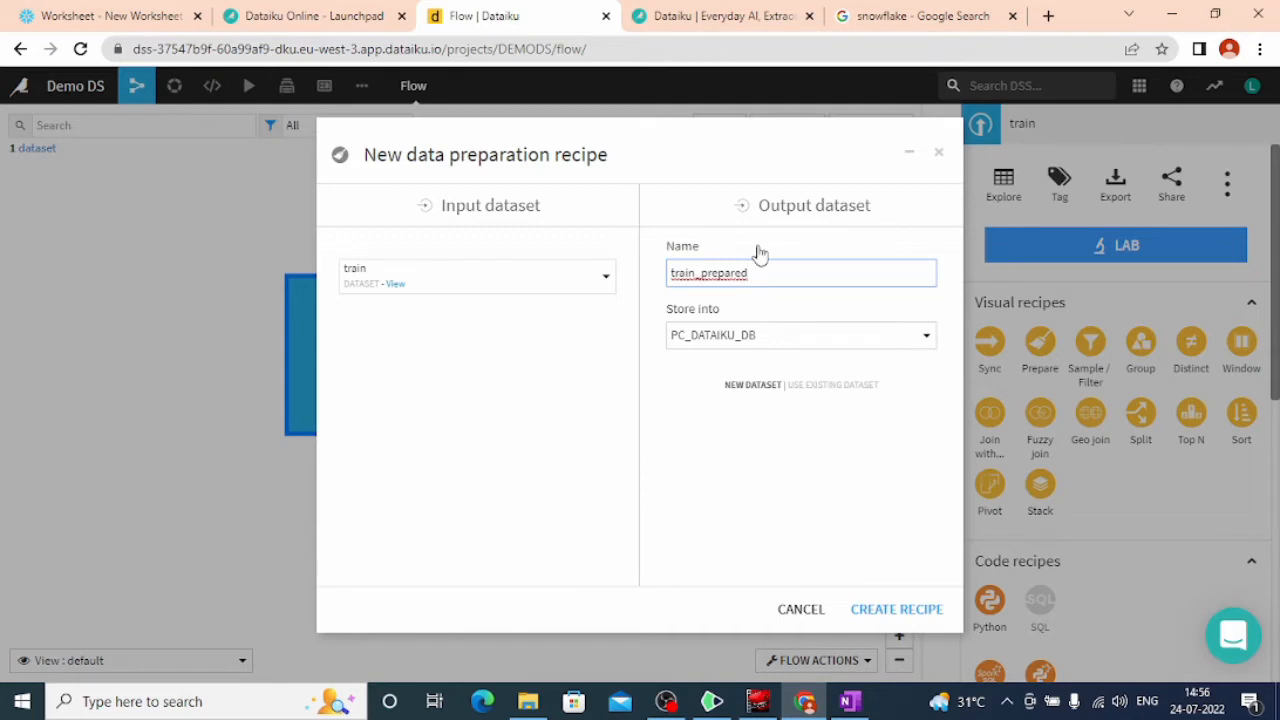
left_click_drag(777, 271, 640, 302)
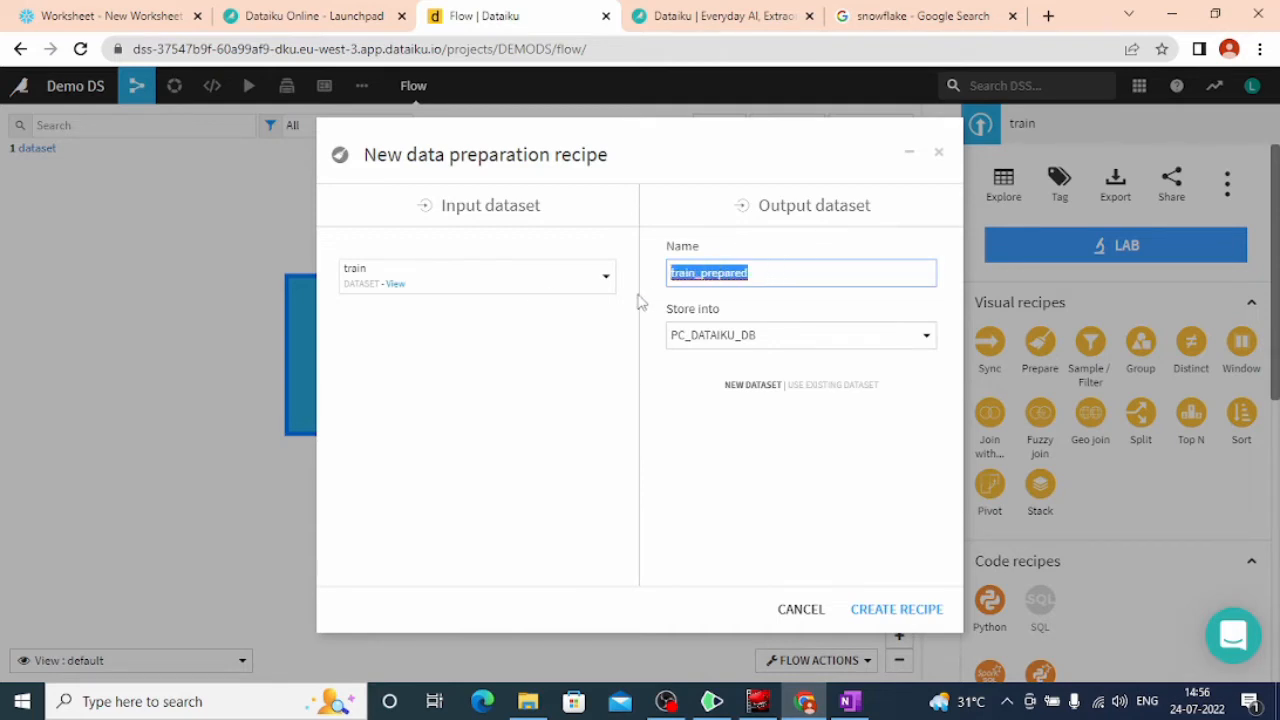
type("inter")
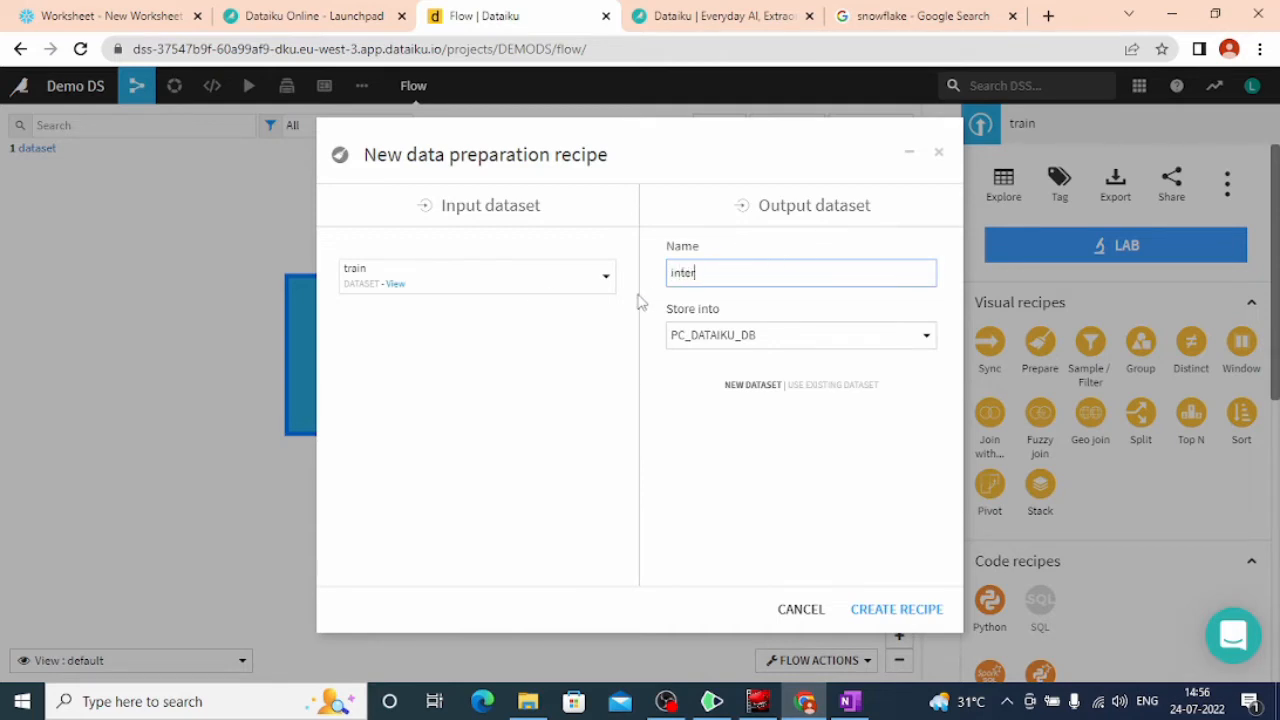
type("mediate_train")
left_click(791, 340)
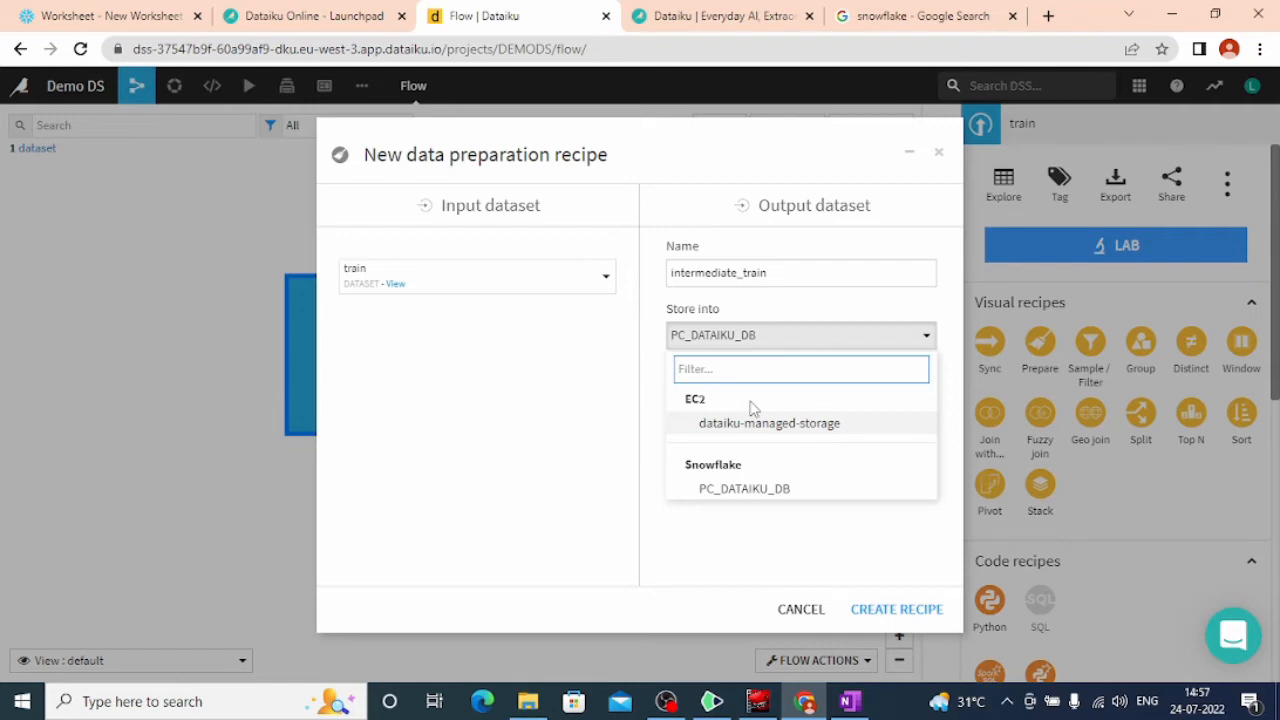
left_click(740, 494)
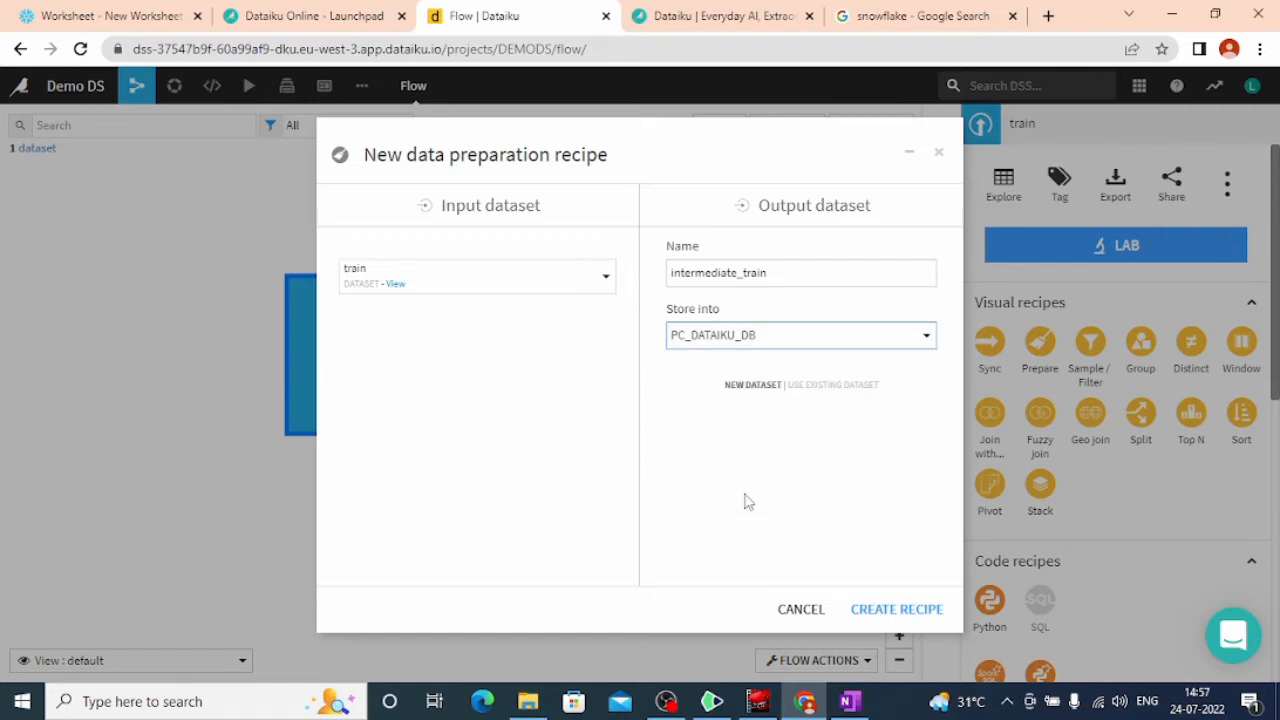
left_click(907, 618)
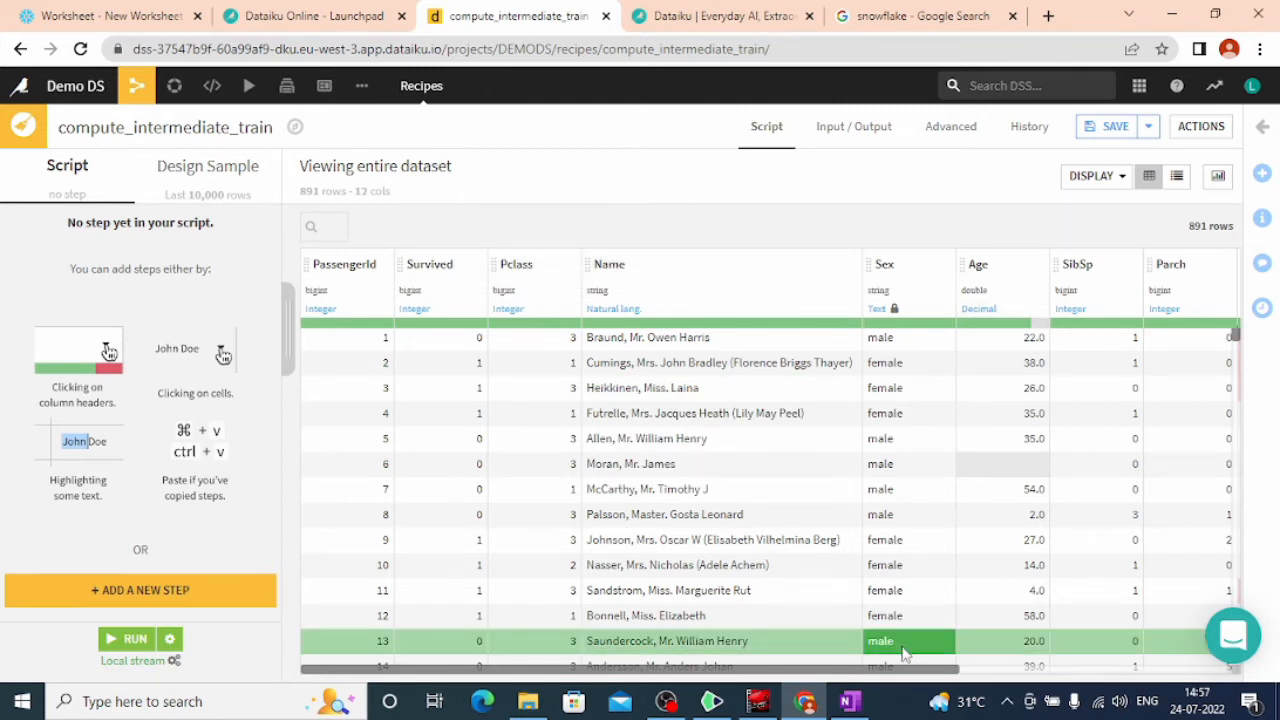
- Remove the Cabin and Ticket columns in the recipe script
left_click_drag(914, 678, 1186, 678)
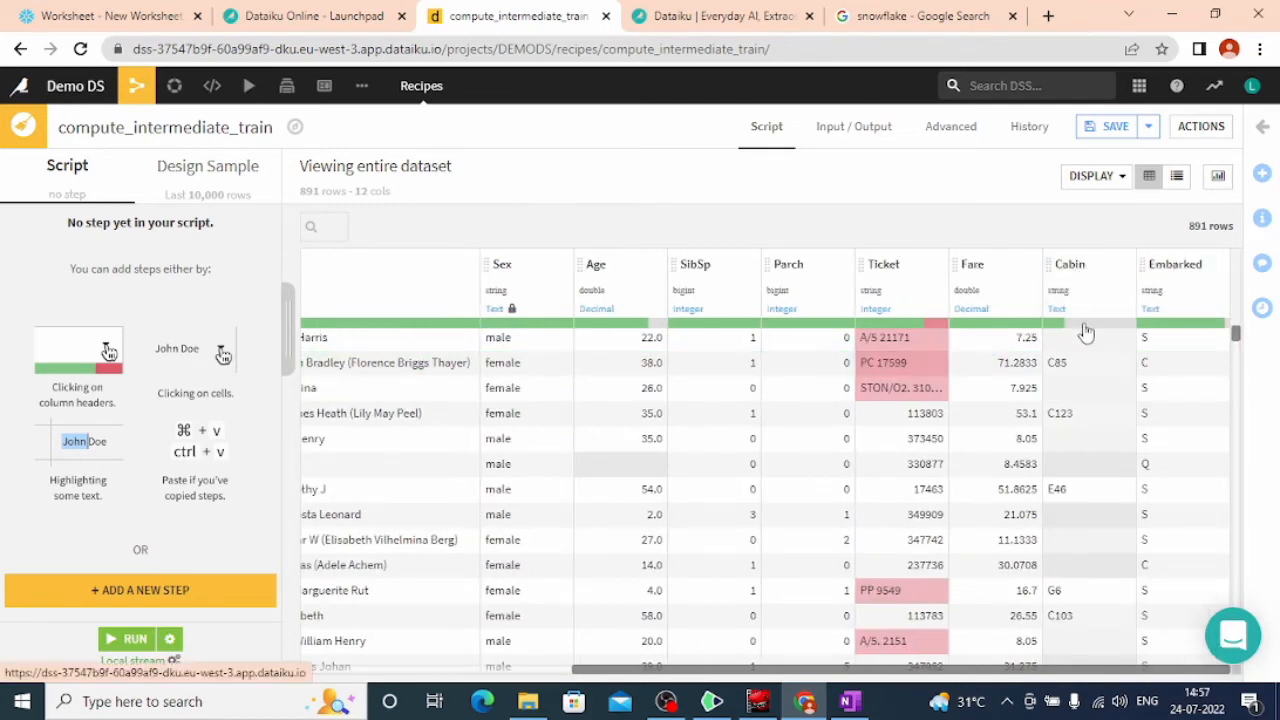
mouse_move(1086, 331)
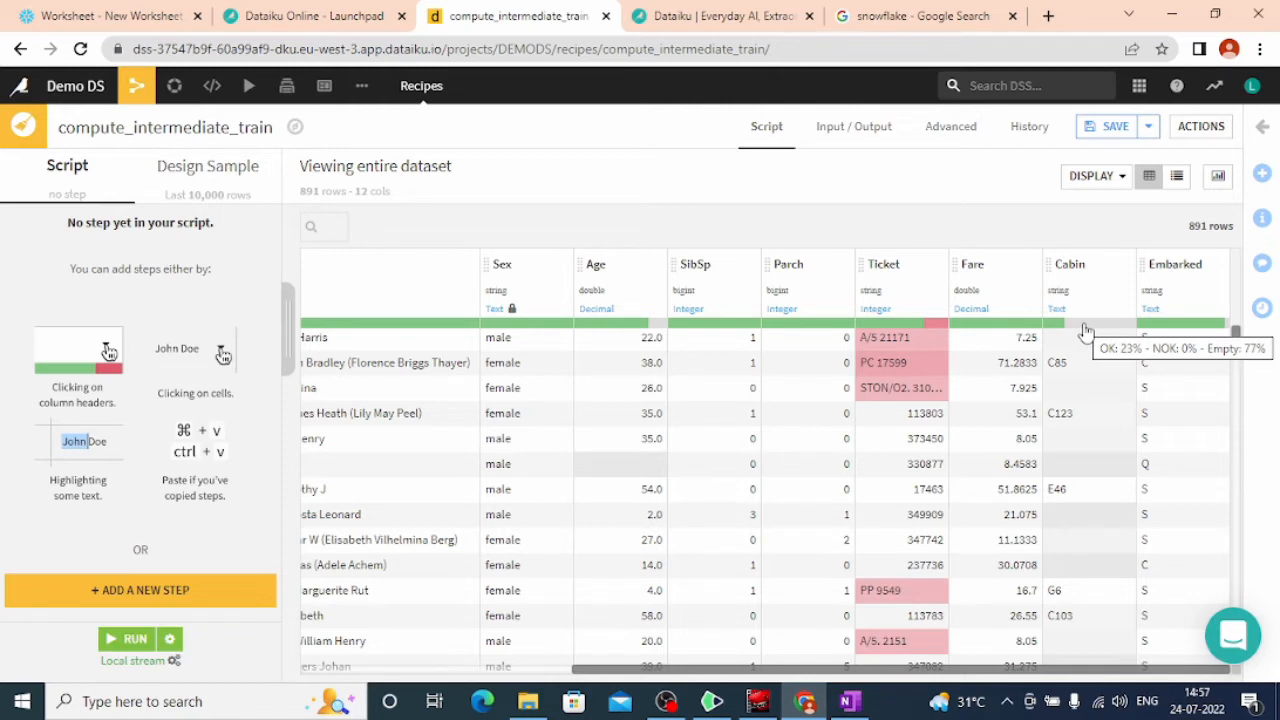
left_click(1086, 264)
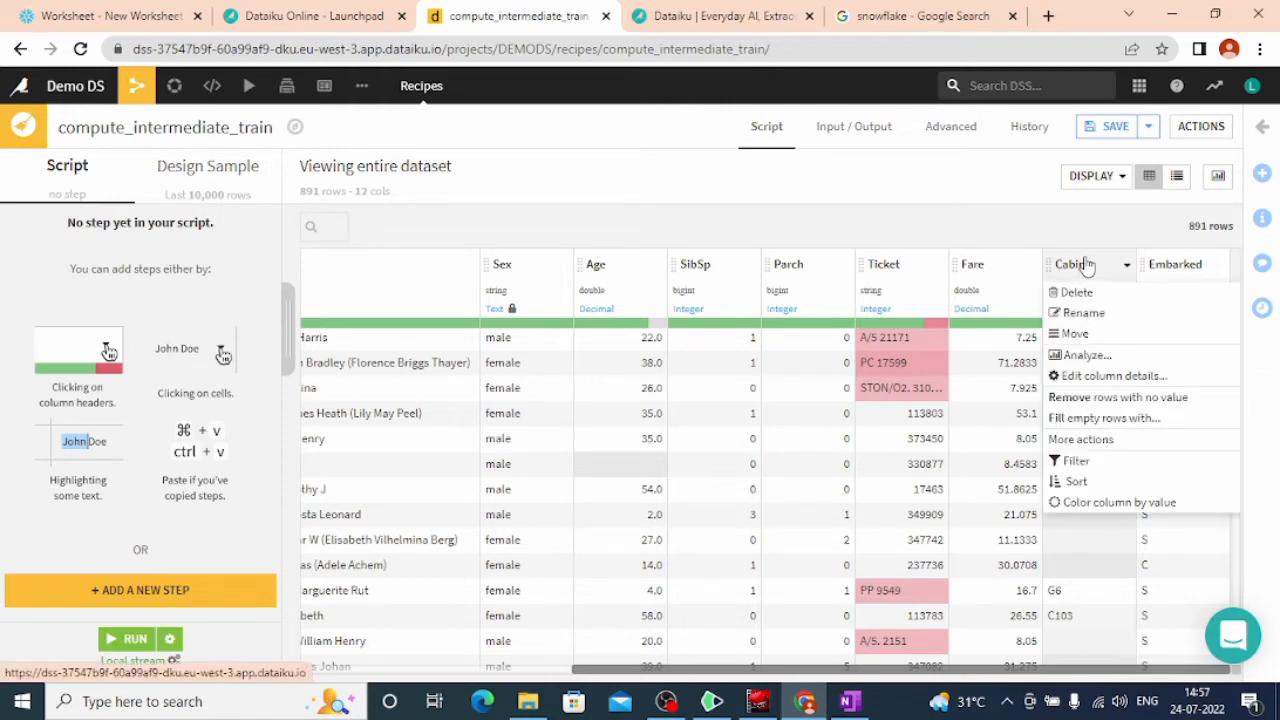
left_click(1076, 293)
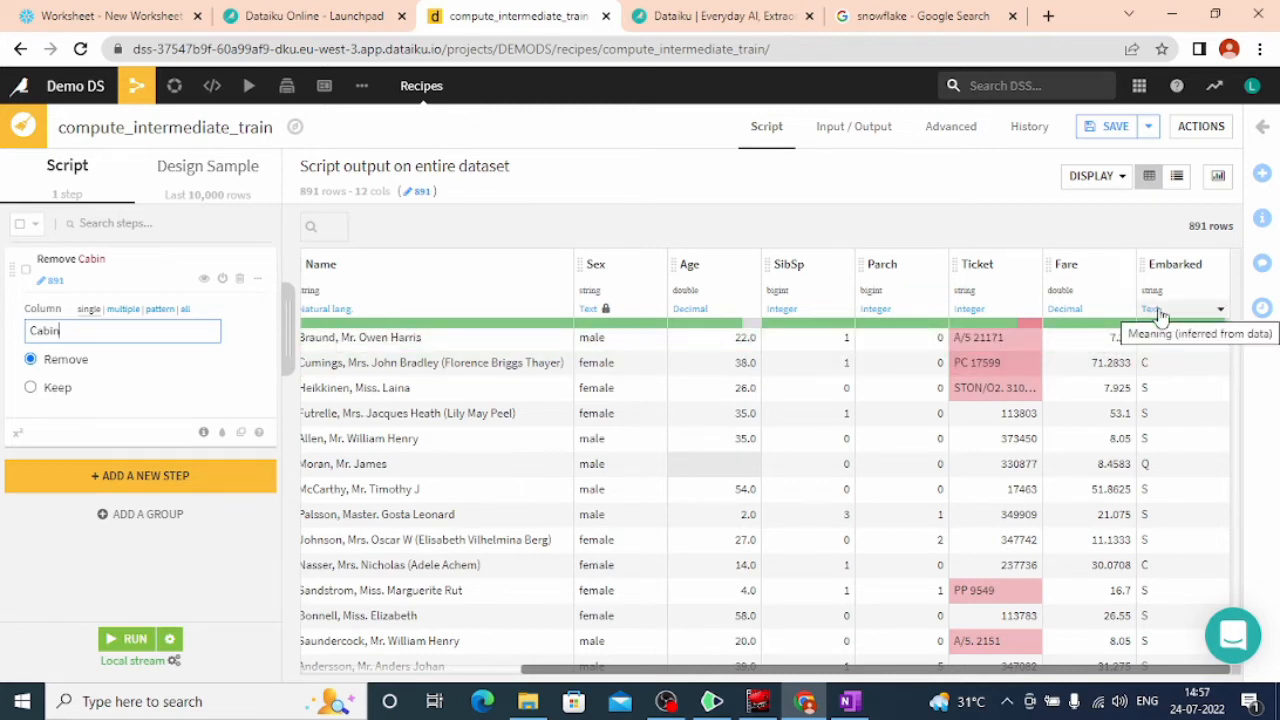
left_click(1005, 273)
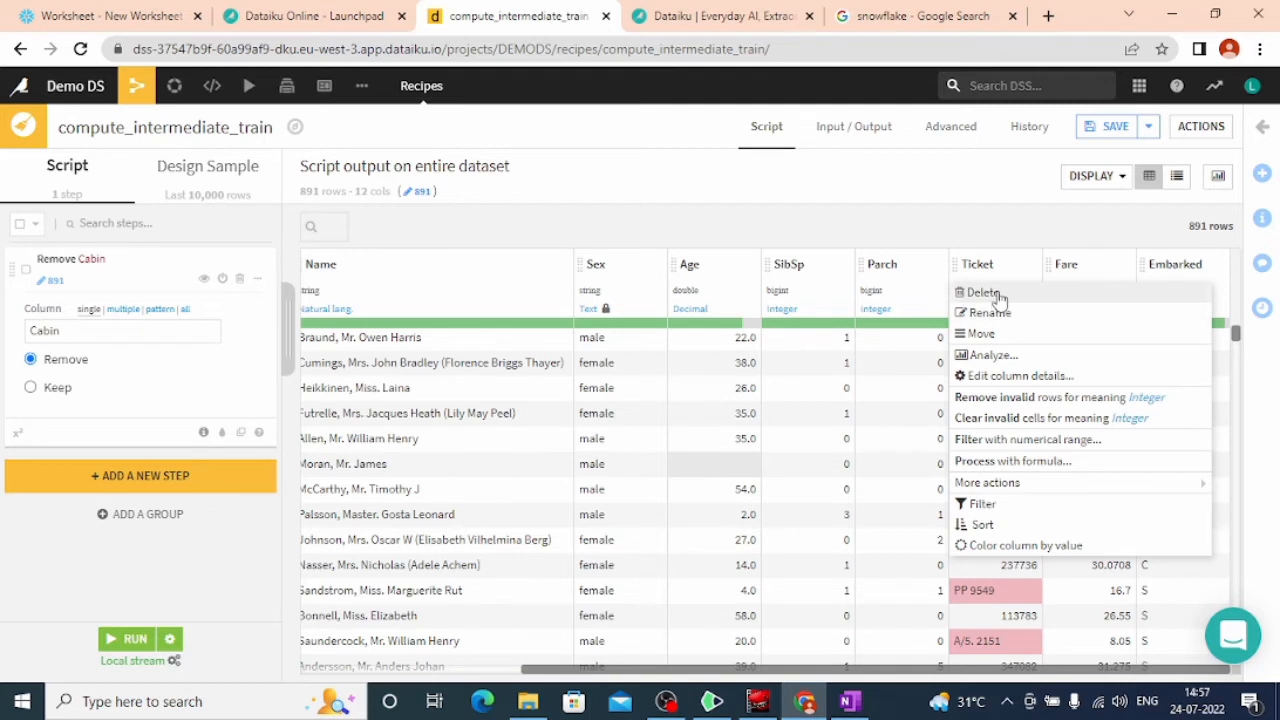
left_click(996, 294)
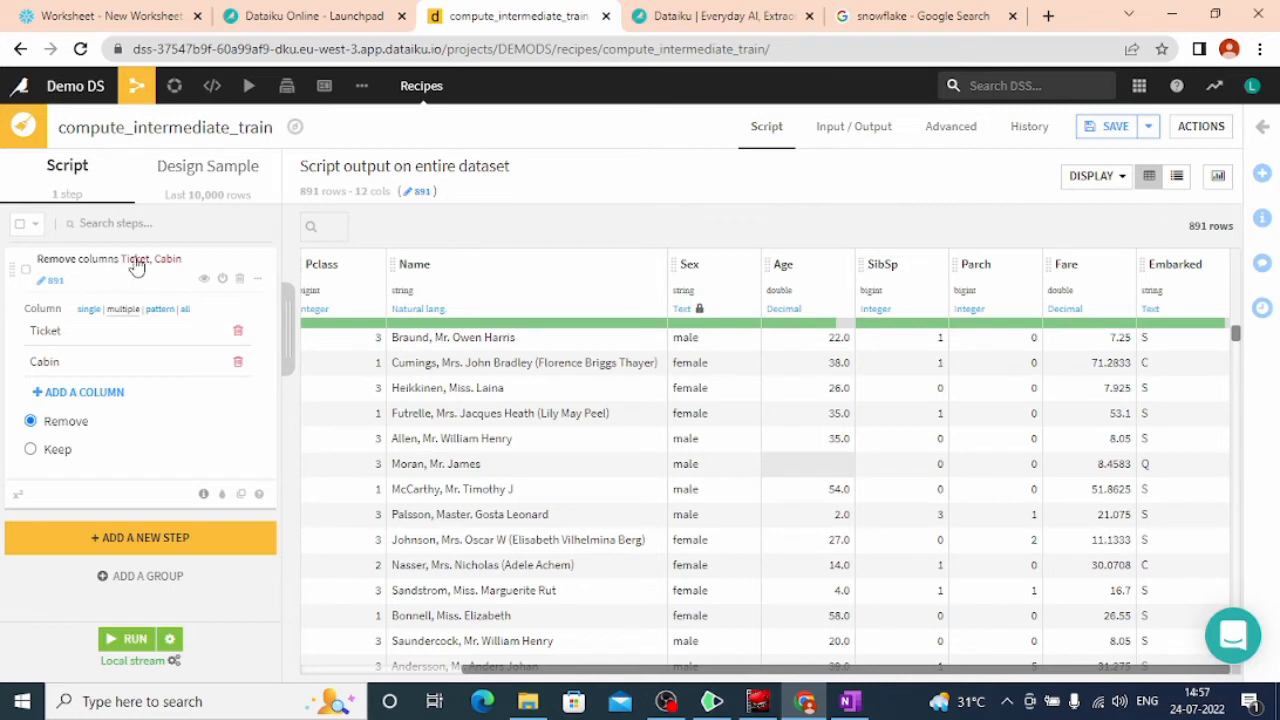
- Try simplifying the Name column's text with Stem words, Clear stop words and Sort words alphabetically enabled
left_click(482, 265)
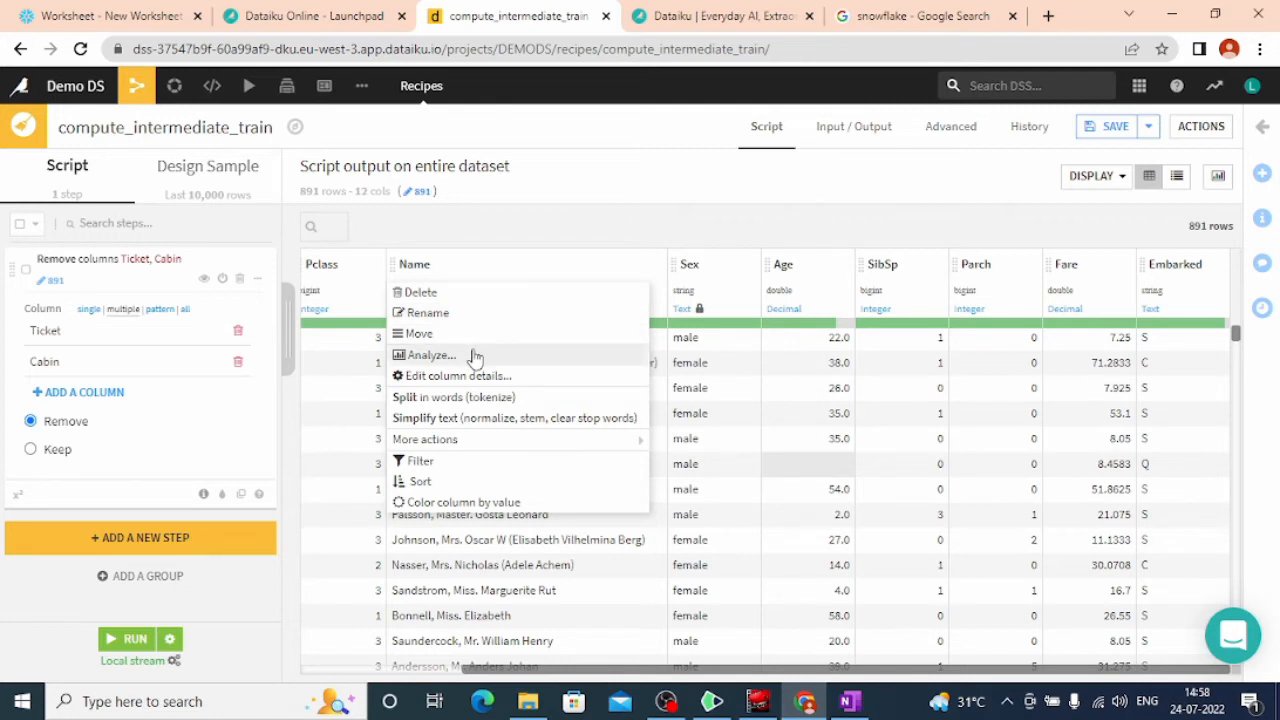
left_click(503, 418)
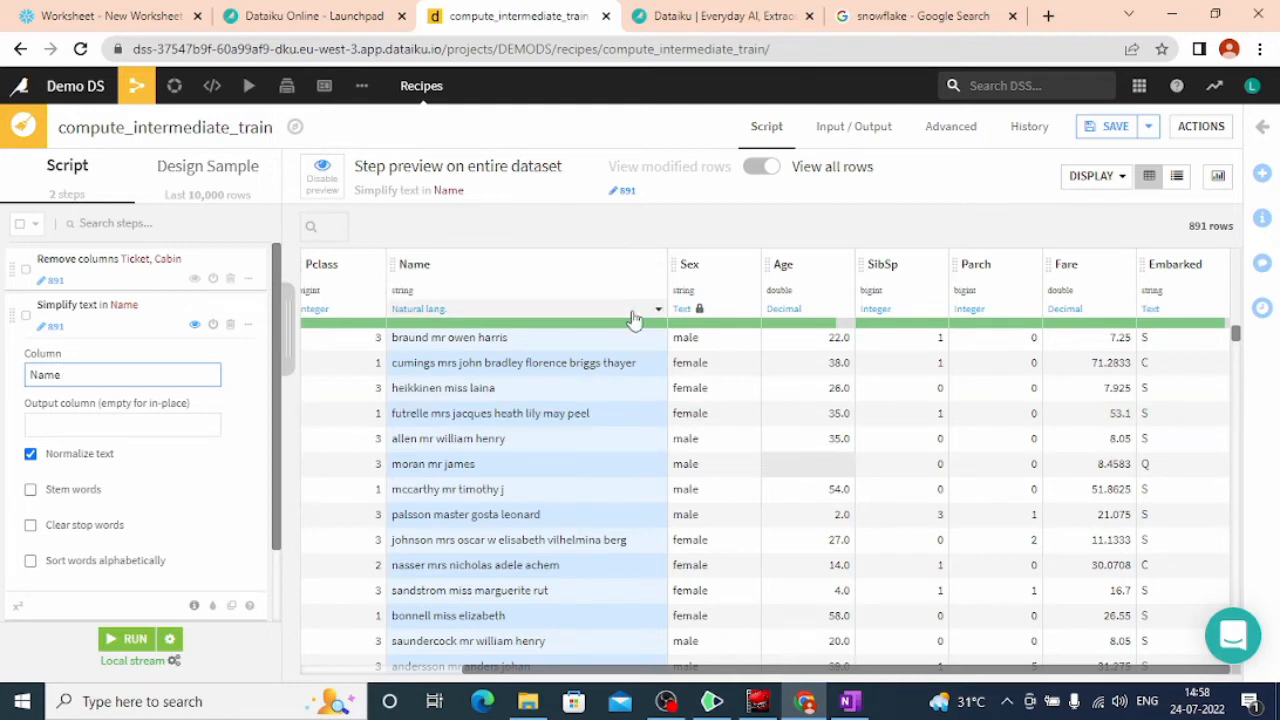
left_click(30, 490)
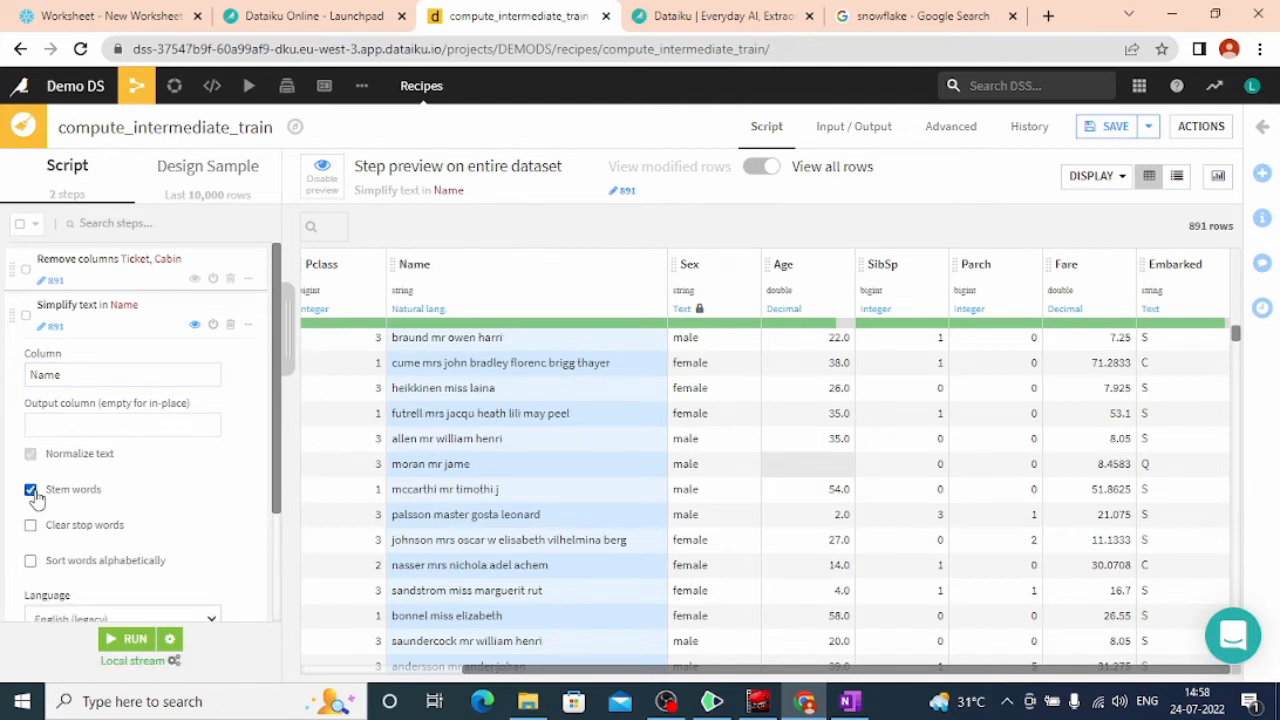
left_click(31, 526)
left_click(30, 564)
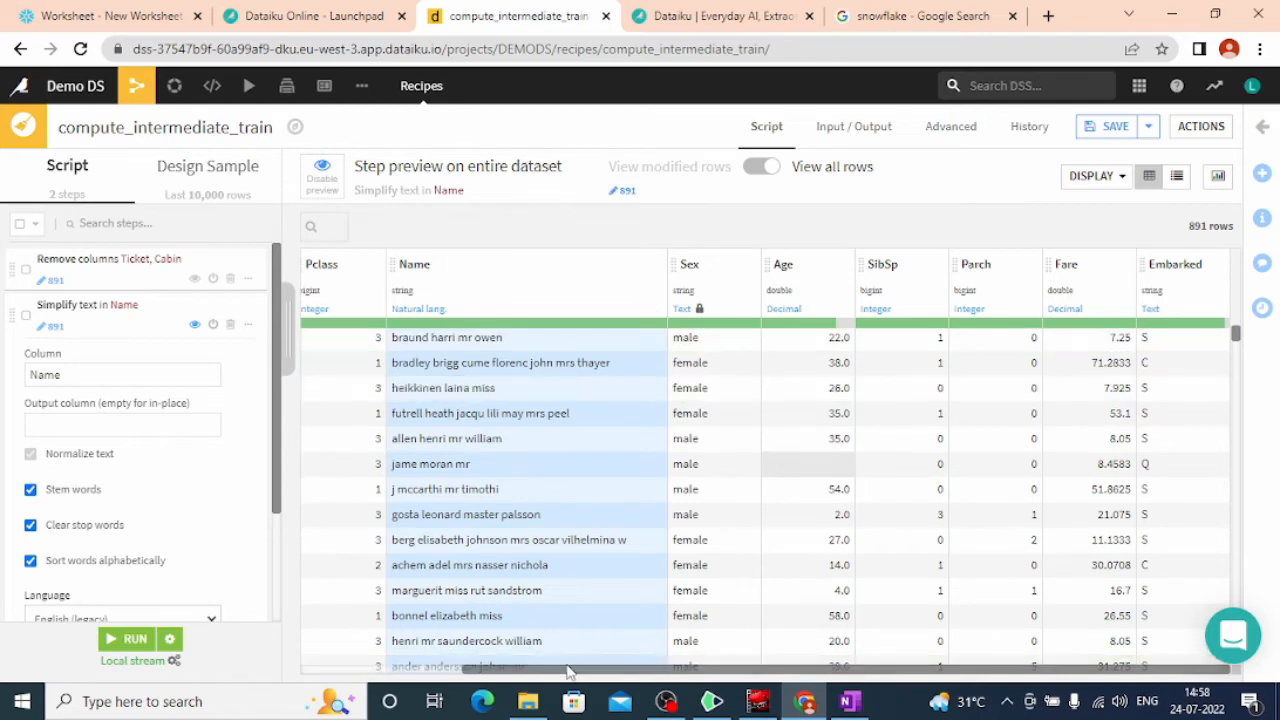
- Review the Simplify text step's preview and settings, and delete that step from the script
left_click_drag(566, 672, 430, 678)
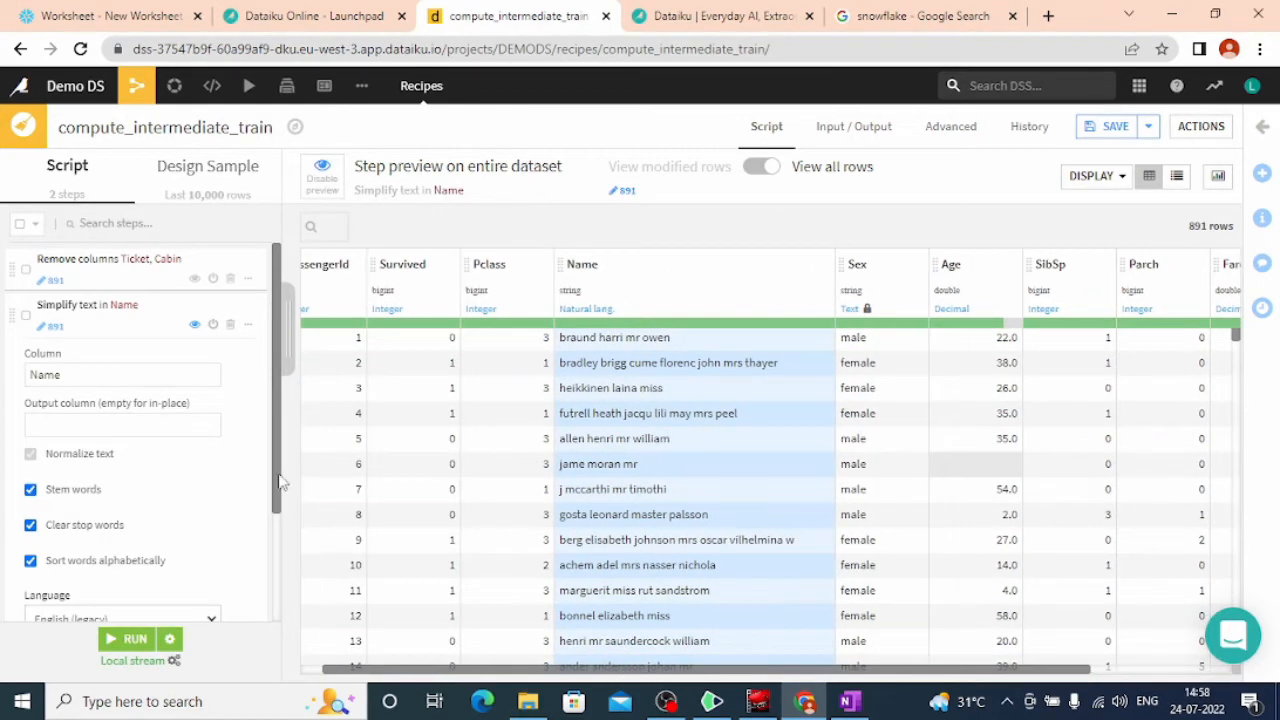
left_click_drag(274, 477, 276, 543)
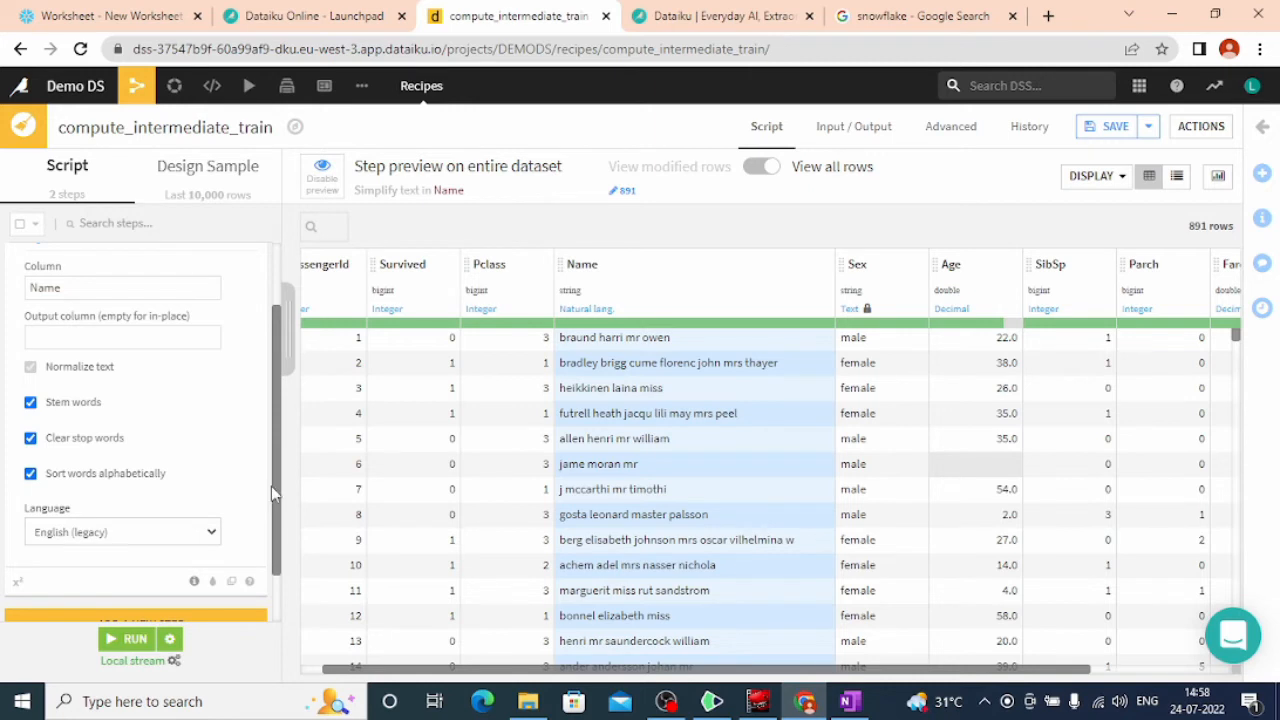
scroll(280, 487, "up", 1)
scroll(280, 487, "up", 2)
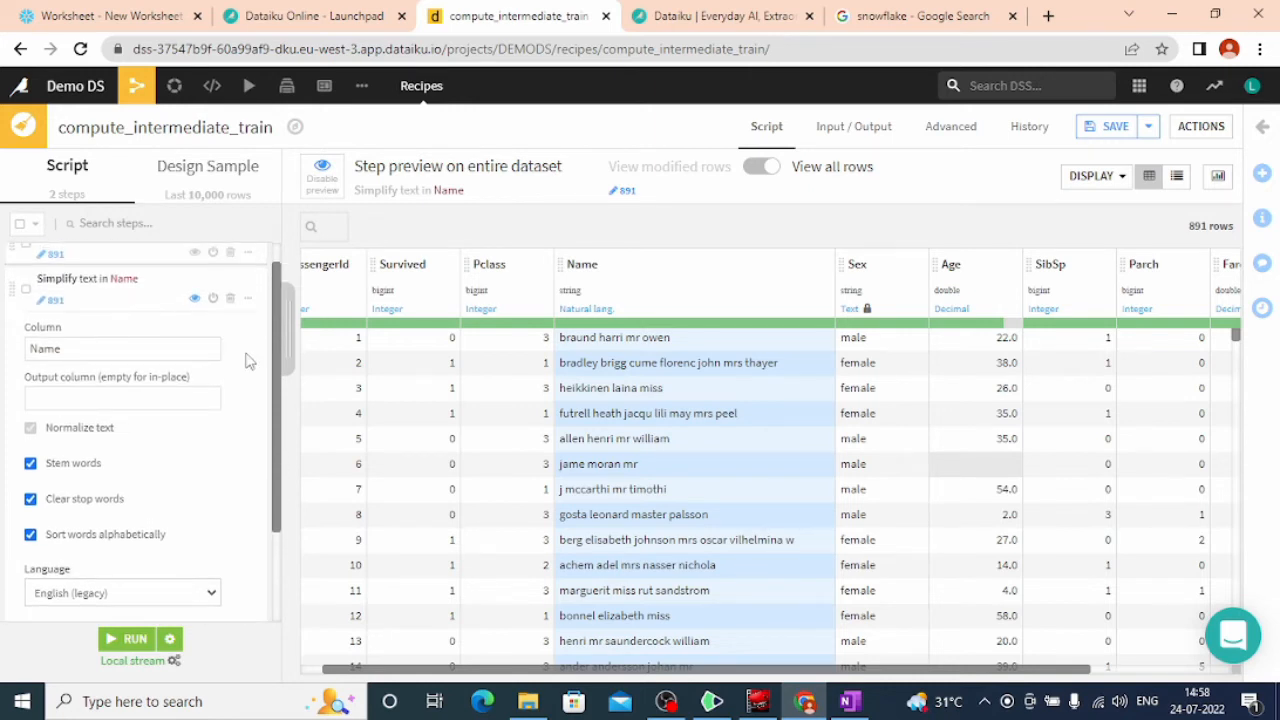
left_click(230, 300)
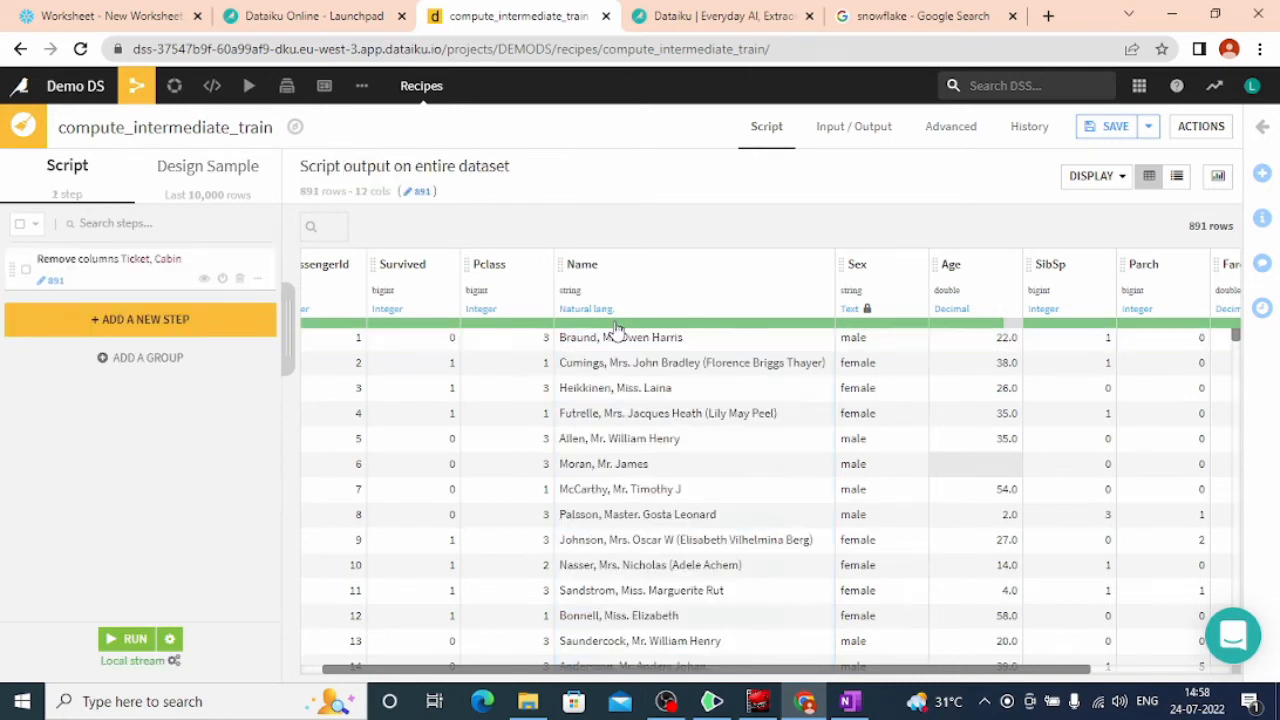
- Analyze the Name column and compute its natural language word counts with Normalize, Stem and Clear Stop Words
left_click(617, 263)
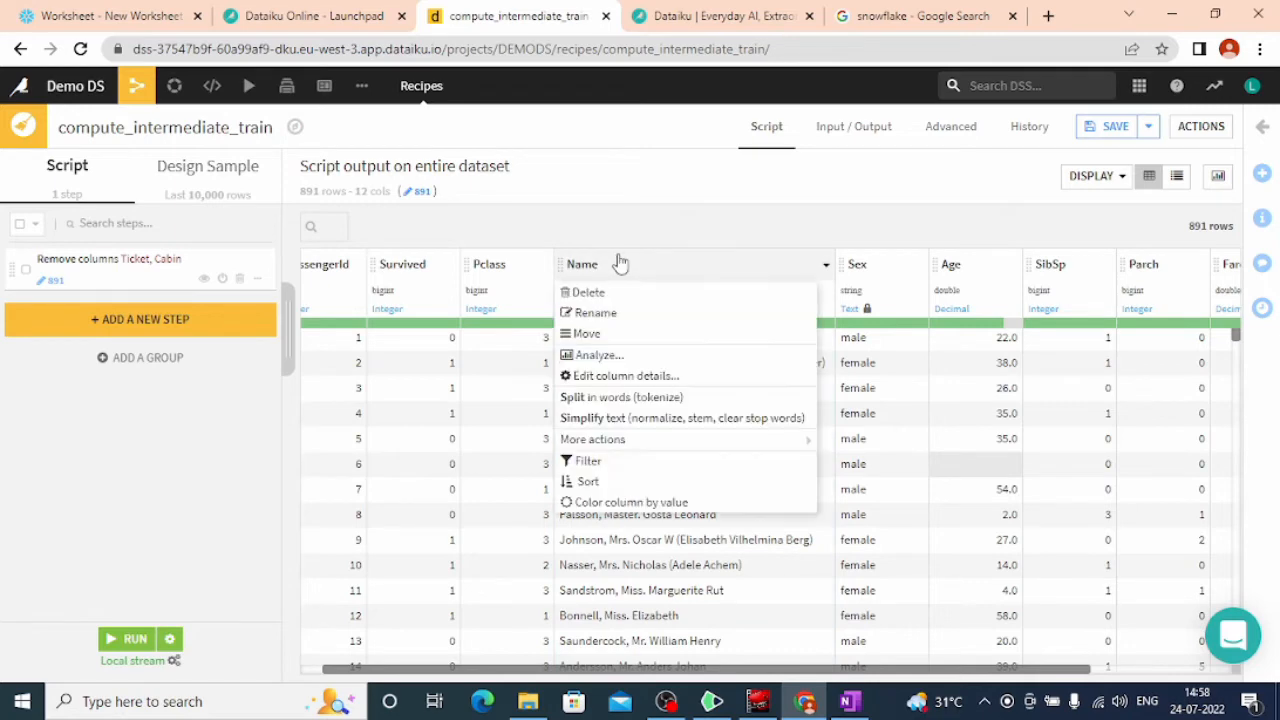
left_click(614, 356)
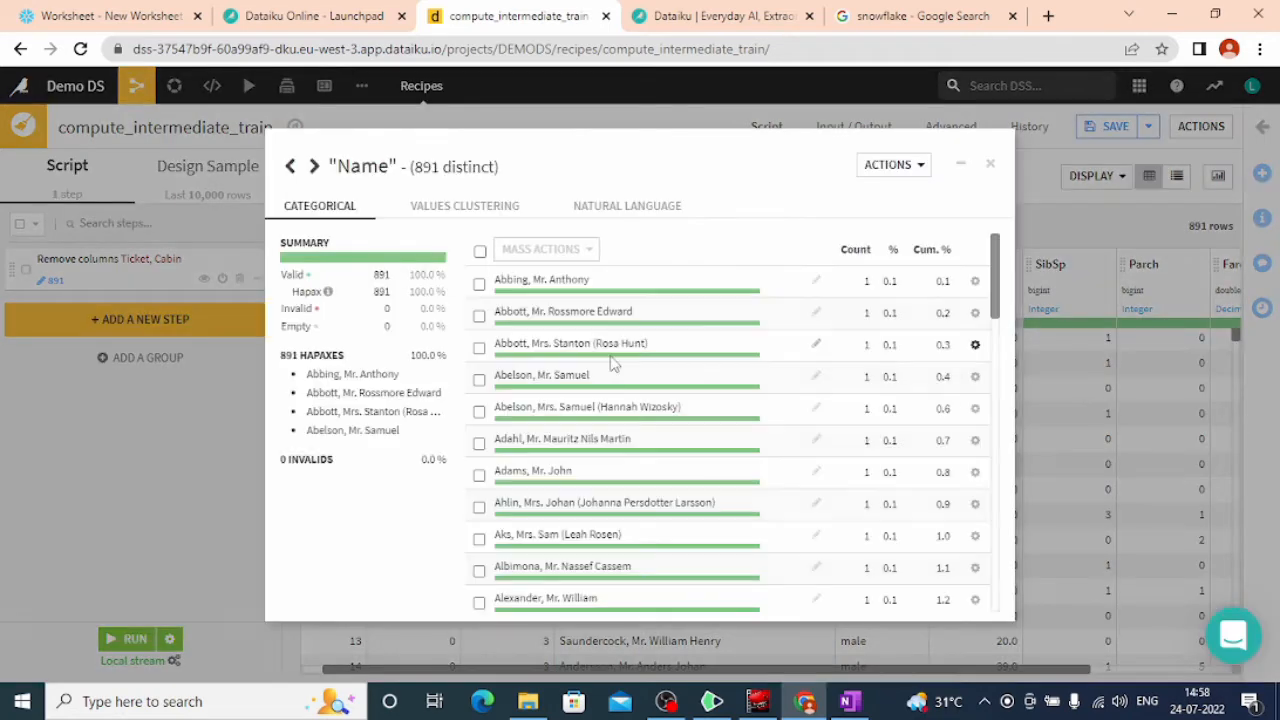
left_click(630, 208)
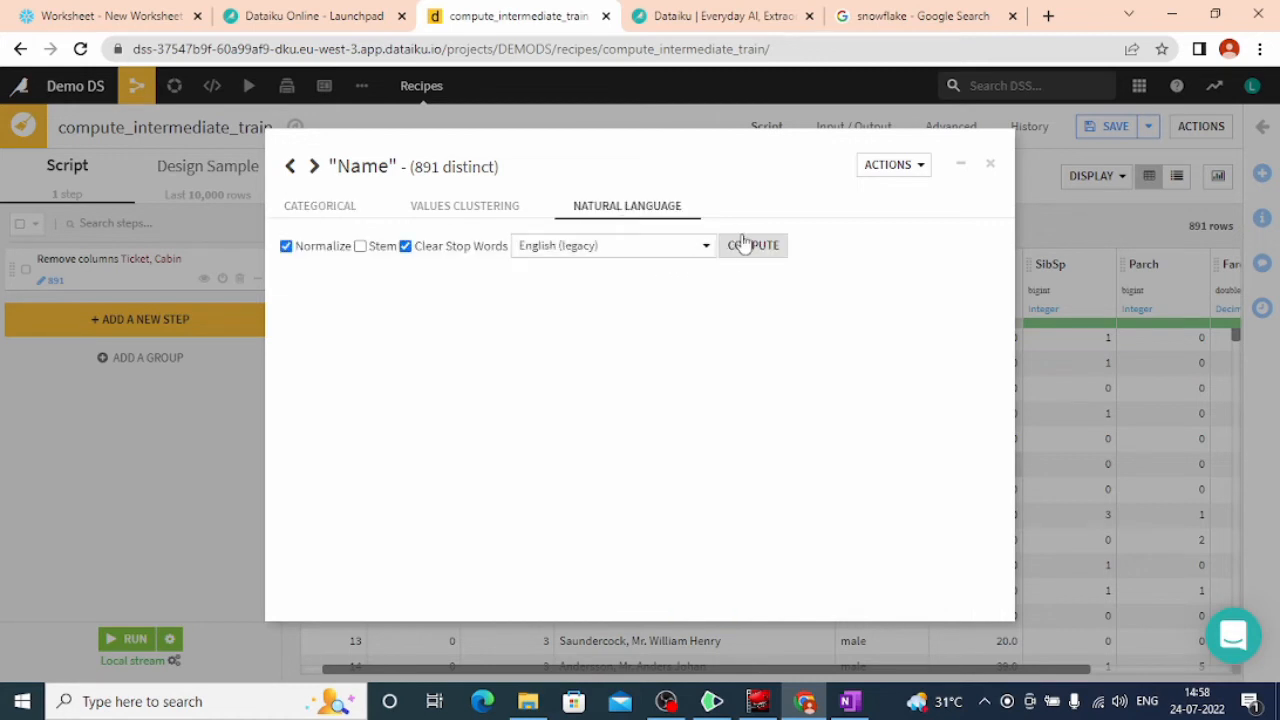
left_click(364, 249)
left_click(784, 251)
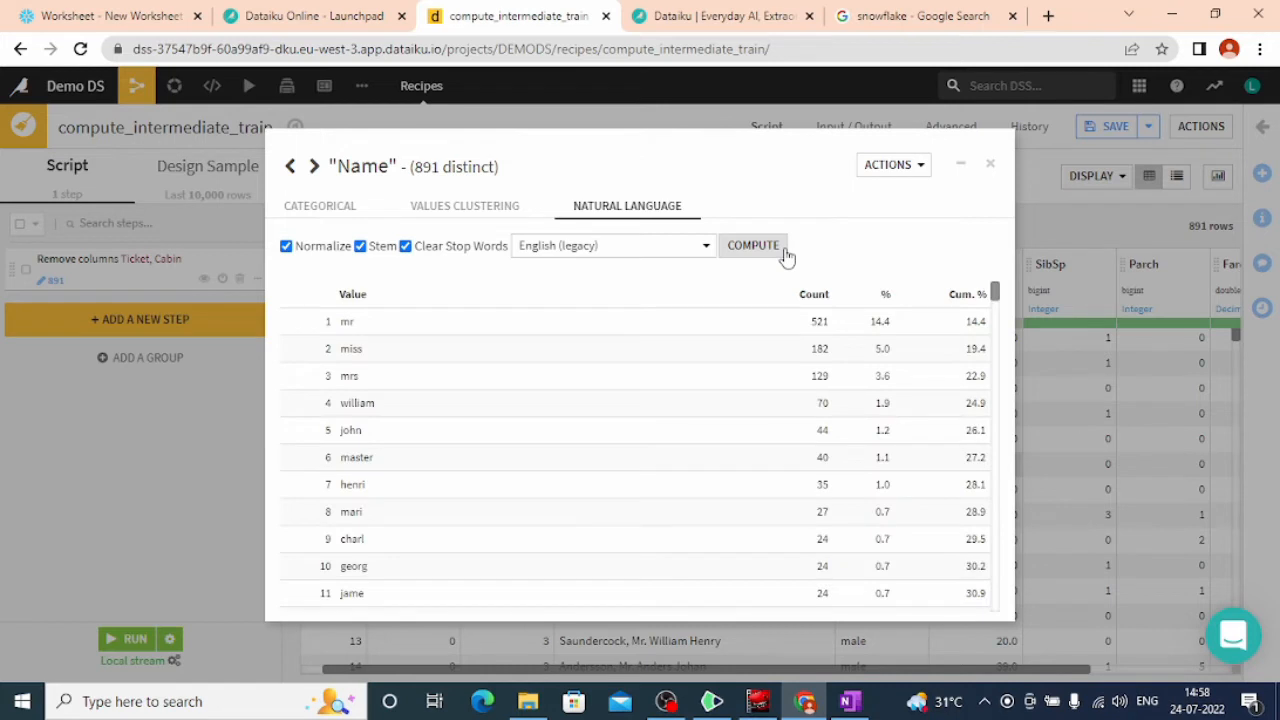
- Inspect the Name analysis's available actions, word counts, values clustering and categorical summary, and close the analysis
left_click(918, 166)
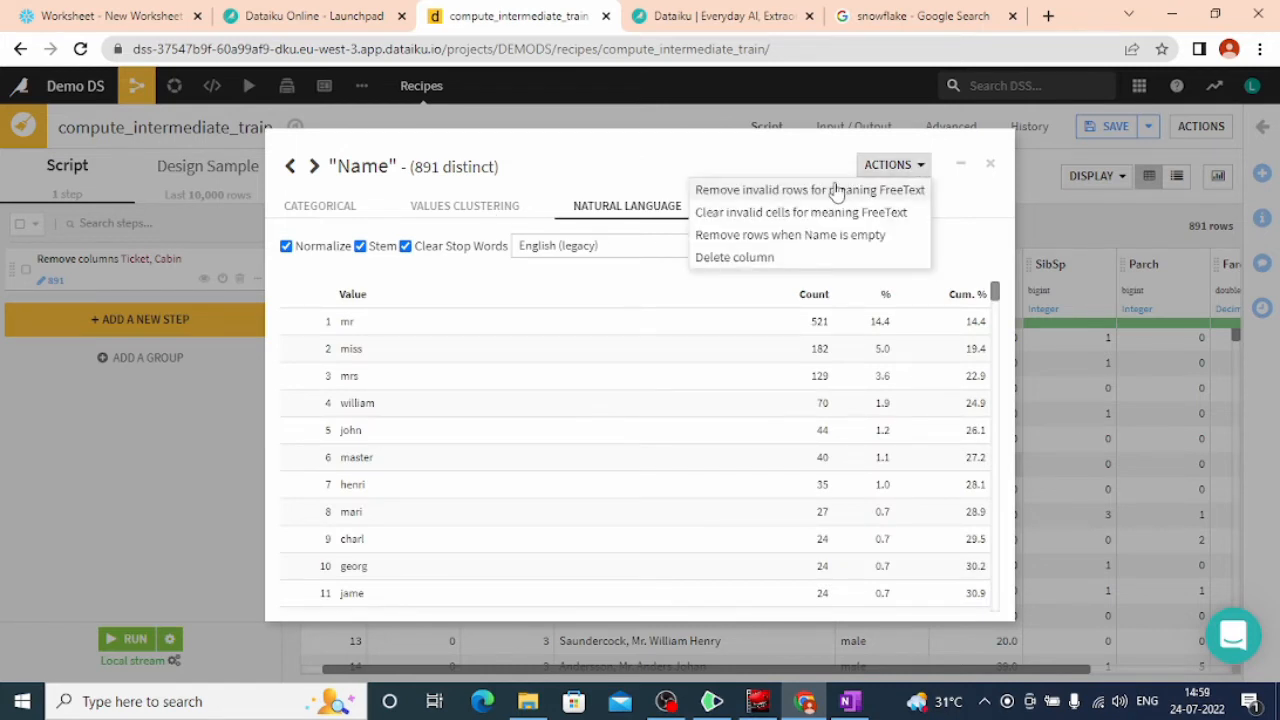
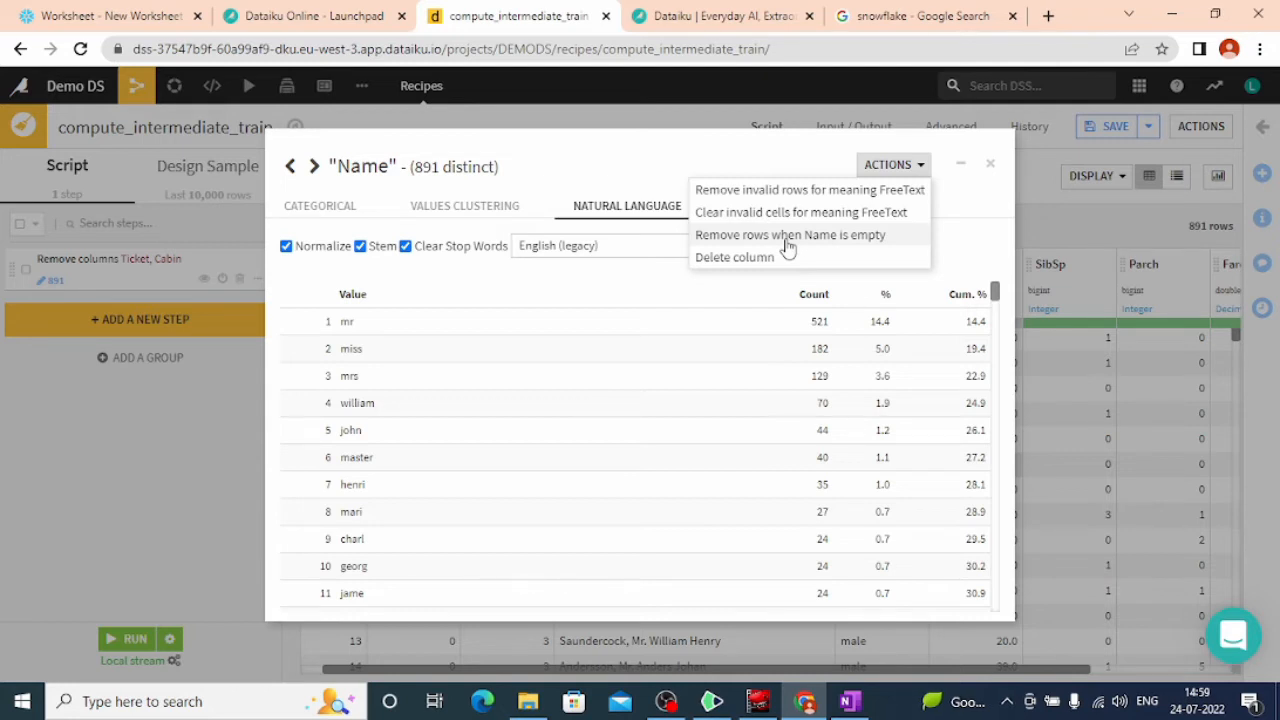
left_click(567, 197)
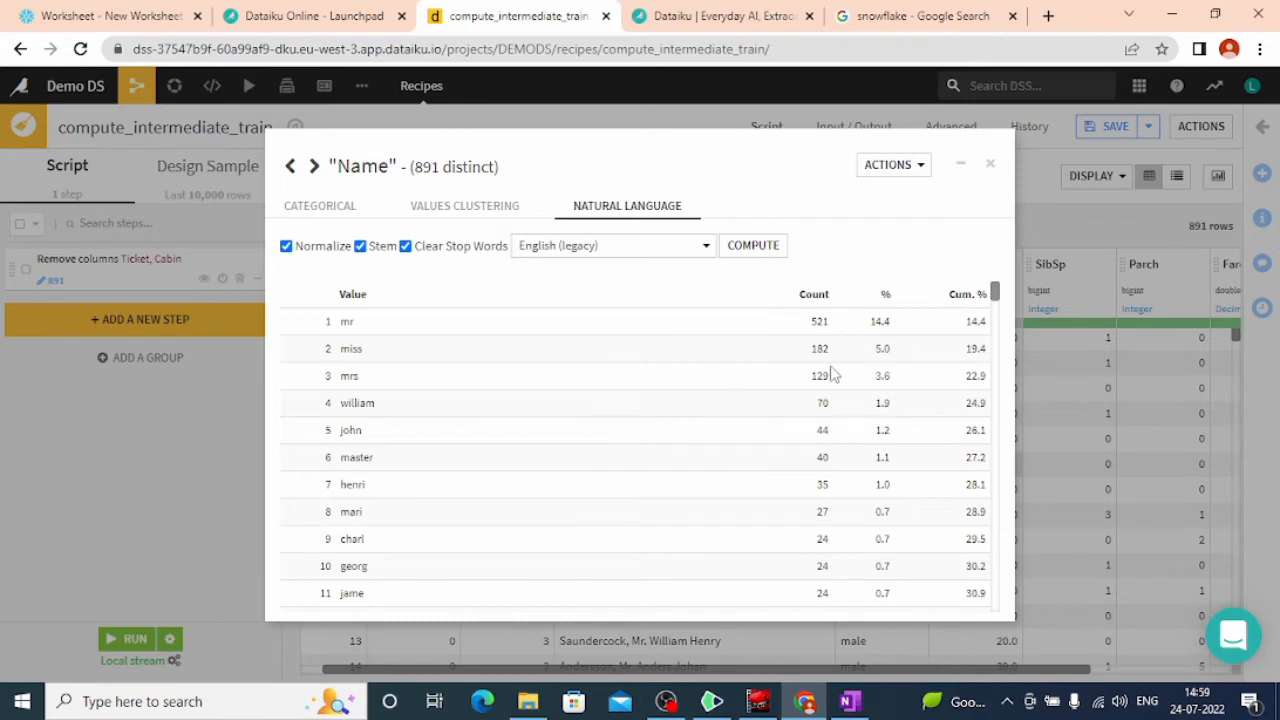
mouse_move(1000, 298)
left_mouse_down()
mouse_move(1024, 485)
mouse_move(1025, 700)
mouse_move(998, 628)
mouse_move(995, 500)
mouse_move(1016, 293)
left_mouse_up()
left_click(465, 218)
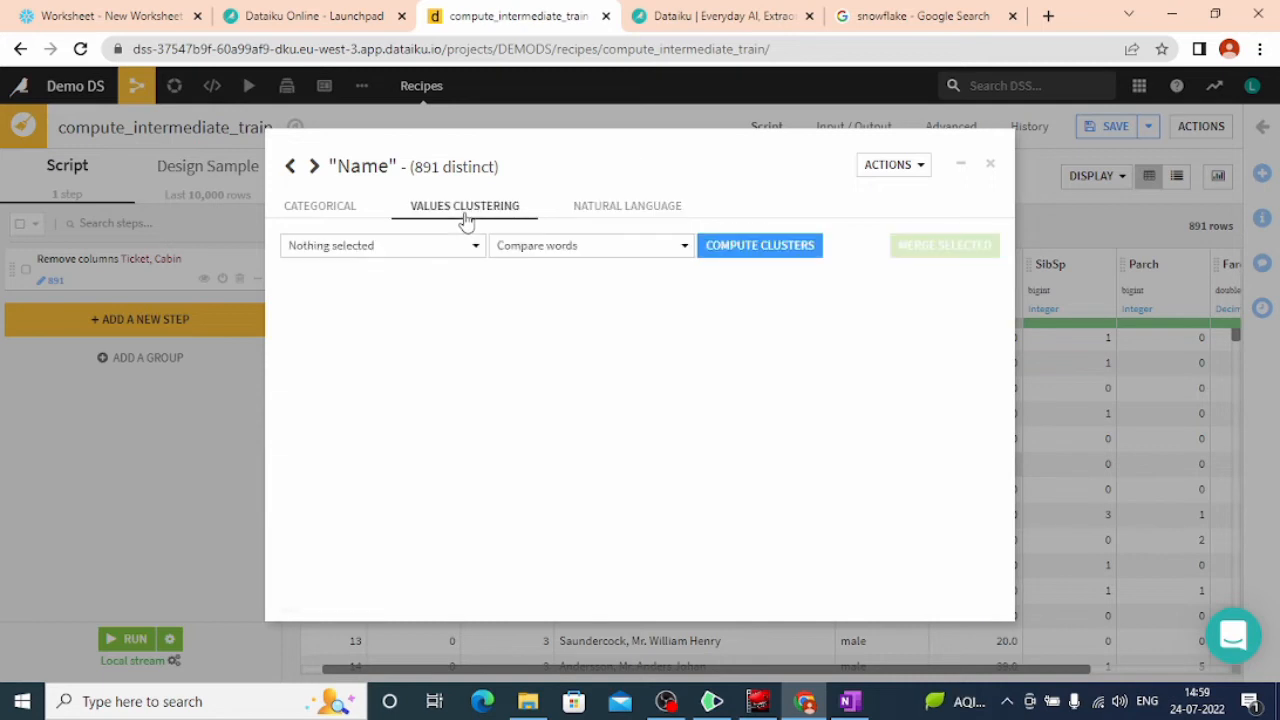
left_click(318, 210)
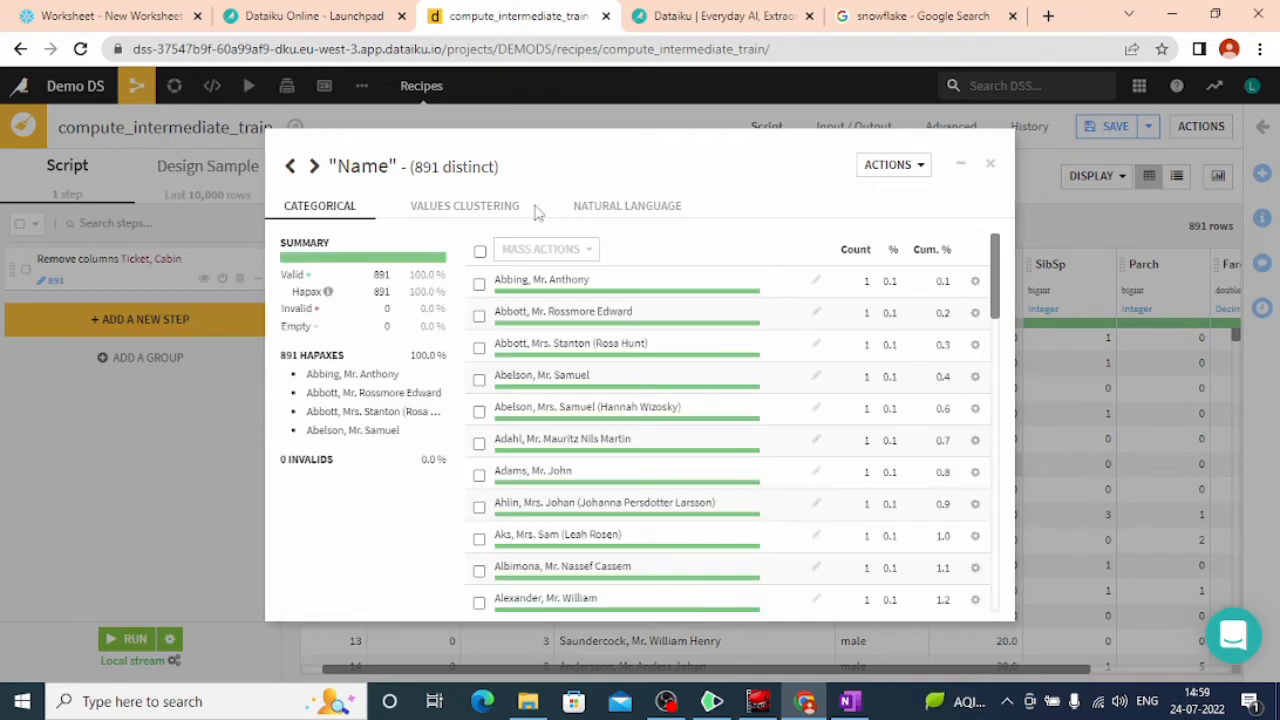
left_click(988, 167)
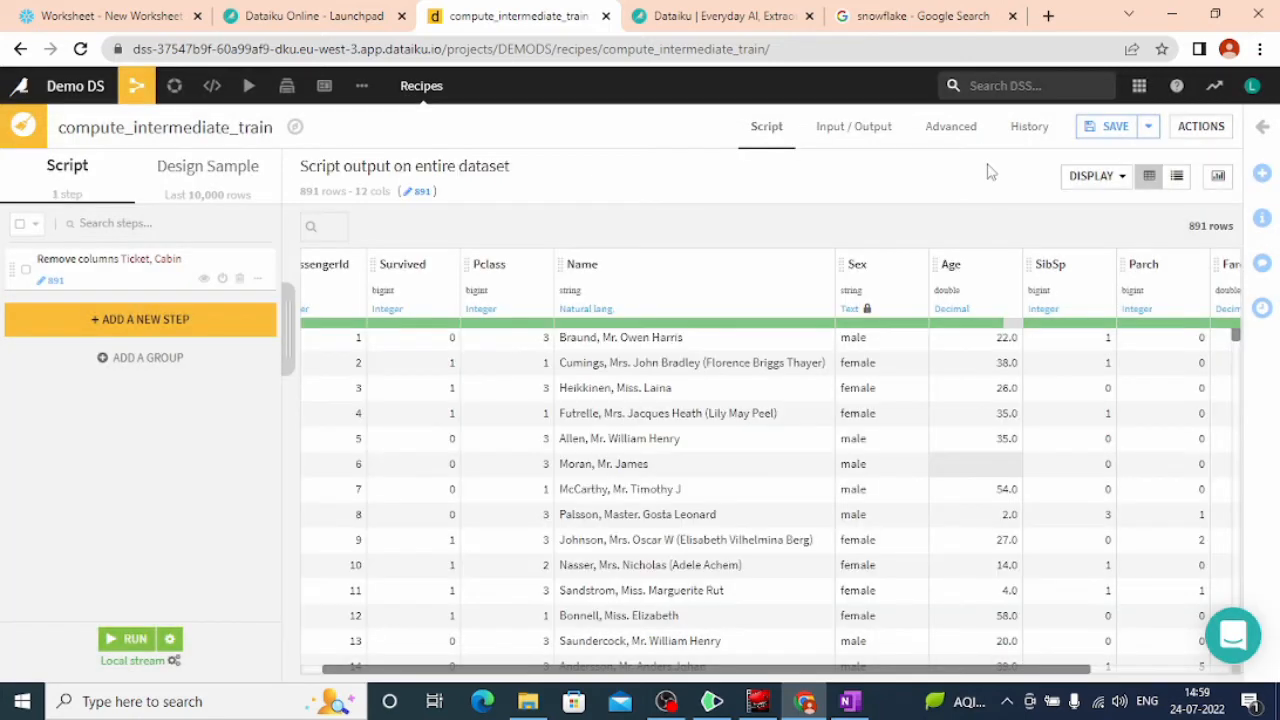
- Add a step that converts the Name column to lowercase
left_click(731, 271)
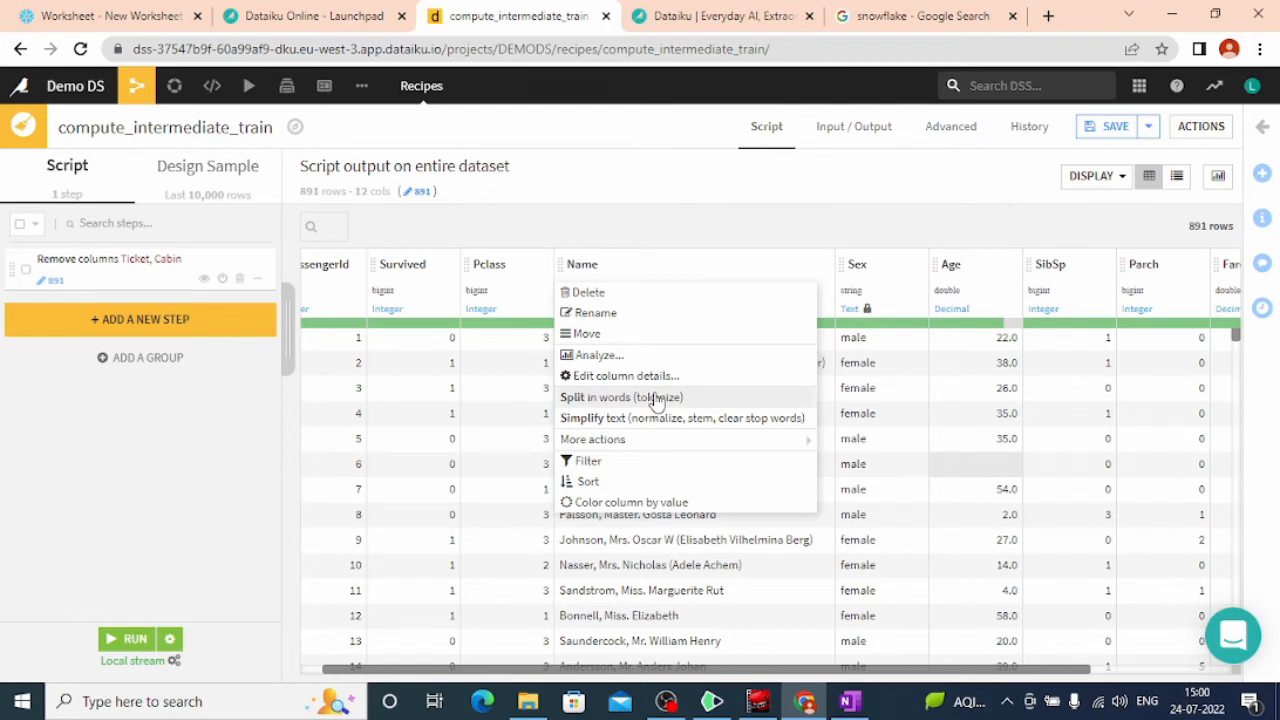
mouse_move(686, 441)
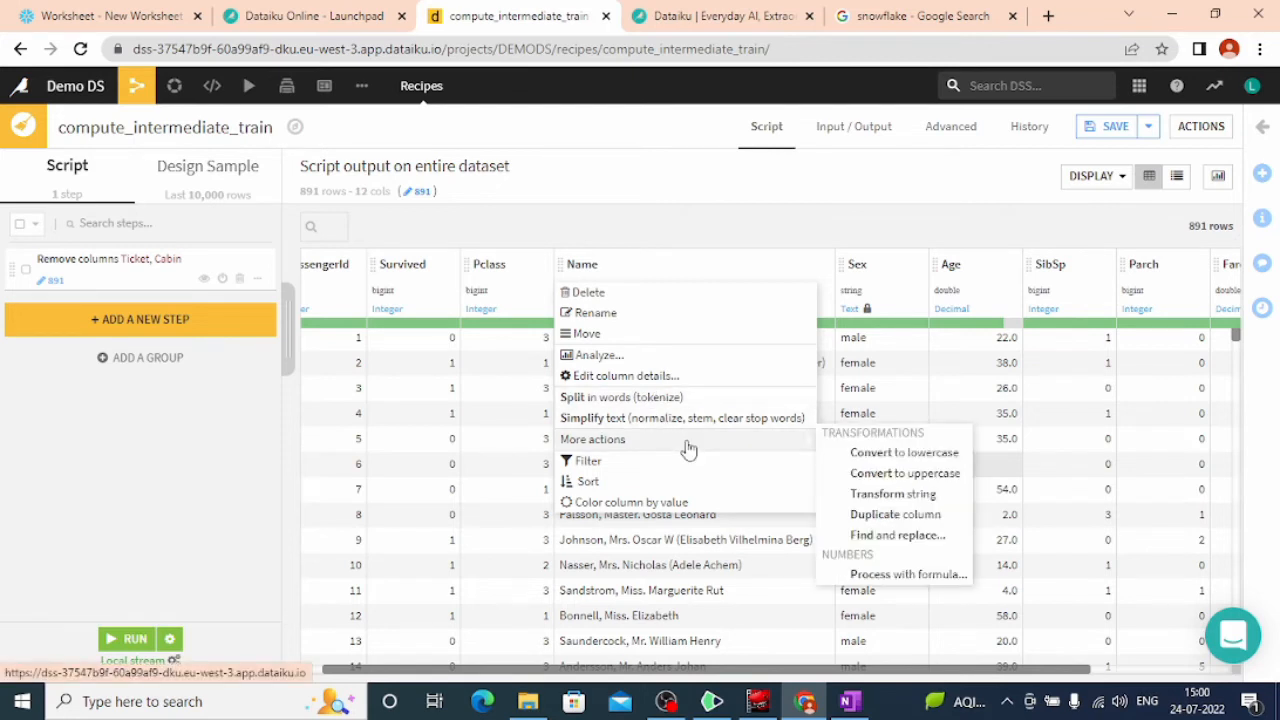
left_click(874, 461)
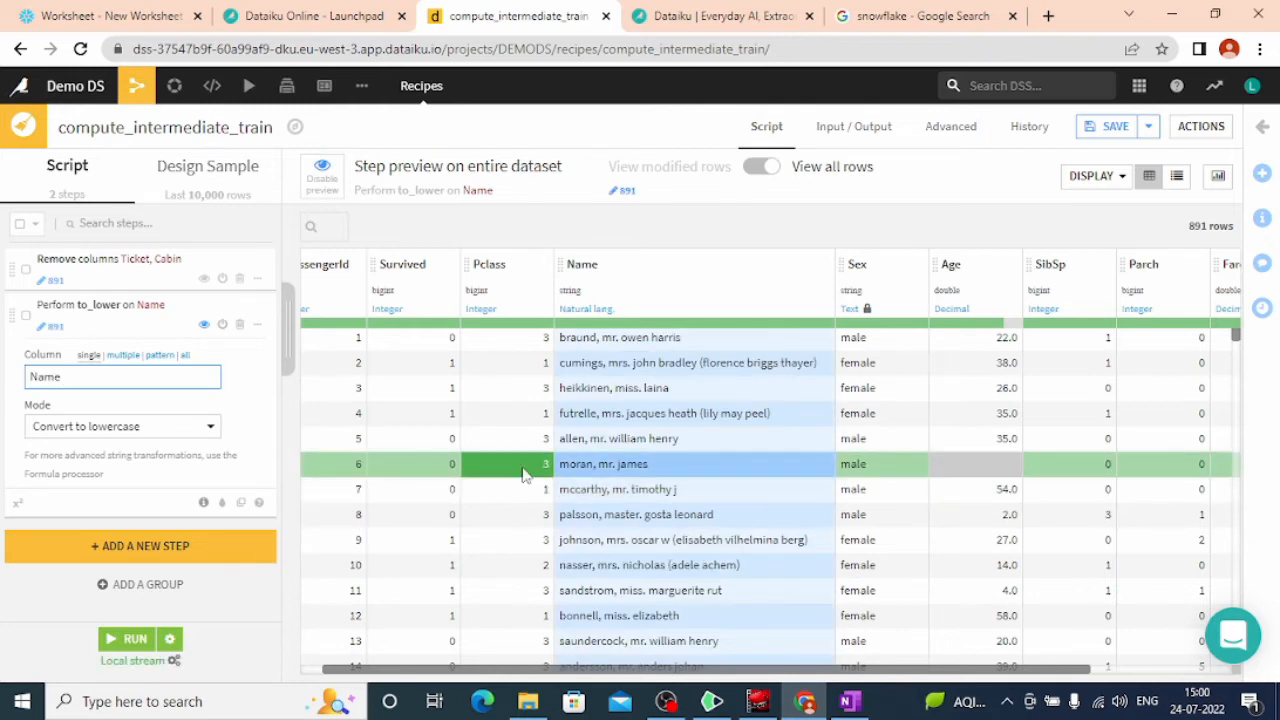
- Add a Transform string step that applies the Normalize mode to the Name column
left_click(730, 277)
mouse_move(764, 442)
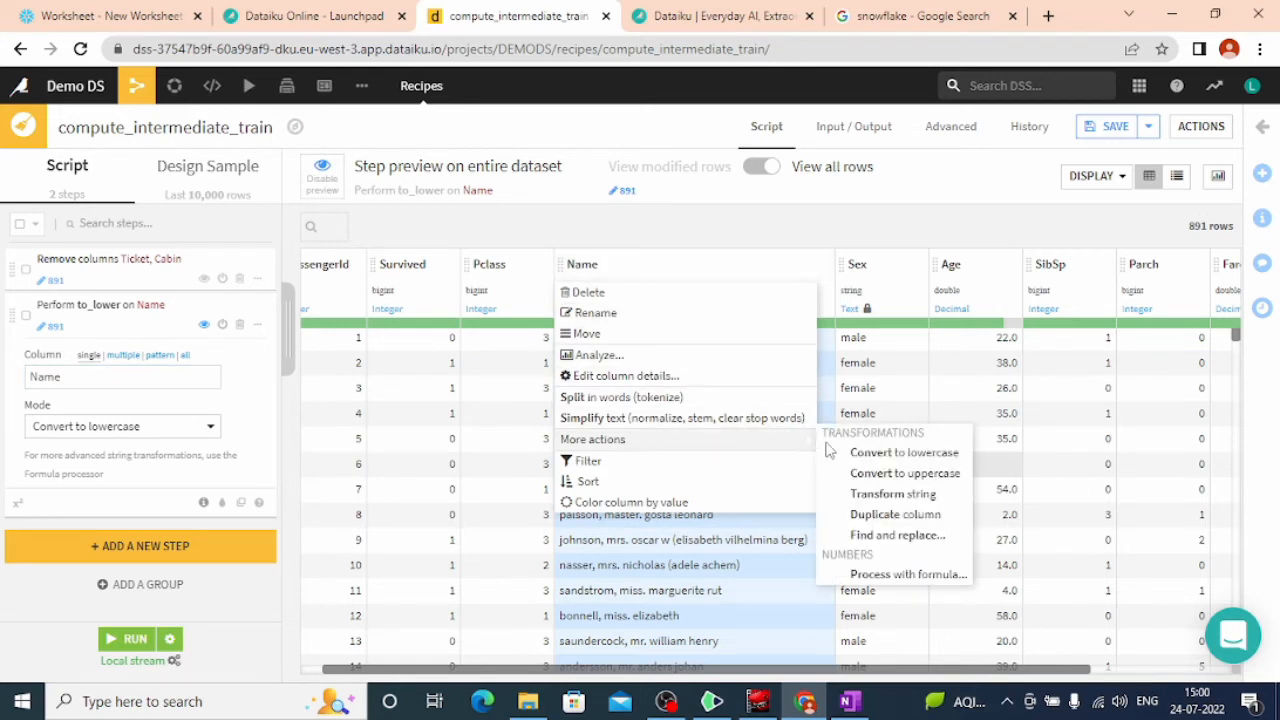
left_click(889, 494)
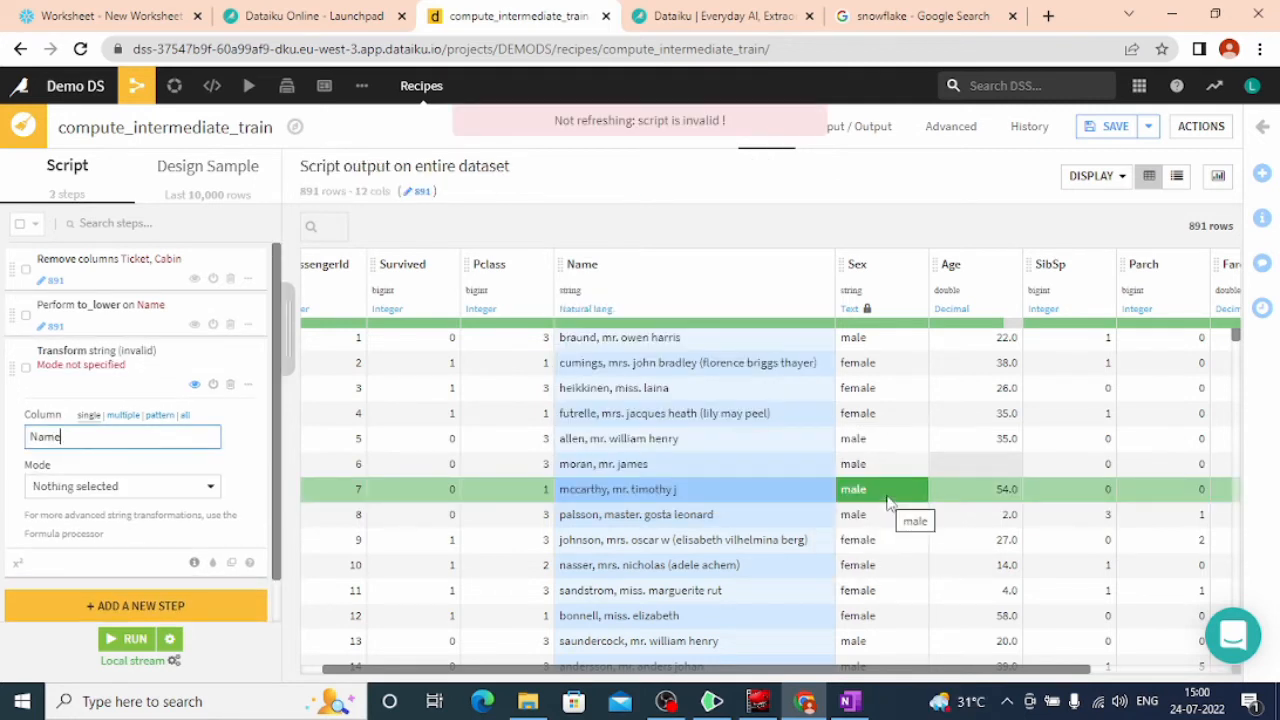
left_click(172, 490)
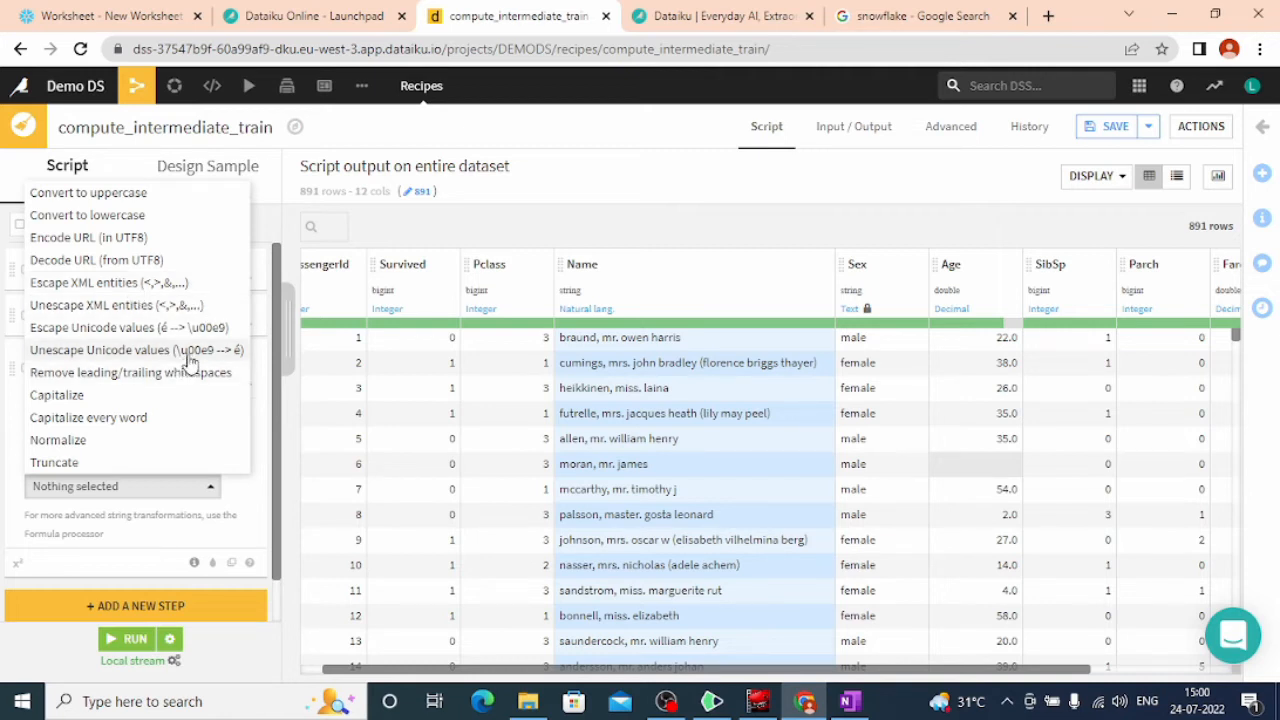
left_click(103, 440)
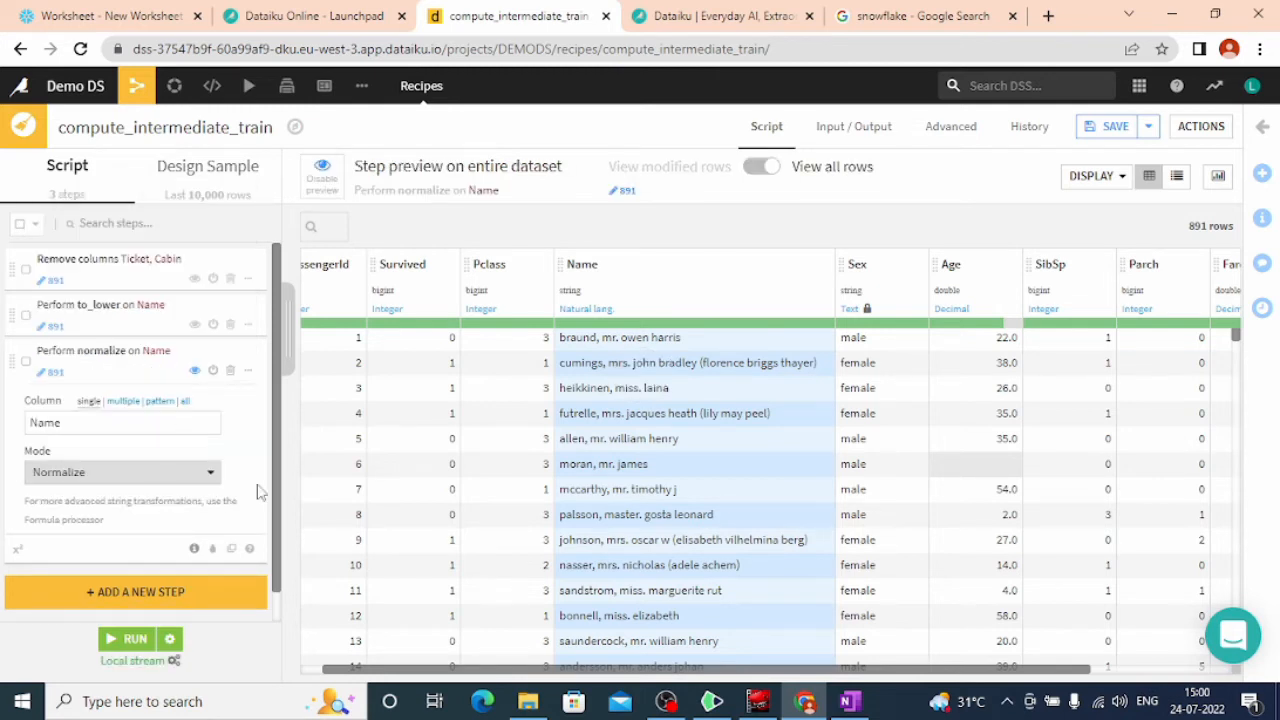
left_click(615, 410)
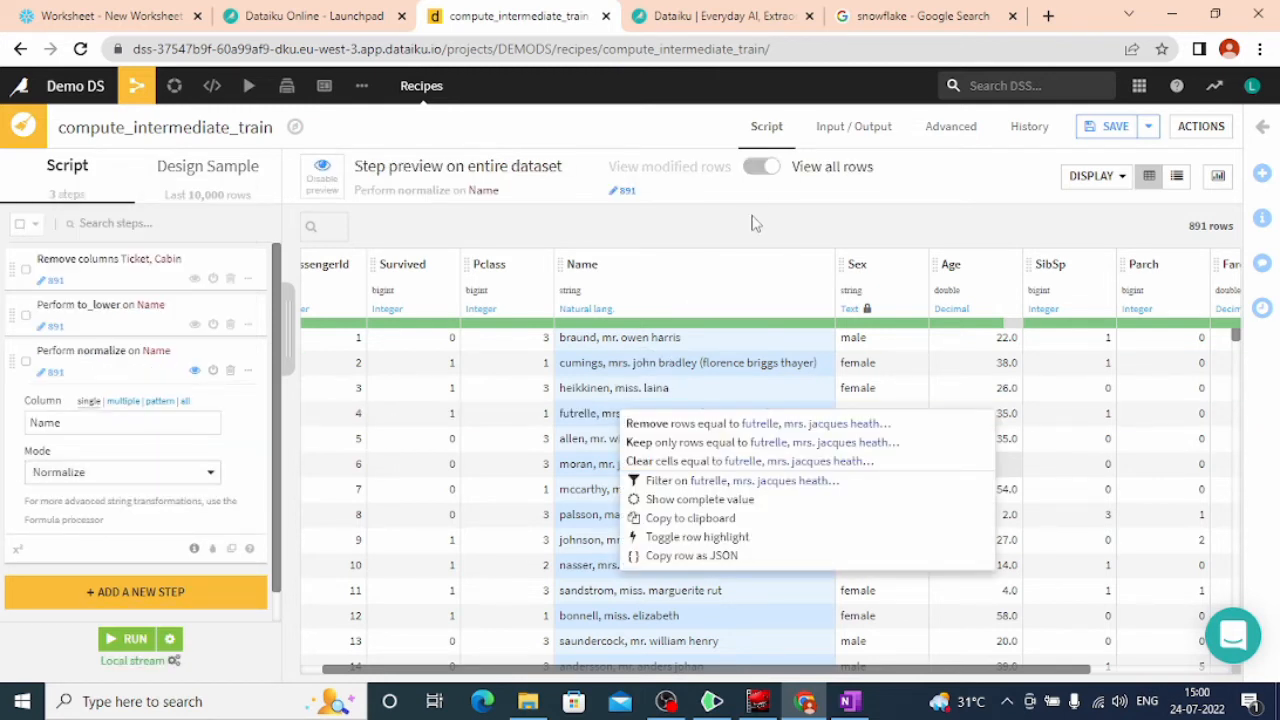
left_click(757, 224)
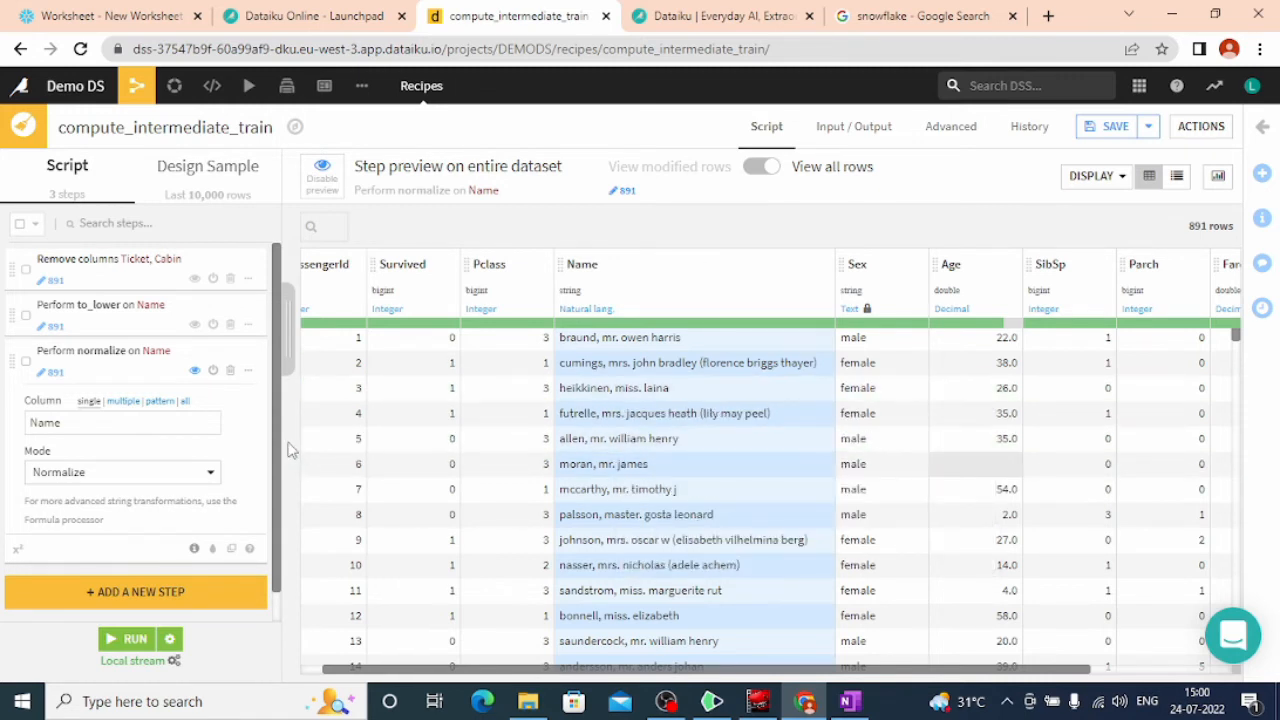
- Review the script's steps and the previewed columns, and check which recipe engines are available
left_click_drag(277, 455, 270, 488)
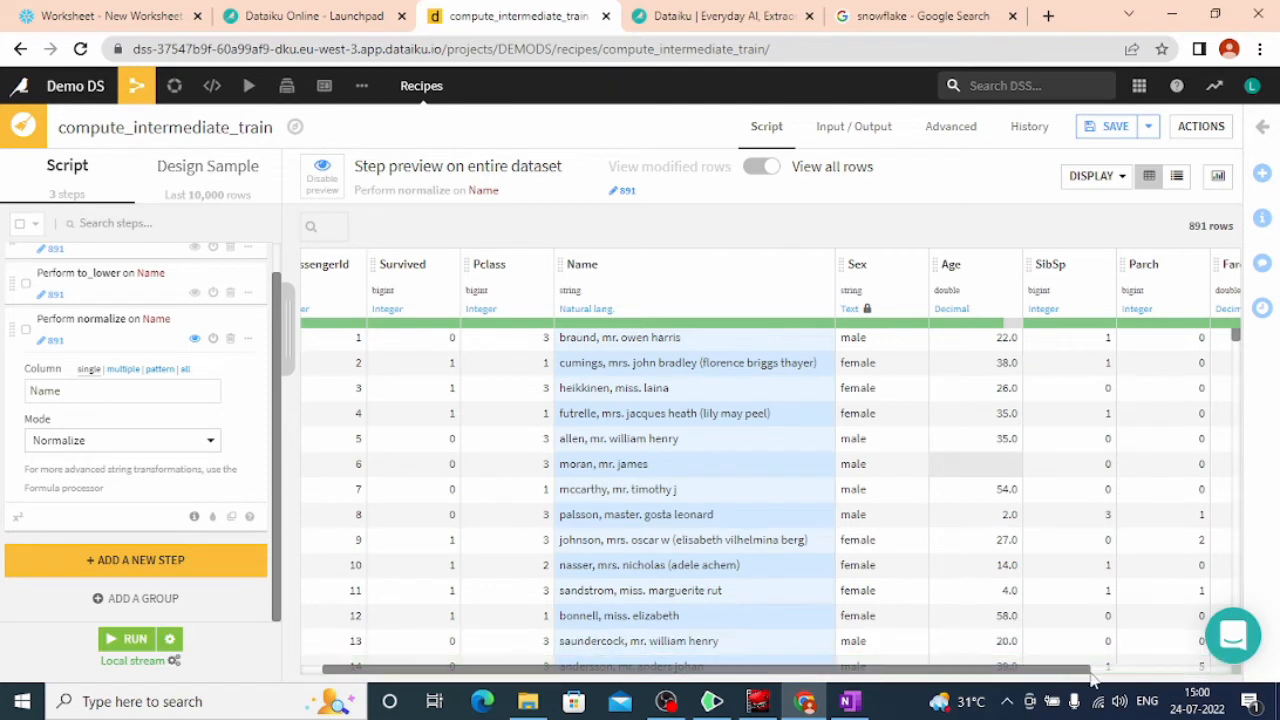
left_click_drag(1085, 669, 1228, 660)
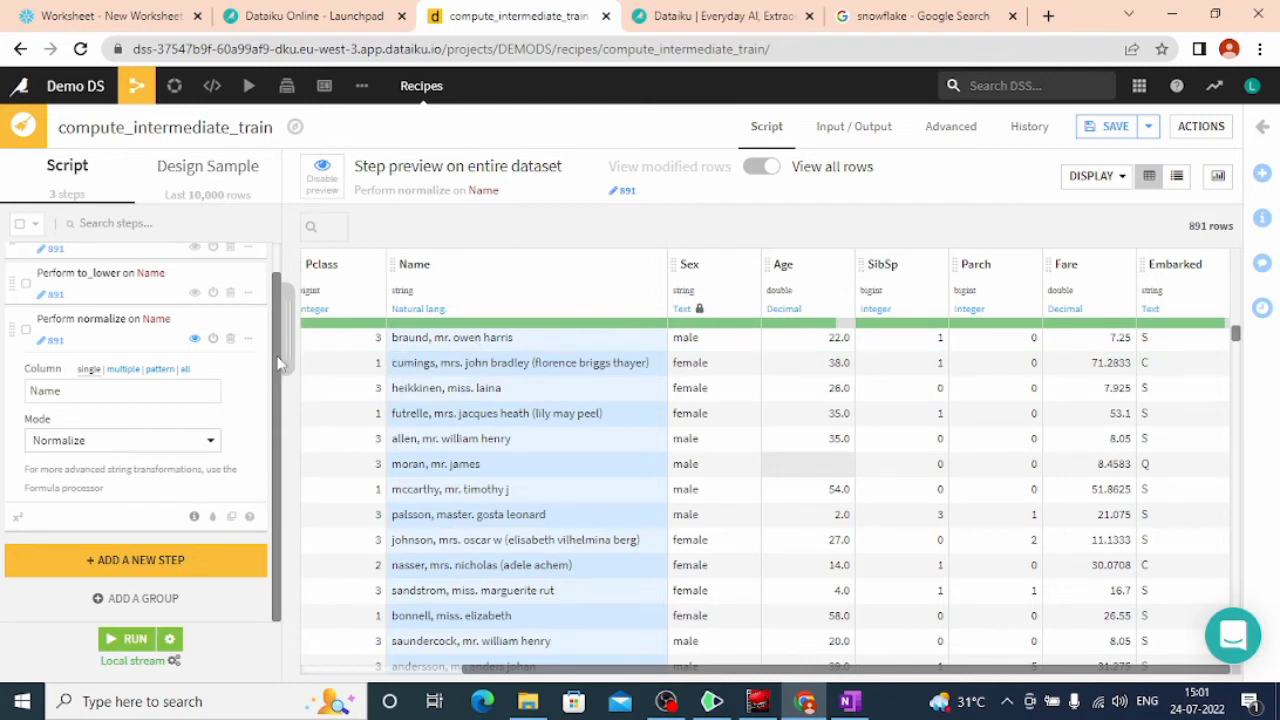
scroll(281, 364, "up", 1)
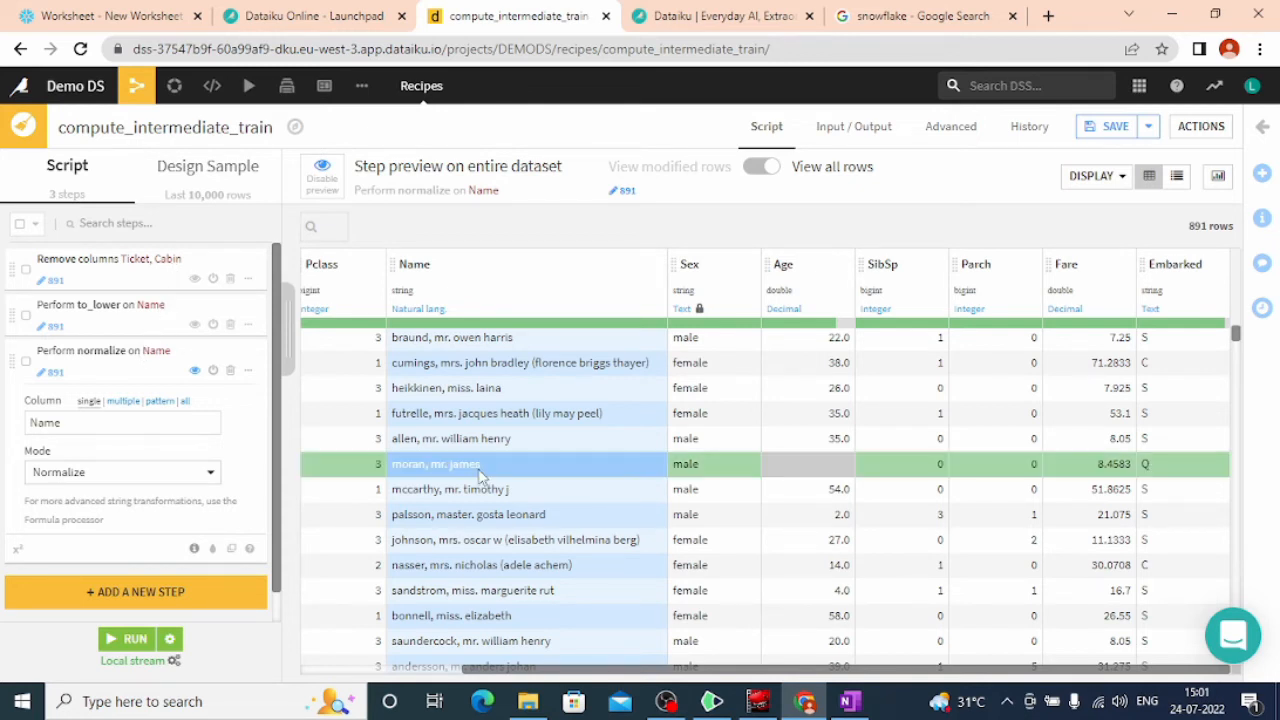
left_click(172, 661)
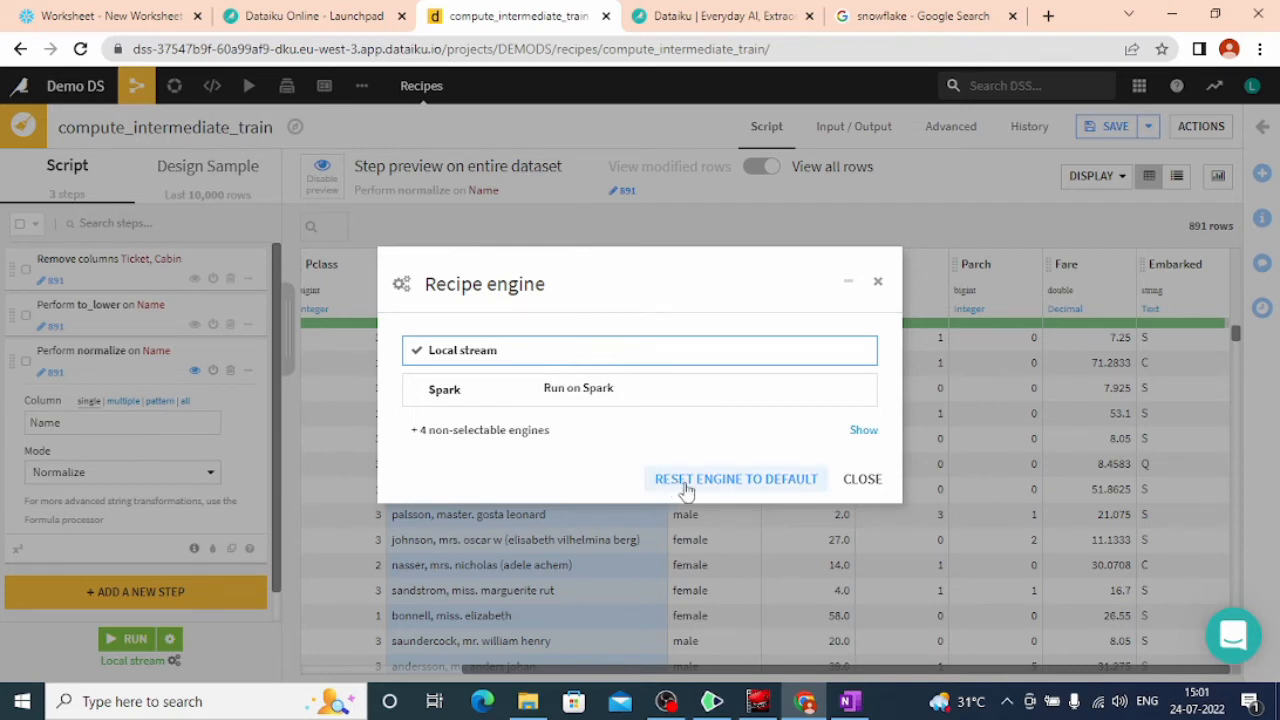
left_click(242, 632)
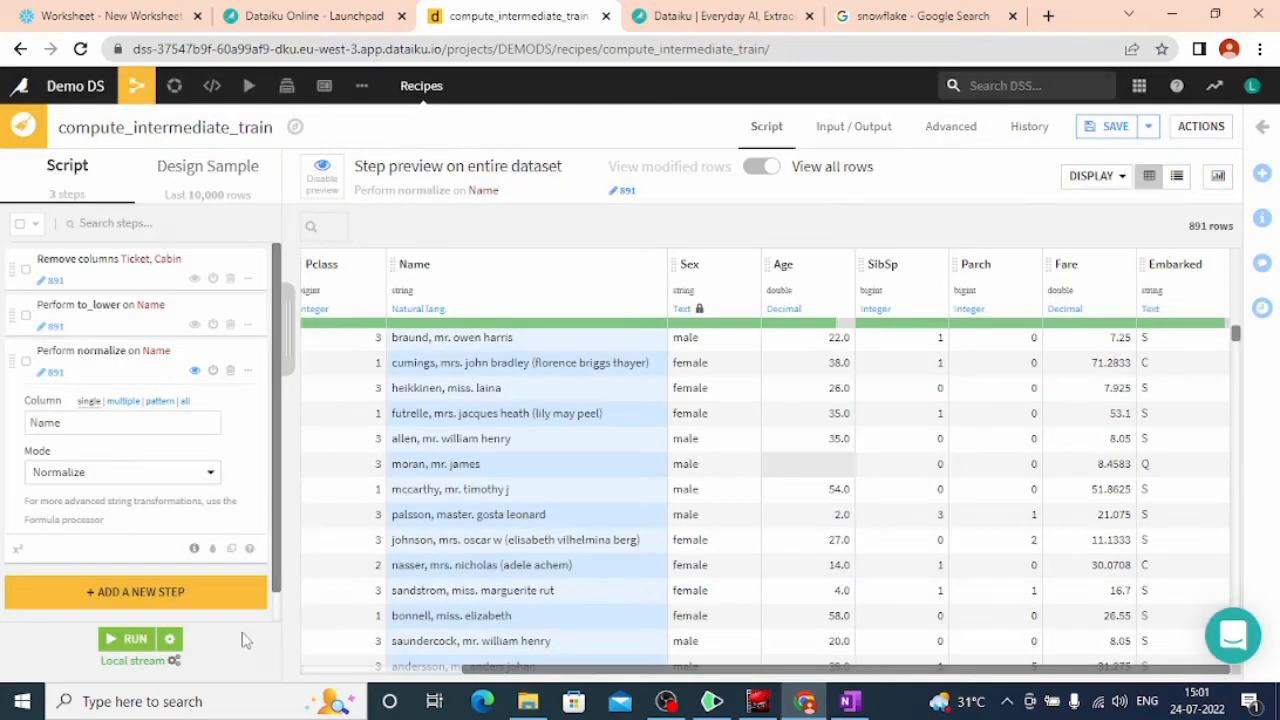
- Run the recipe to build intermediate_train, and review the job's activity log from start to end
left_click(128, 645)
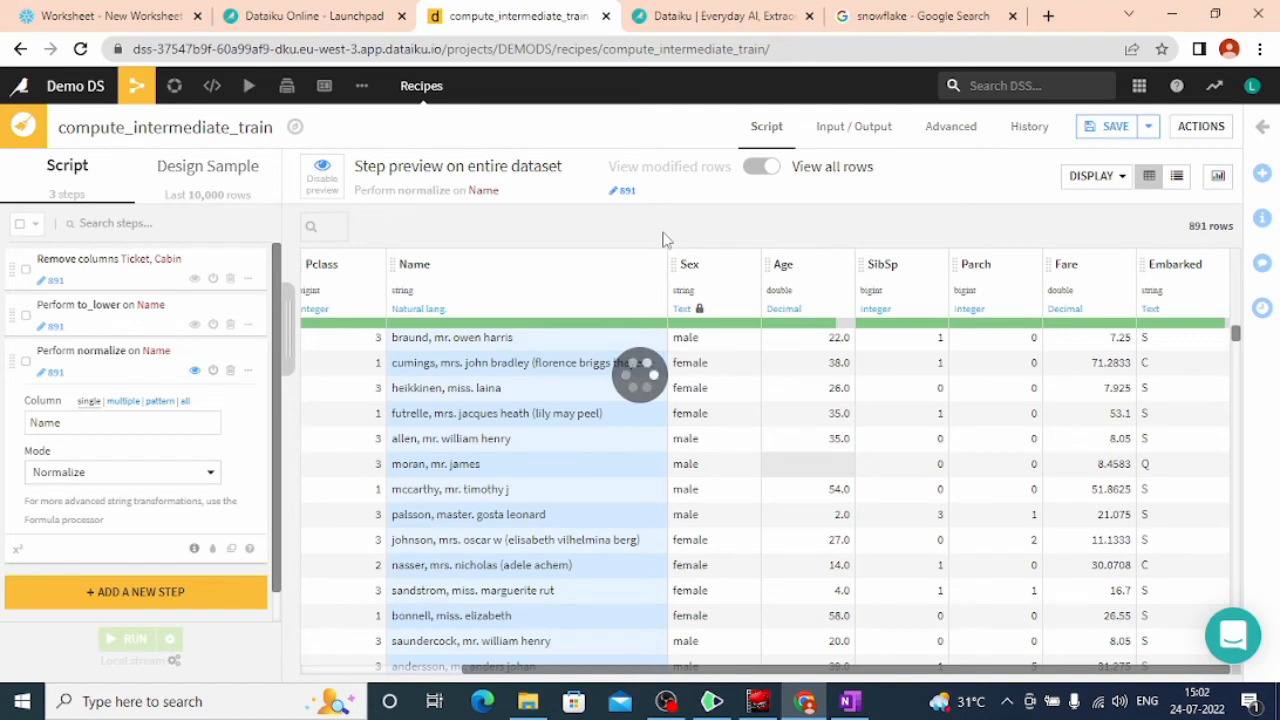
key("ctrl+s")
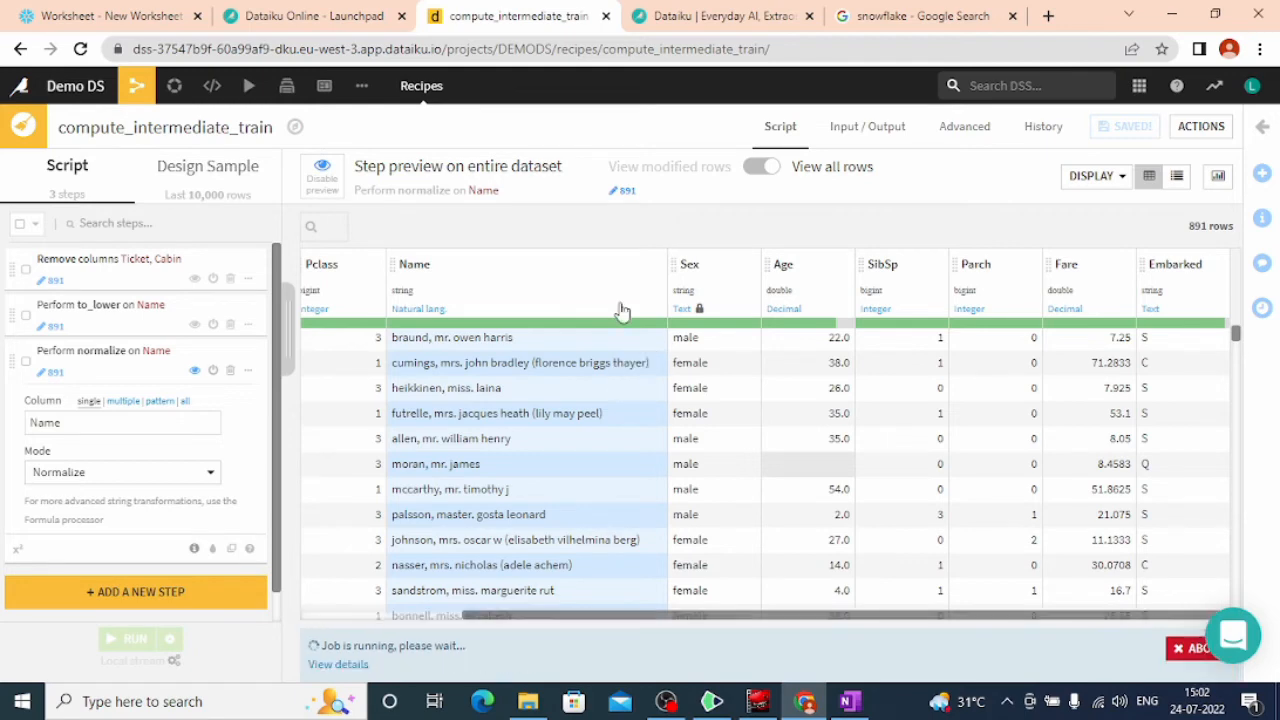
left_click(366, 665)
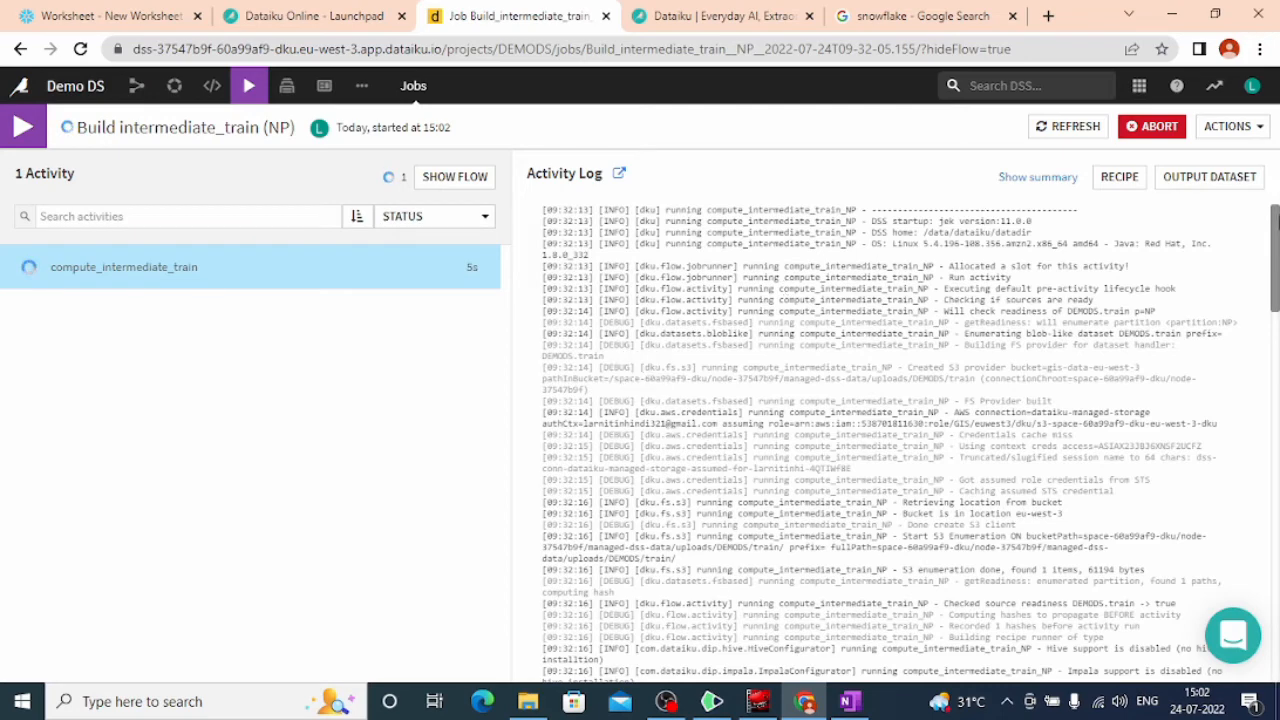
left_click_drag(1276, 222, 1275, 522)
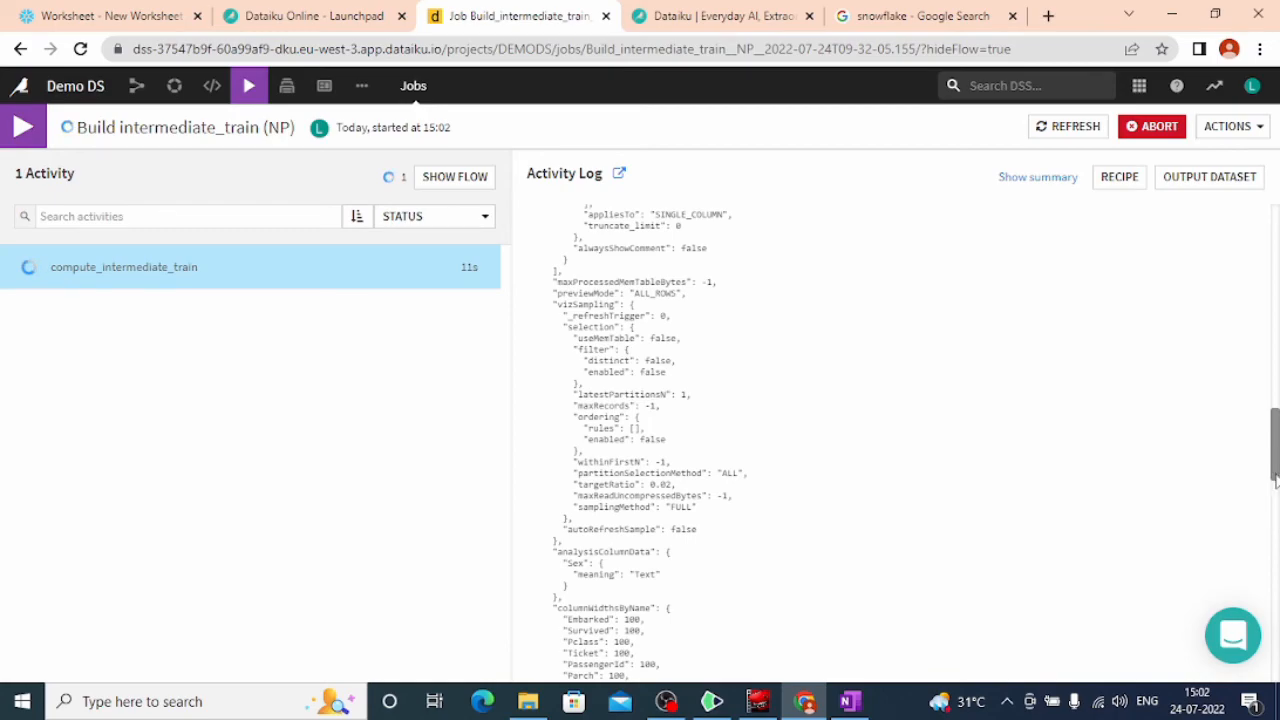
left_click_drag(1274, 480, 1275, 678)
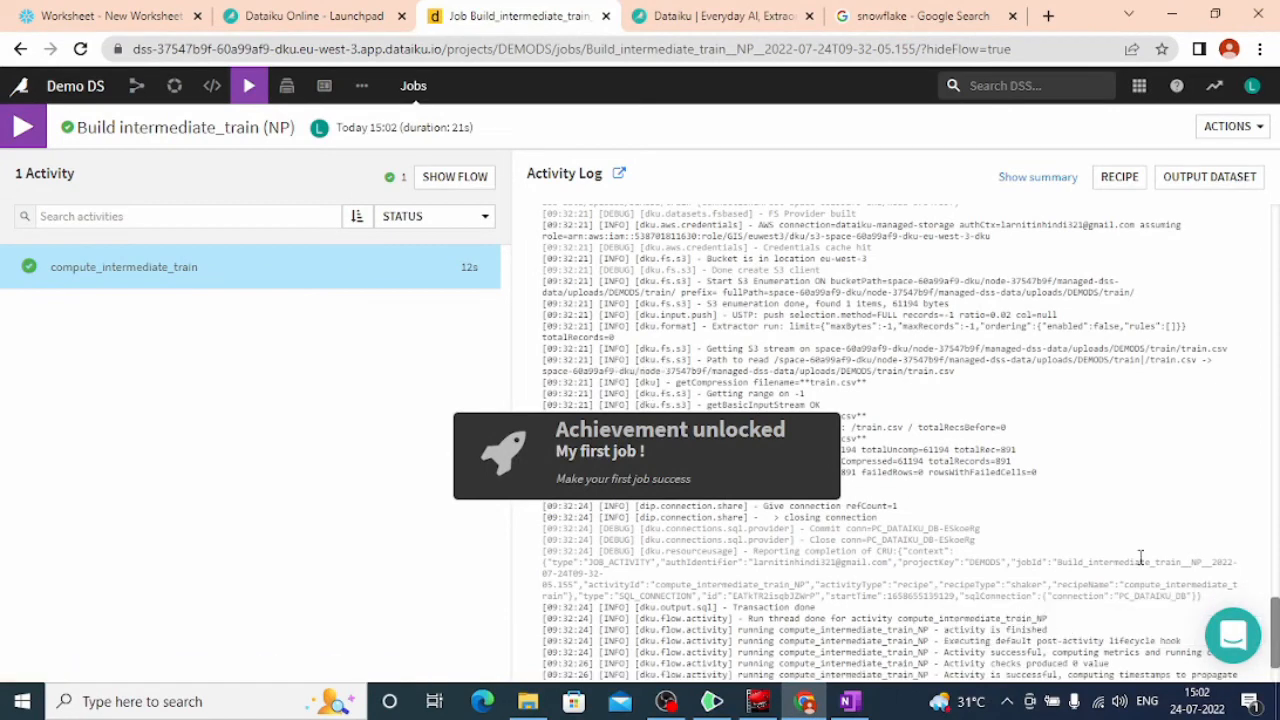
left_click_drag(1277, 580, 1276, 258)
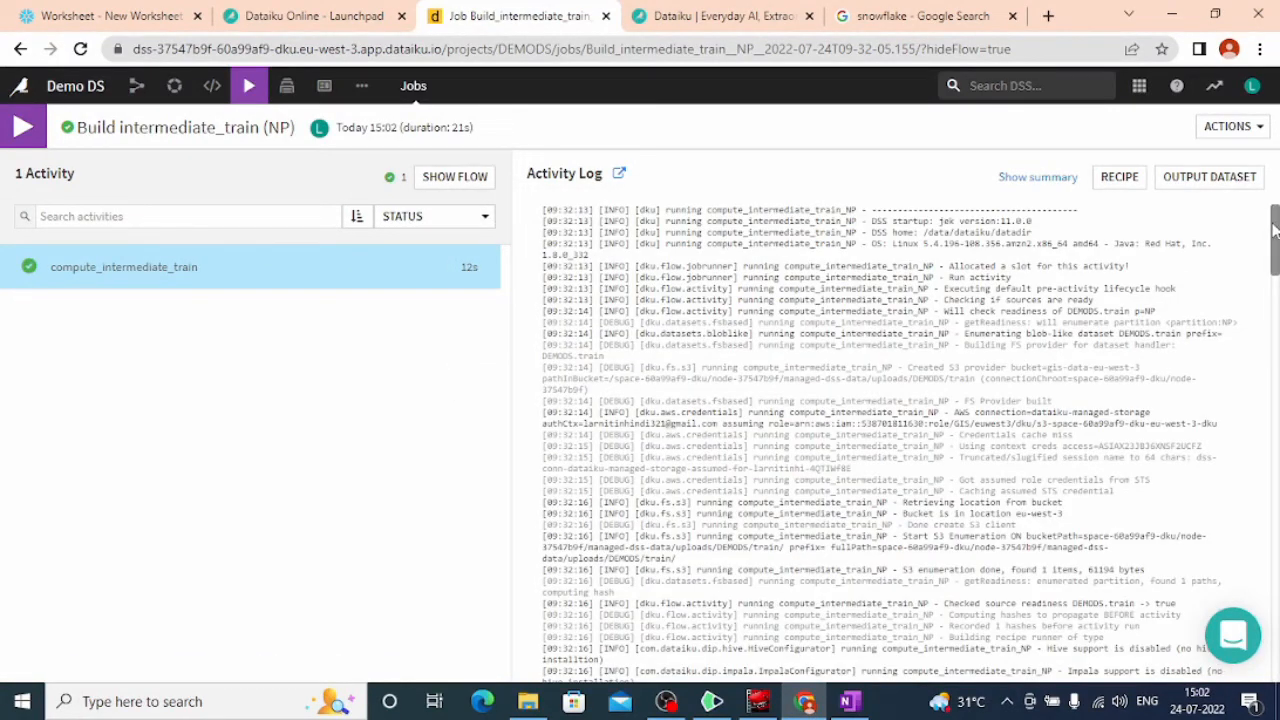
- Check the account notifications and the running tasks, and return to the project's Flow
left_click(1251, 87)
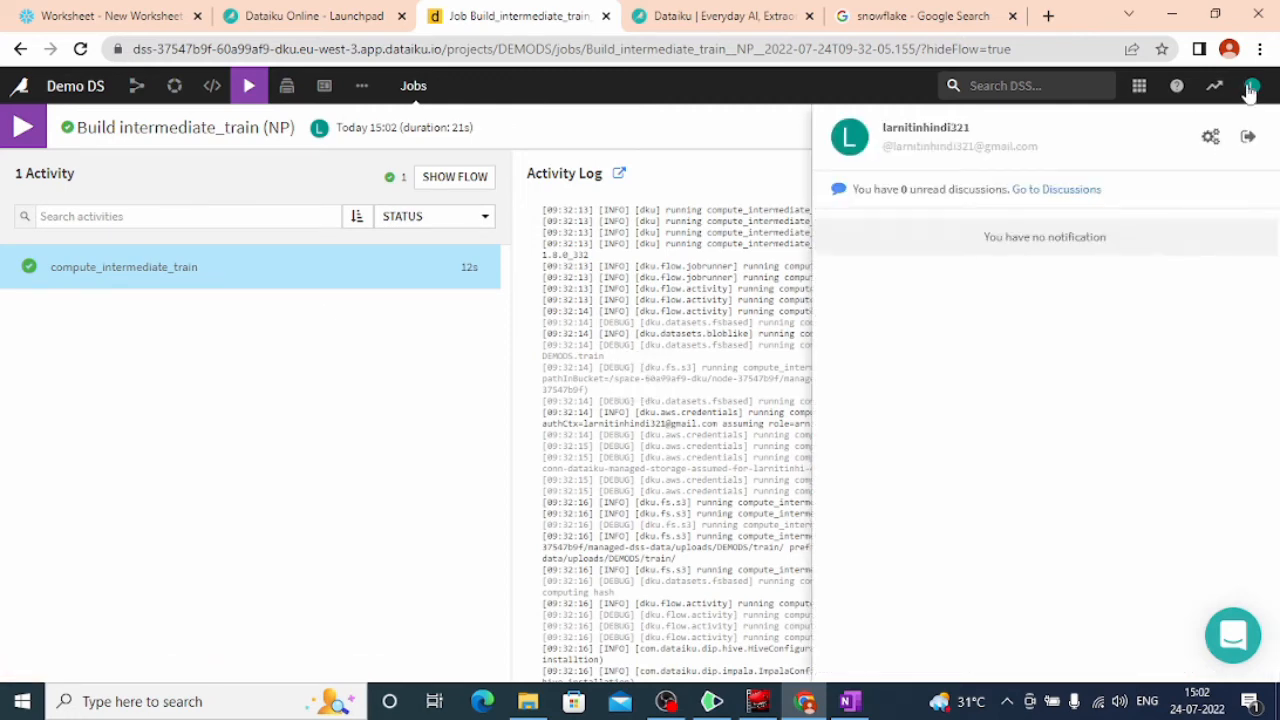
left_click(1251, 87)
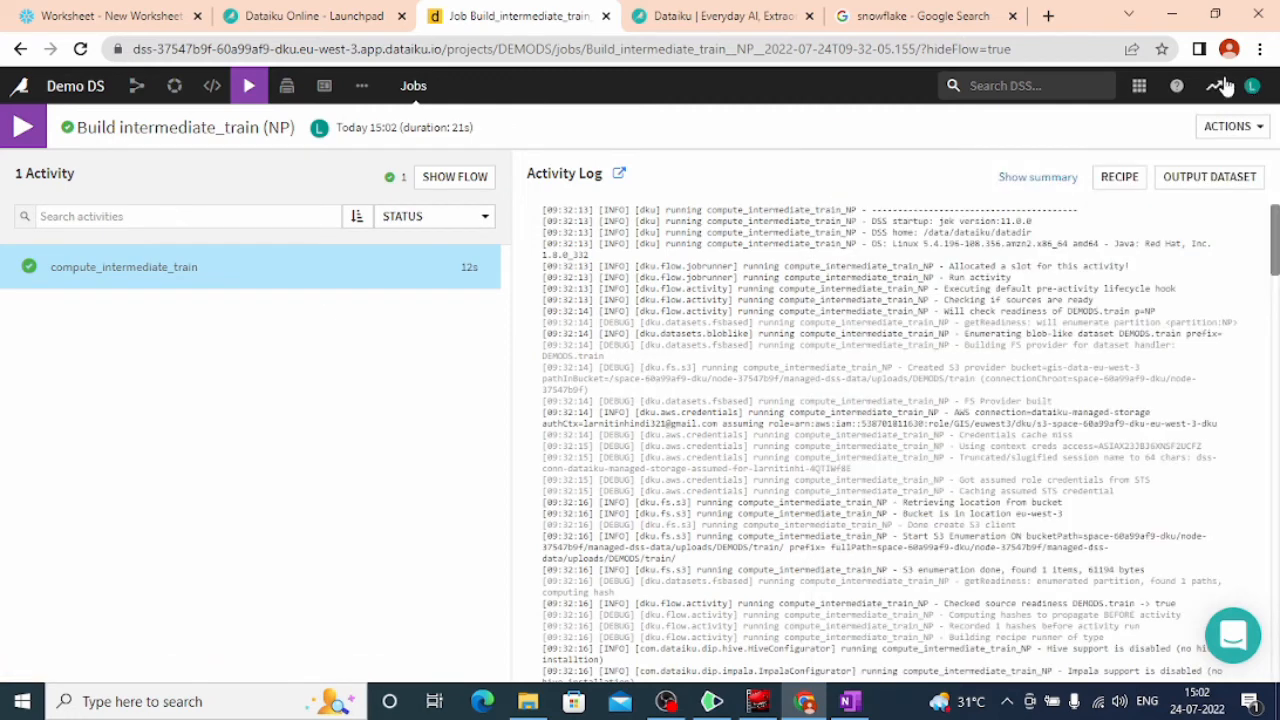
left_click(1216, 86)
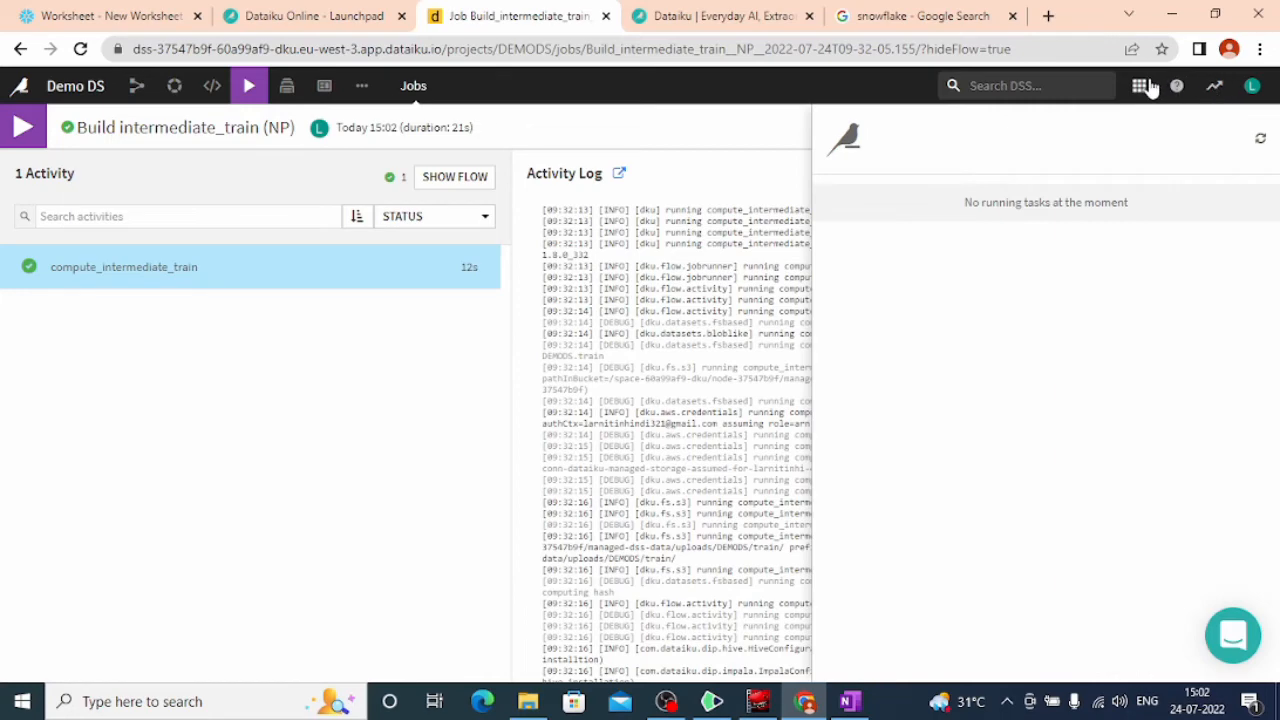
left_click(757, 138)
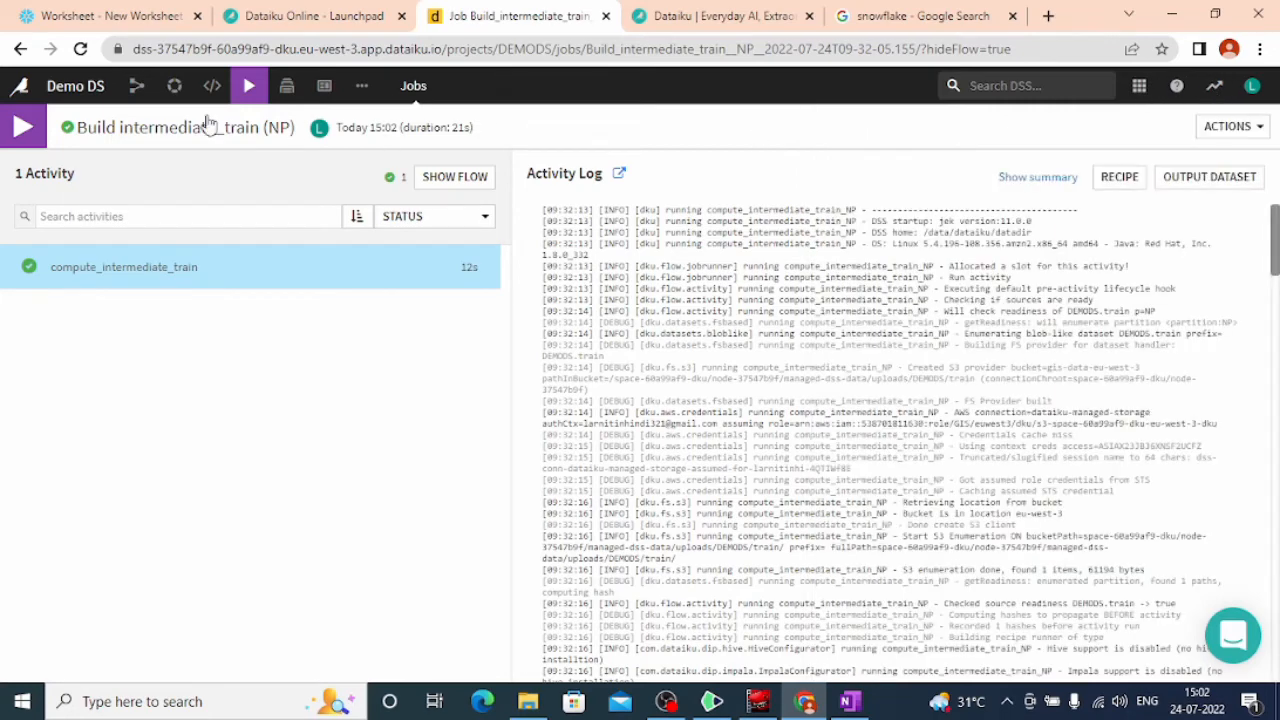
mouse_move(137, 86)
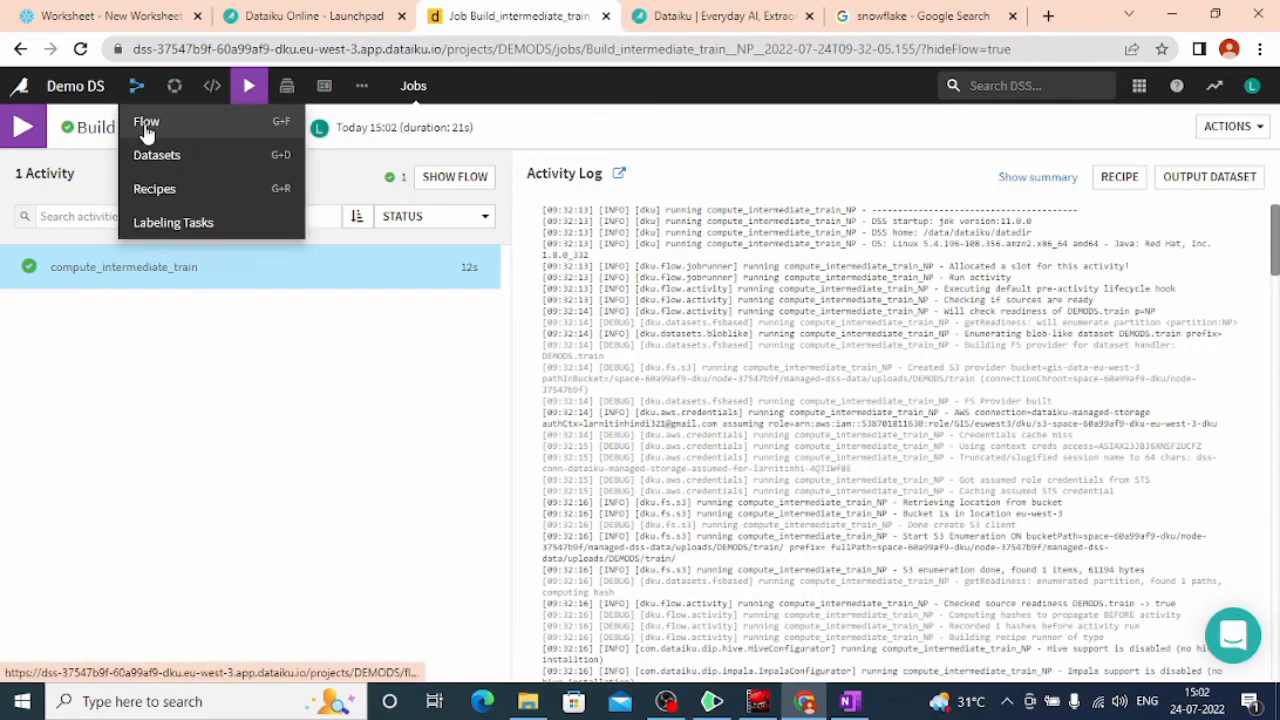
left_click(146, 122)
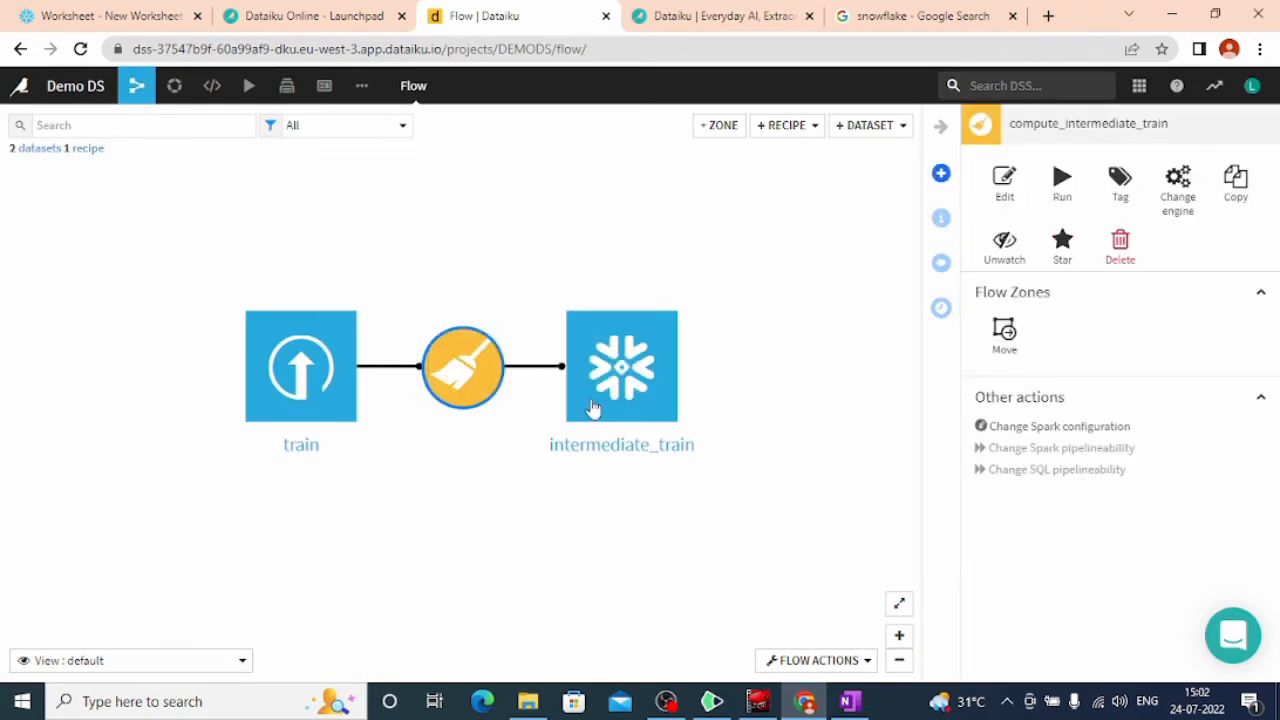
- Switch to the Snowflake worksheet and inspect the row count and columns of INTERMEDIATE_TRAIN_DEMODS in PC_DATAIKU_DB's PUBLIC schema
left_click(110, 16)
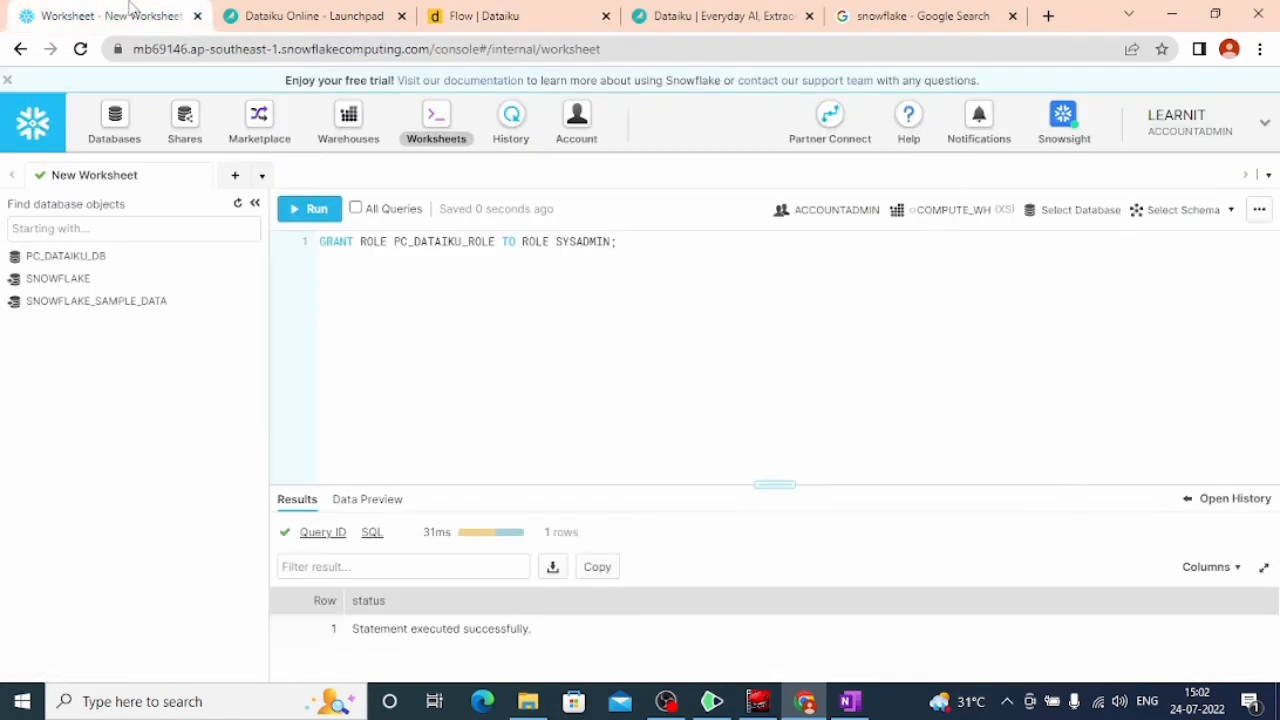
left_click(104, 262)
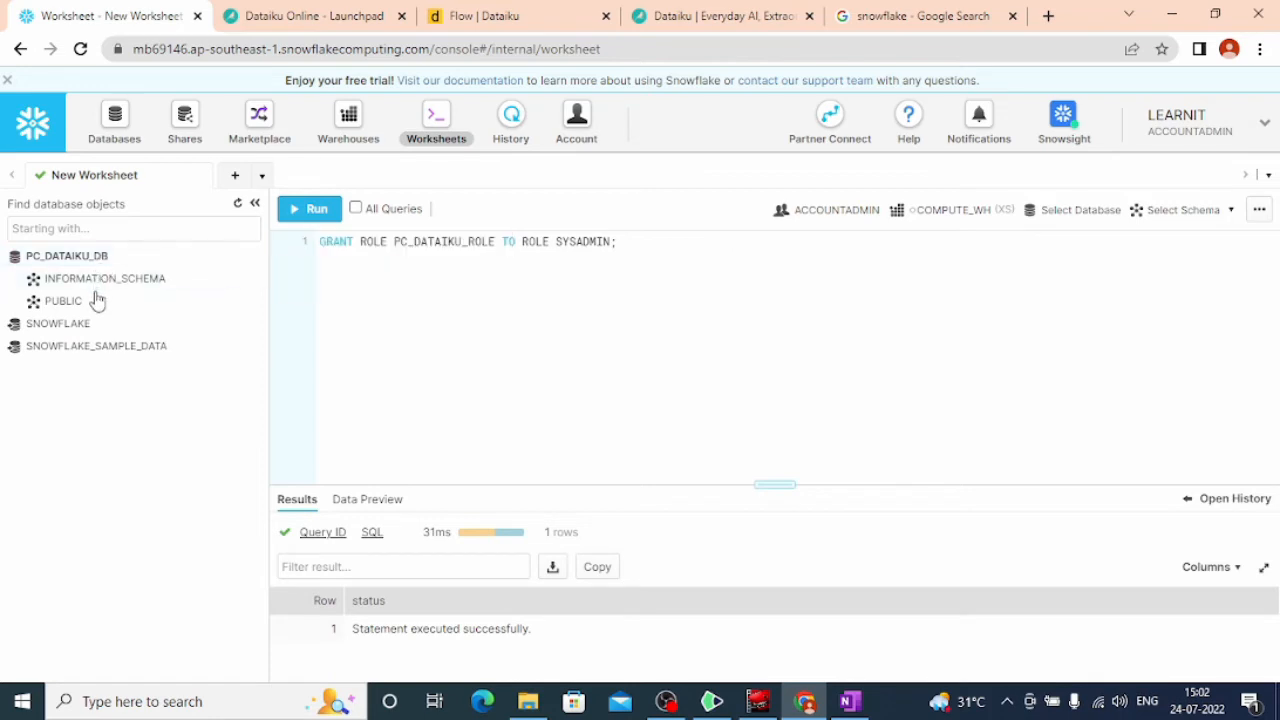
left_click(95, 300)
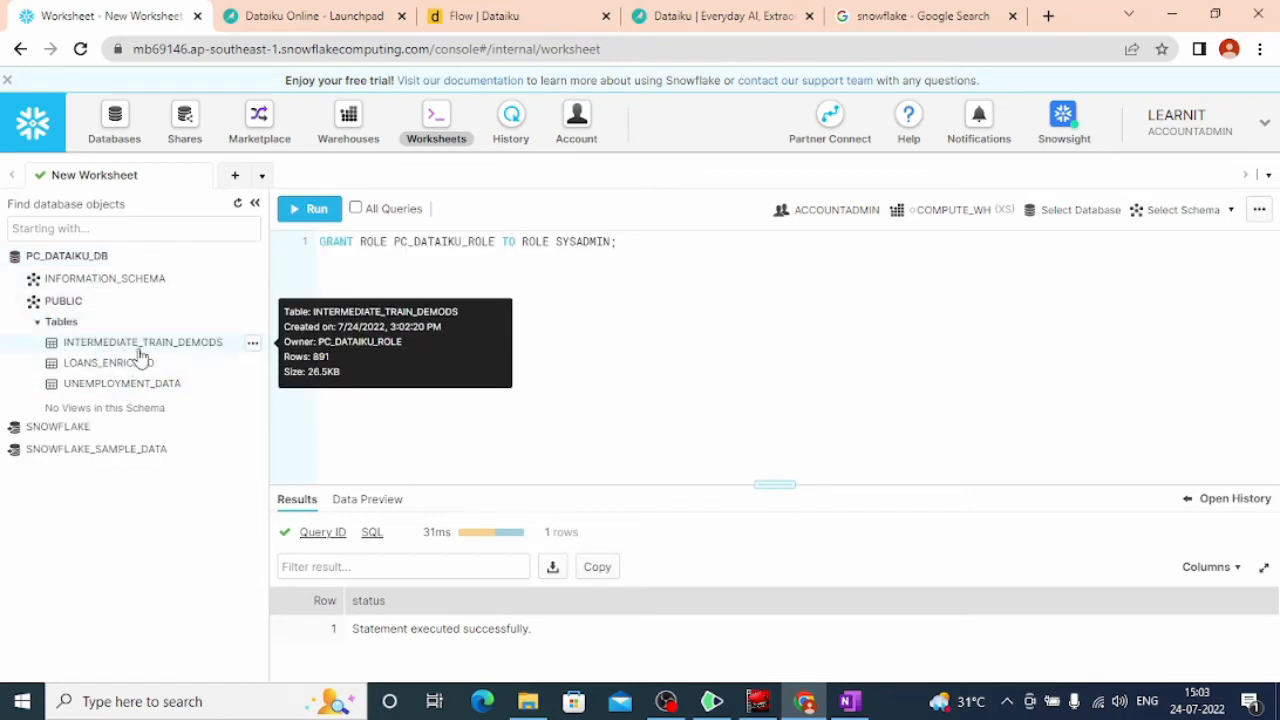
left_click(140, 349)
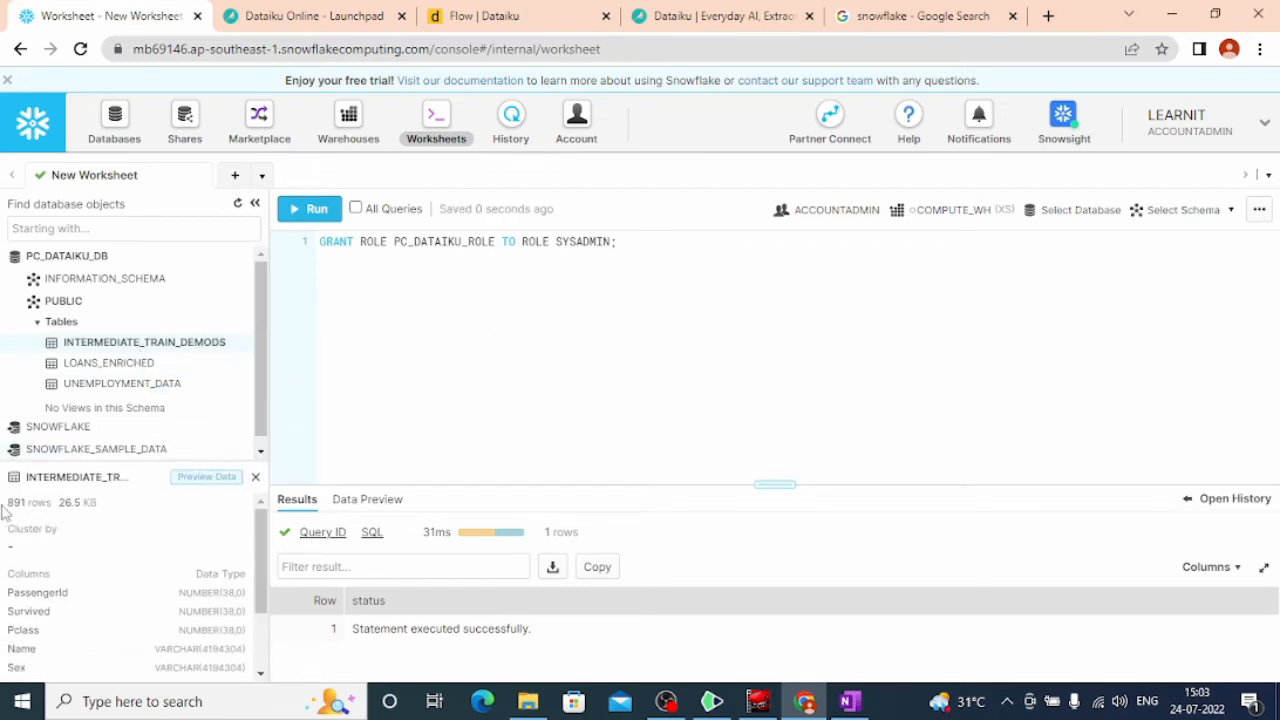
left_click_drag(10, 506, 33, 505)
left_click_drag(262, 540, 262, 595)
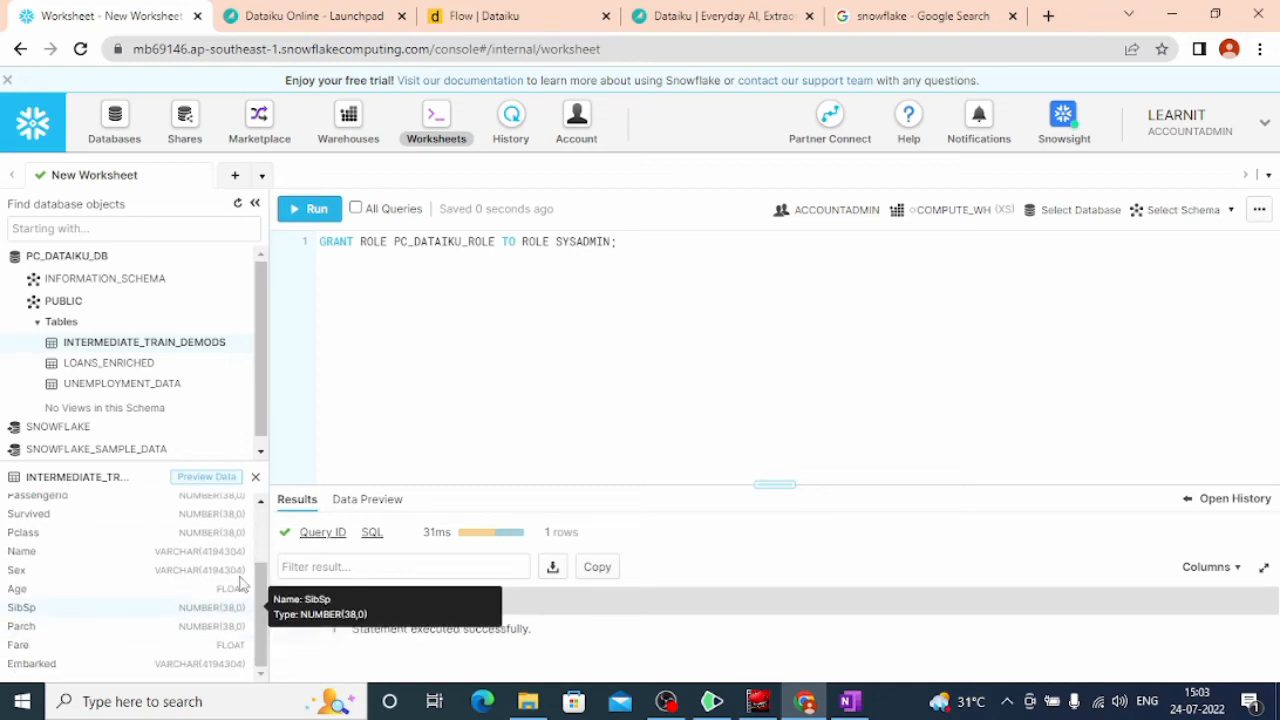
- Preview the data of the INTERMEDIATE_TRAIN_DEMODS table in an enlarged results area and examine all its columns
left_click(204, 477)
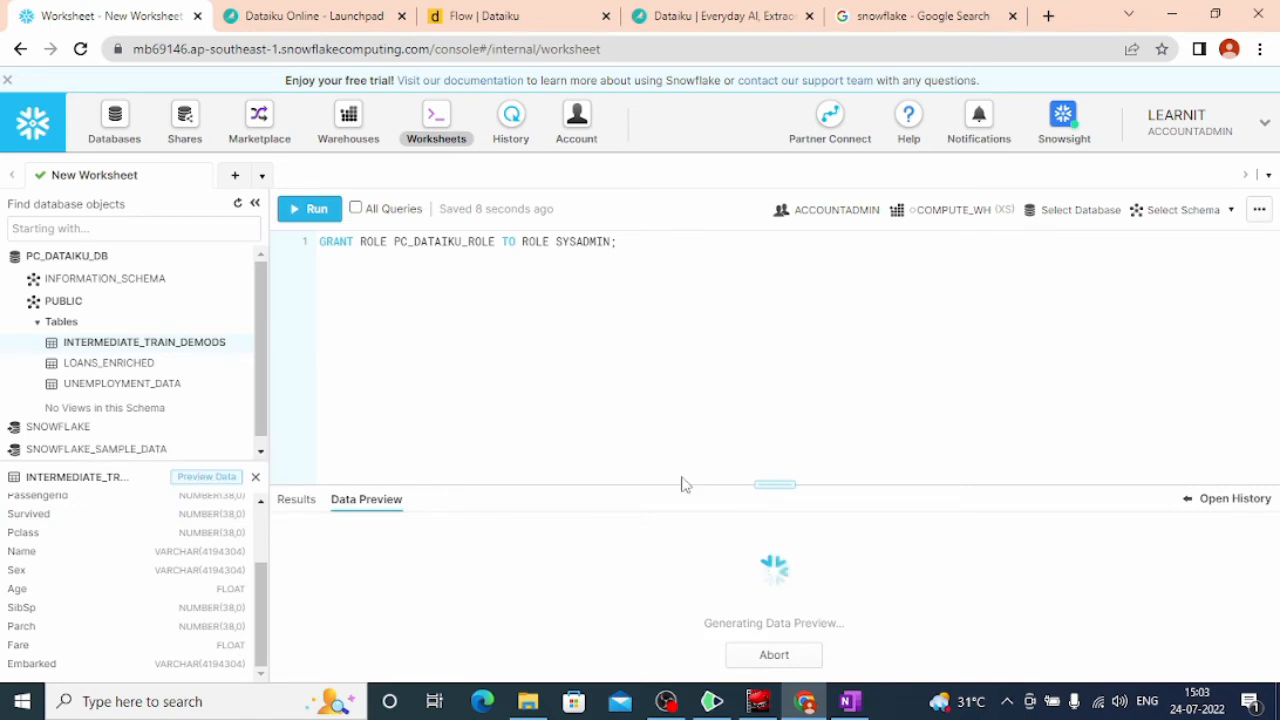
left_click_drag(768, 482, 754, 407)
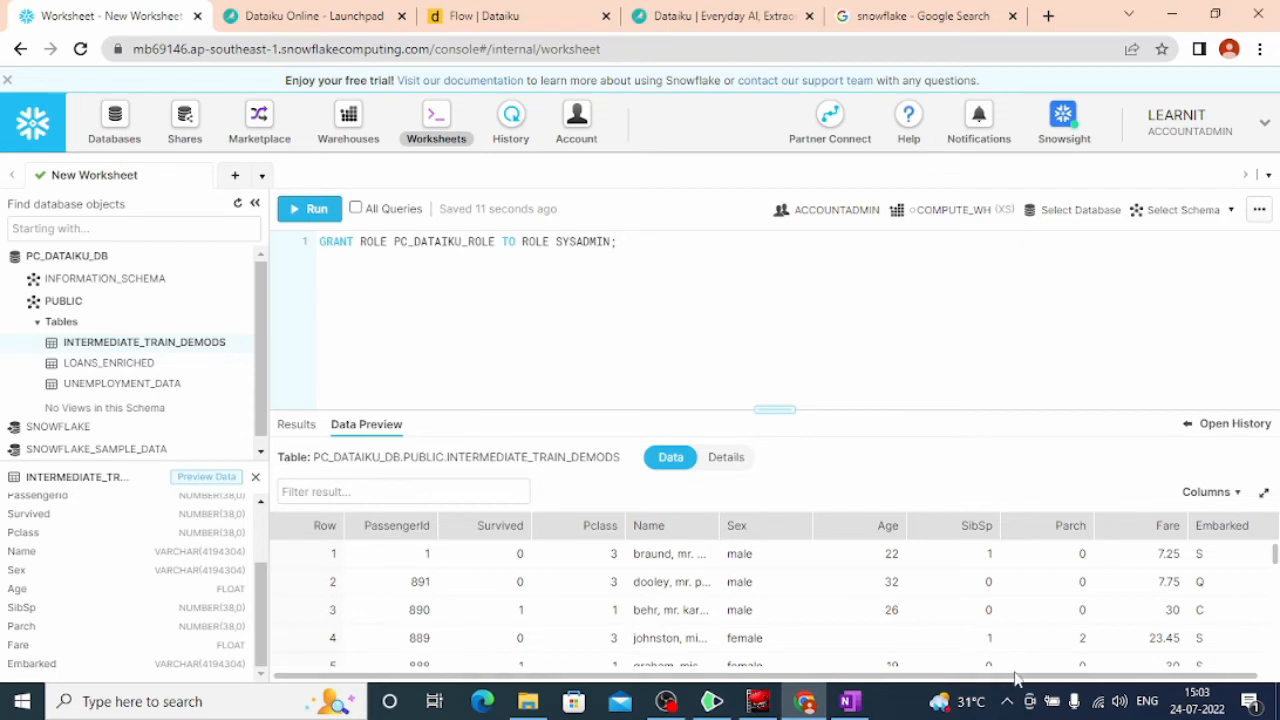
left_click_drag(1030, 676, 1130, 670)
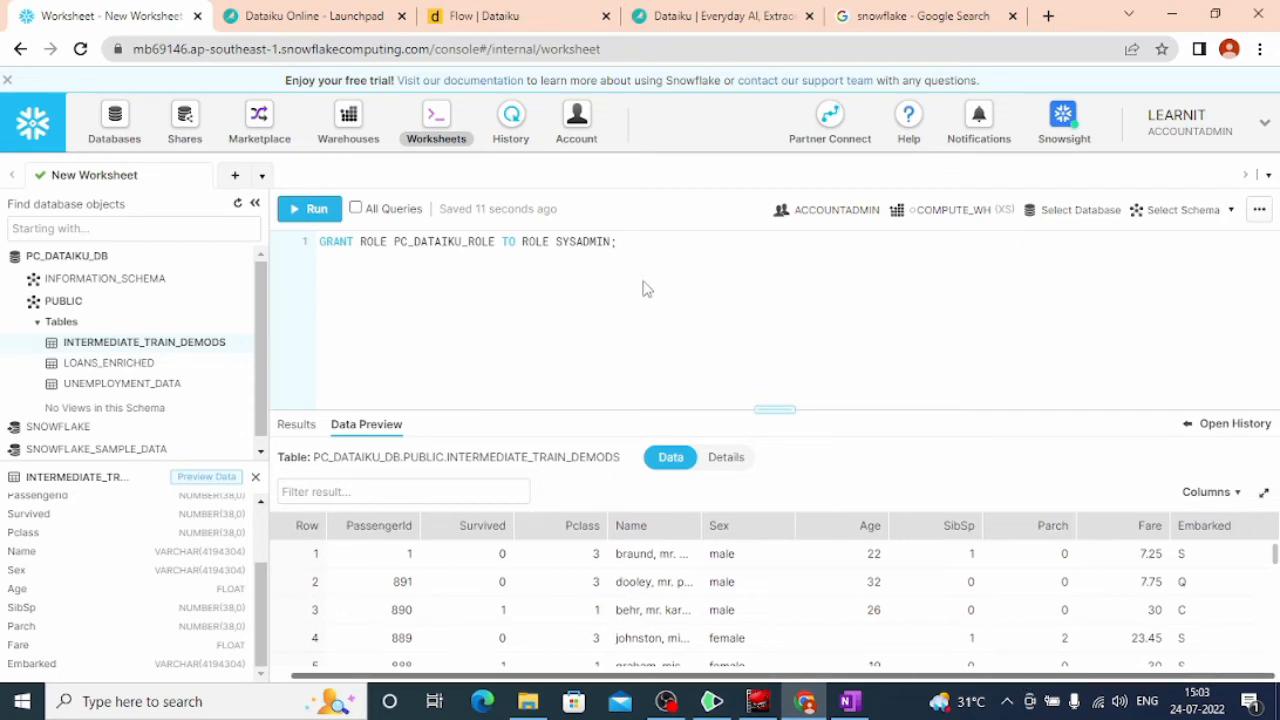
- Add blank lines below the GRANT statement, and set the worksheet's database to PC_DATAIKU_DB and its schema to PUBLIC
left_click(636, 244)
key("Return")
key("Return")
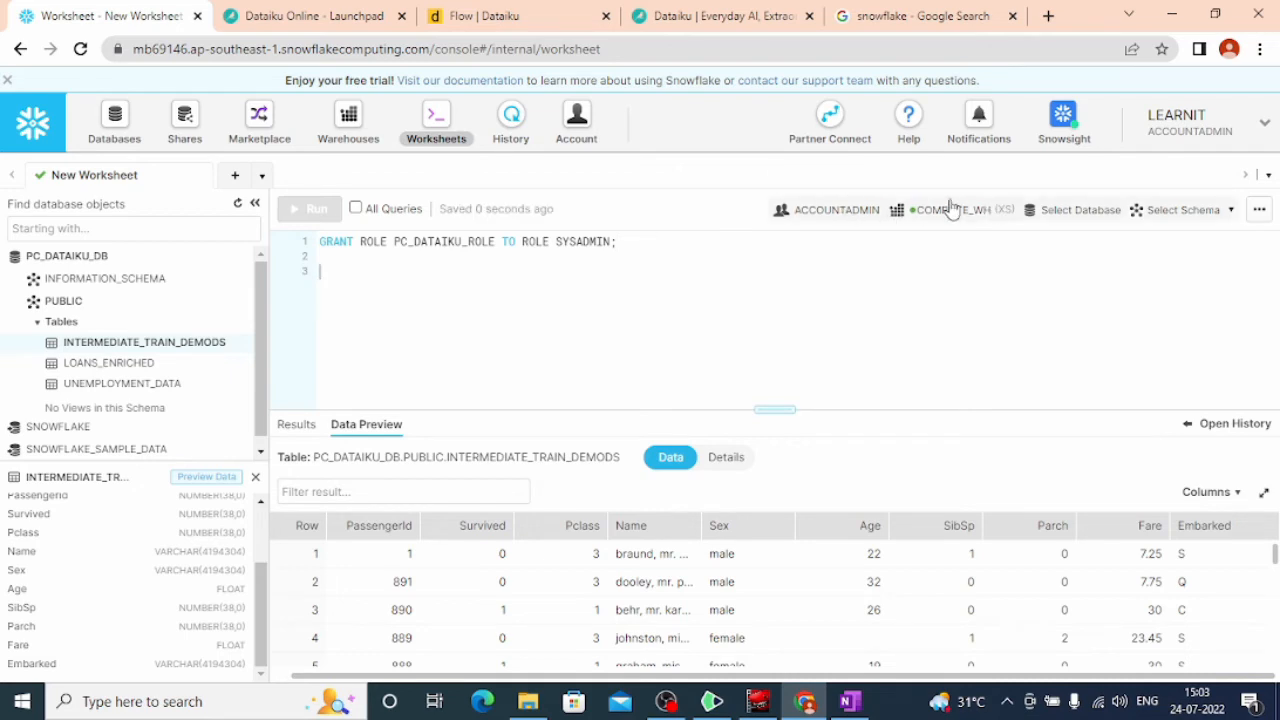
left_click(1093, 210)
left_click(1008, 350)
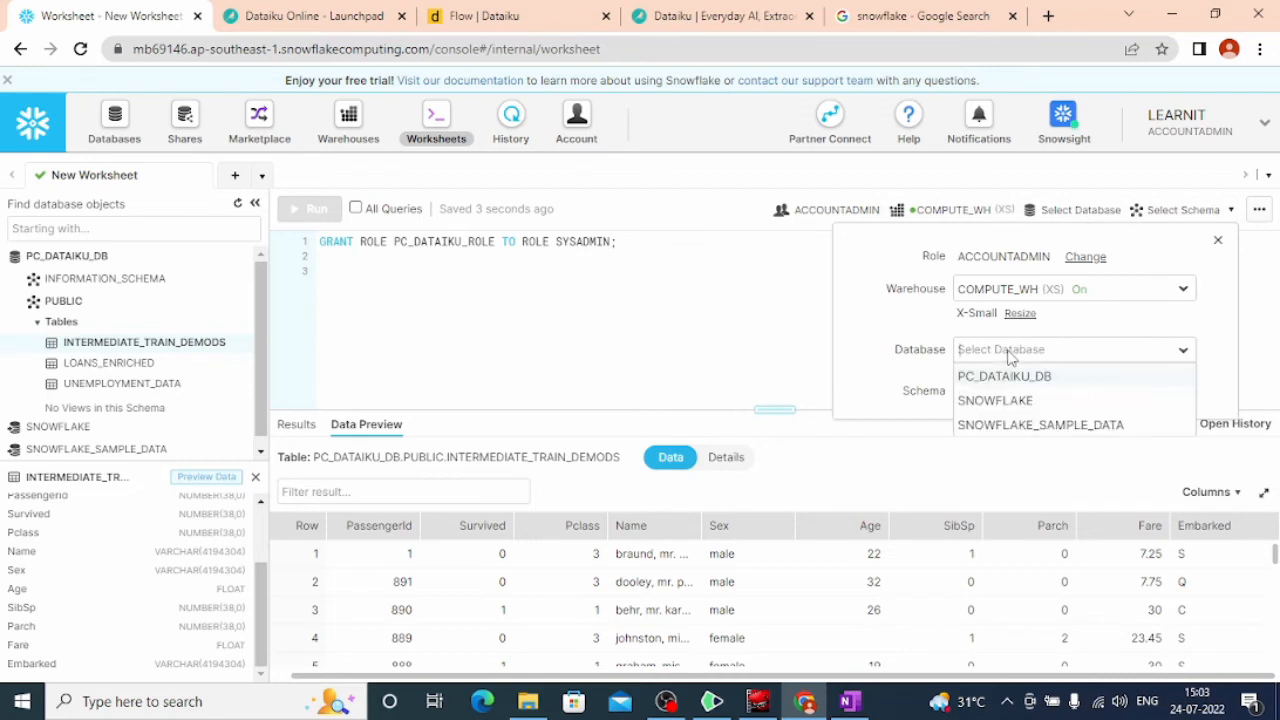
left_click(1005, 377)
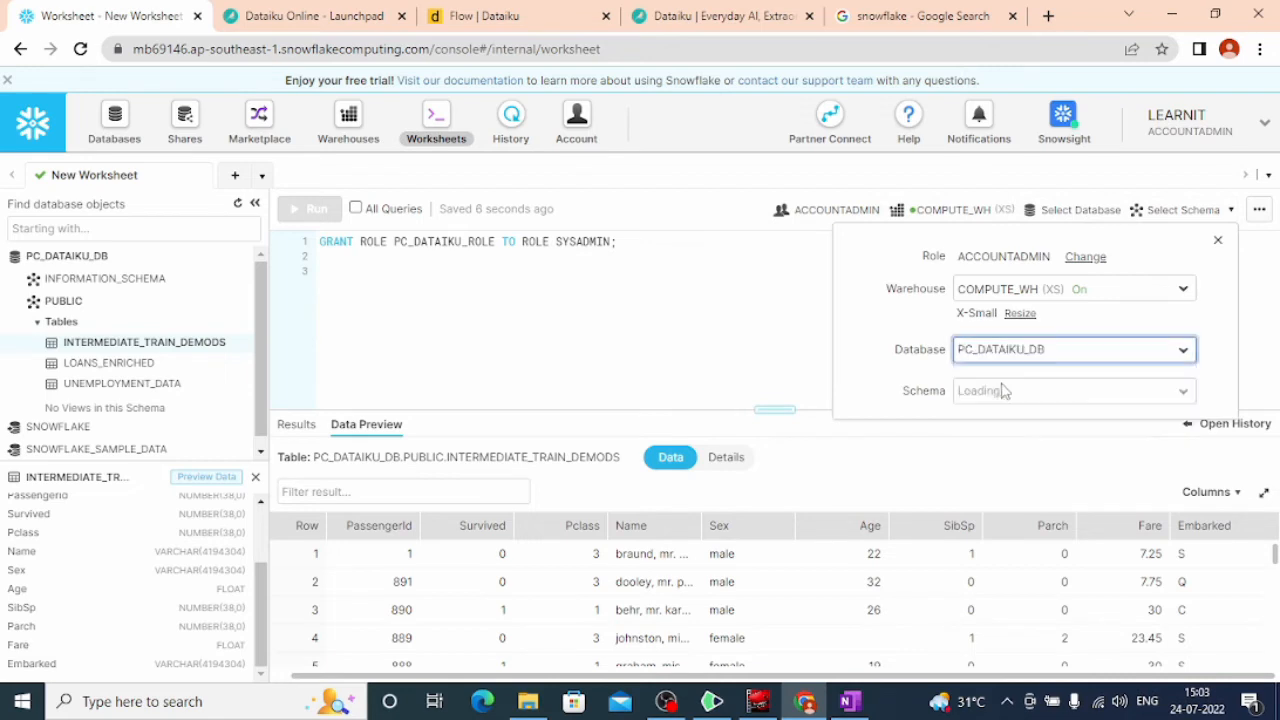
left_click(1024, 390)
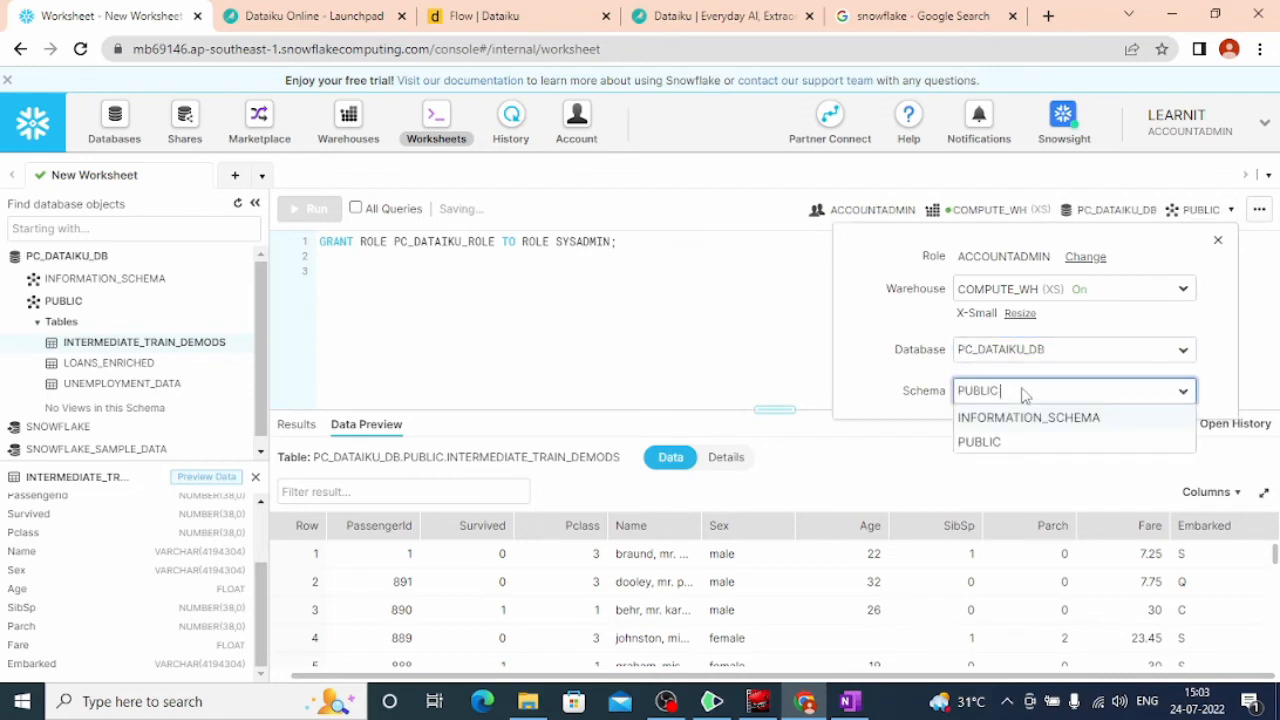
left_click(1000, 447)
left_click(468, 309)
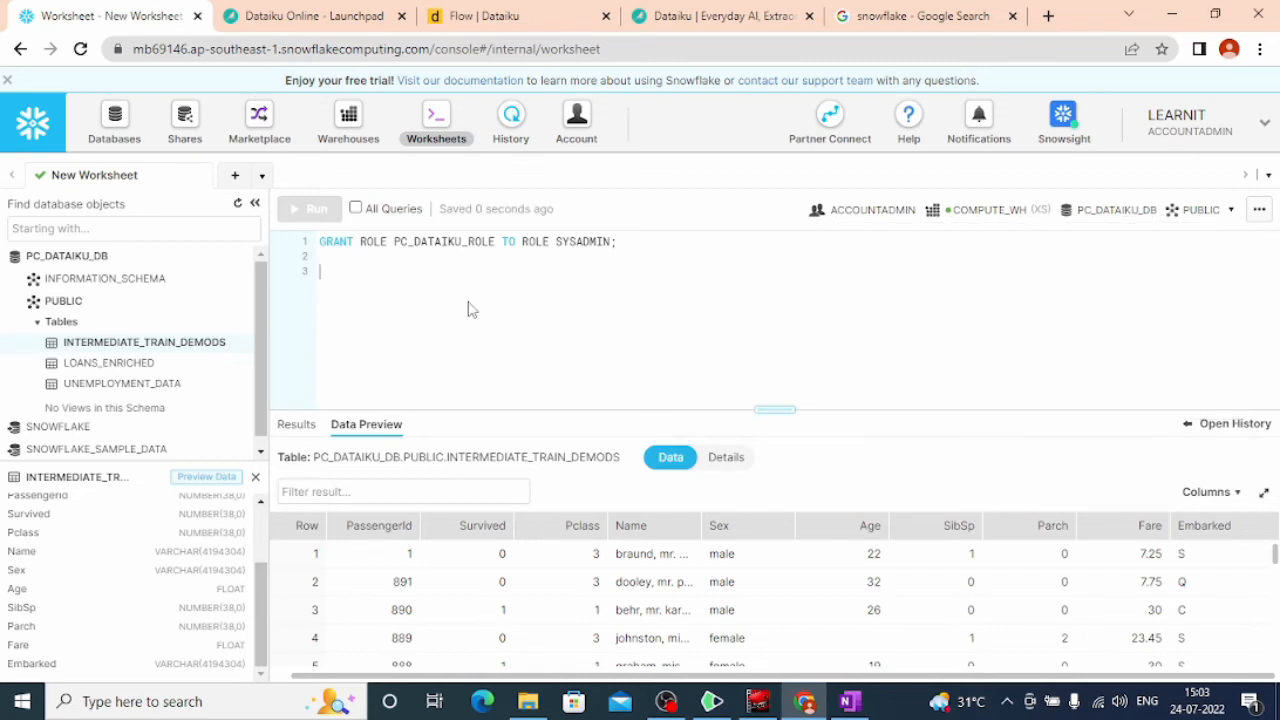
- Write and run the query select max(Pclass) from INTERMEDIATE_TRAIN_DEMODS; on line 3 of the worksheet
type("select max(")
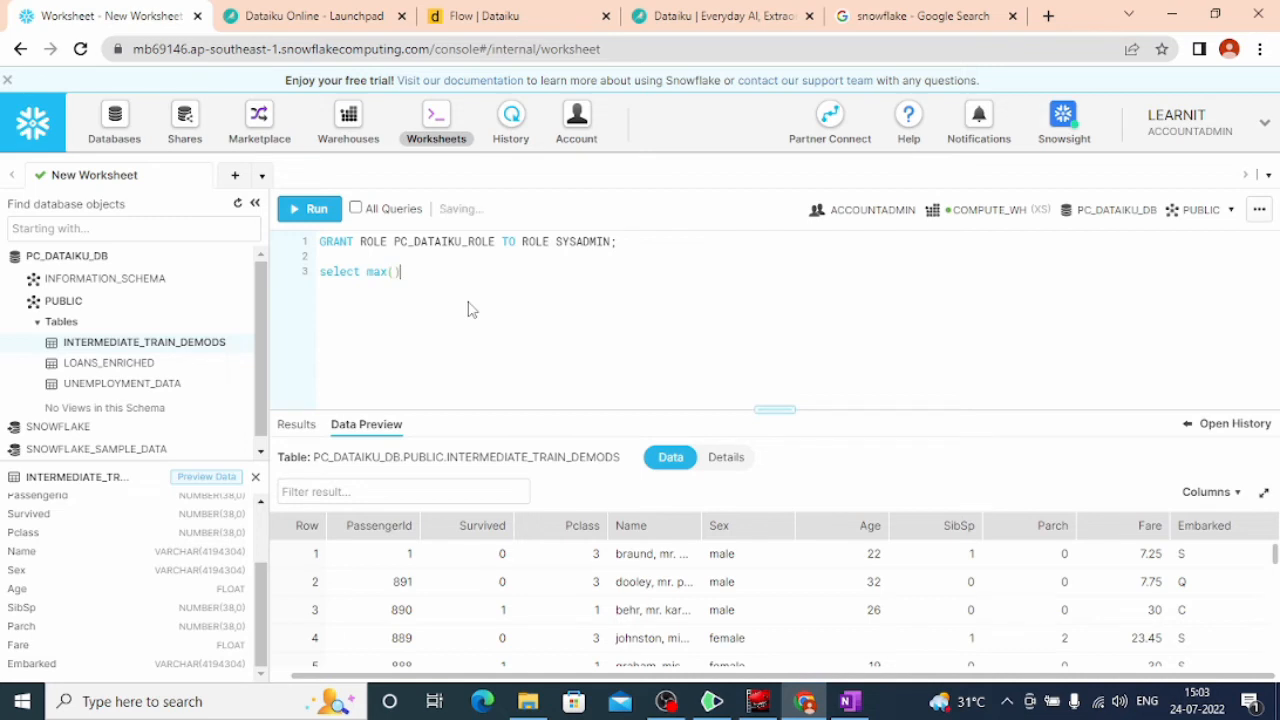
key("Left")
type("Pclass) from")
double_click(117, 481)
key("ctrl+c")
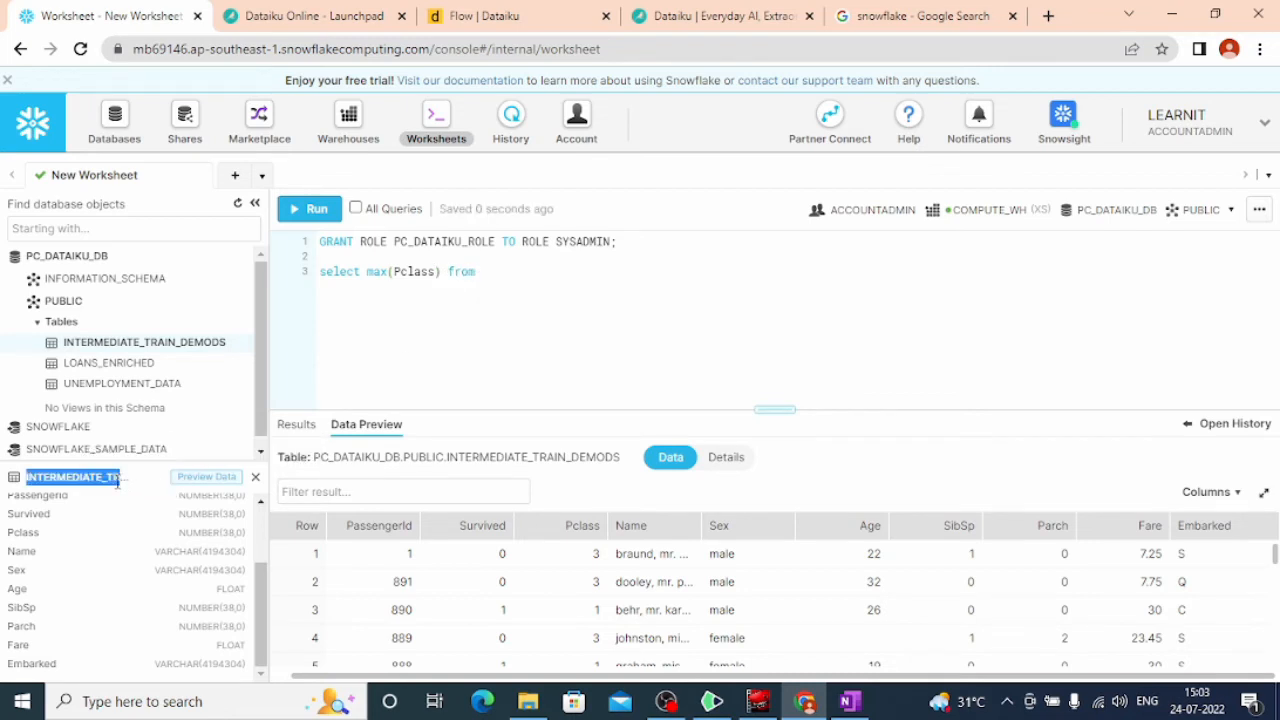
left_click(498, 271)
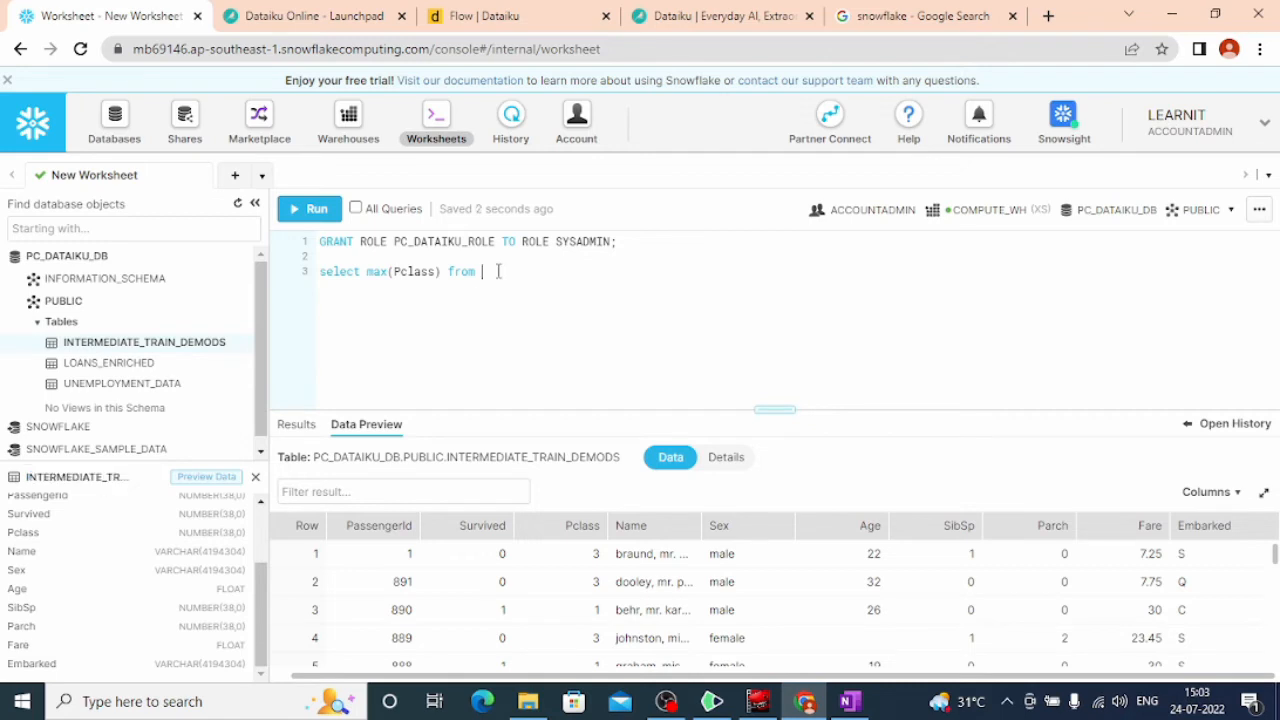
key("ctrl+v")
type(";")
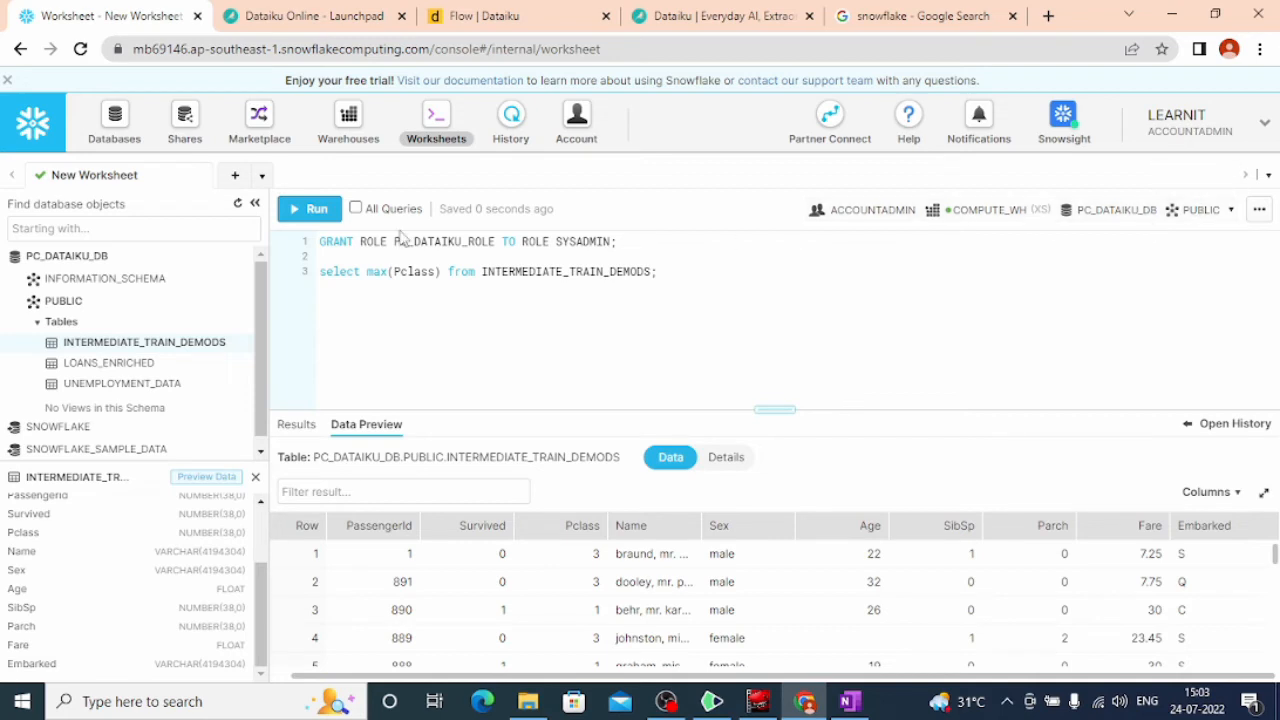
left_click(305, 208)
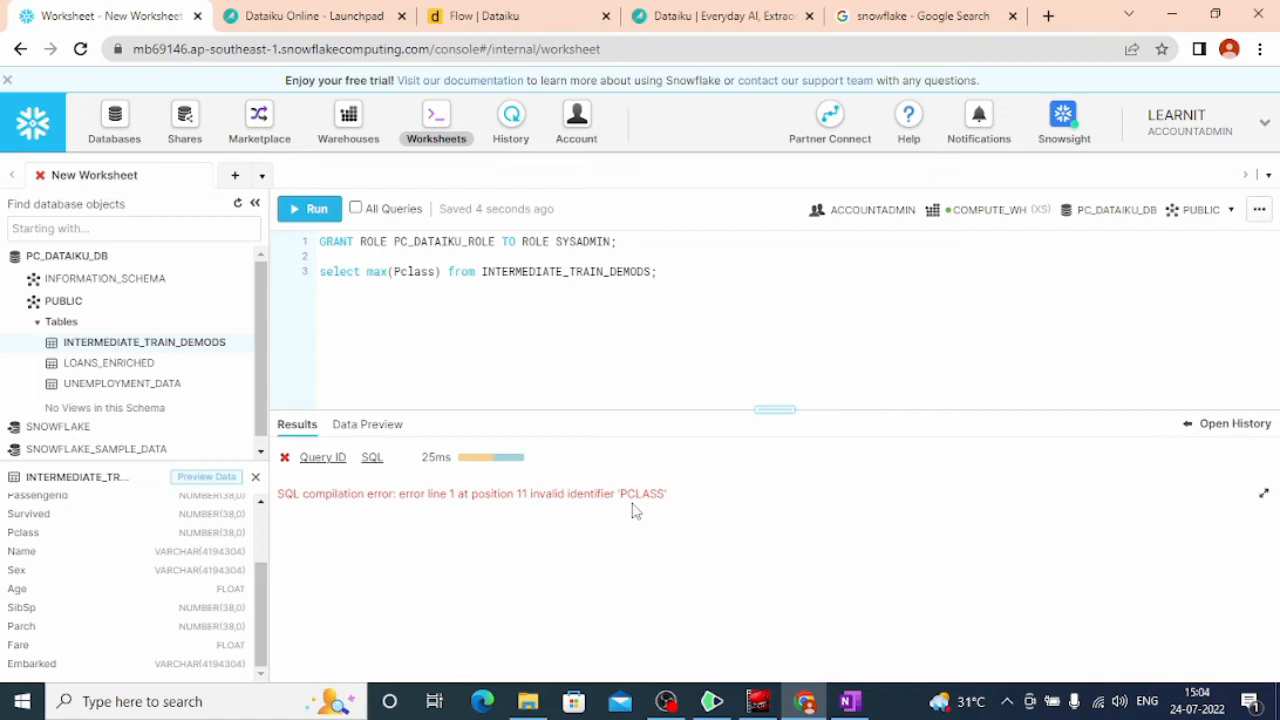
- Enclose the Pclass column name in double quotes in the max query and run it again
left_click(395, 272)
type("\"")
key("Right")
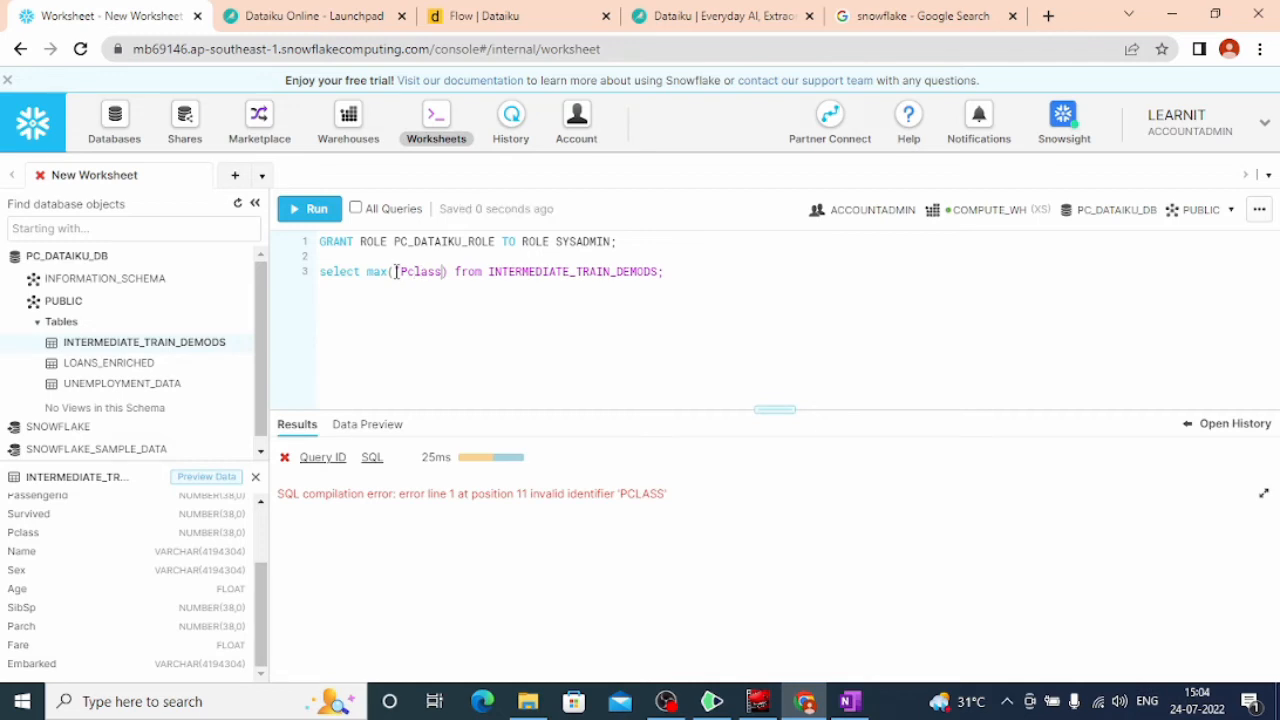
type("\"")
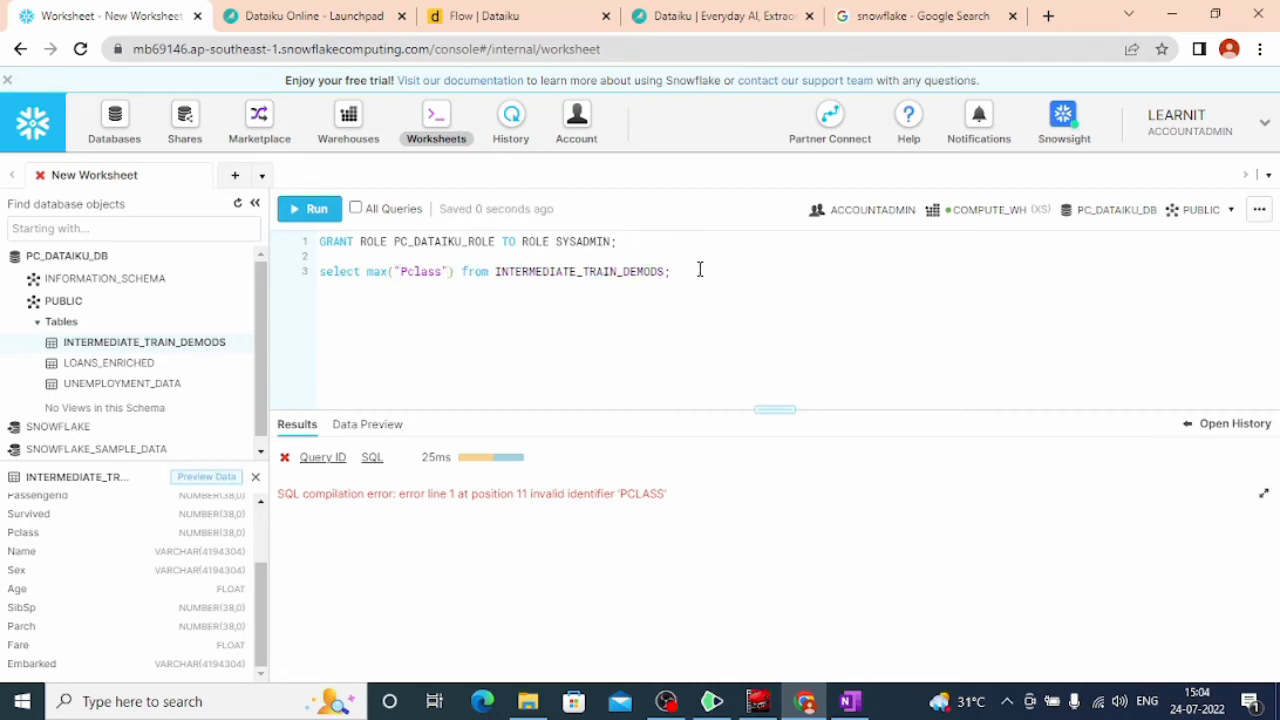
left_click(300, 212)
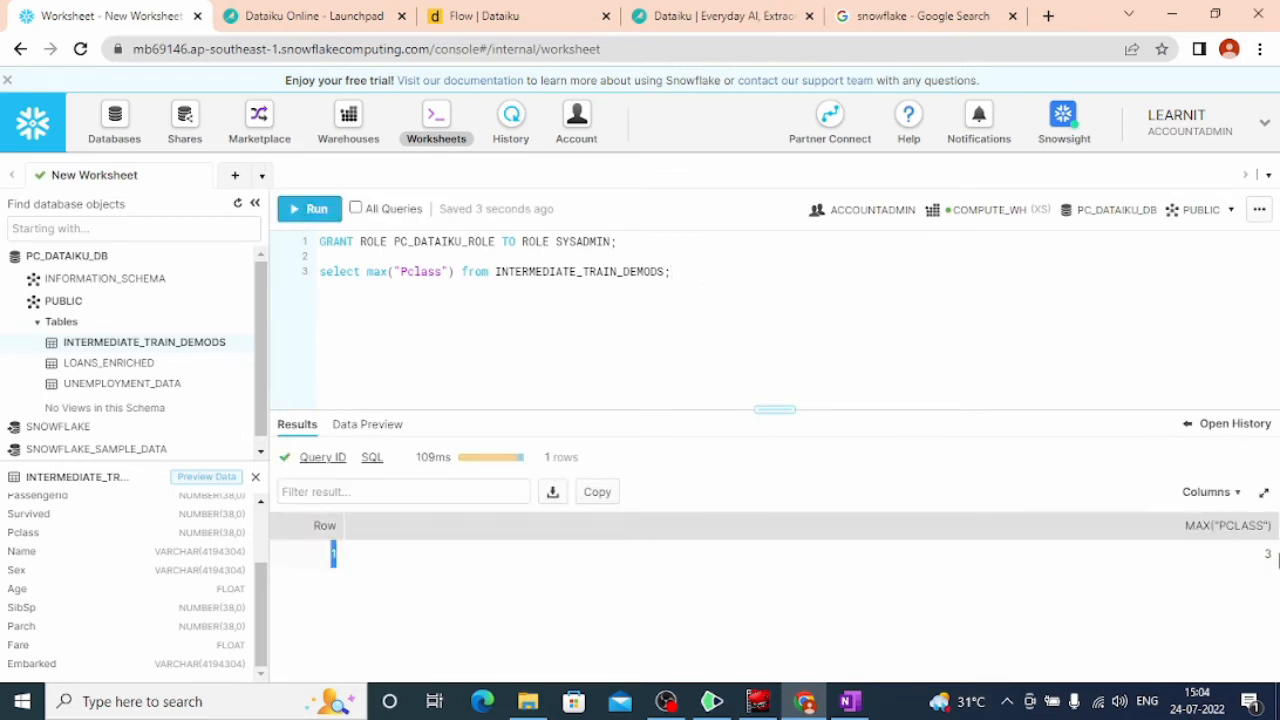
- Inspect the max query's result and its execution profile, and return to the worksheet
left_click(1268, 555)
mouse_move(325, 462)
left_click(388, 490)
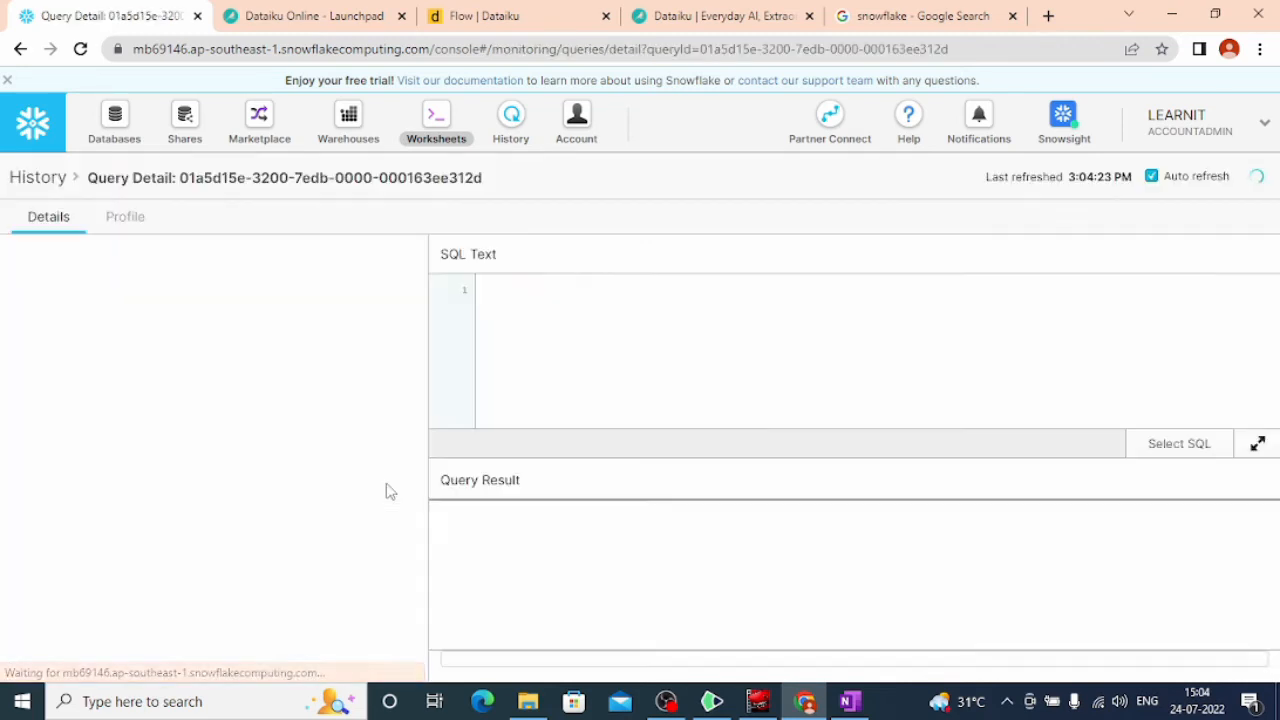
left_click(136, 221)
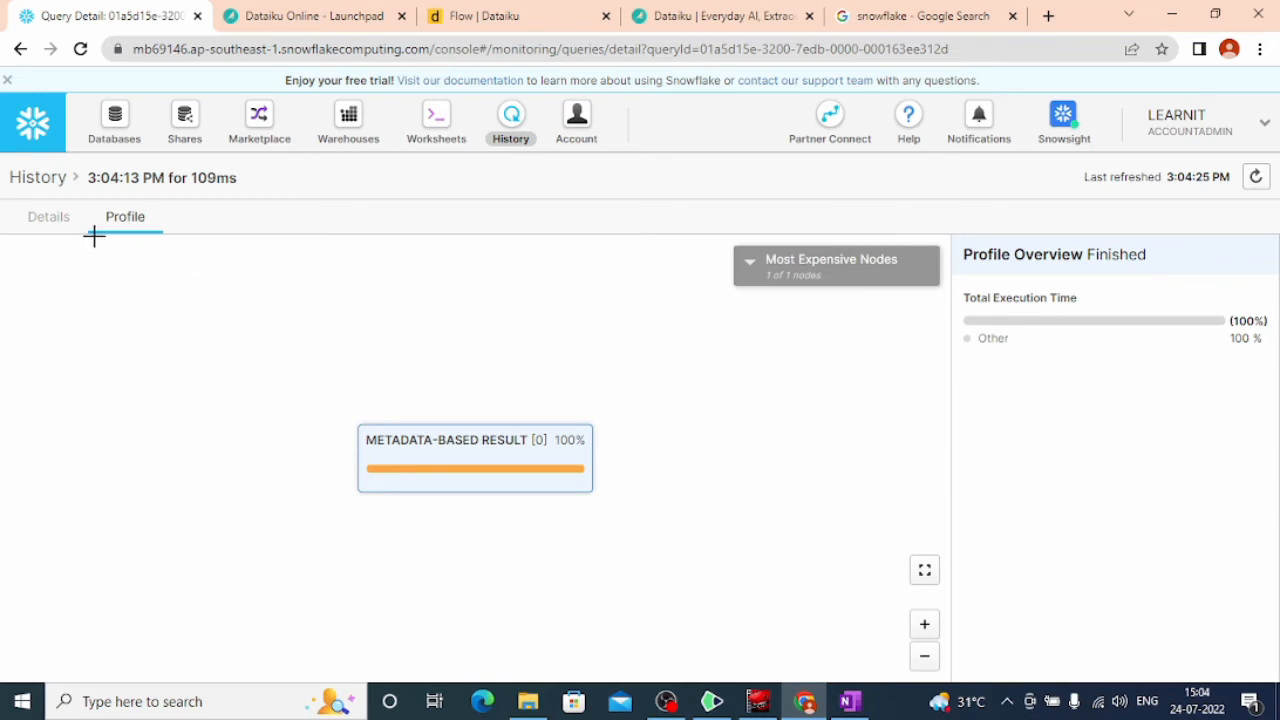
left_click(437, 122)
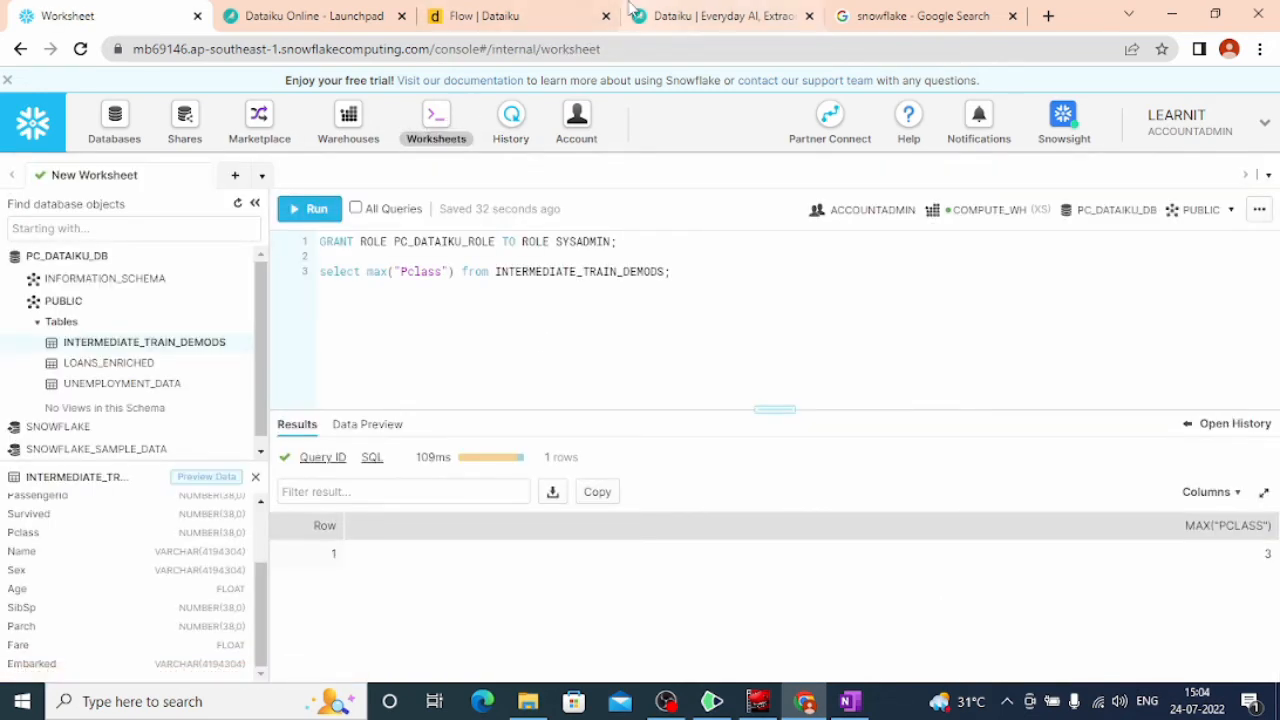
- Switch to Dataiku and explore the intermediate_train dataset from the Flow
left_click(546, 12)
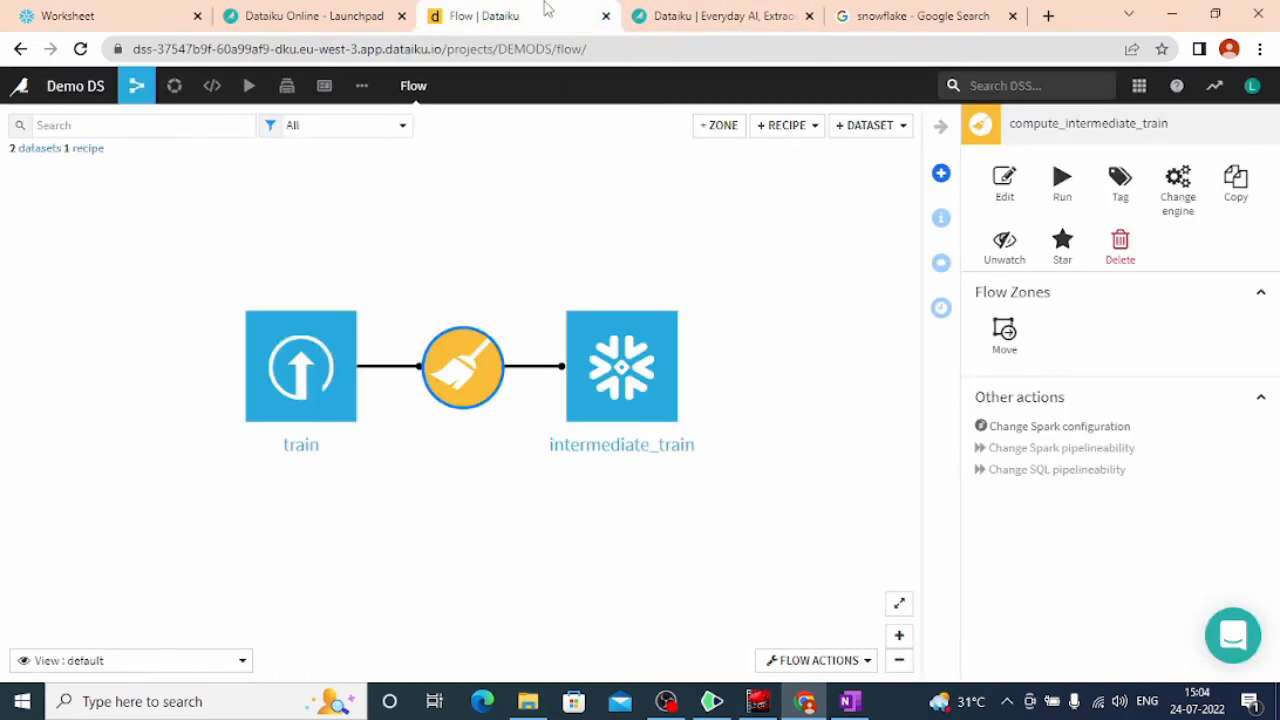
left_click(636, 372)
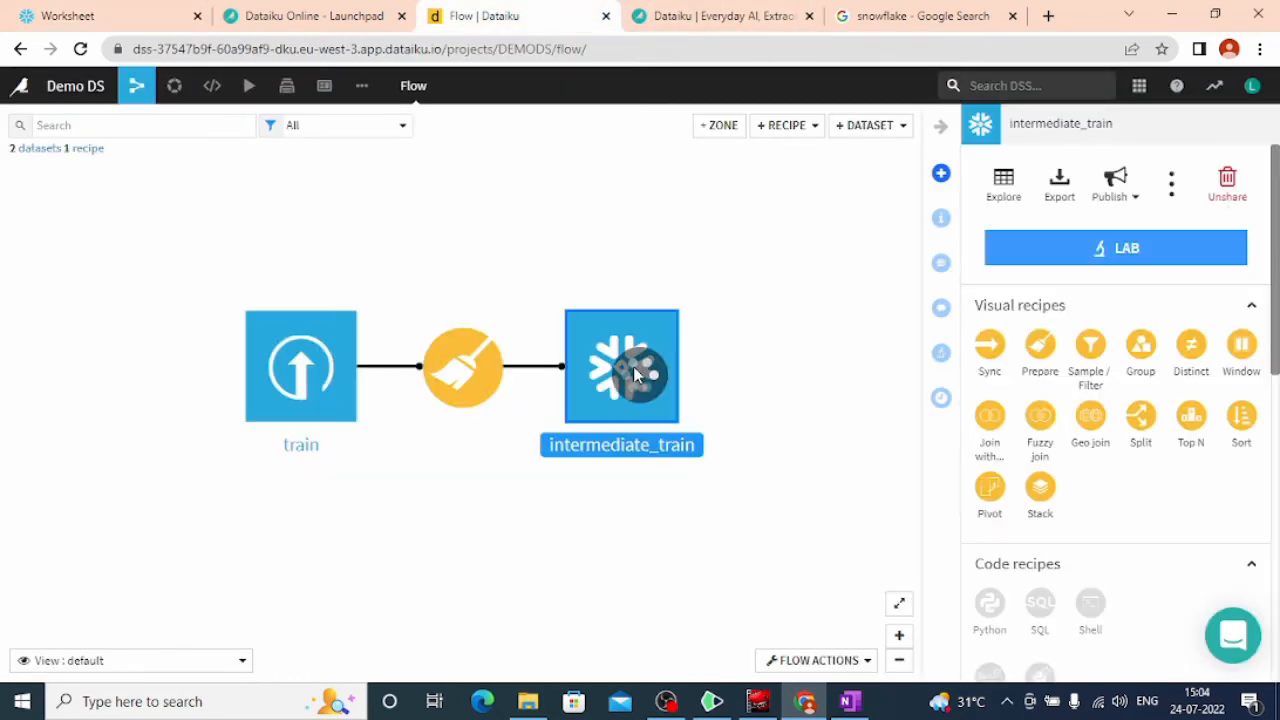
left_click(1004, 190)
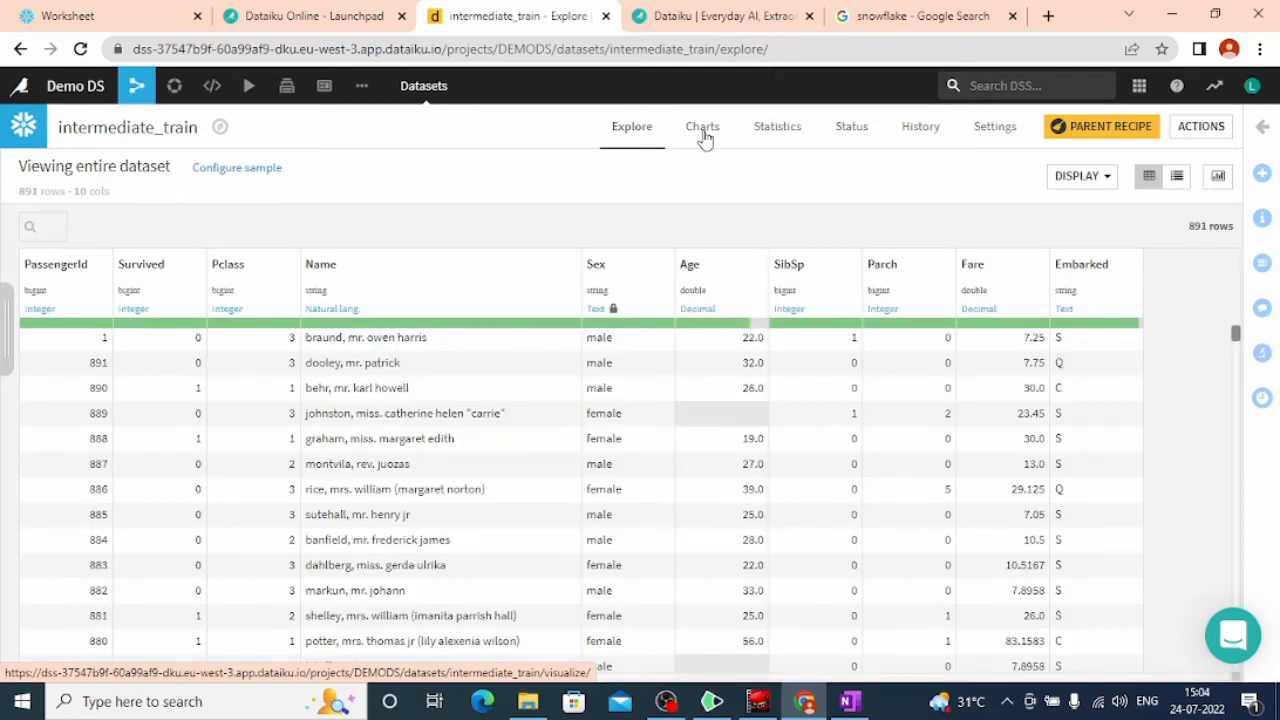
- Build a bar chart on intermediate_train with the average of Survived on the Y axis and Sex on the X axis
left_click(703, 130)
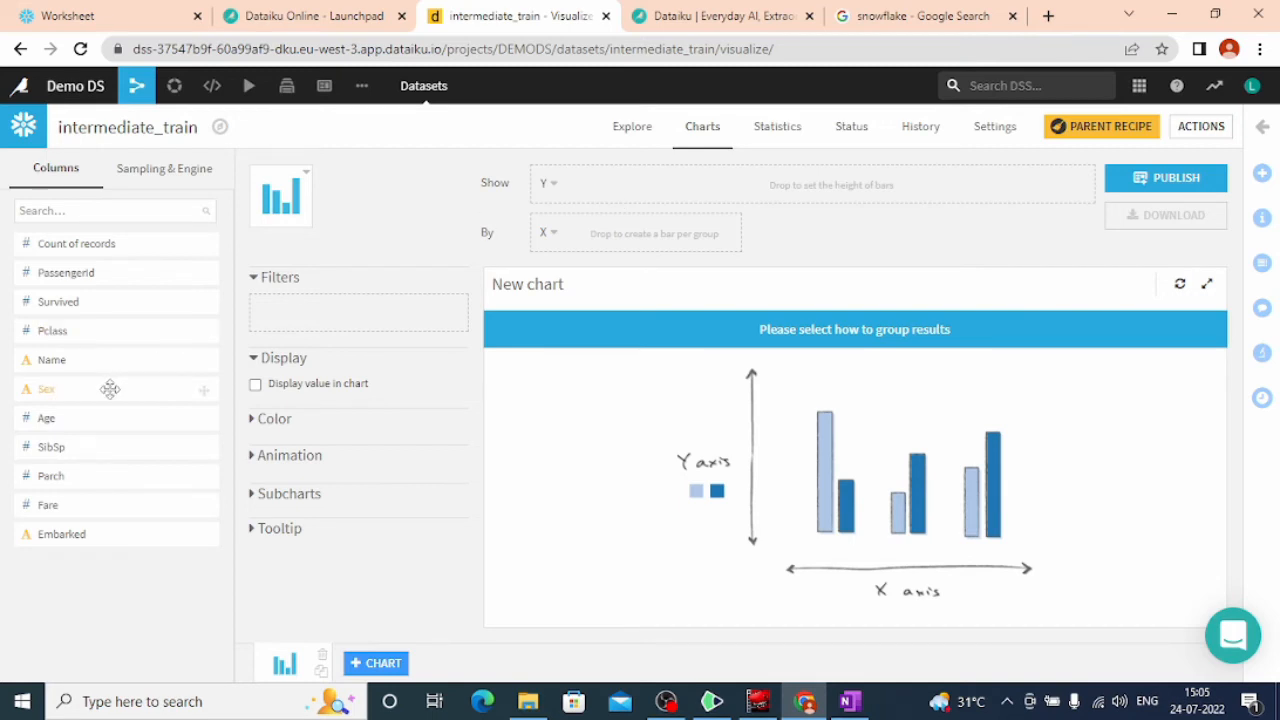
left_click_drag(110, 389, 648, 231)
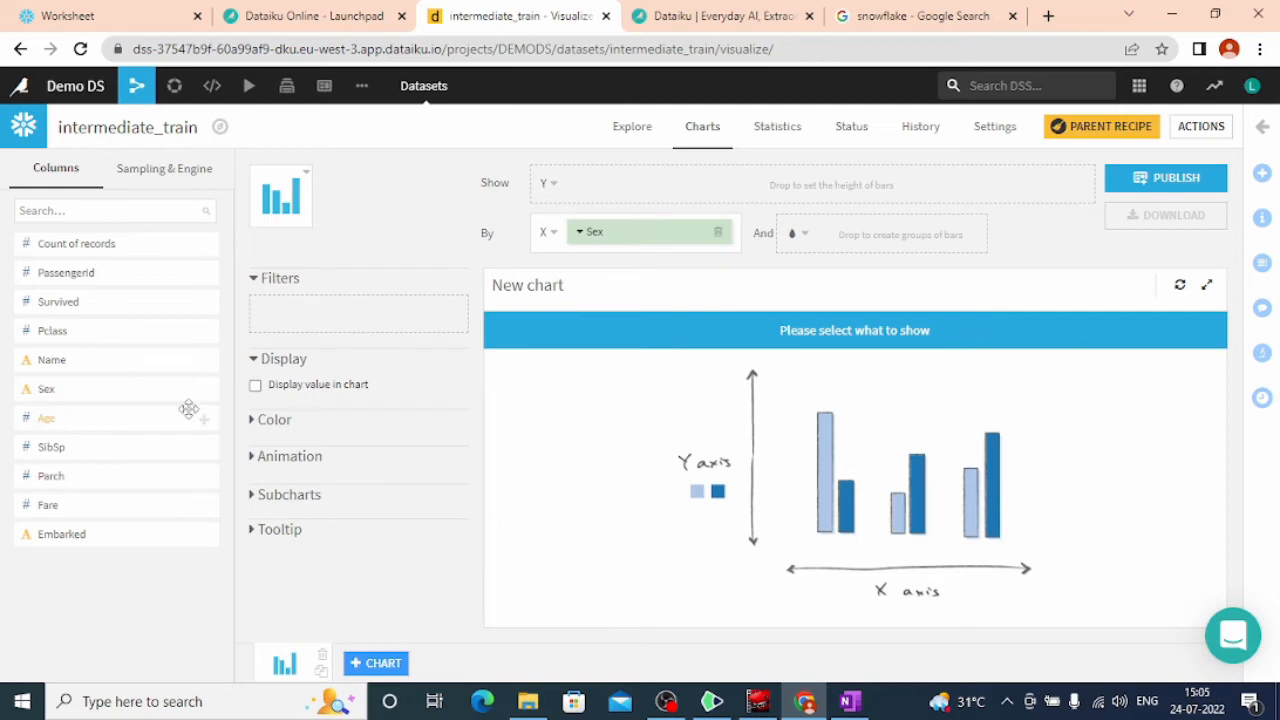
left_click_drag(89, 307, 652, 184)
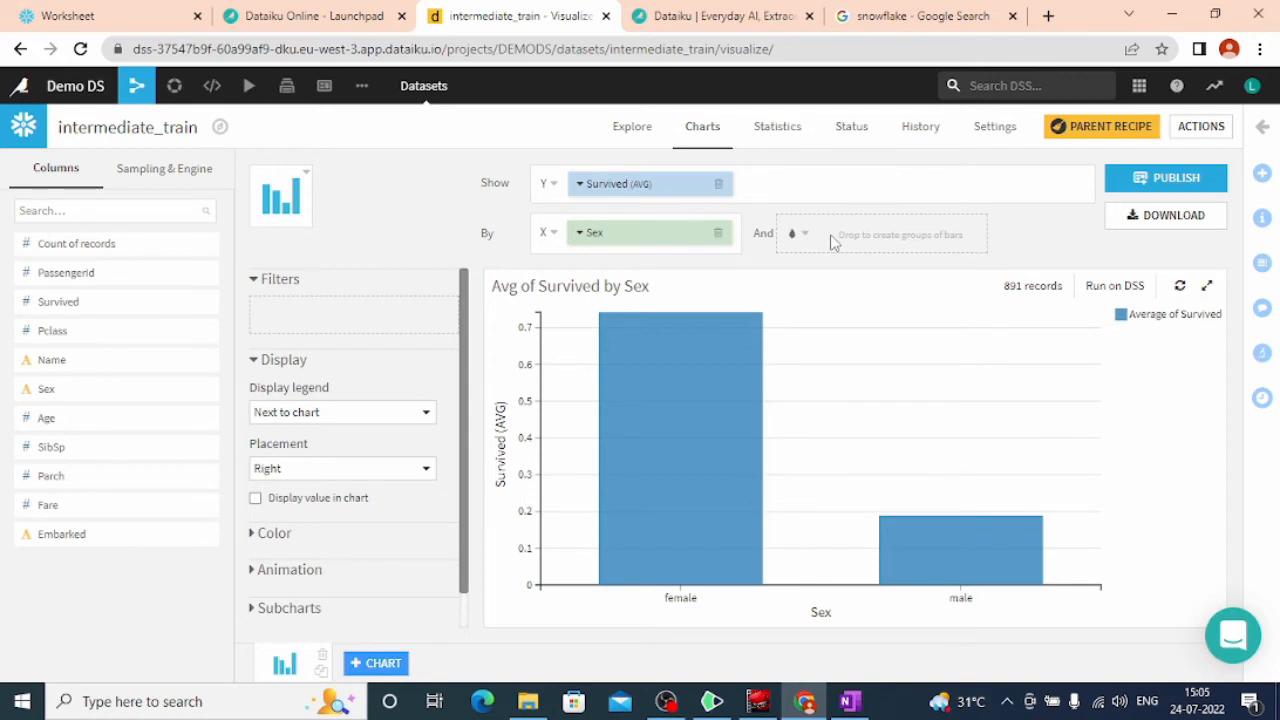
- Examine the average survival values of the female and male bars and the chart's color and other display options
mouse_move(667, 419)
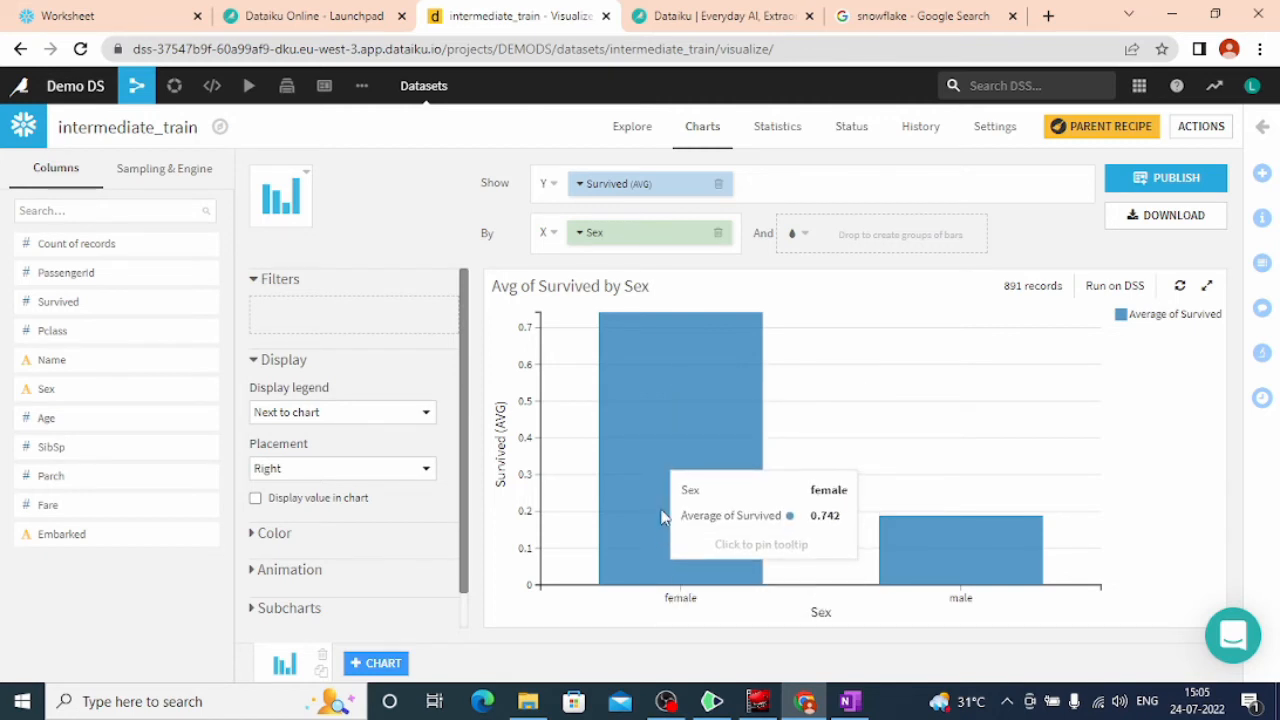
mouse_move(946, 541)
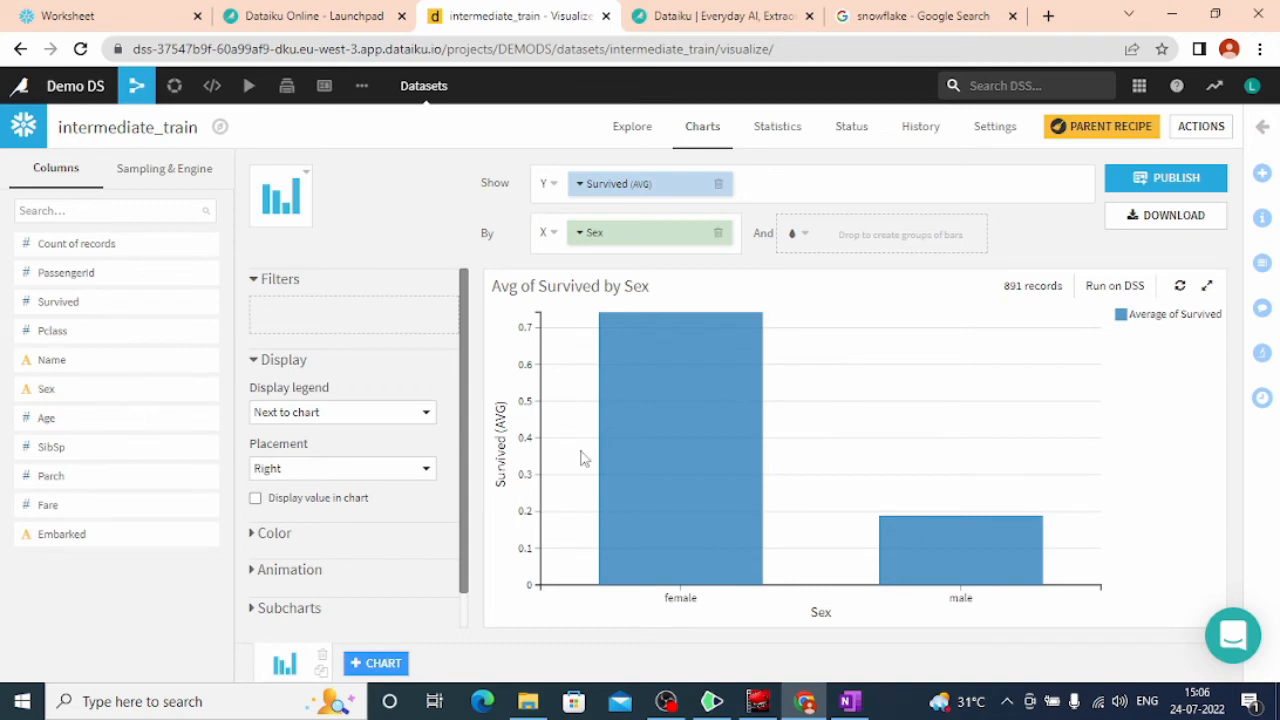
mouse_move(711, 400)
left_click(330, 536)
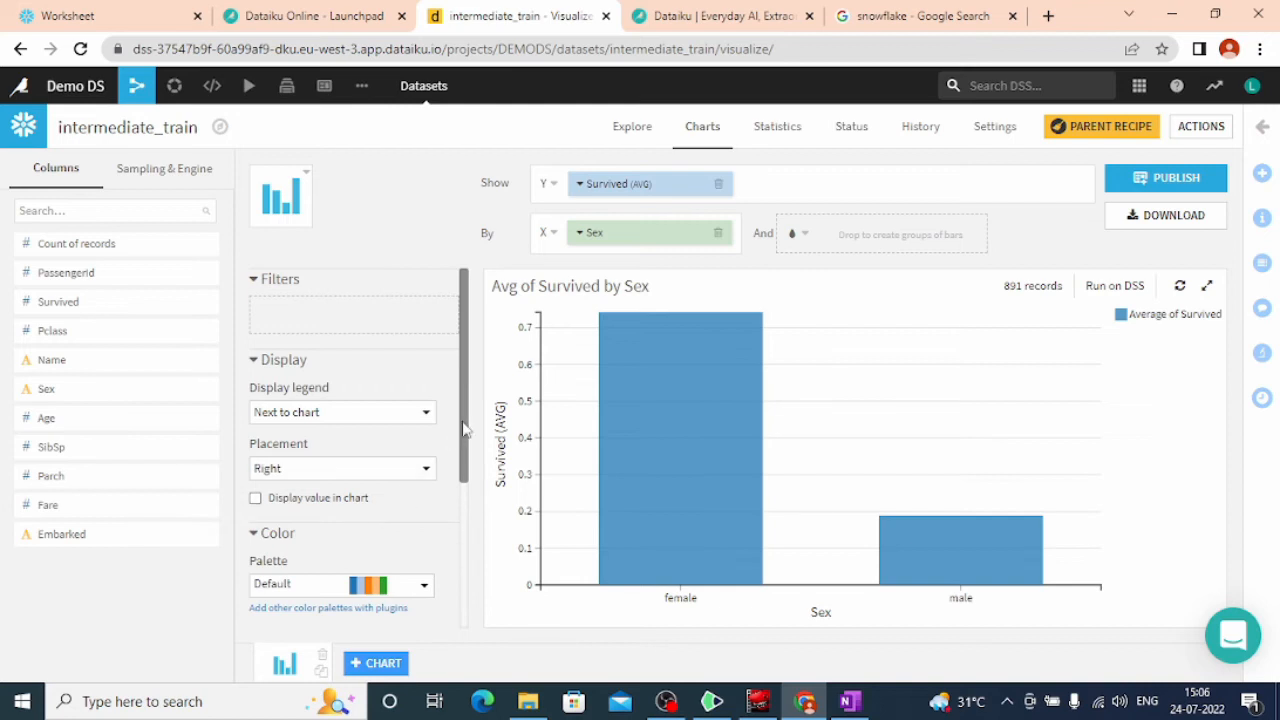
scroll(463, 428, "down", 3)
scroll(440, 415, "up", 3)
- Group the chart's bars by Pclass in 5 bins and examine the survival averages for each class and sex
left_click_drag(100, 328, 866, 233)
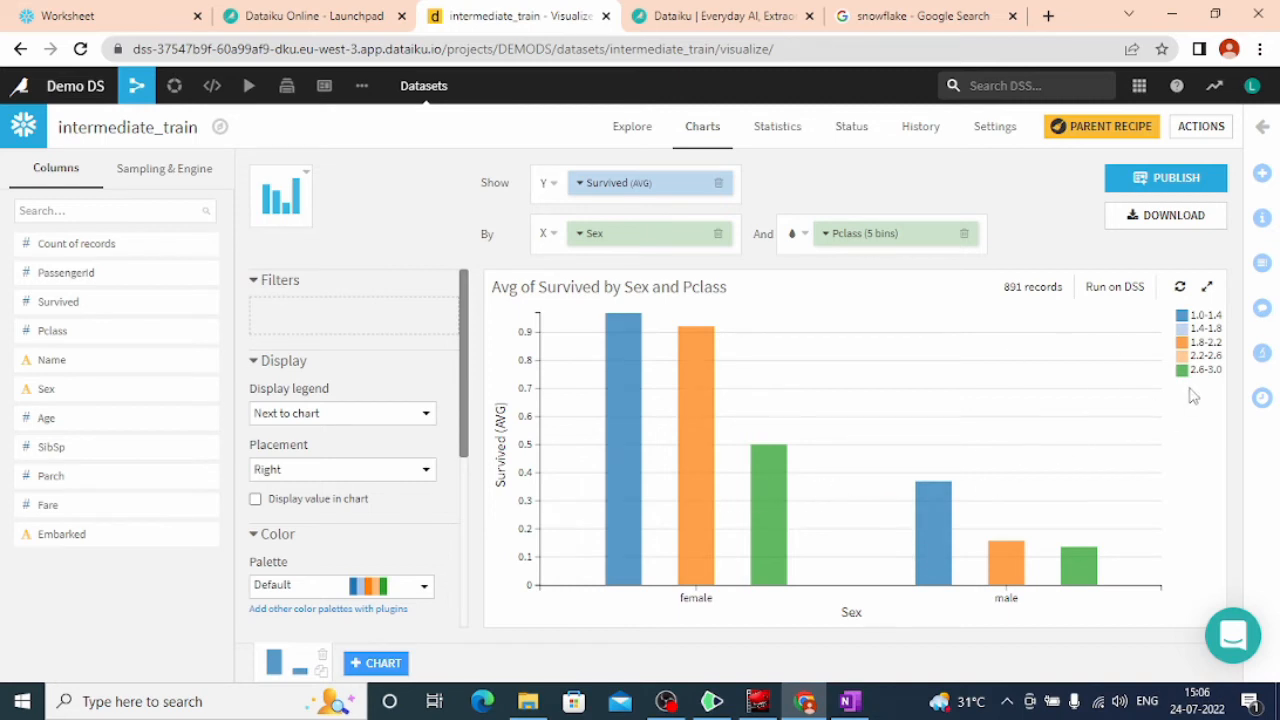
mouse_move(624, 398)
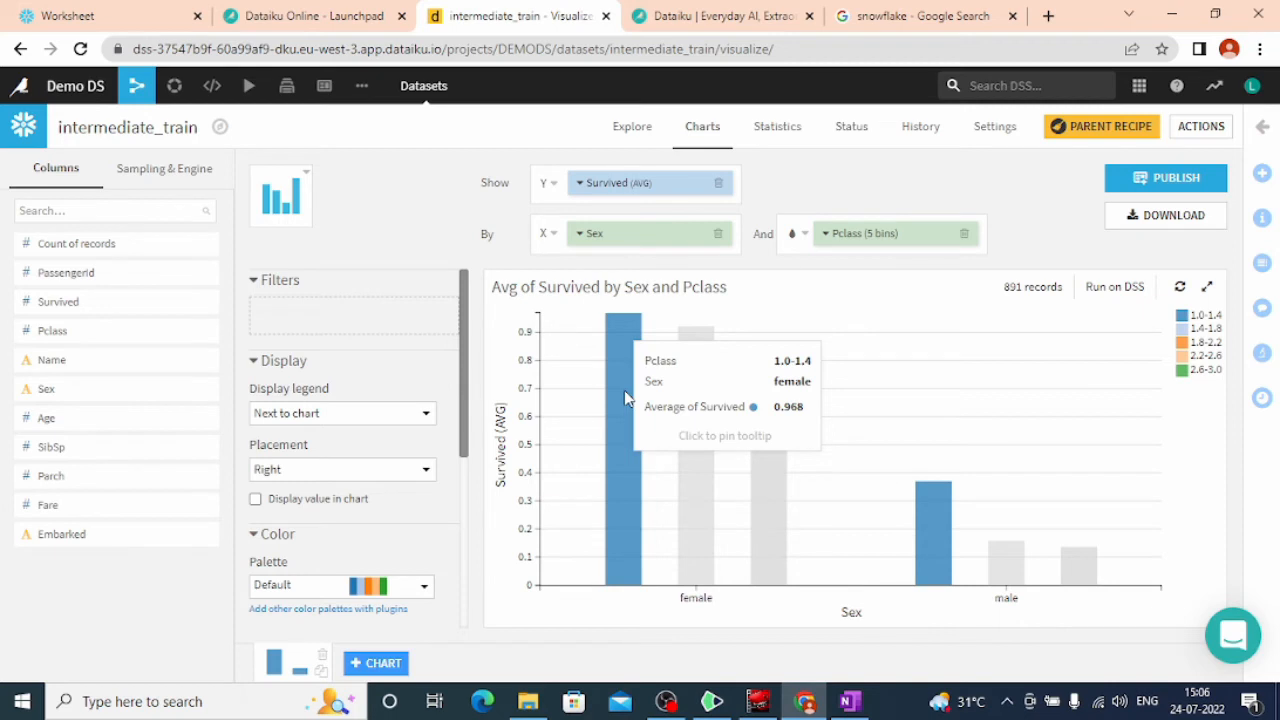
mouse_move(944, 545)
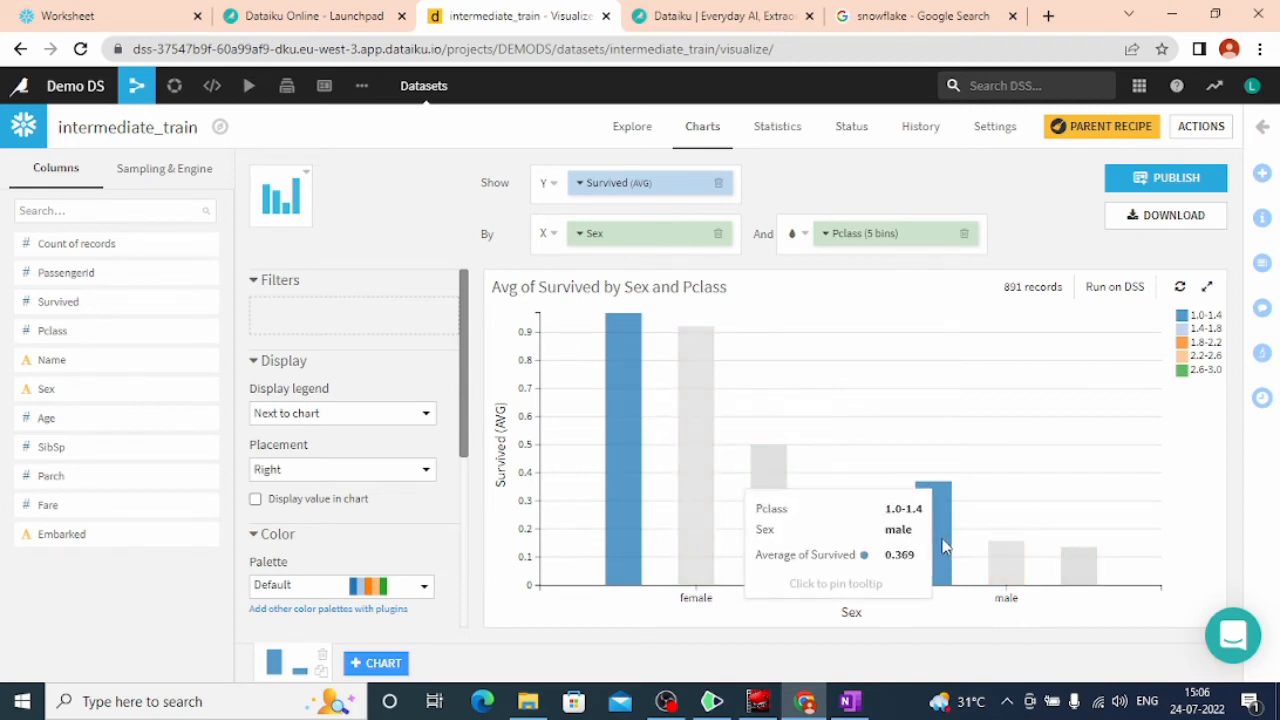
mouse_move(760, 515)
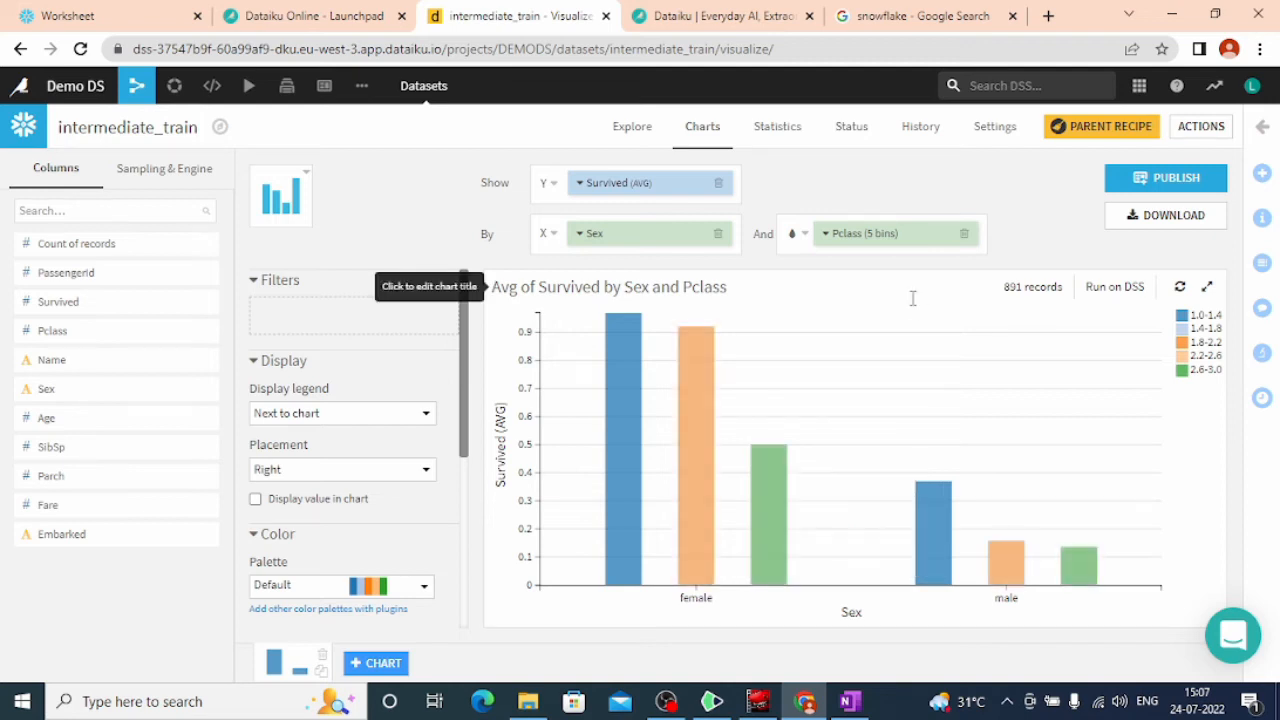
- Remove the Pclass grouping from the chart and add it back
left_click(964, 233)
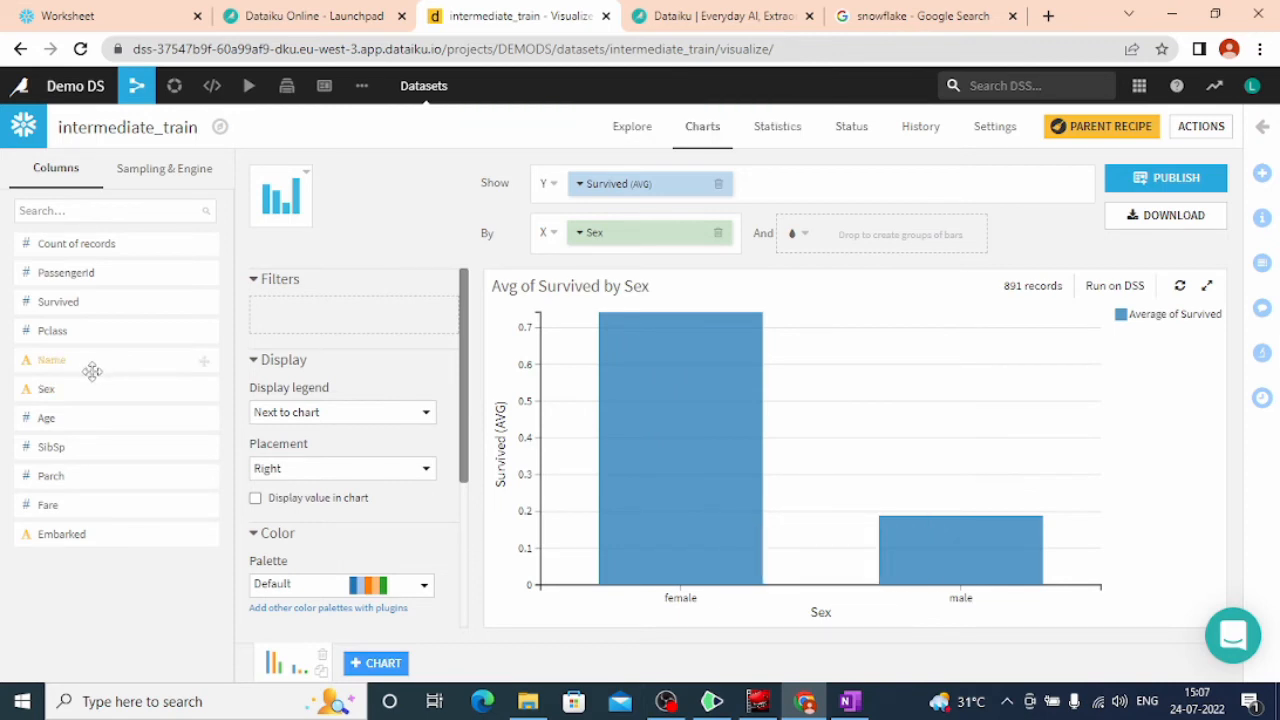
left_click_drag(83, 331, 866, 242)
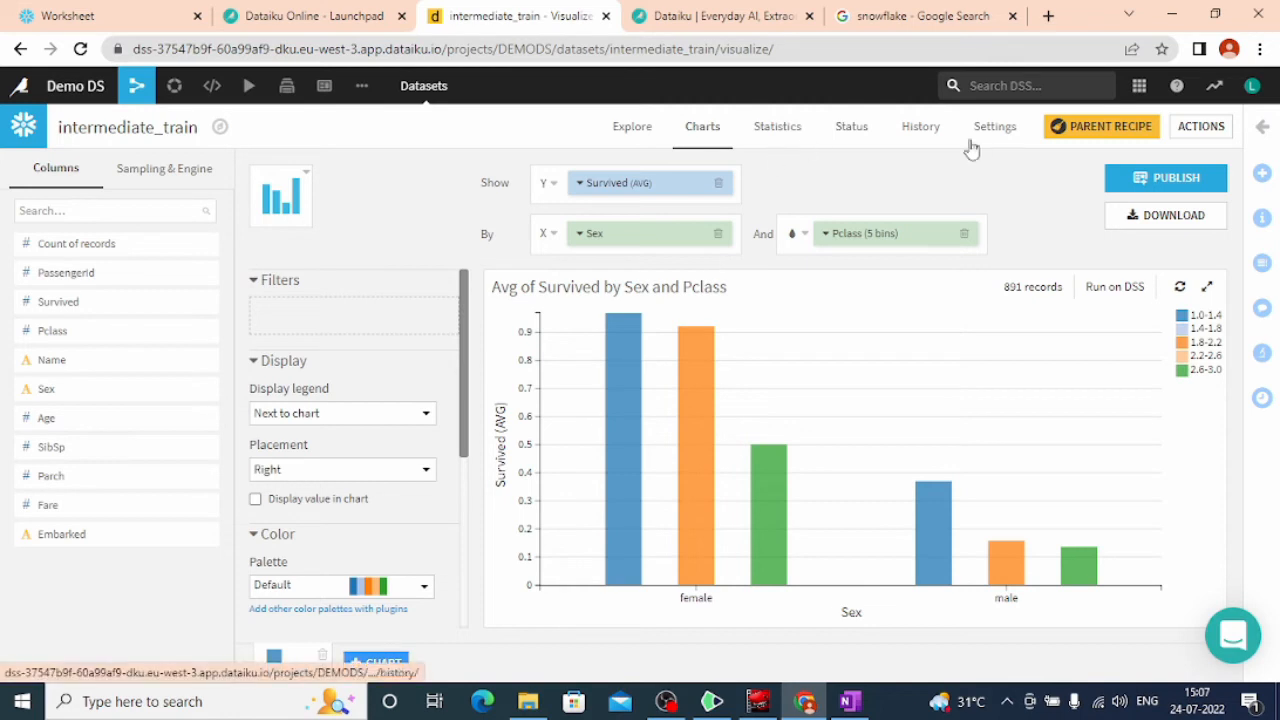
- Publish the chart to Slide 1 of Demo DS's default dashboard, and enlarge its tile in width and height
left_click(1160, 180)
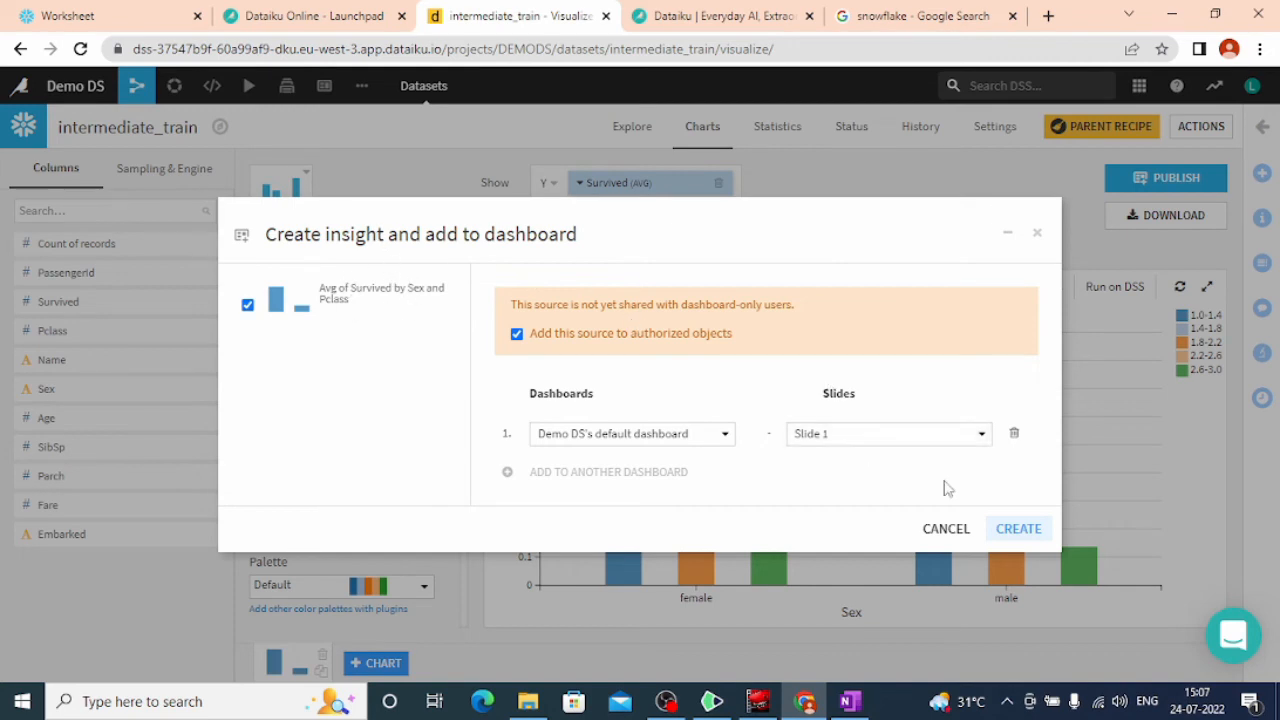
left_click(1035, 537)
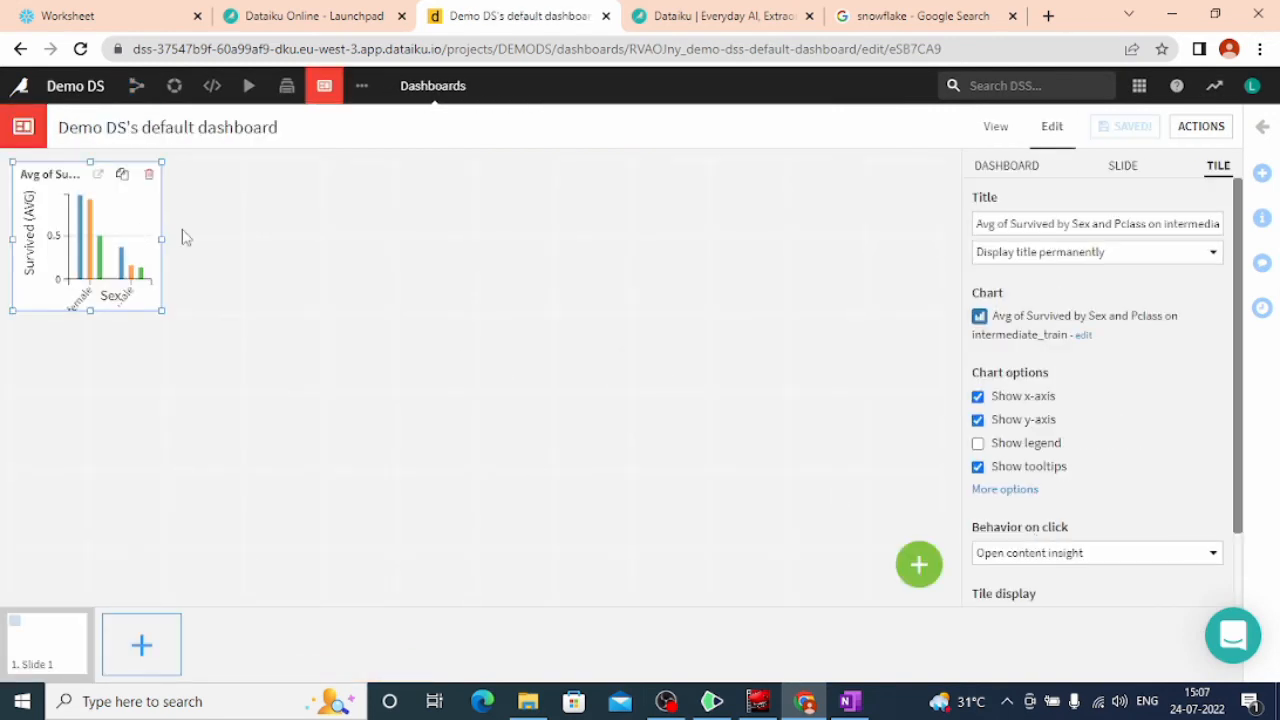
left_click_drag(162, 239, 409, 271)
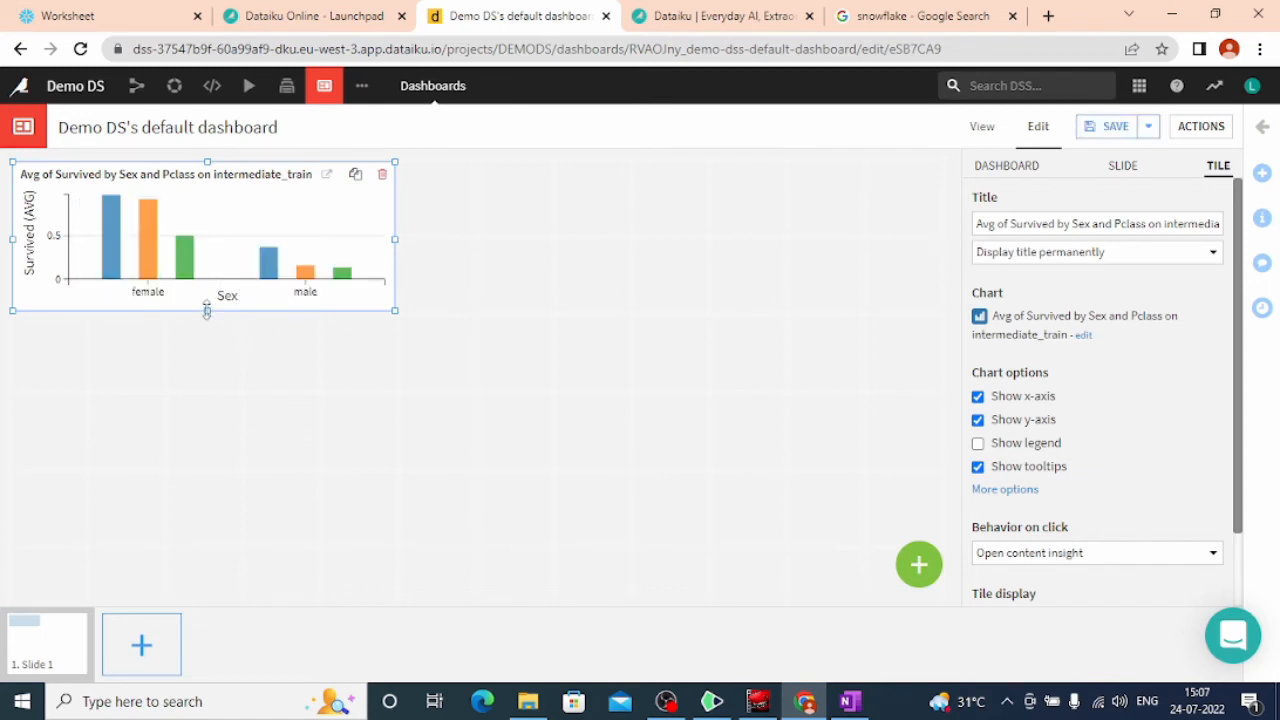
left_click_drag(207, 311, 209, 429)
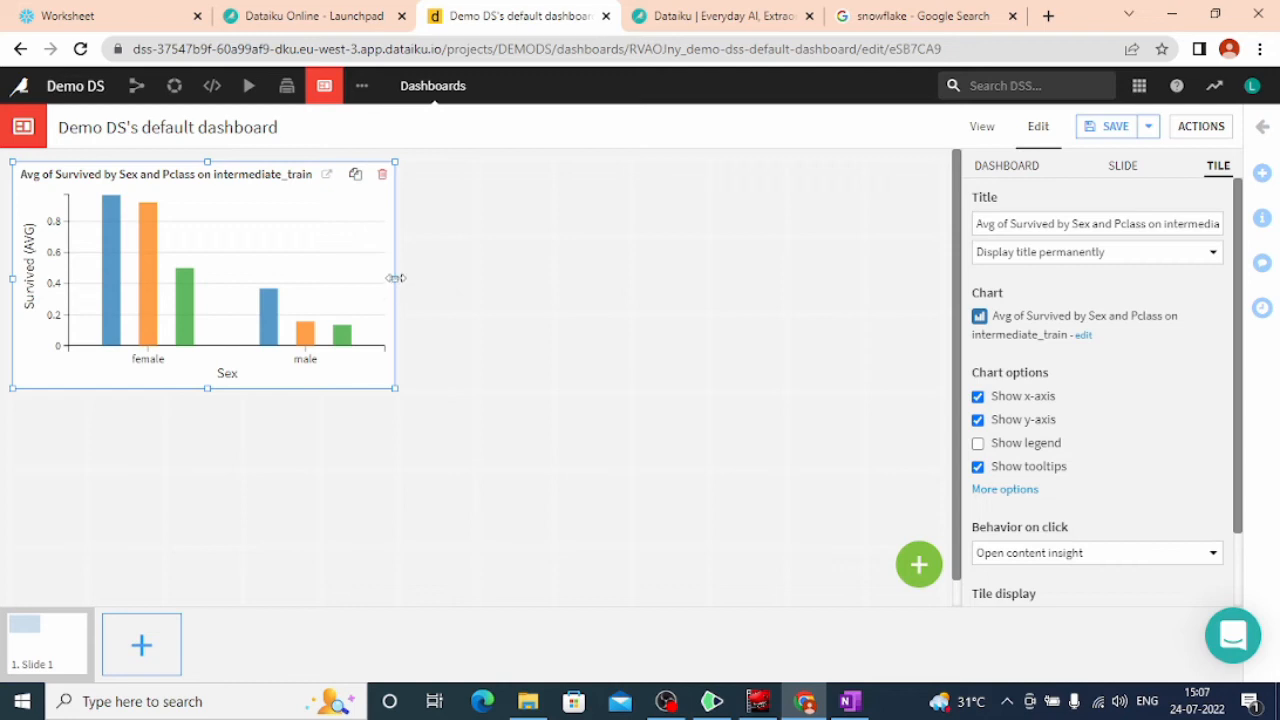
- Enlarge the survival chart's tile to about half the slide's width, increase its height, and save the dashboard
left_click_drag(396, 278, 473, 278)
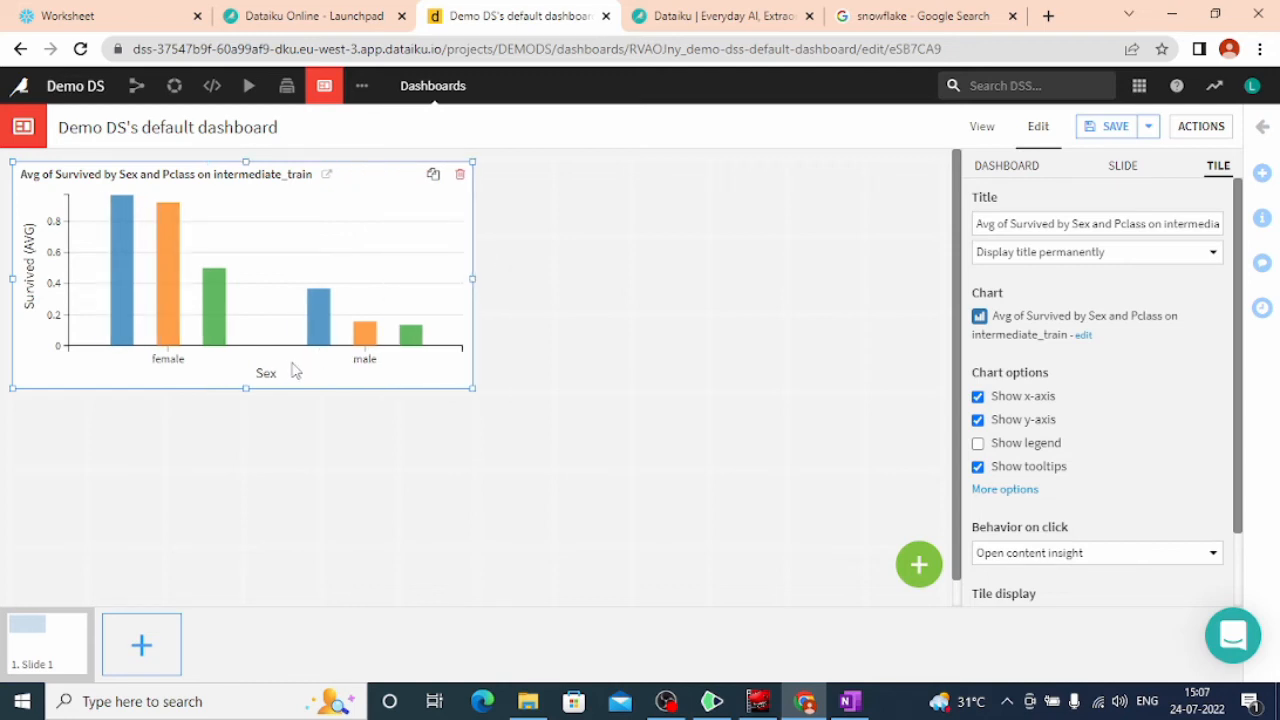
left_click_drag(245, 389, 247, 456)
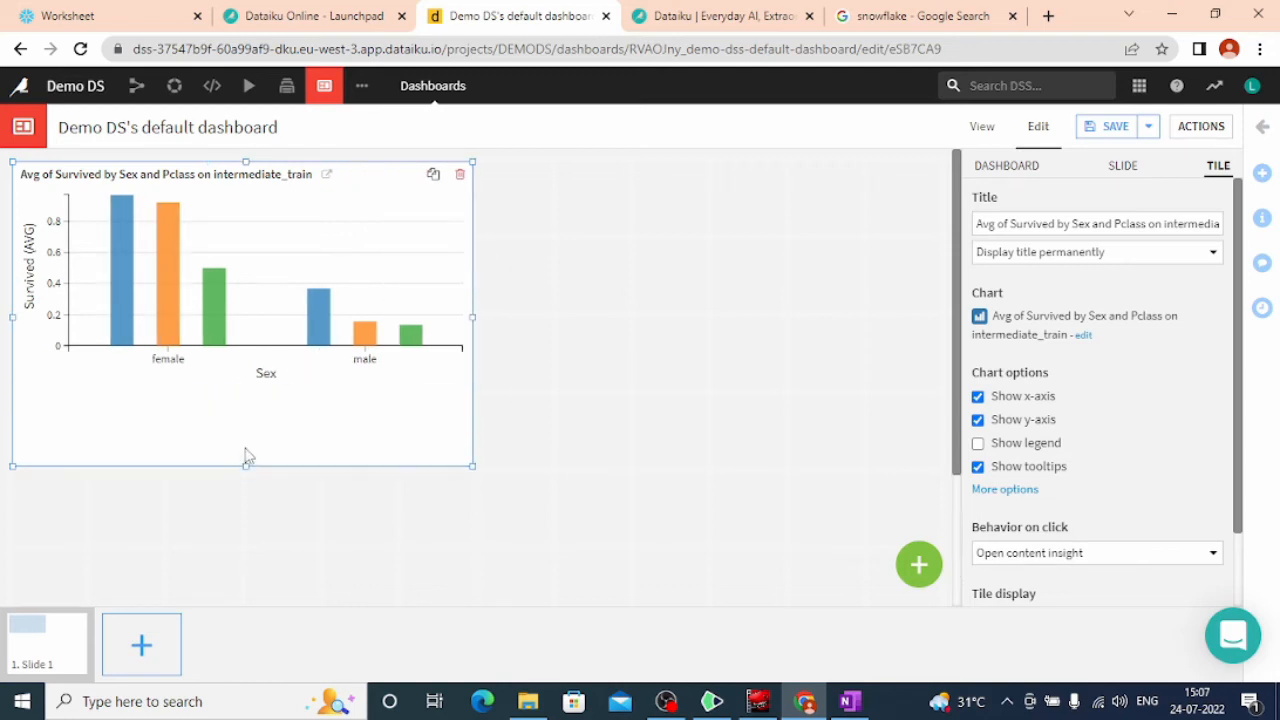
left_click(643, 243)
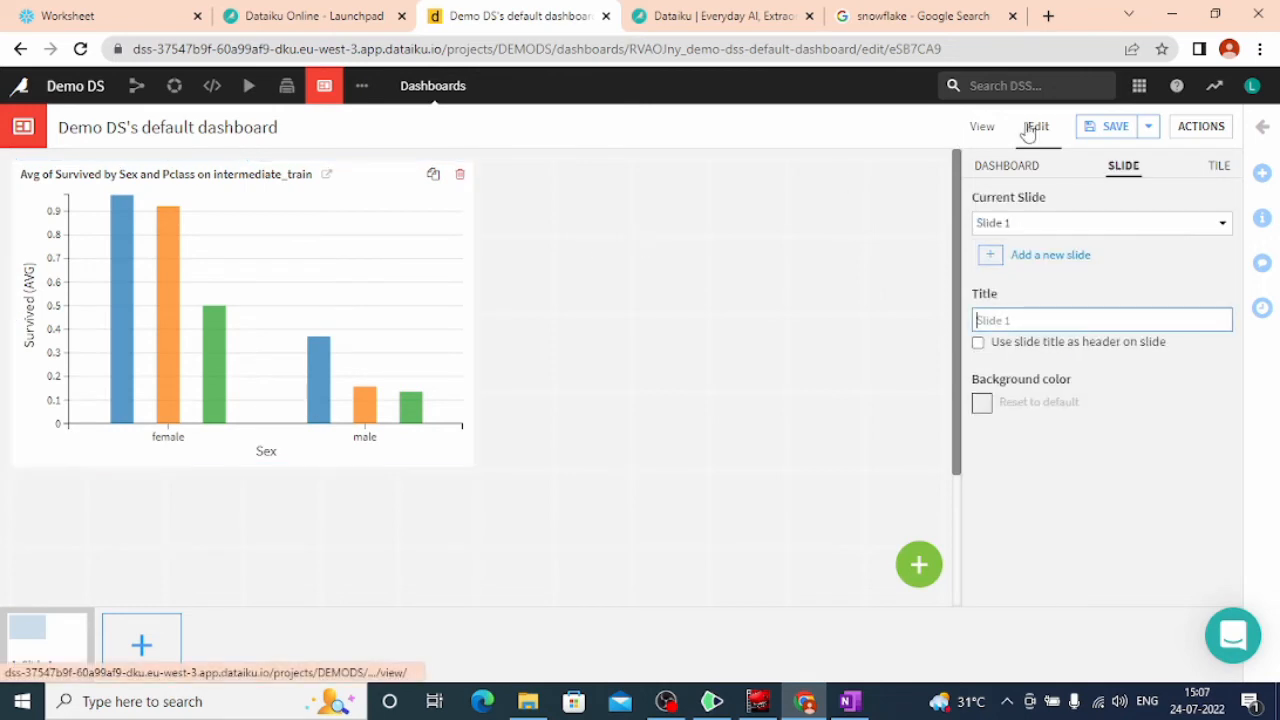
left_click(1092, 127)
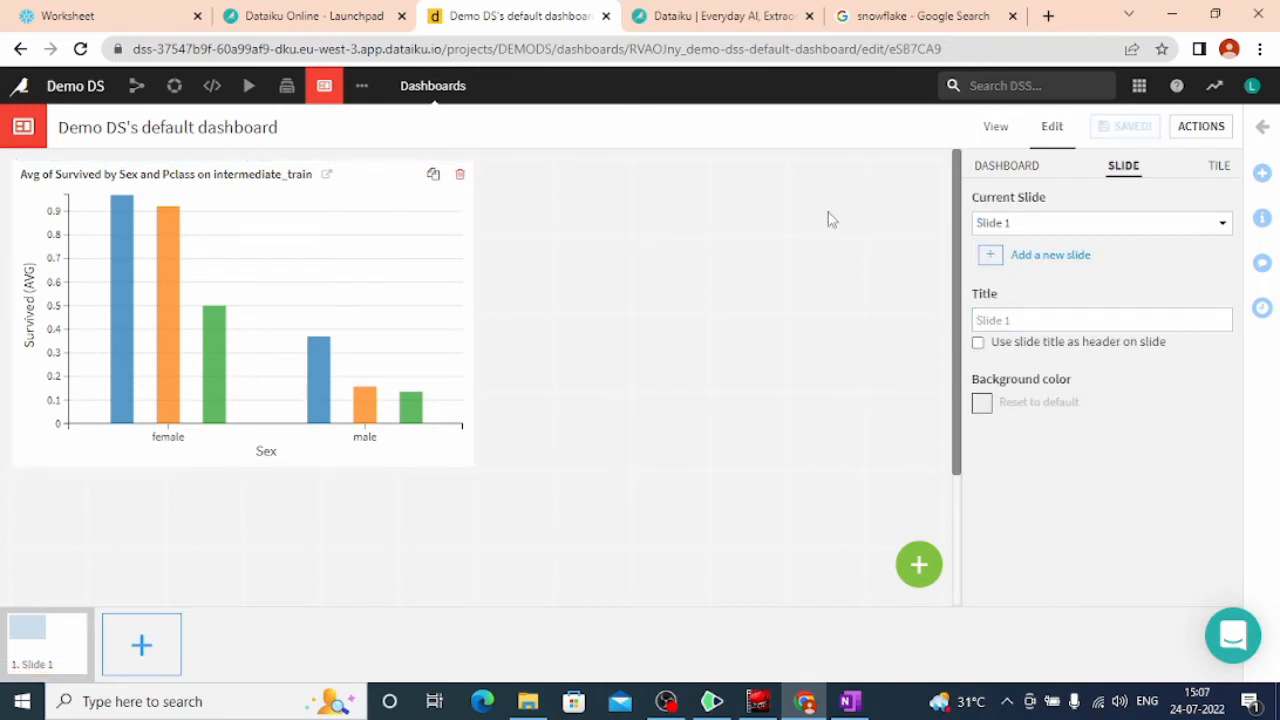
- Add a new chart to the intermediate_train dataset showing Count of records by Age in 10 bins
mouse_move(137, 87)
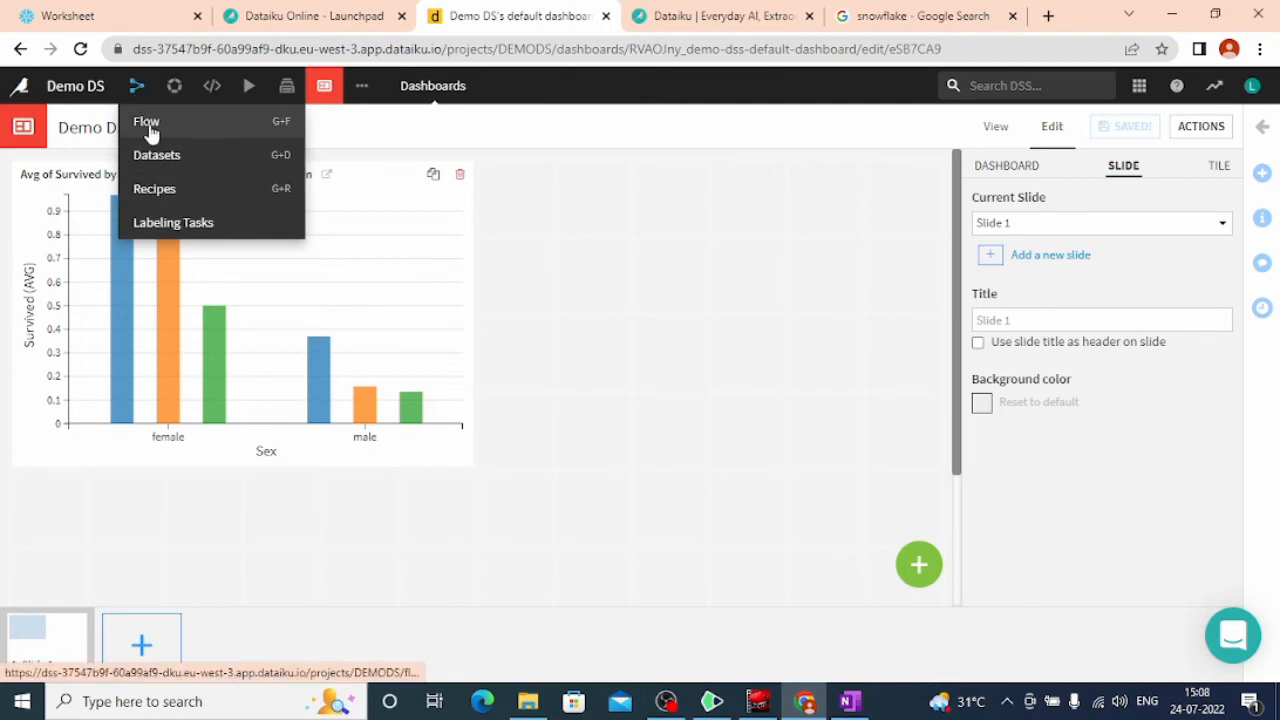
left_click(147, 122)
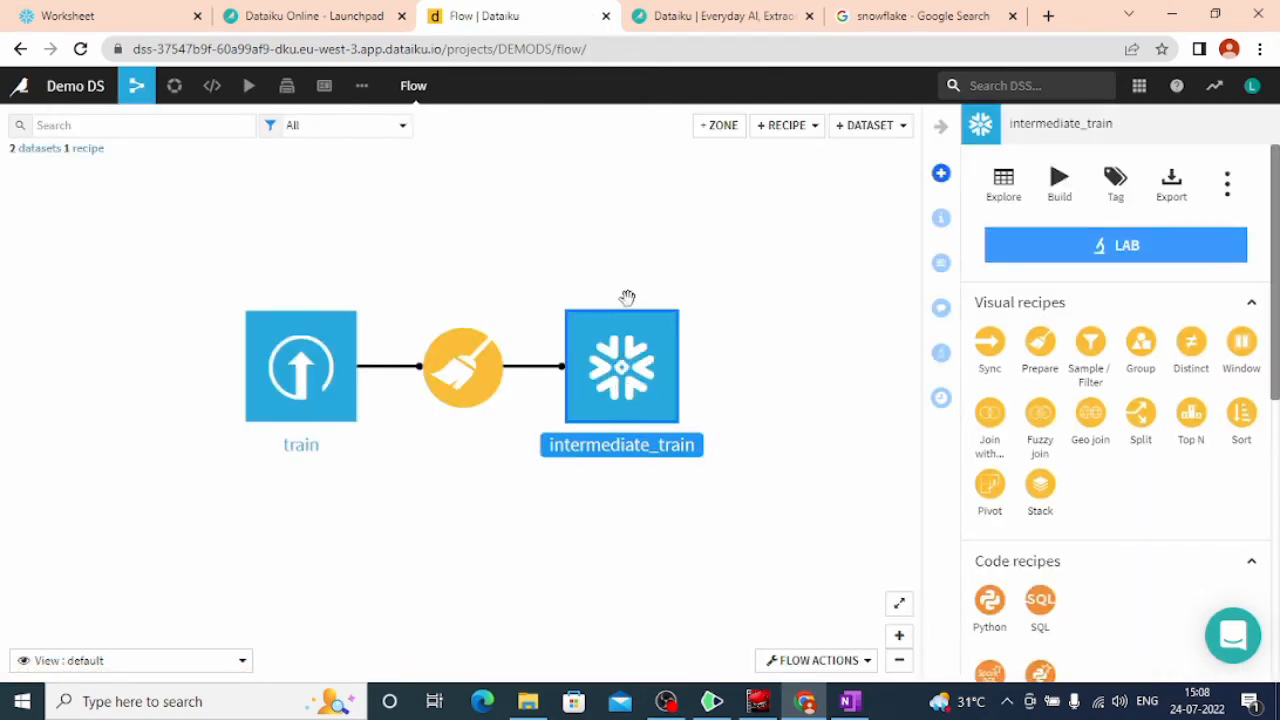
left_click(1001, 186)
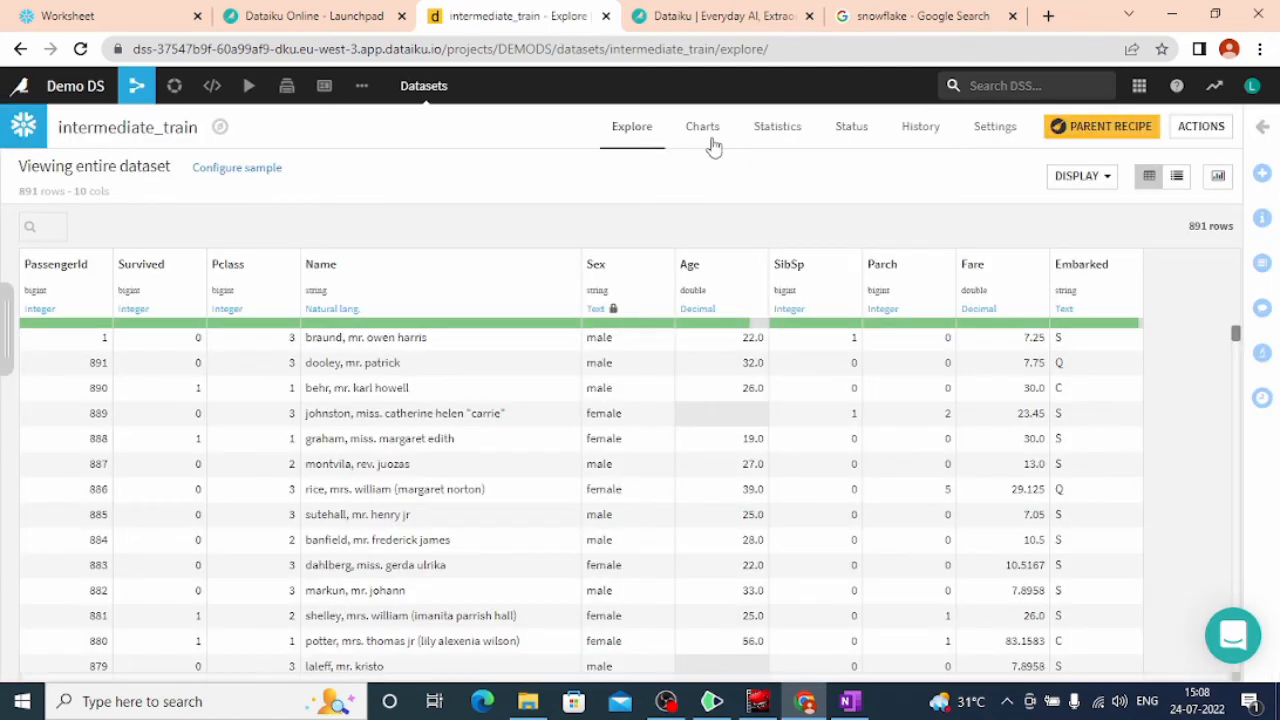
left_click(712, 143)
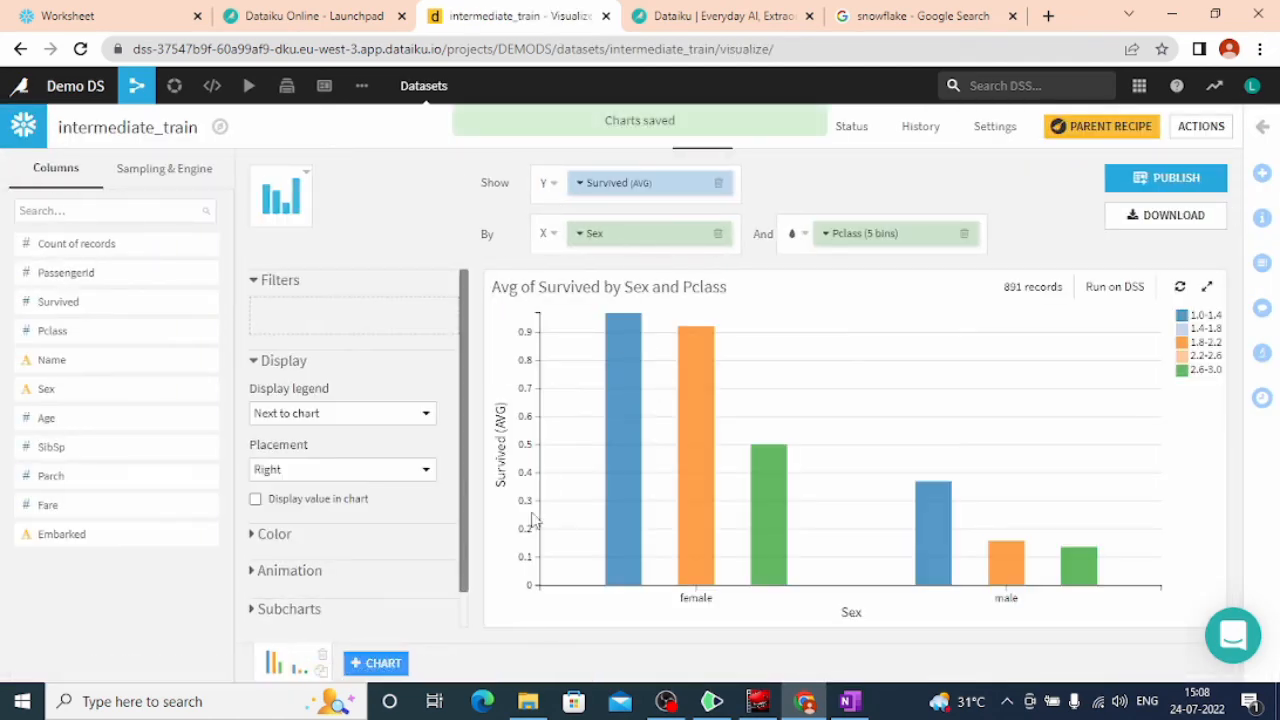
left_click(366, 663)
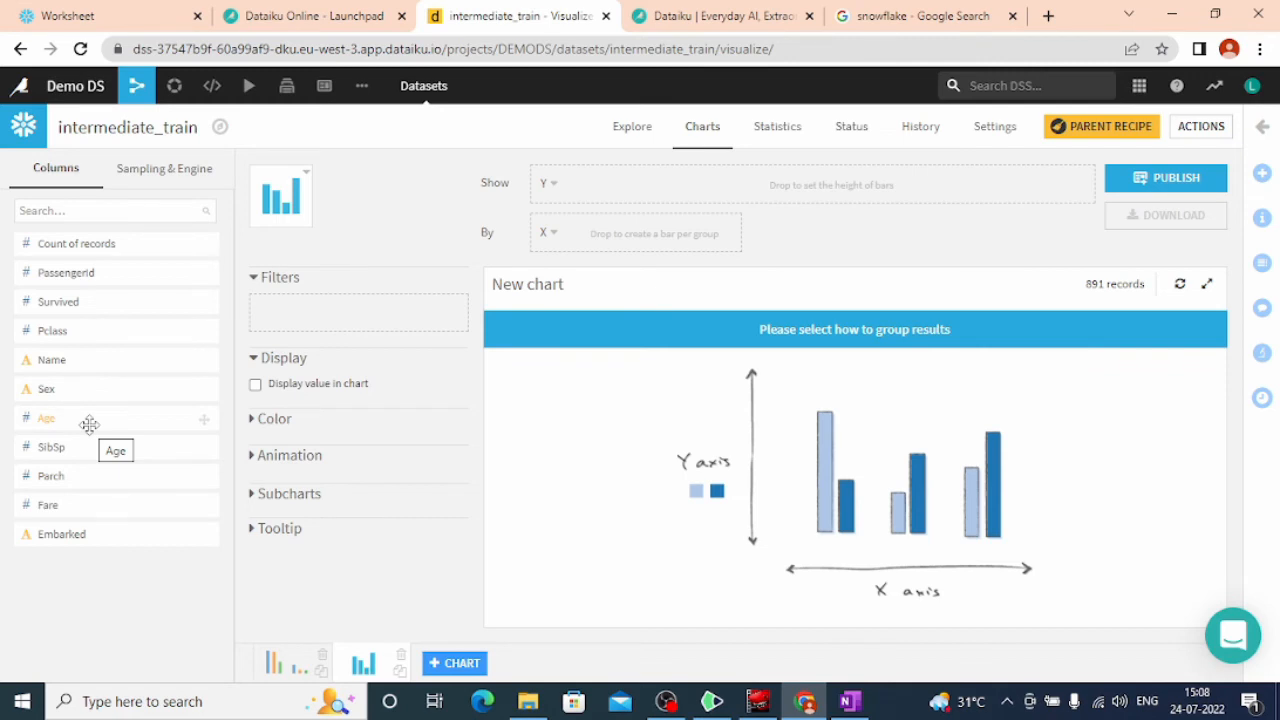
left_click_drag(89, 424, 623, 236)
left_click_drag(120, 243, 648, 200)
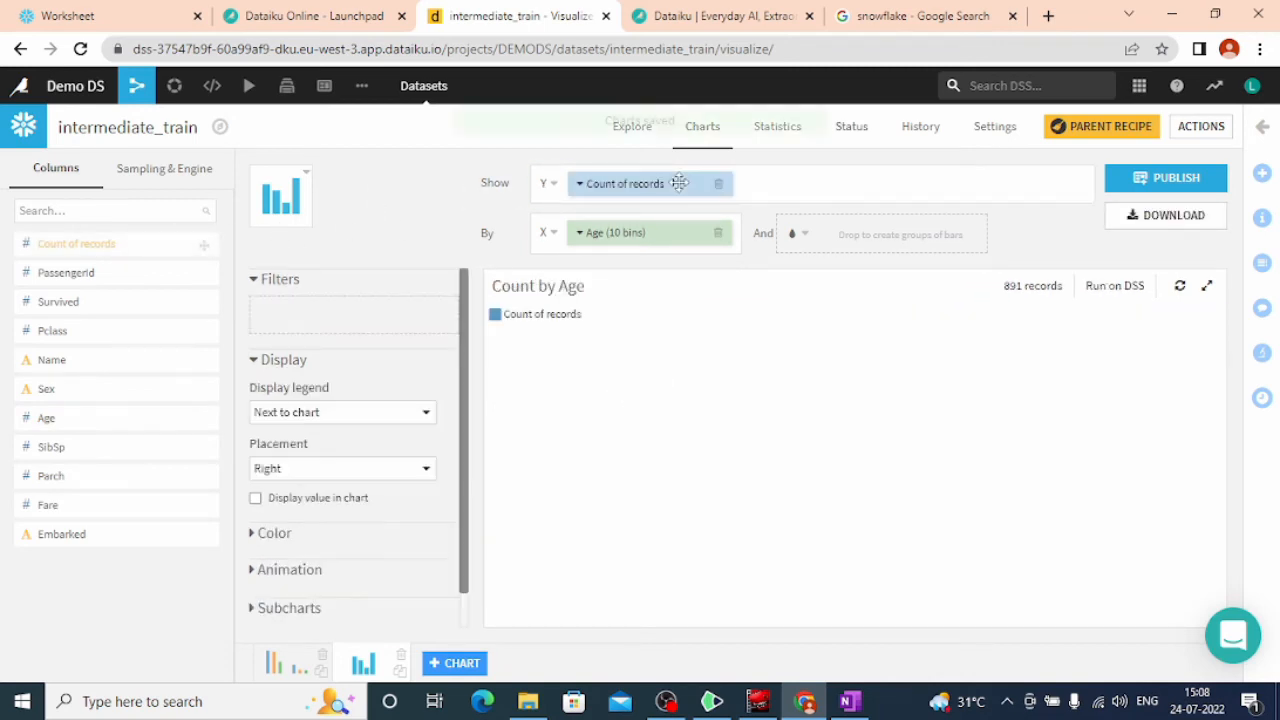
- Review the available chart types, keep Histogram, and examine the record counts of the tallest age bars
mouse_move(700, 342)
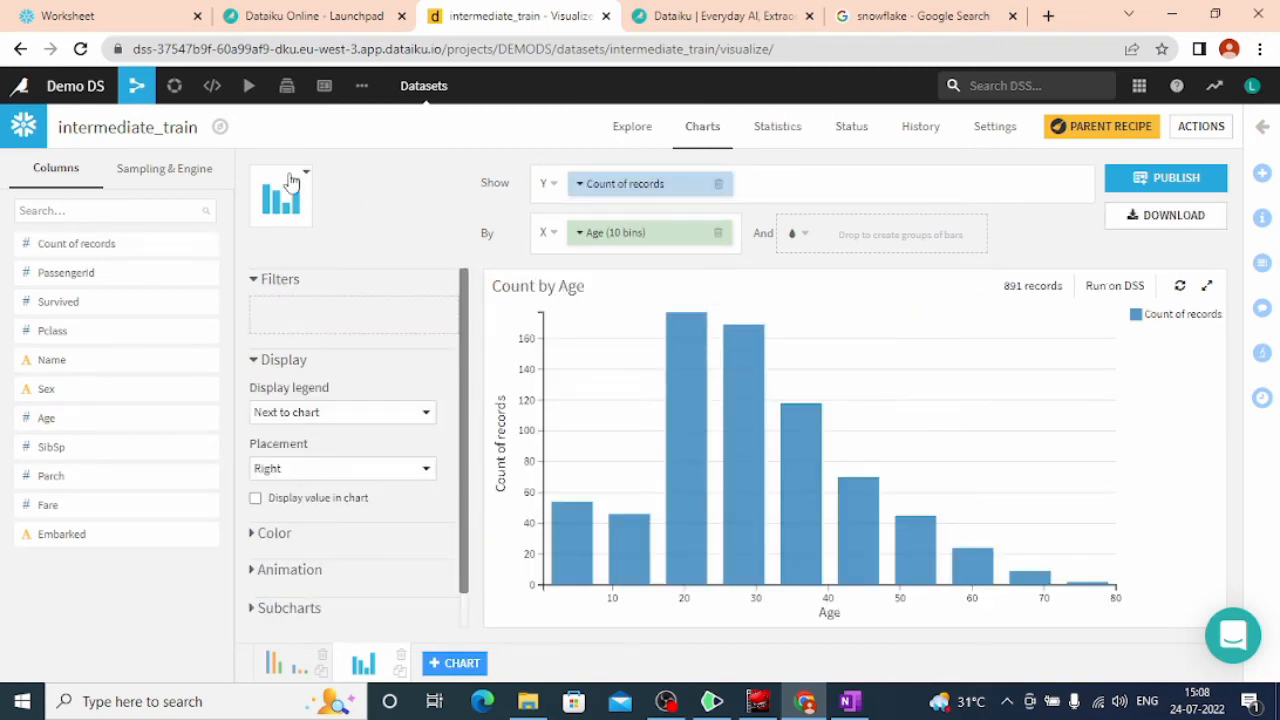
left_click(288, 185)
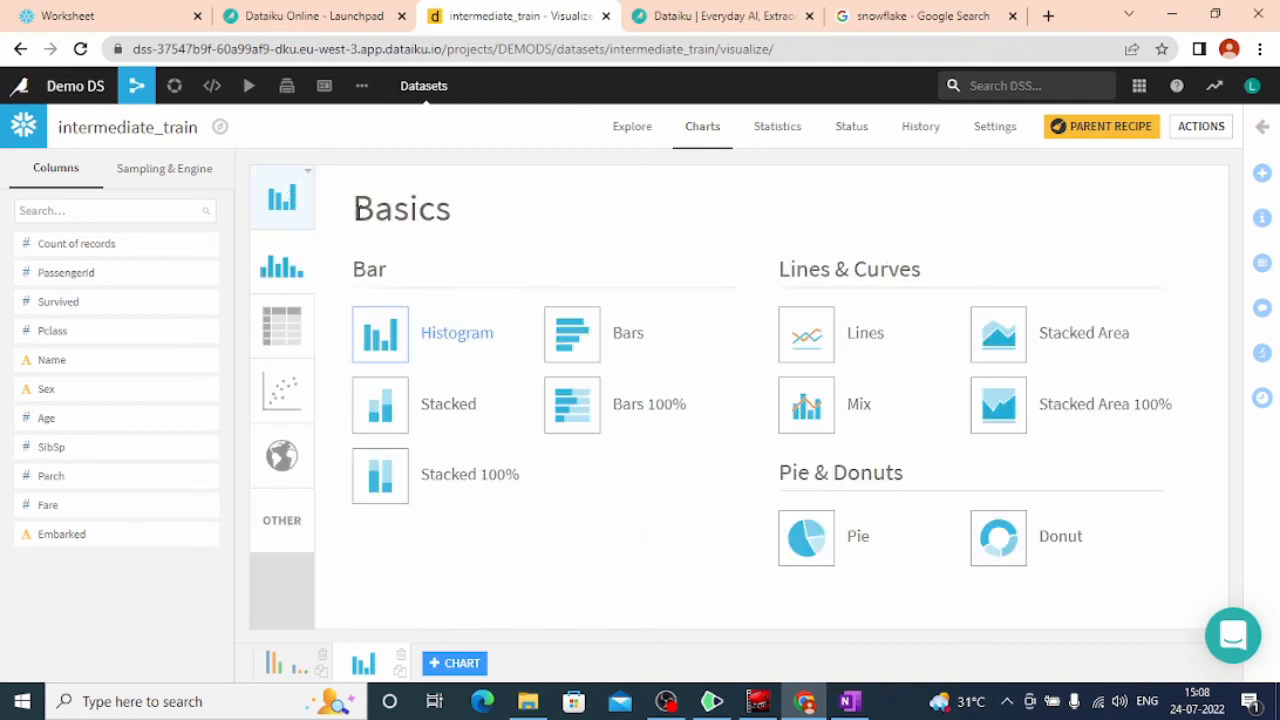
left_click(380, 337)
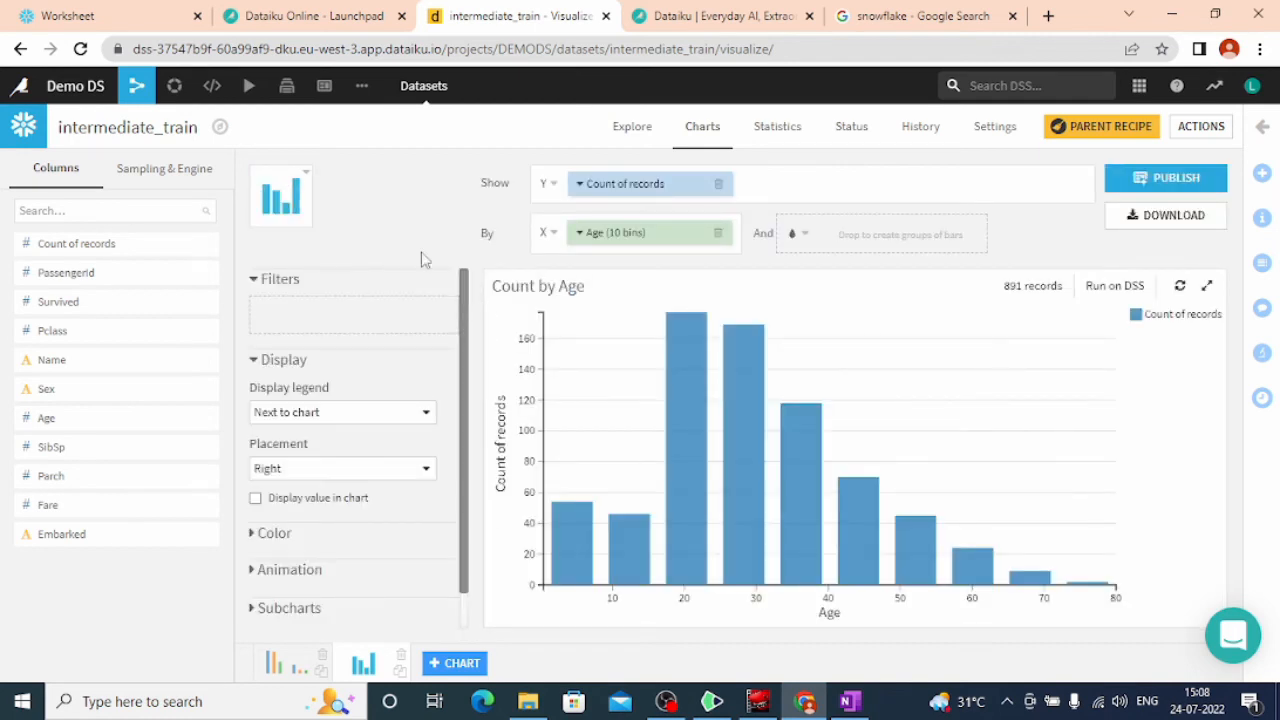
mouse_move(686, 460)
mouse_move(684, 400)
mouse_move(788, 452)
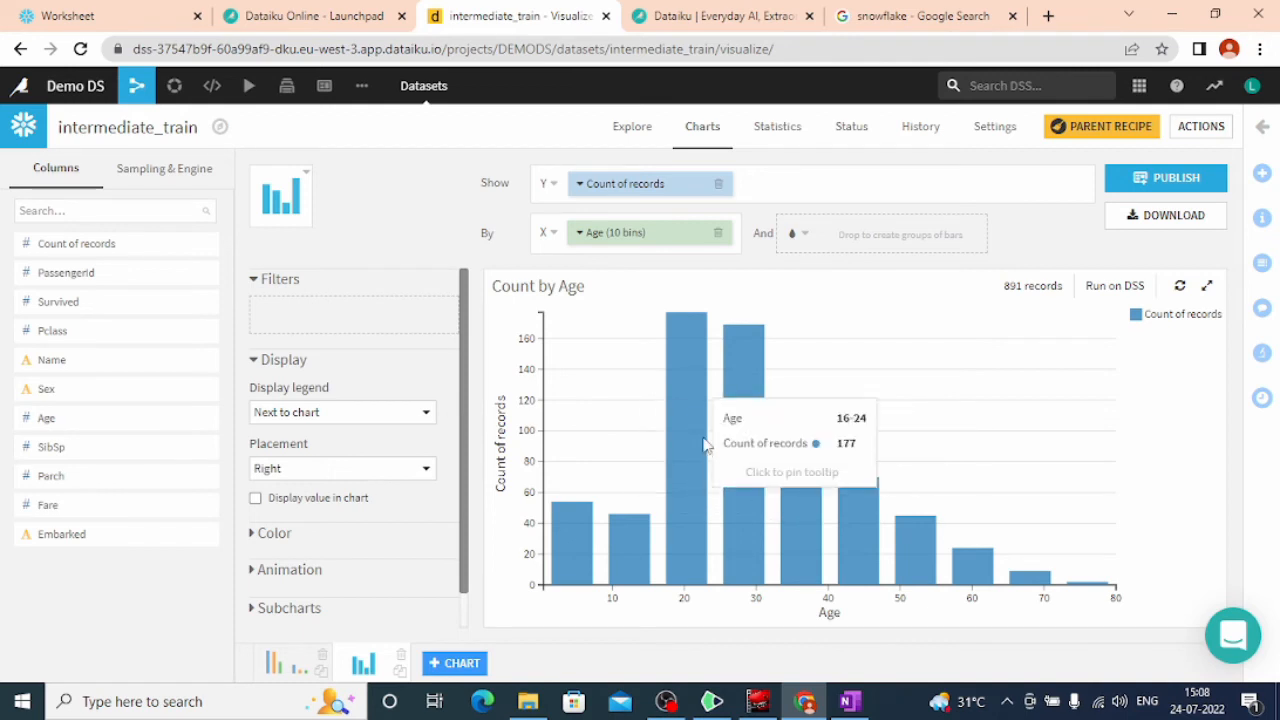
- Publish the Count by Age chart to Slide 1 of the default dashboard, enlarge its tile to match the survival chart, and save
left_click(1215, 177)
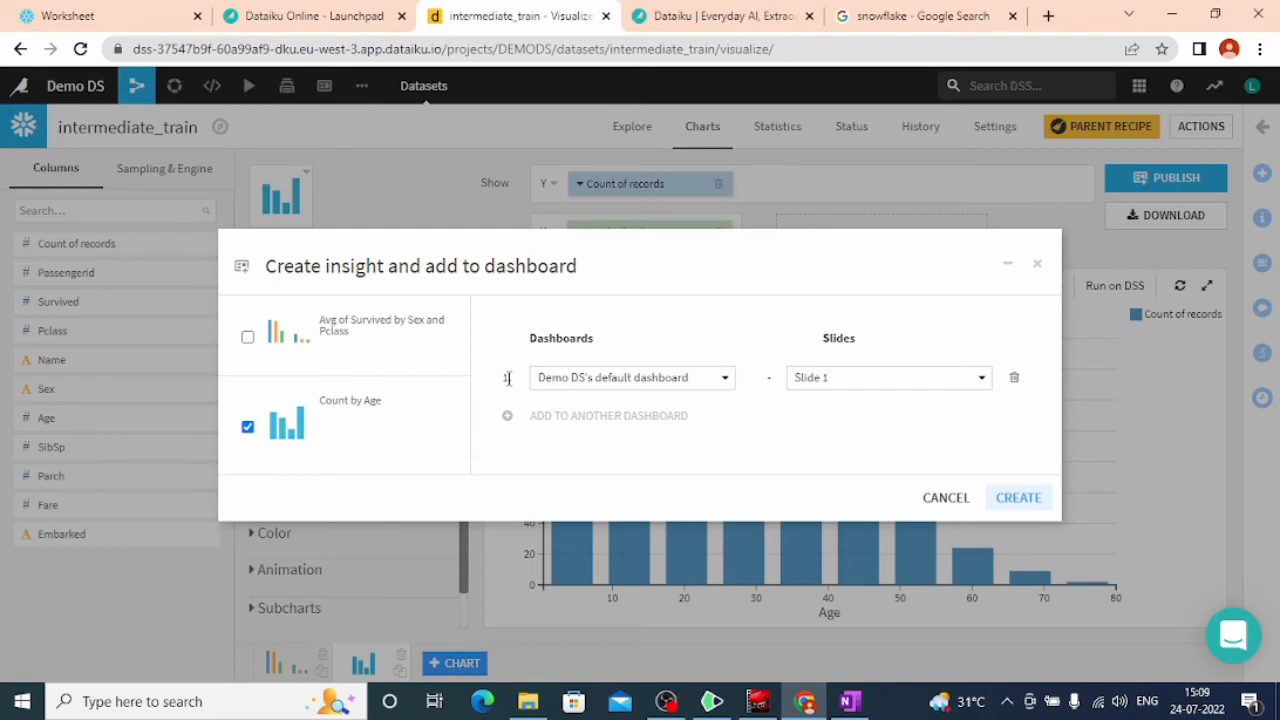
left_click(1005, 500)
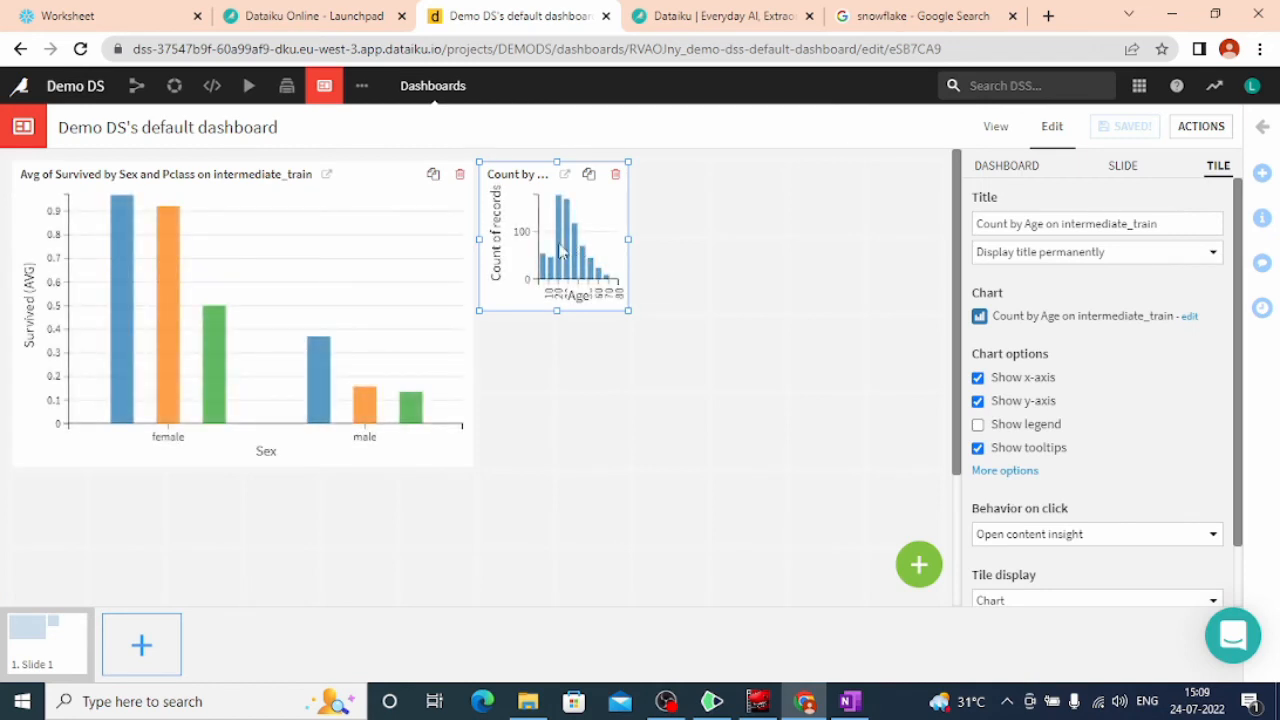
left_click_drag(561, 250, 938, 269)
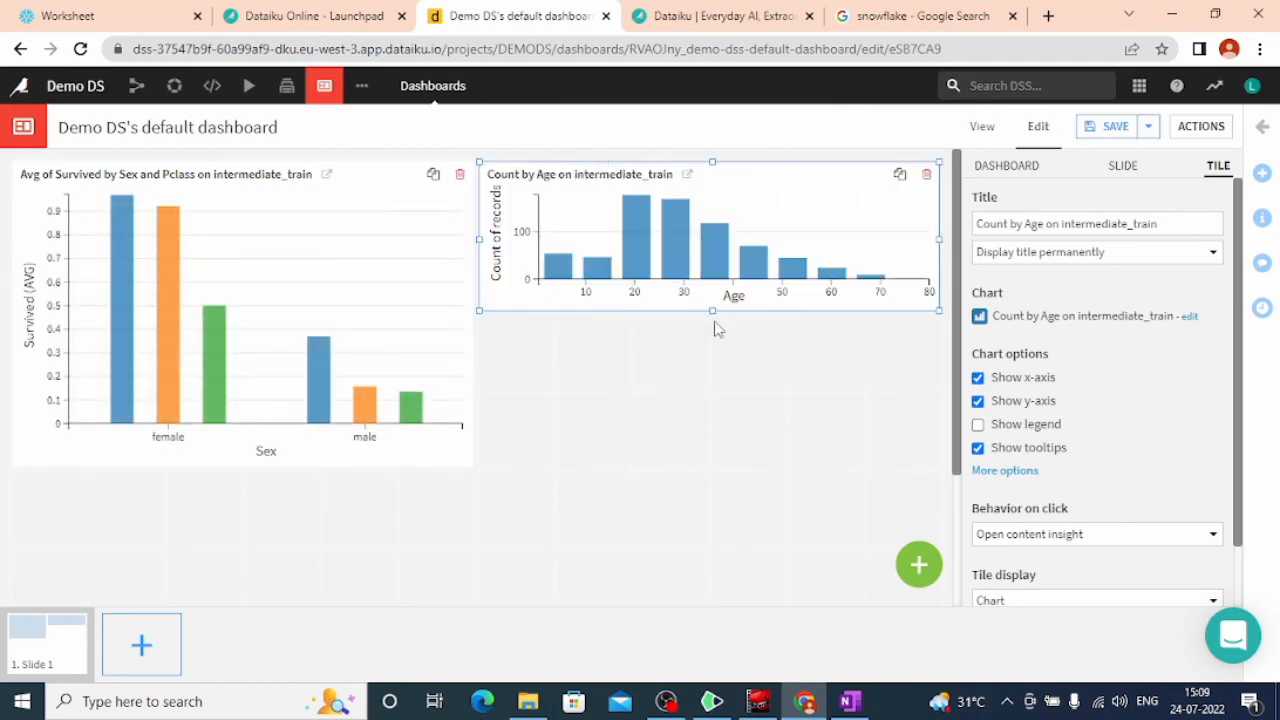
left_click_drag(712, 308, 714, 466)
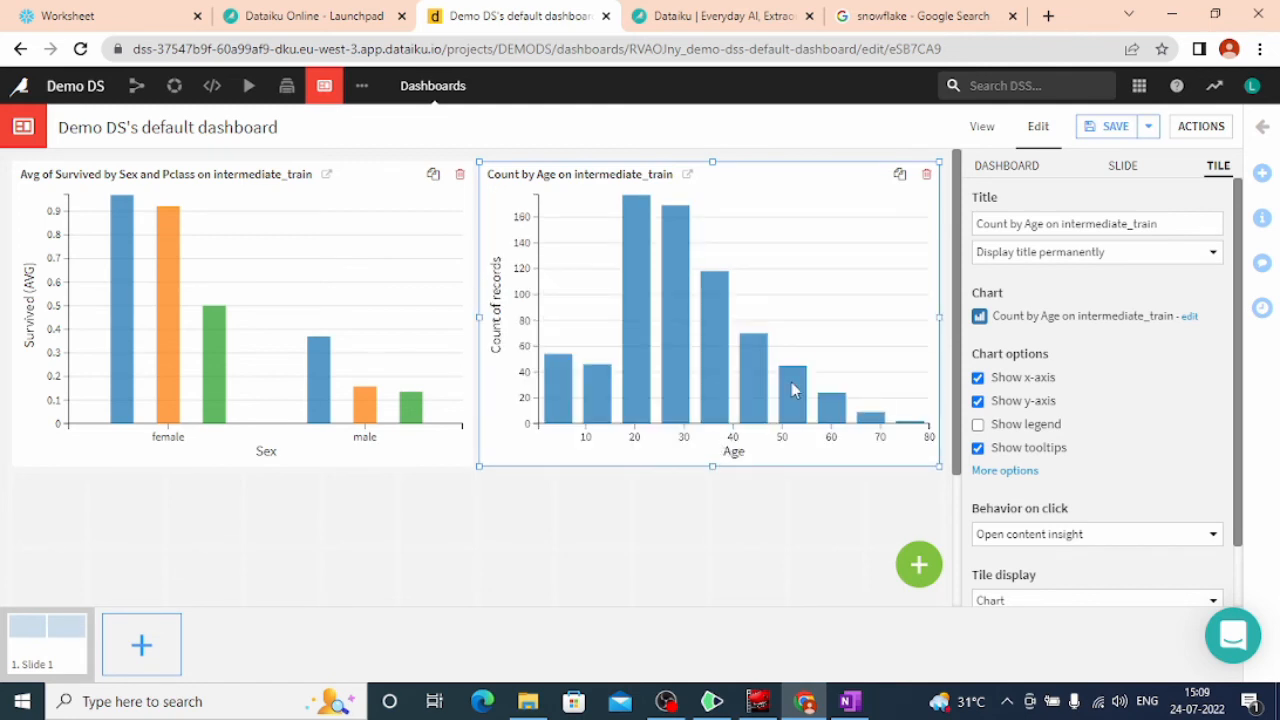
left_click(1115, 128)
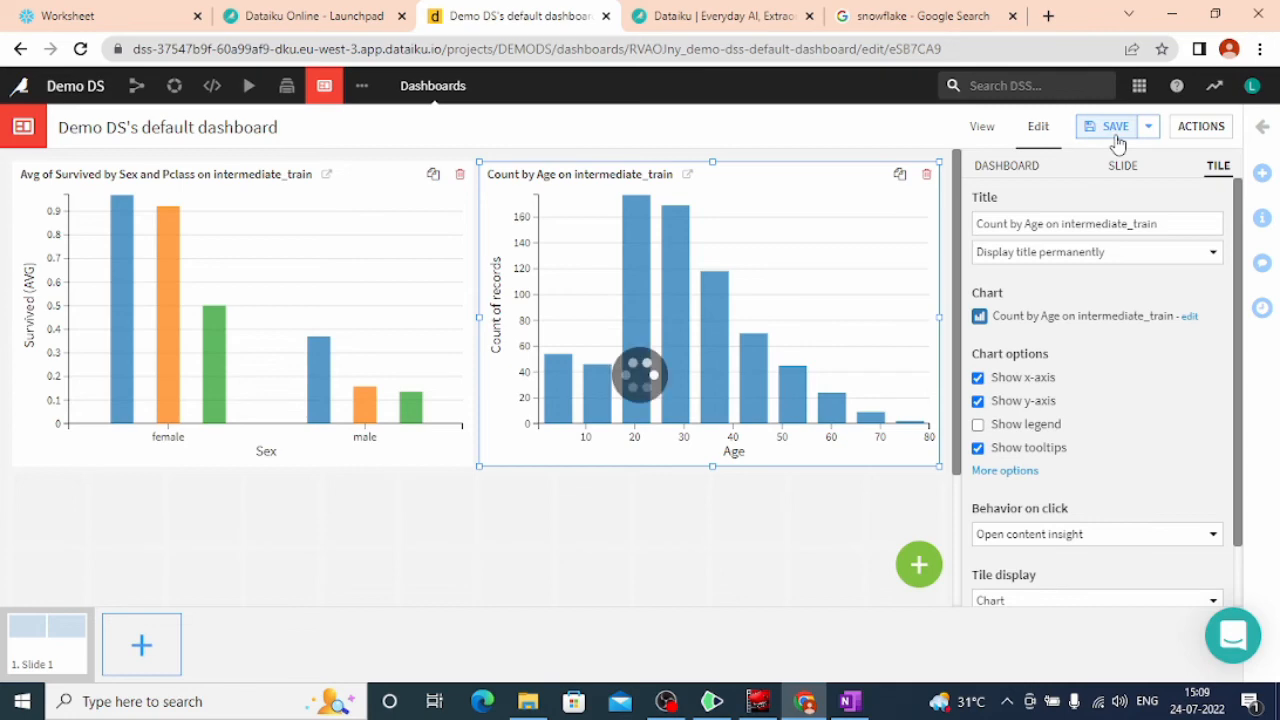
- Return to the intermediate_train charts and add a third chart showing Count of records by Age in 10 bins, grouped by Sex
left_click(20, 48)
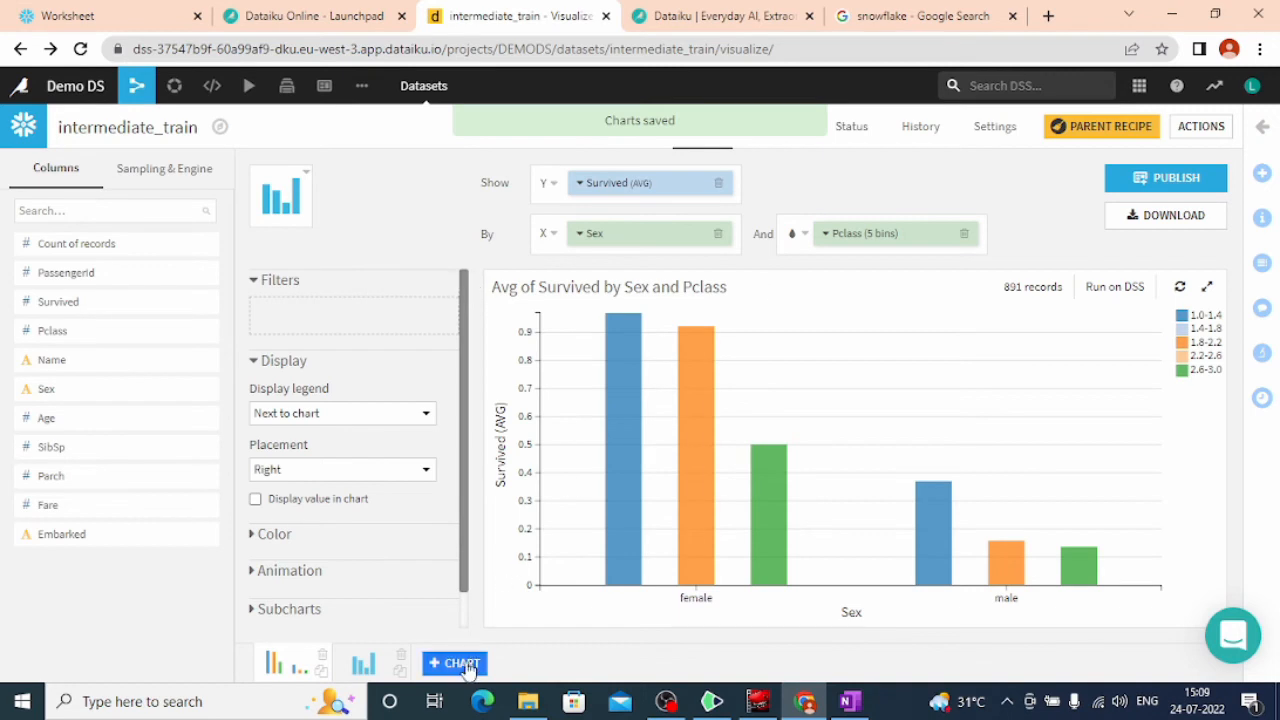
left_click(367, 667)
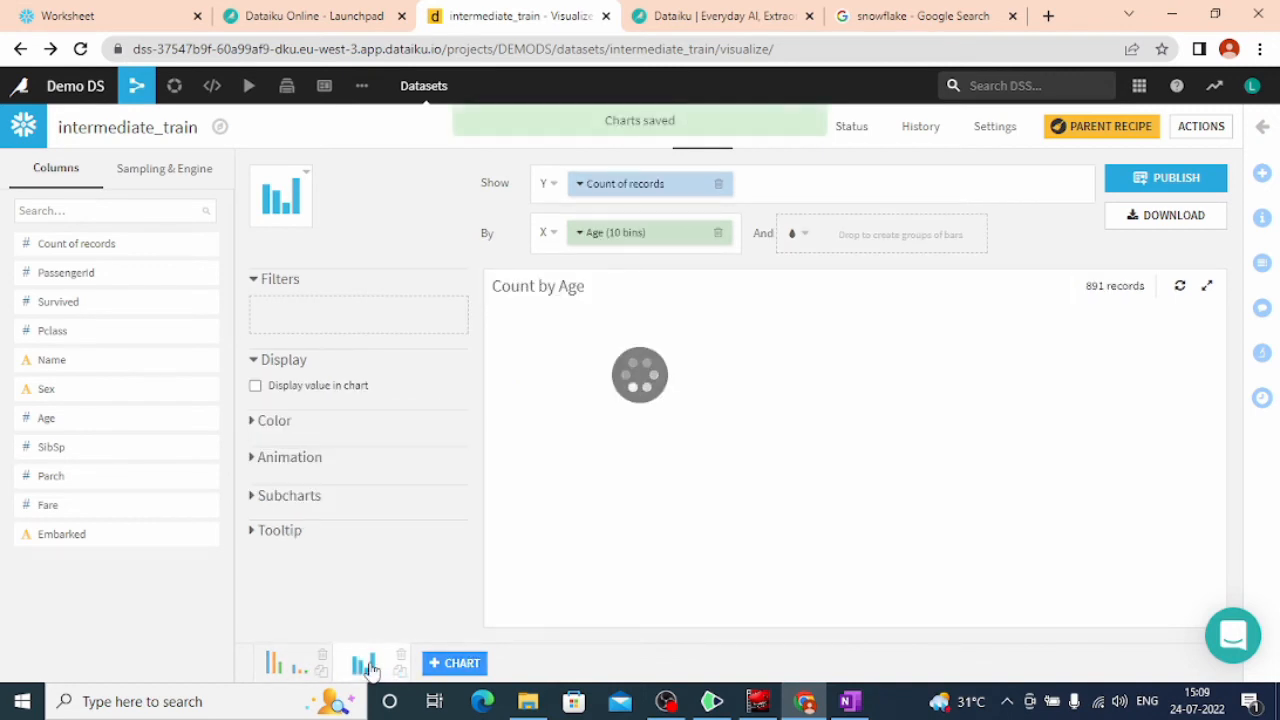
left_click(441, 665)
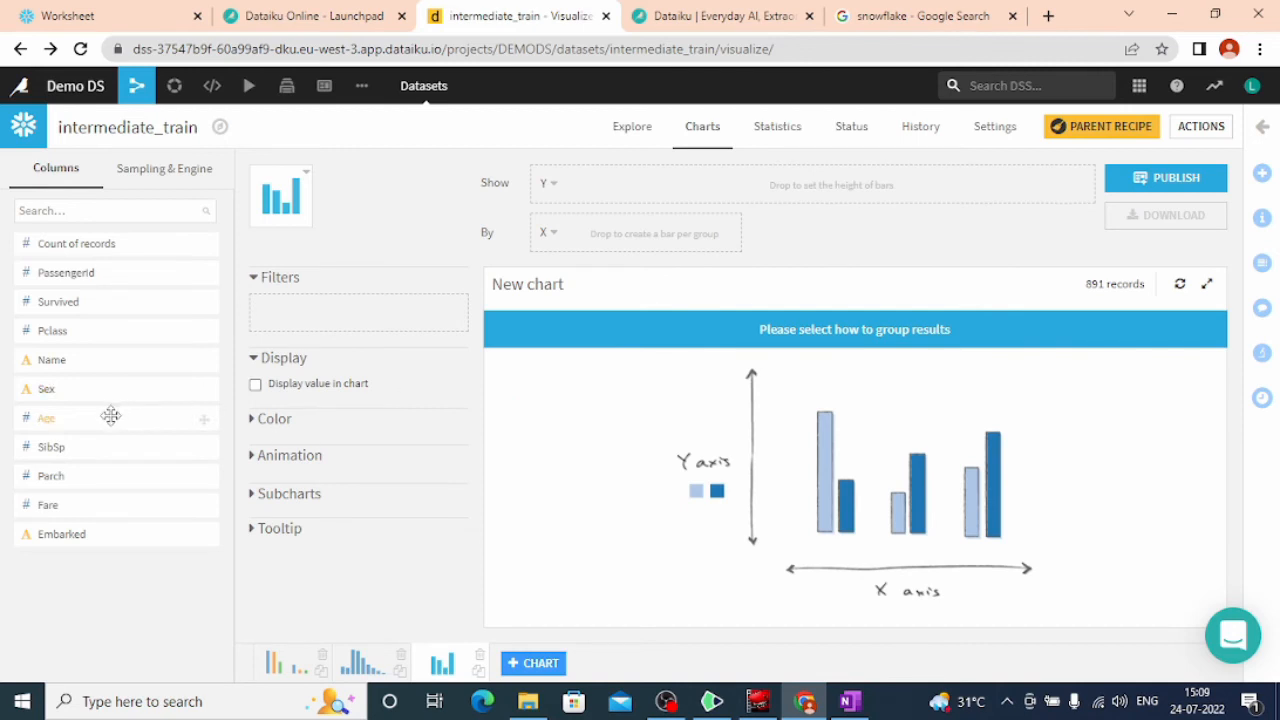
left_click_drag(108, 417, 629, 232)
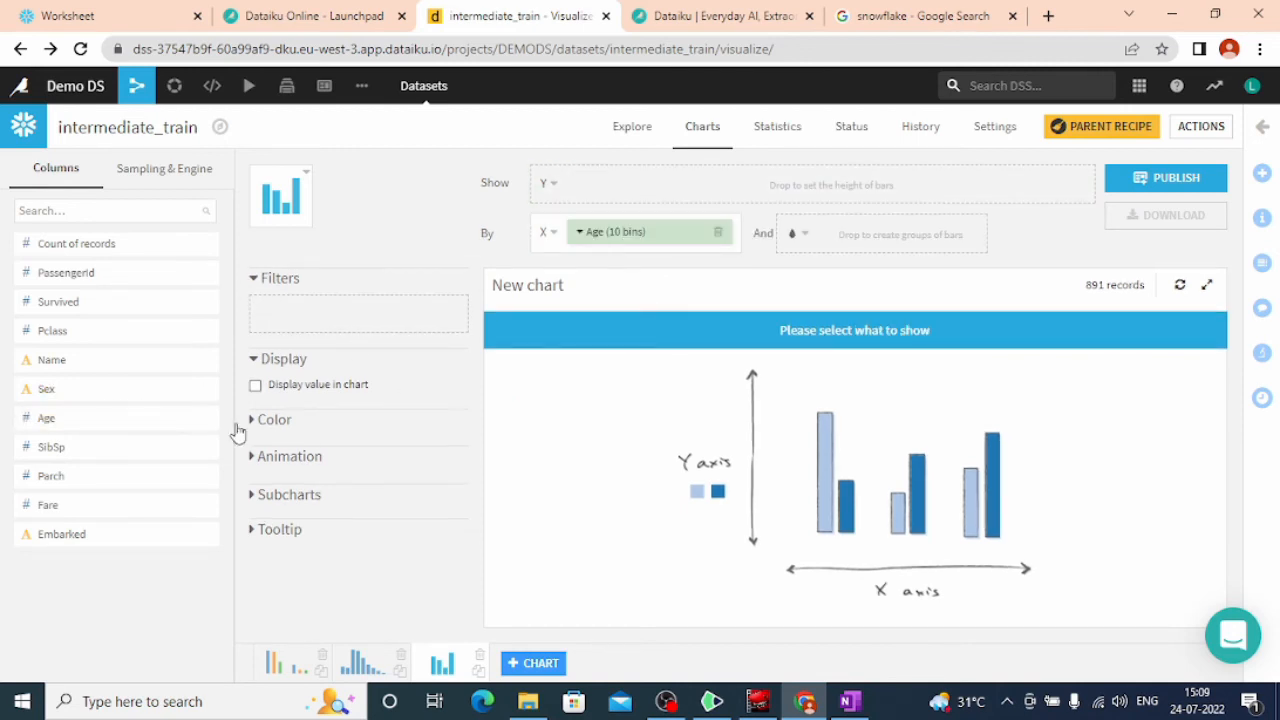
left_click_drag(112, 243, 630, 188)
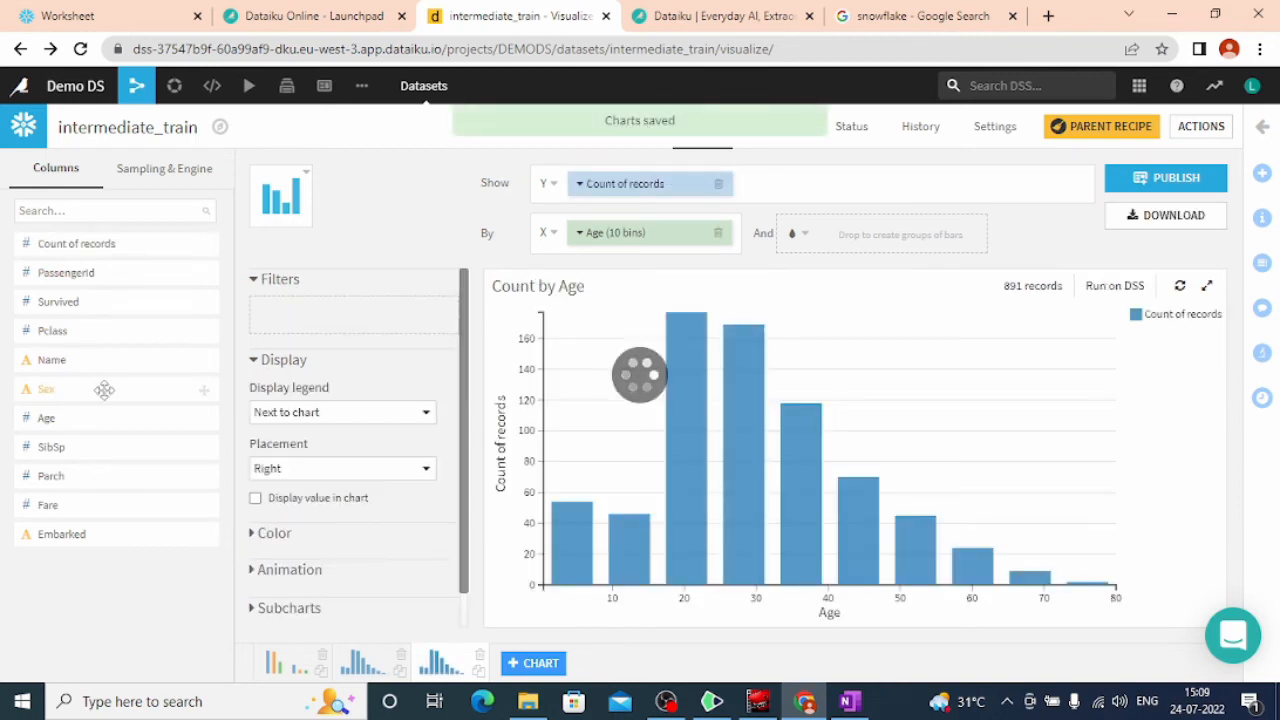
left_click_drag(88, 390, 884, 240)
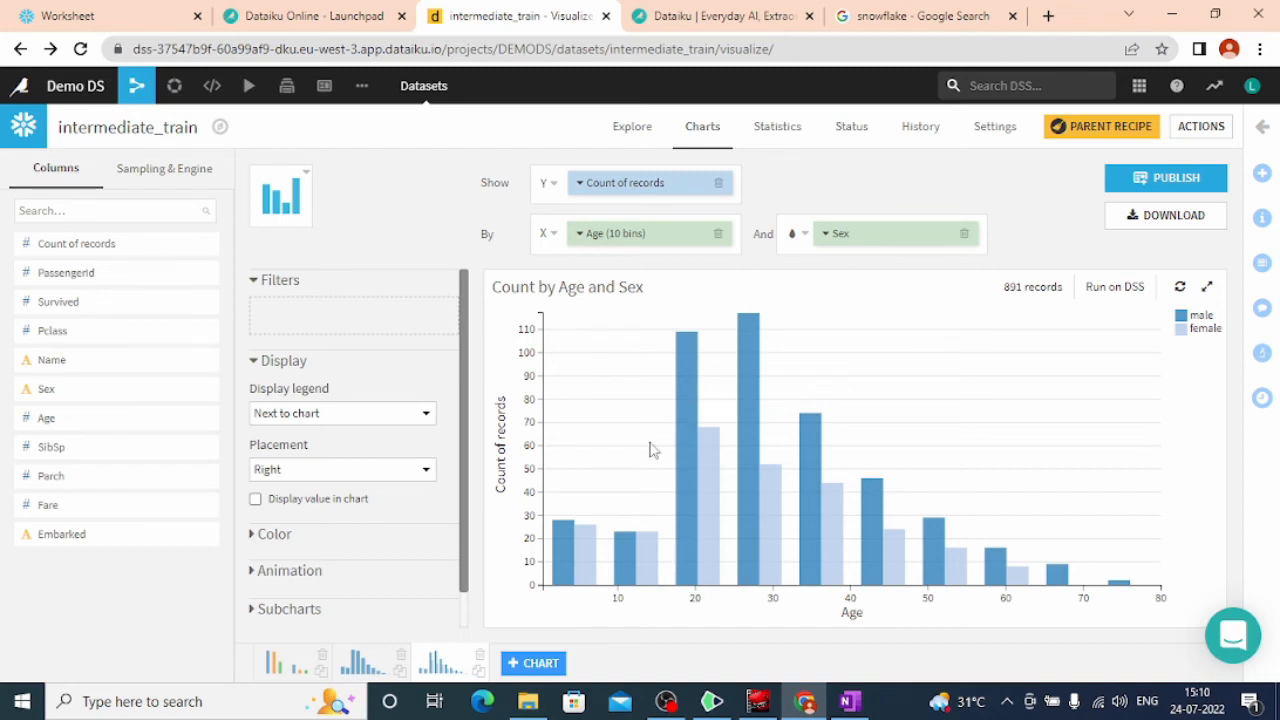
- Add another blank chart, and publish the Count by Age and Sex chart to the default dashboard
left_click(533, 664)
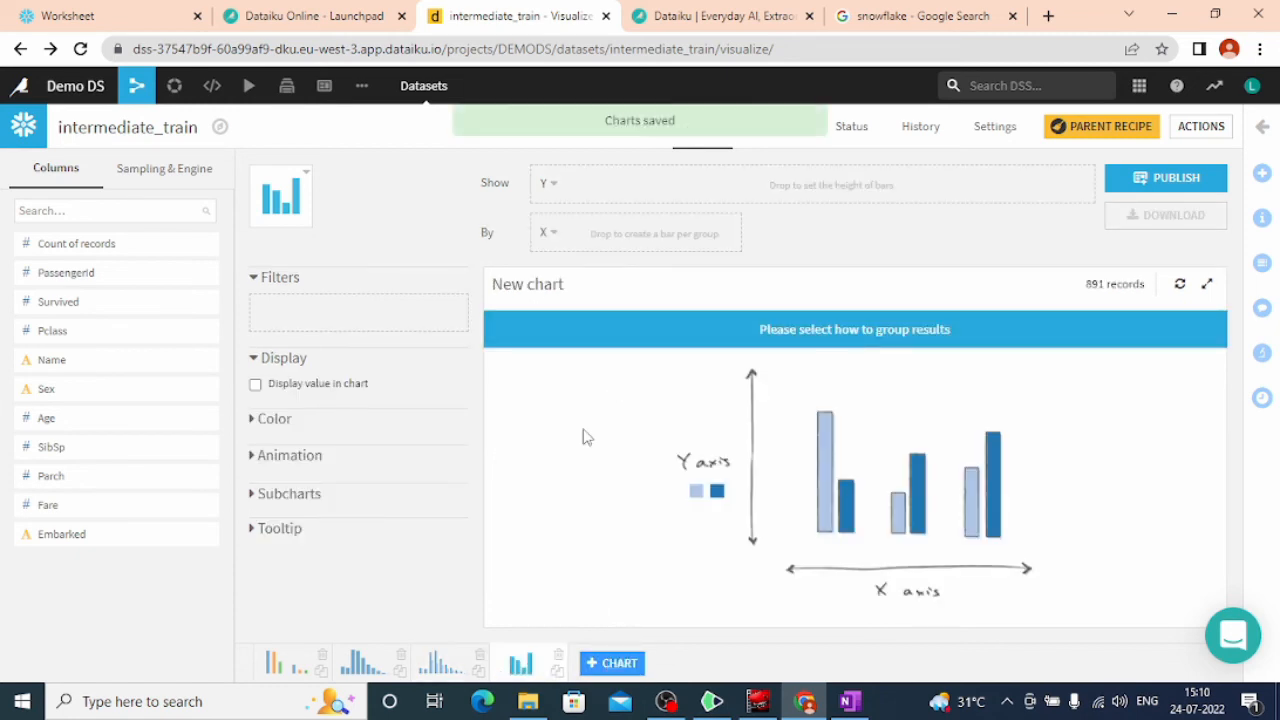
left_click(436, 667)
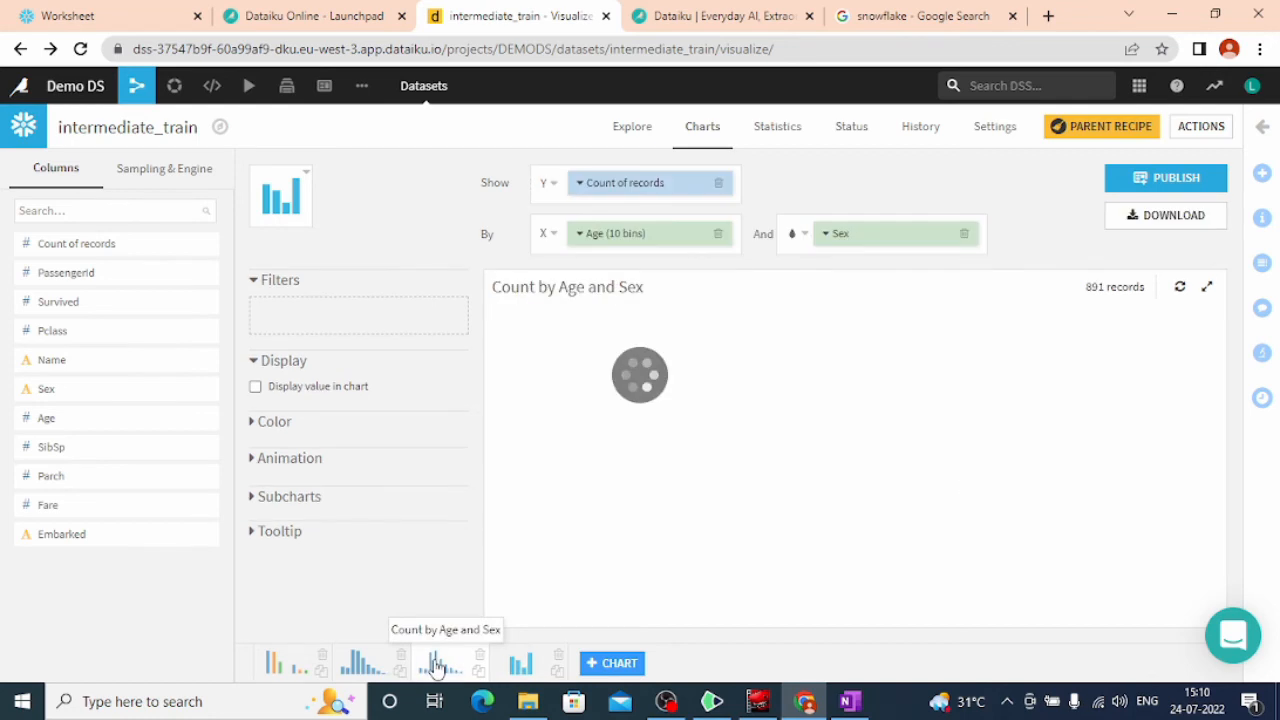
left_click(1146, 178)
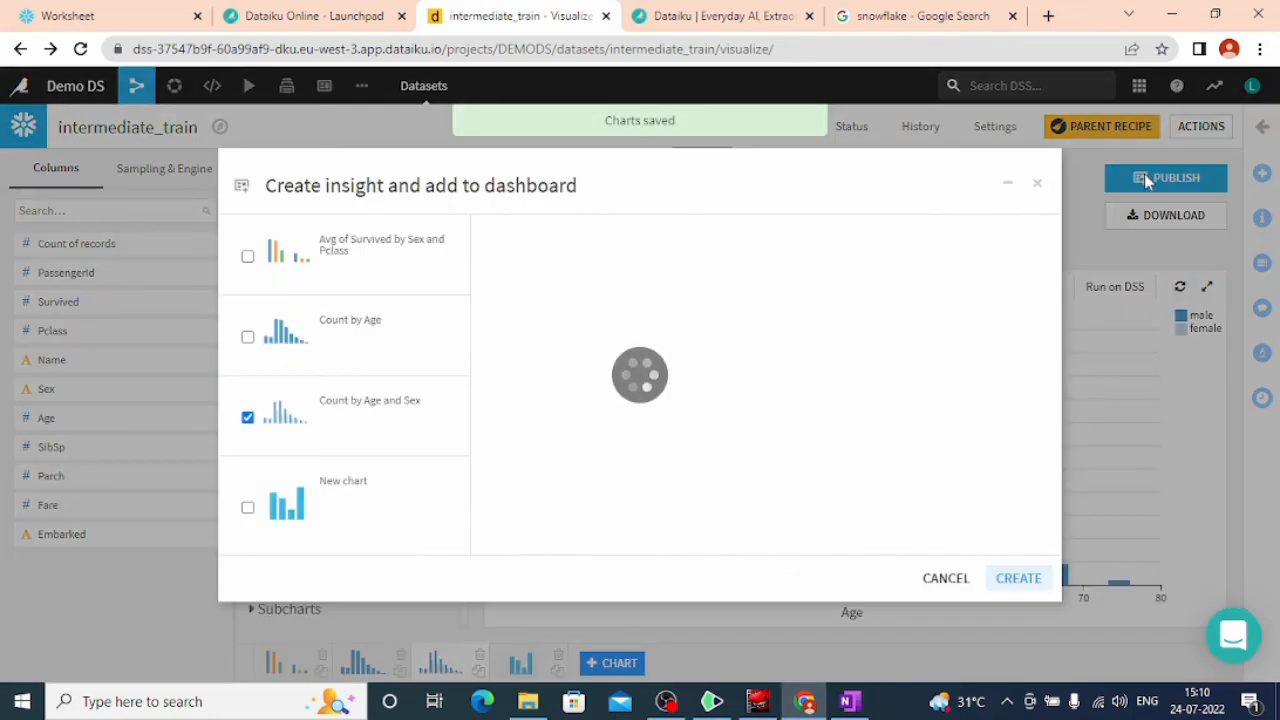
left_click(1006, 580)
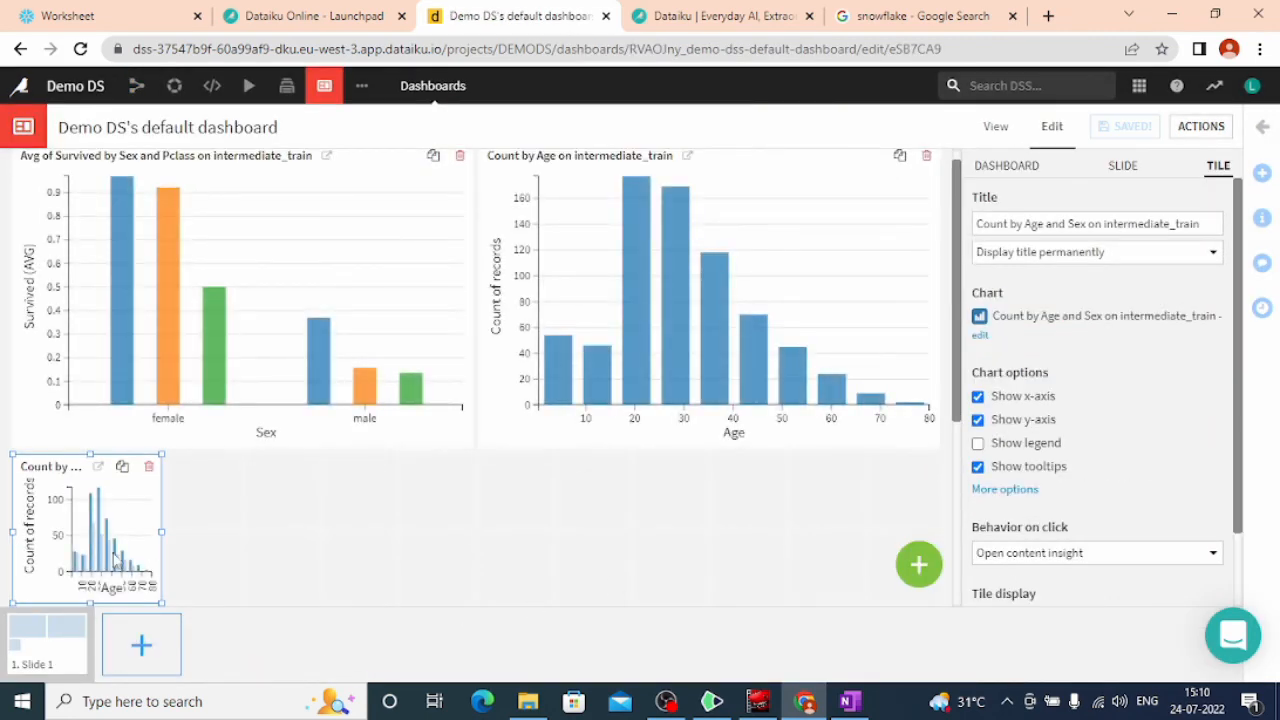
- Enlarge the Count by Age and Sex tile to the width and height of the survival chart's tile above it
left_click_drag(160, 531, 510, 523)
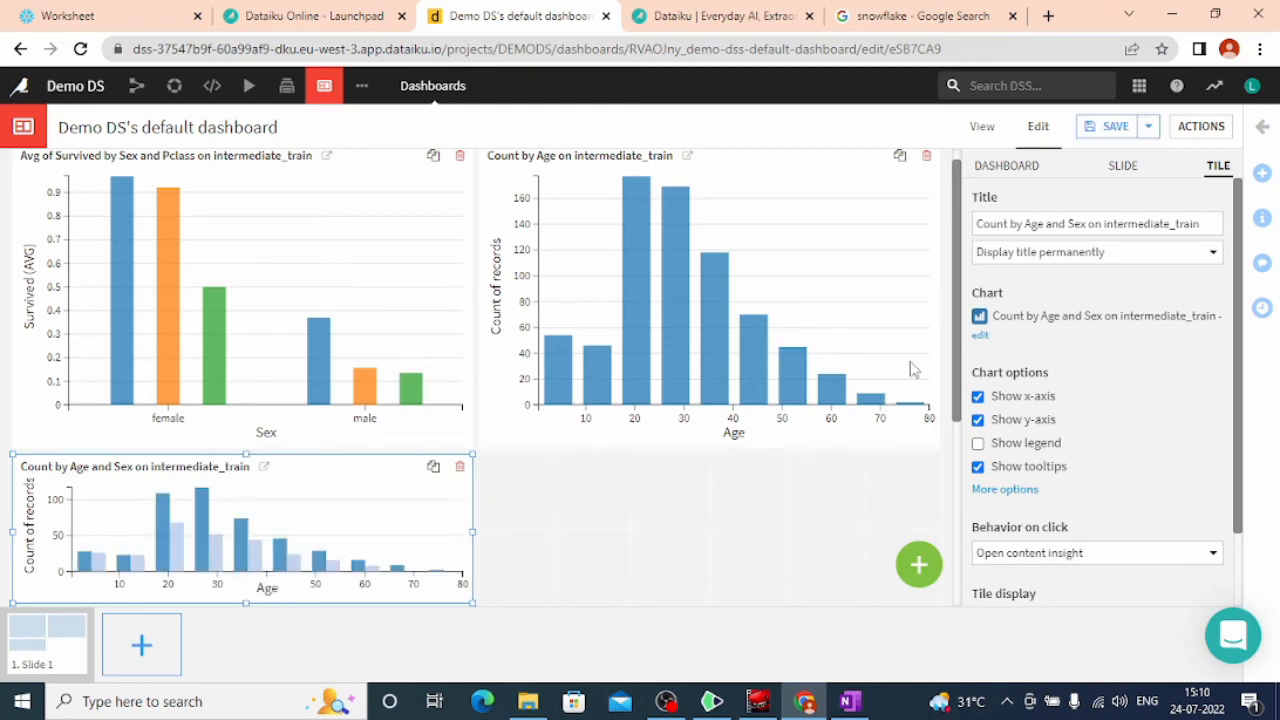
left_click_drag(956, 360, 968, 418)
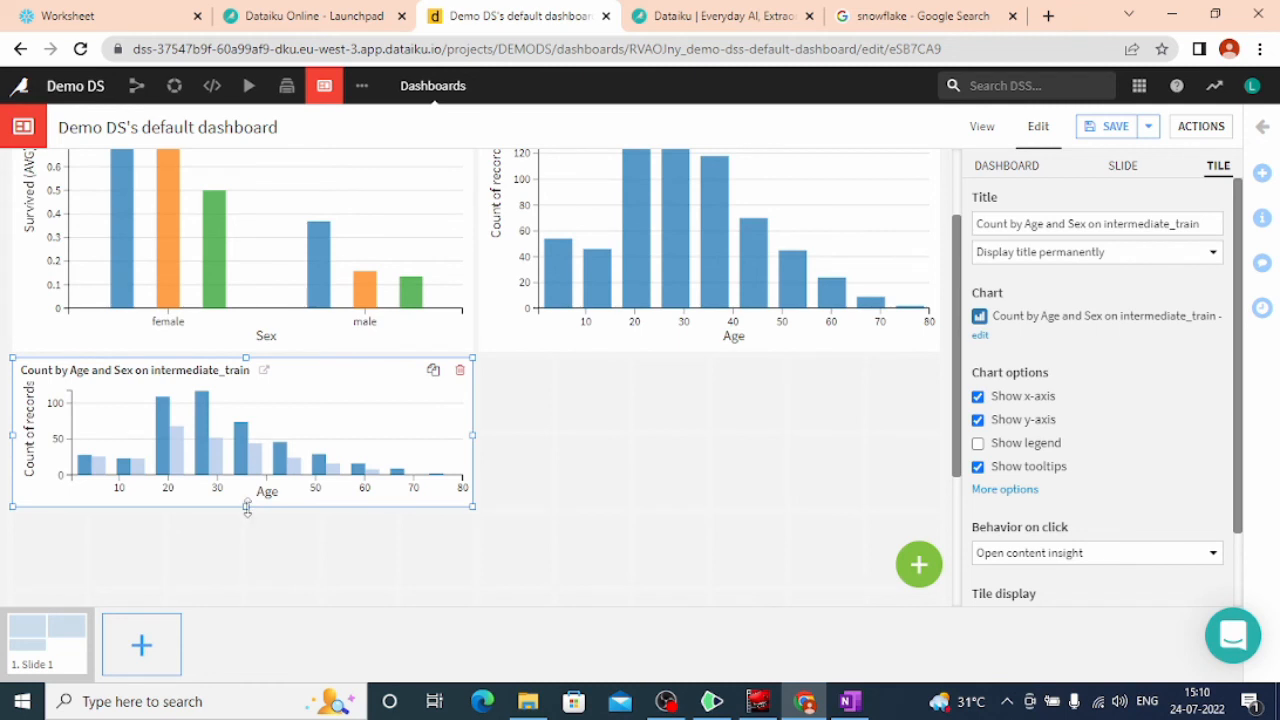
left_click_drag(246, 507, 236, 614)
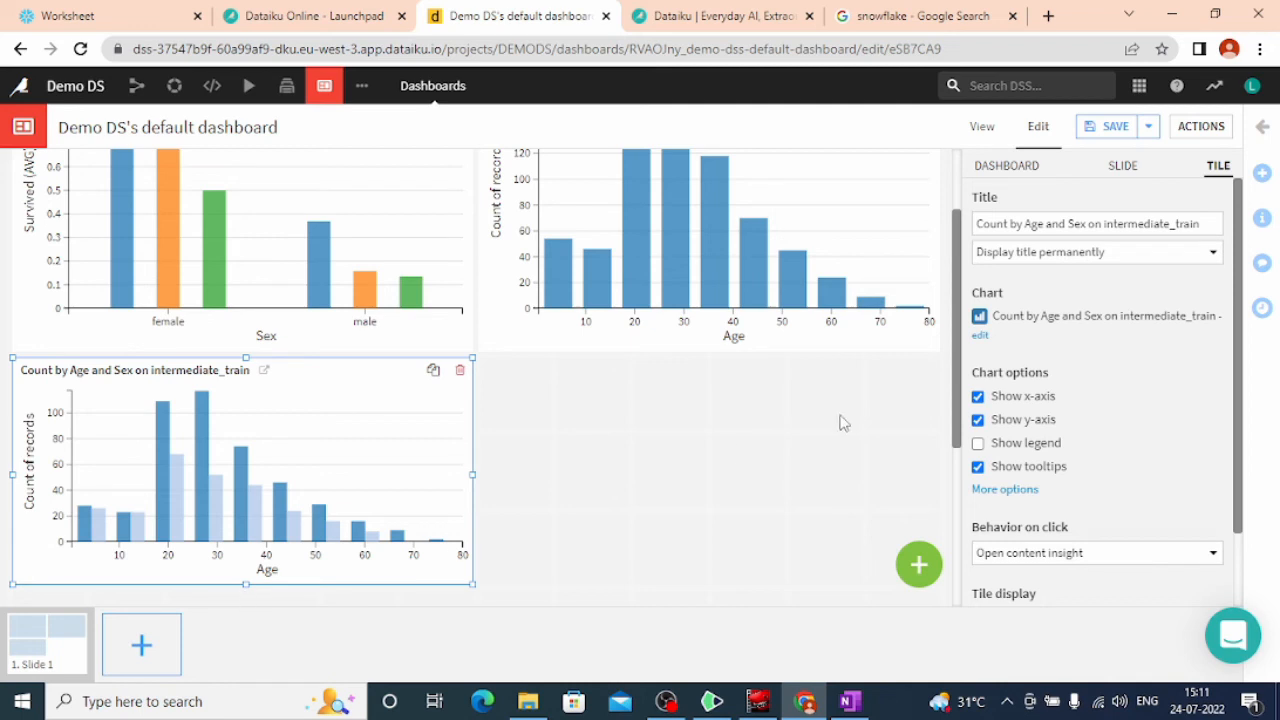
left_click_drag(958, 370, 960, 425)
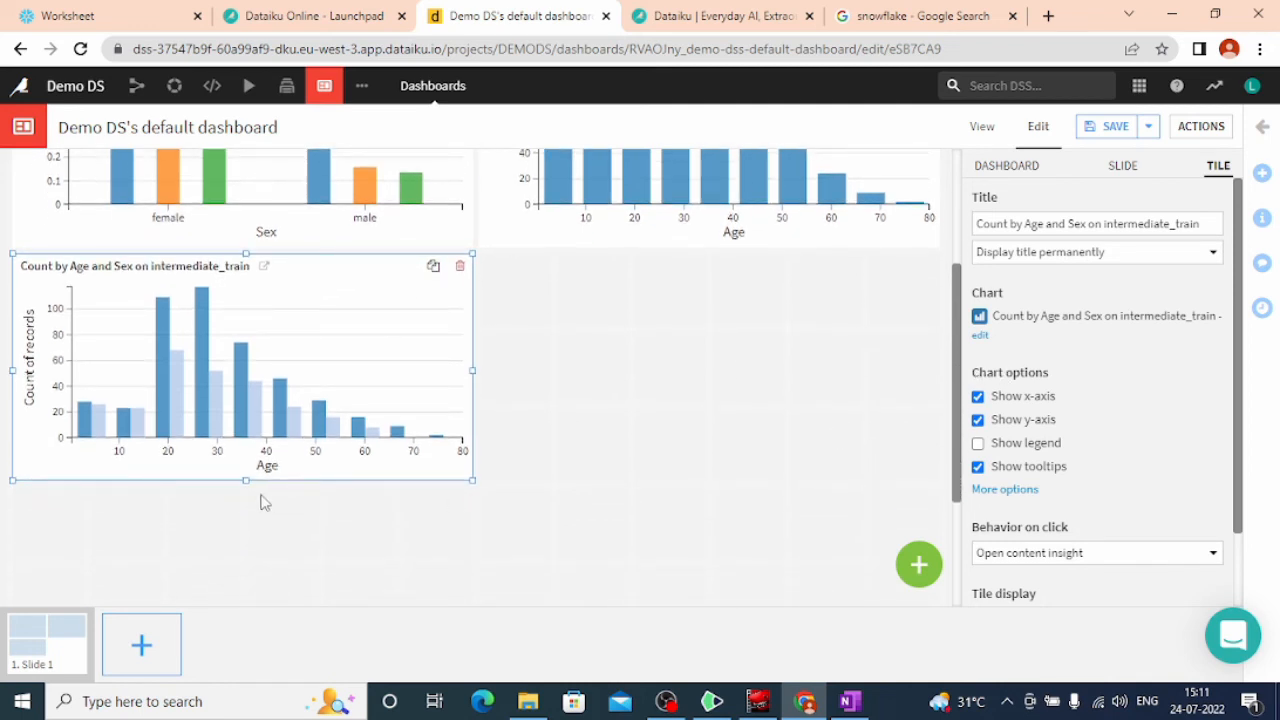
left_click_drag(244, 480, 246, 556)
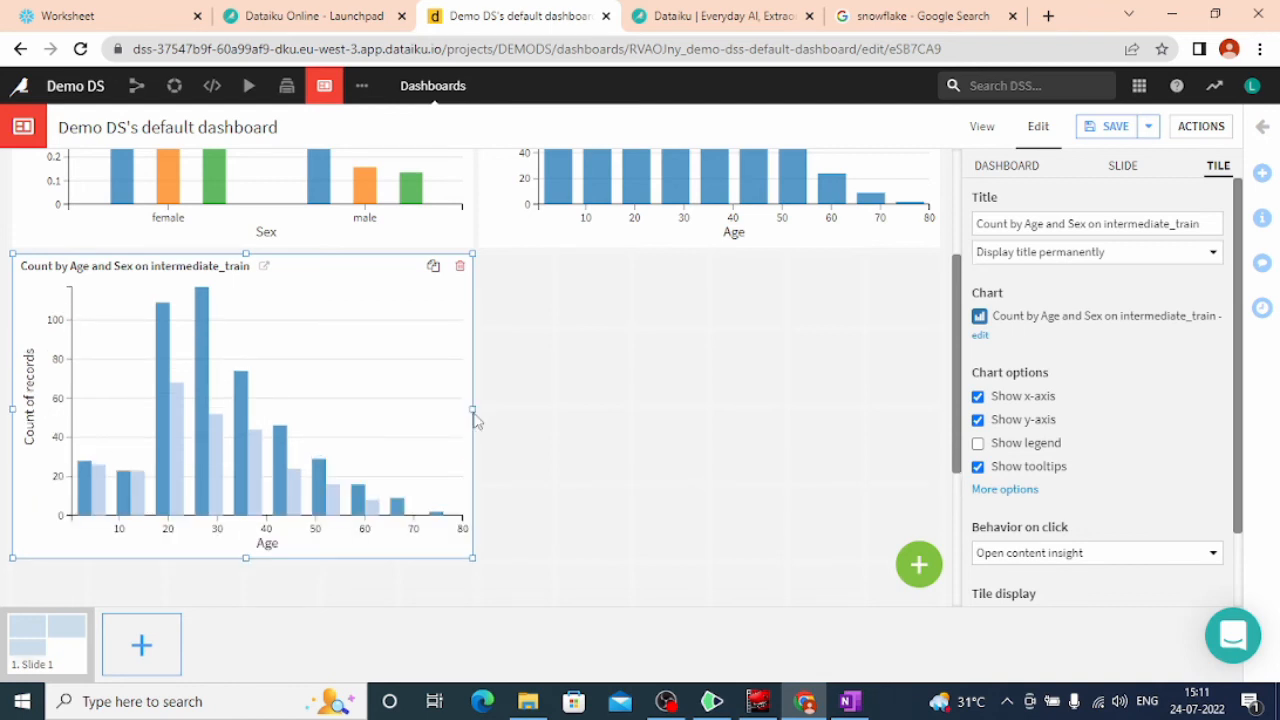
left_click_drag(476, 420, 477, 420)
left_click(614, 448)
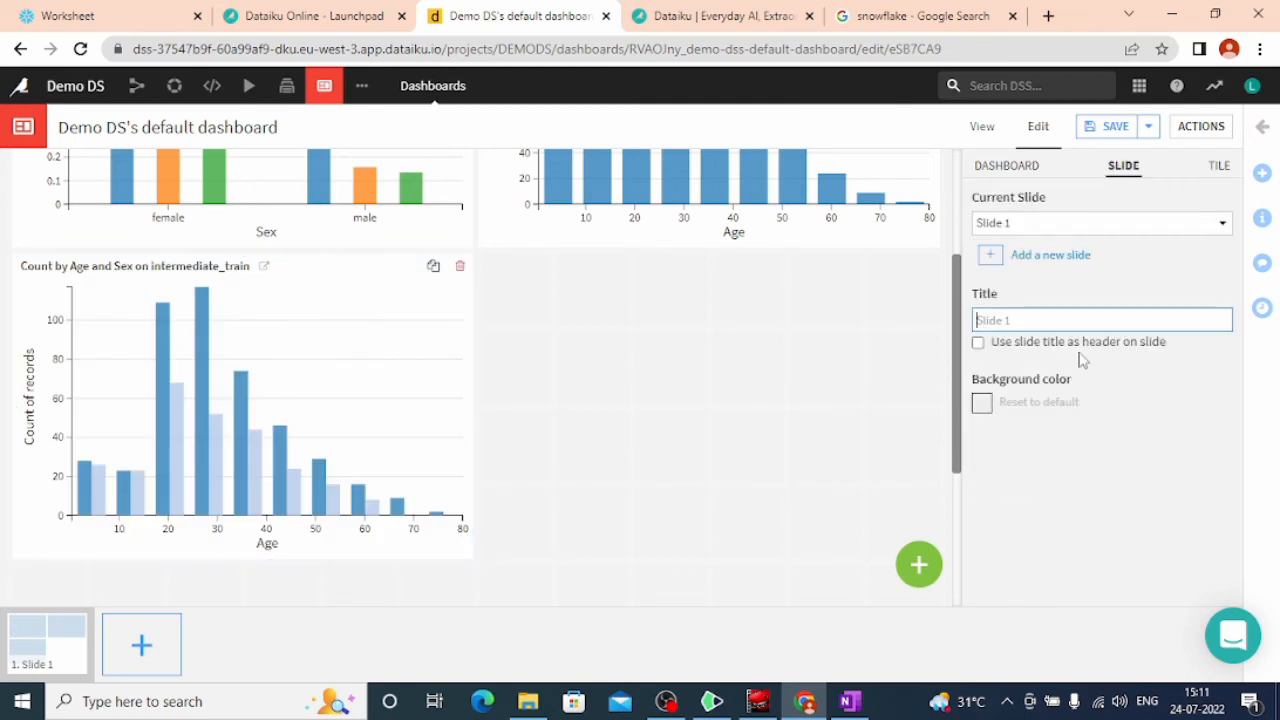
- Leave the dashboard for the intermediate_train charts, saving the unsaved dashboard changes
left_click(952, 356)
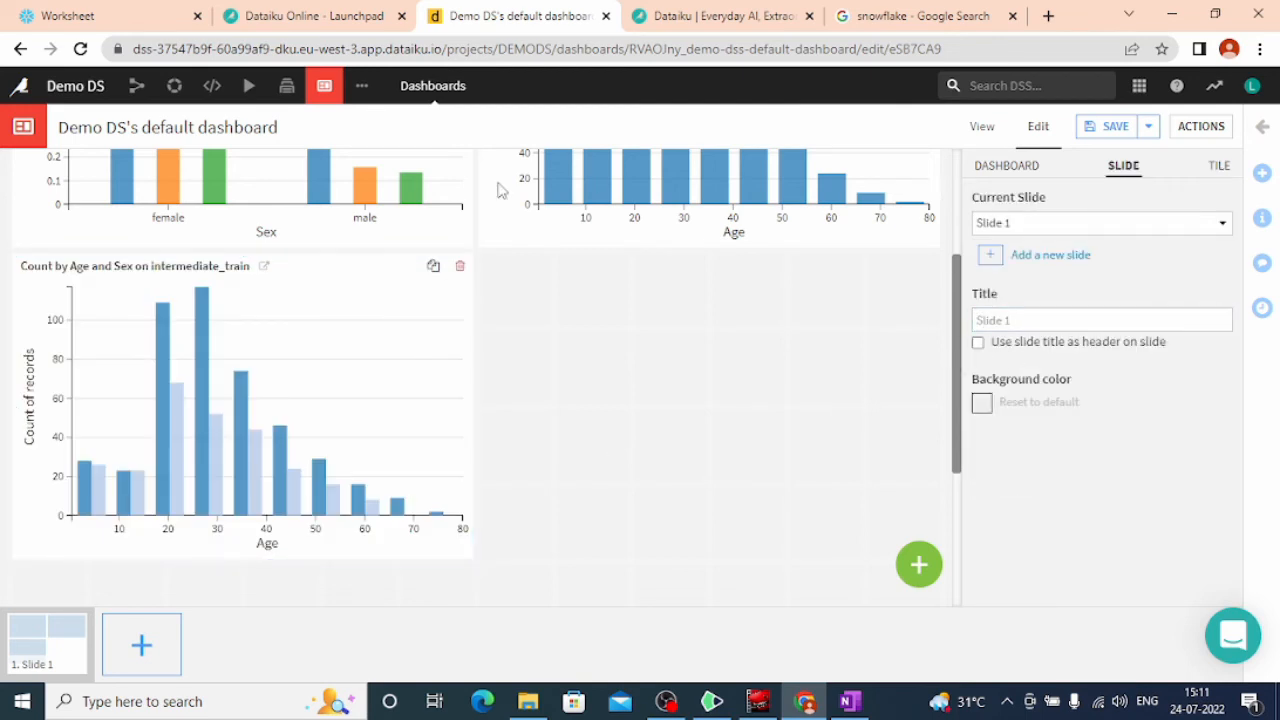
left_click(21, 52)
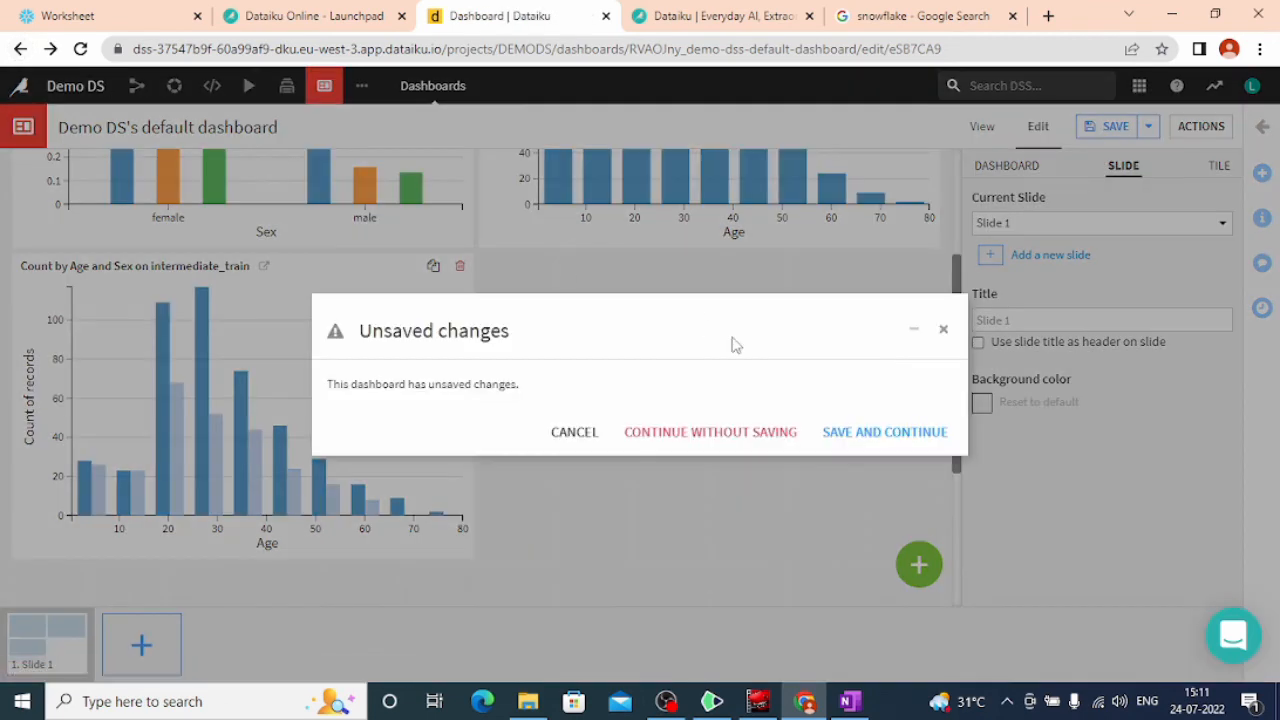
left_click(883, 438)
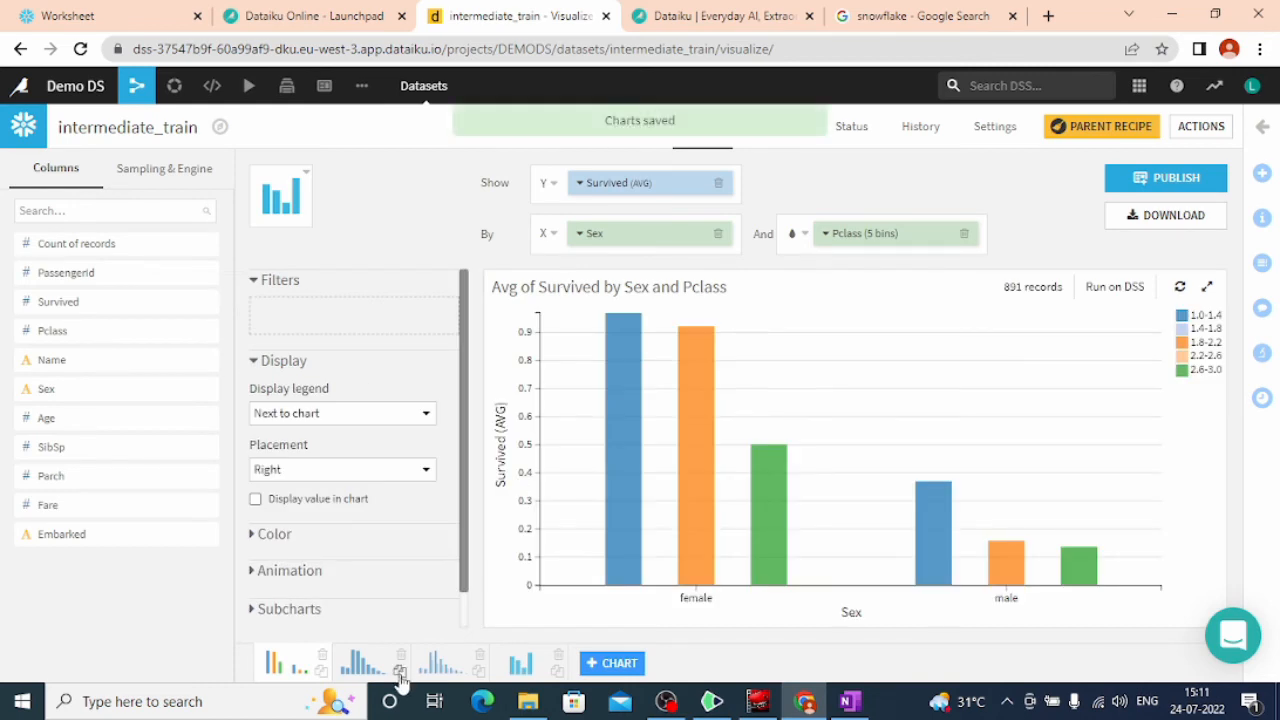
- Build the blank fourth chart as average Fare by Pclass in 10 bins, and inspect the average fare of its bars
left_click(515, 666)
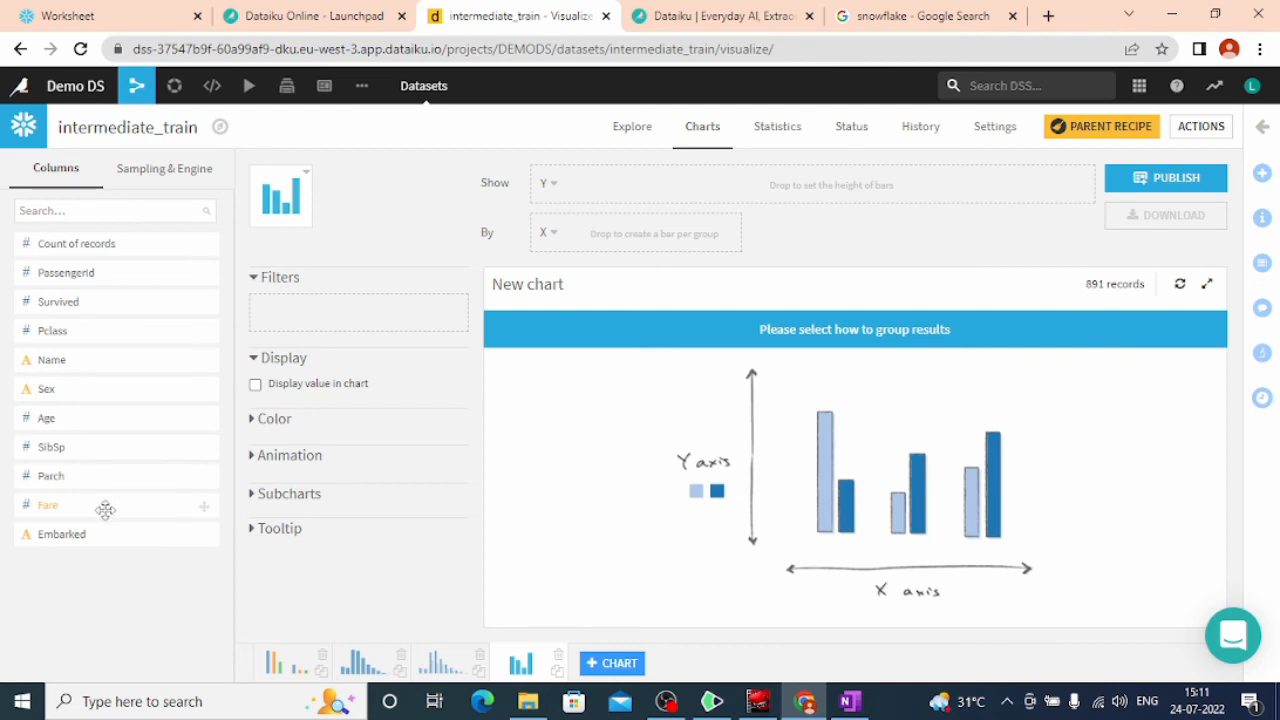
left_click_drag(105, 510, 667, 198)
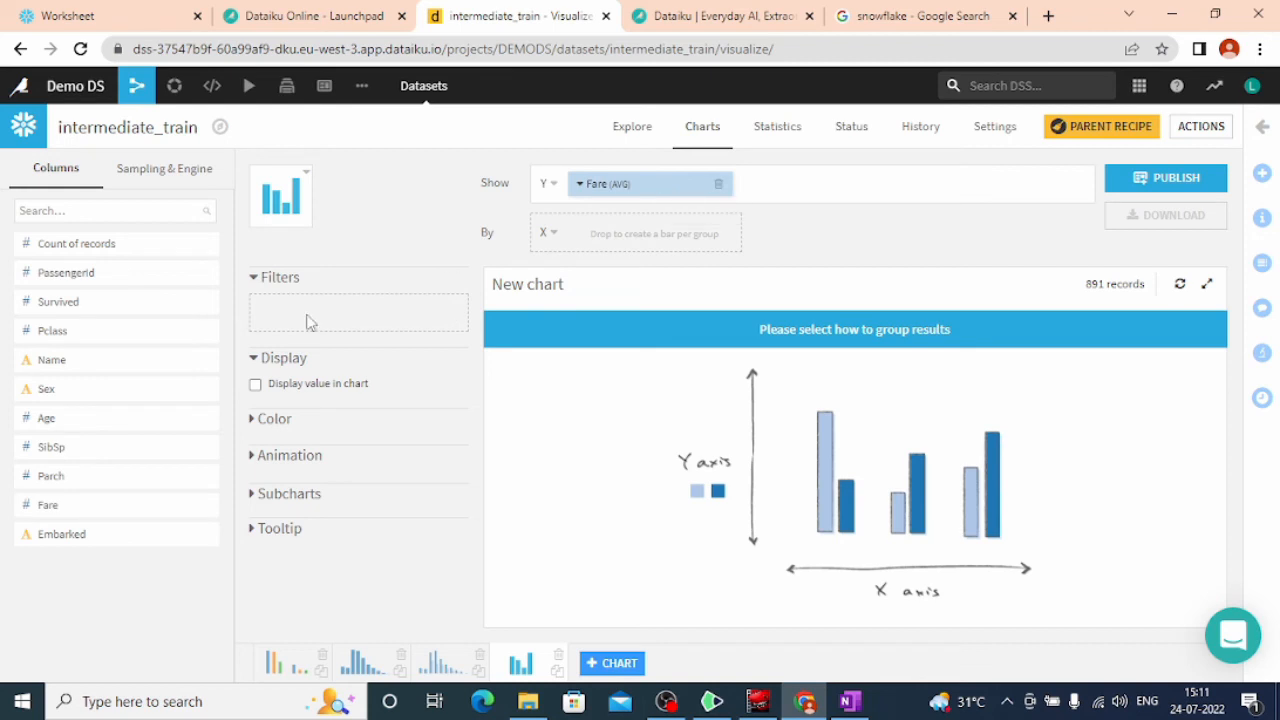
left_click_drag(137, 331, 664, 234)
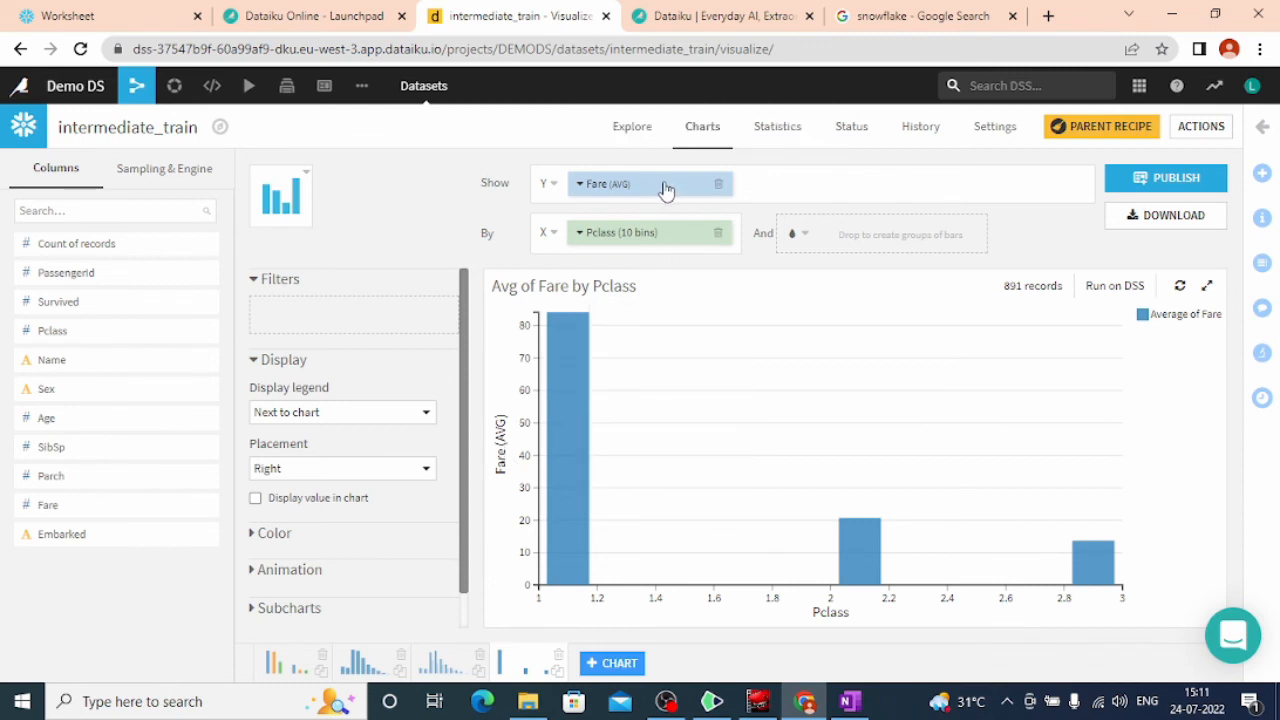
mouse_move(588, 341)
mouse_move(590, 524)
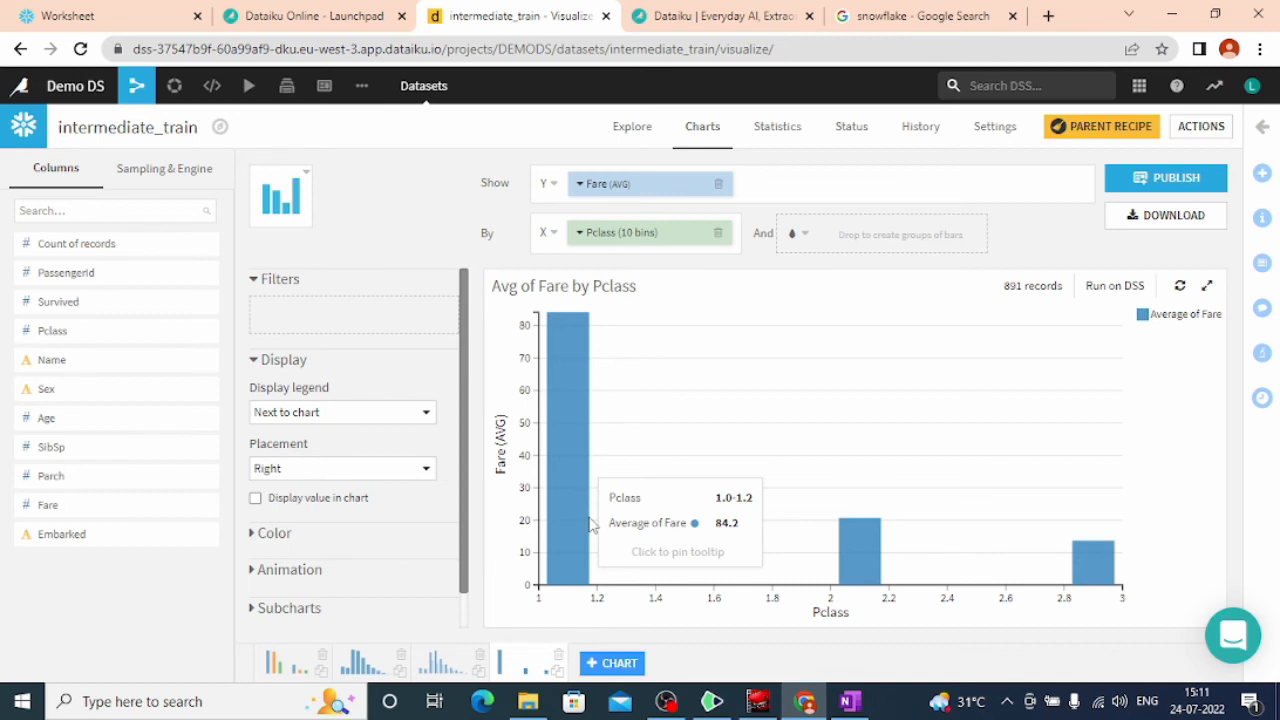
mouse_move(850, 566)
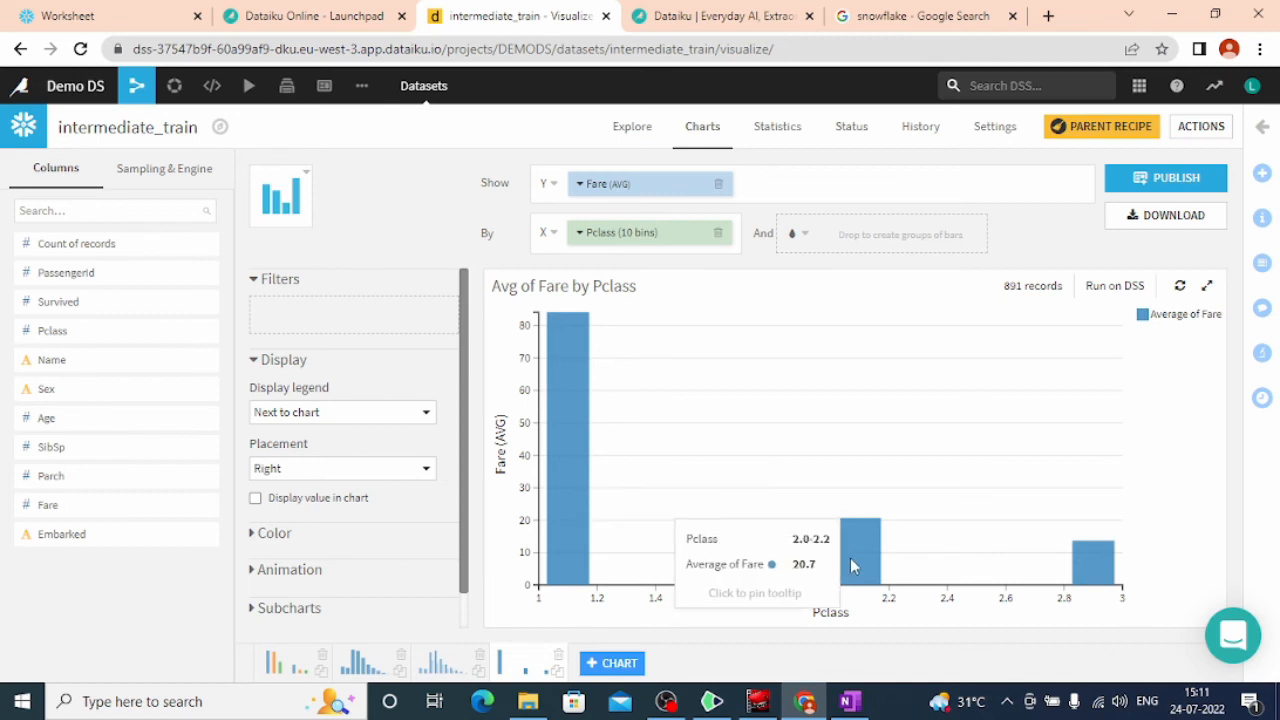
mouse_move(1088, 585)
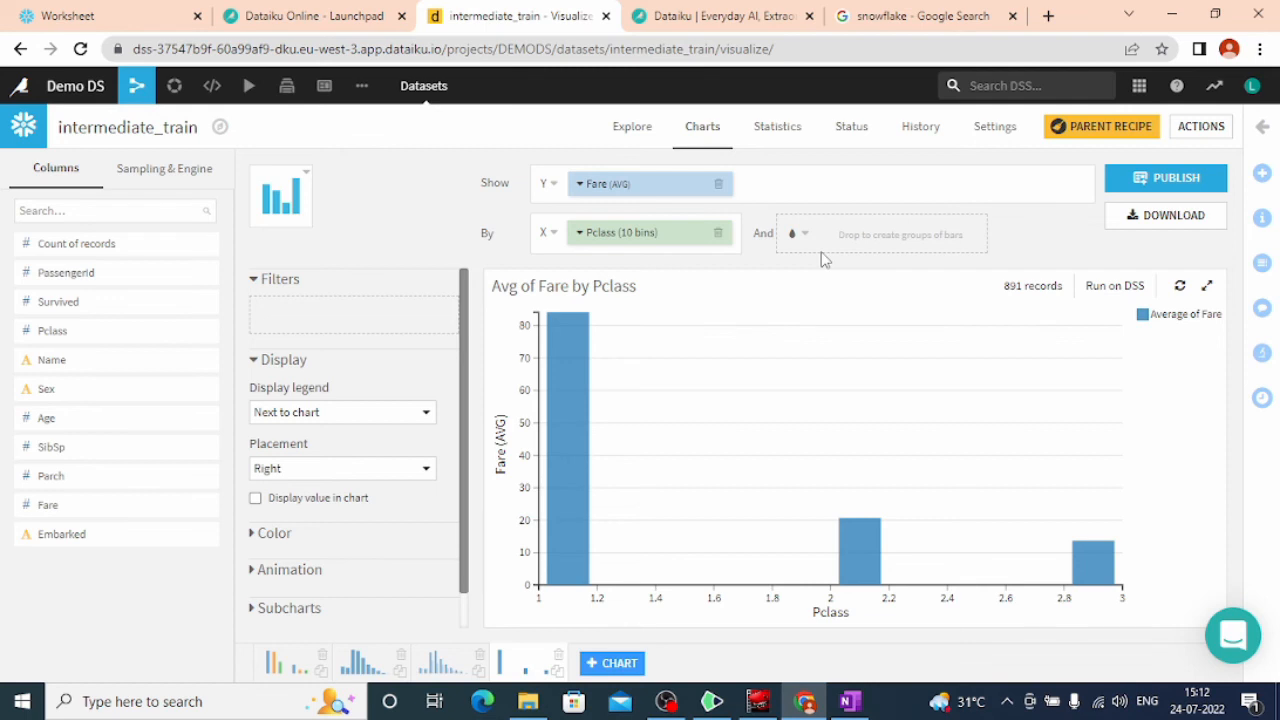
mouse_move(581, 405)
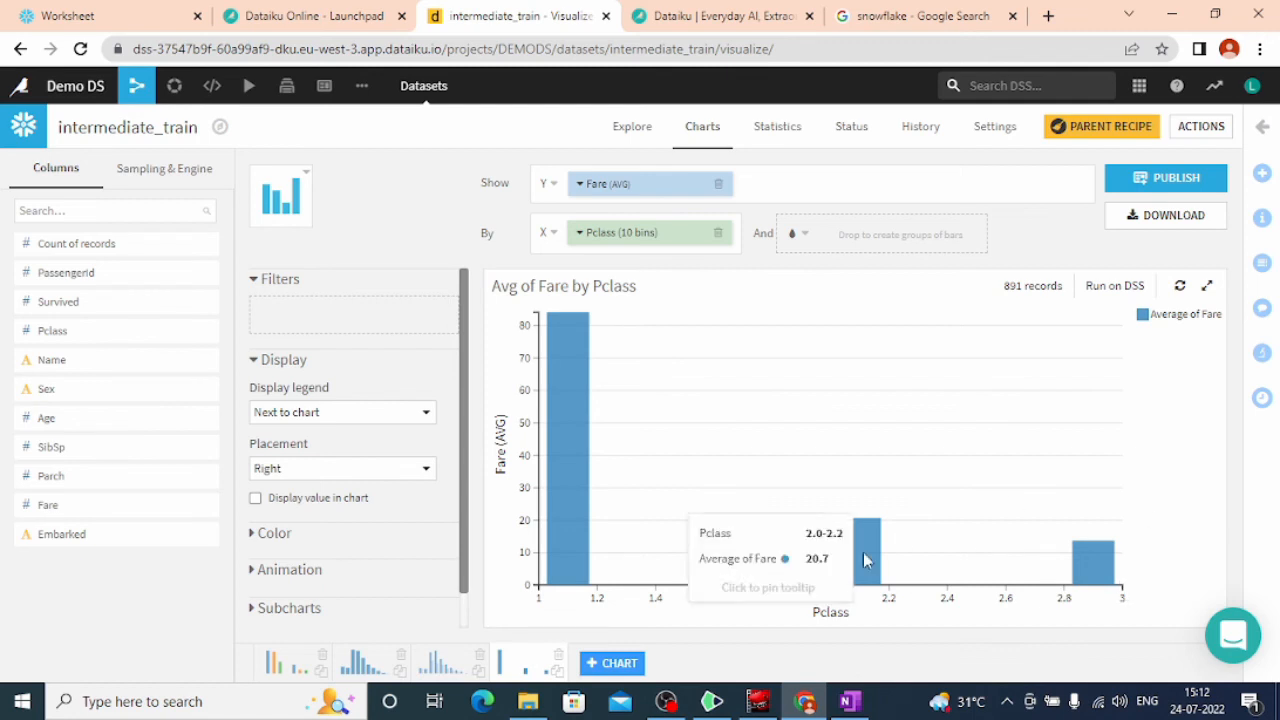
- Publish the Avg of Fare by Pclass chart to the default dashboard and enlarge its tile to match the Count by Age tile above
left_click(1171, 182)
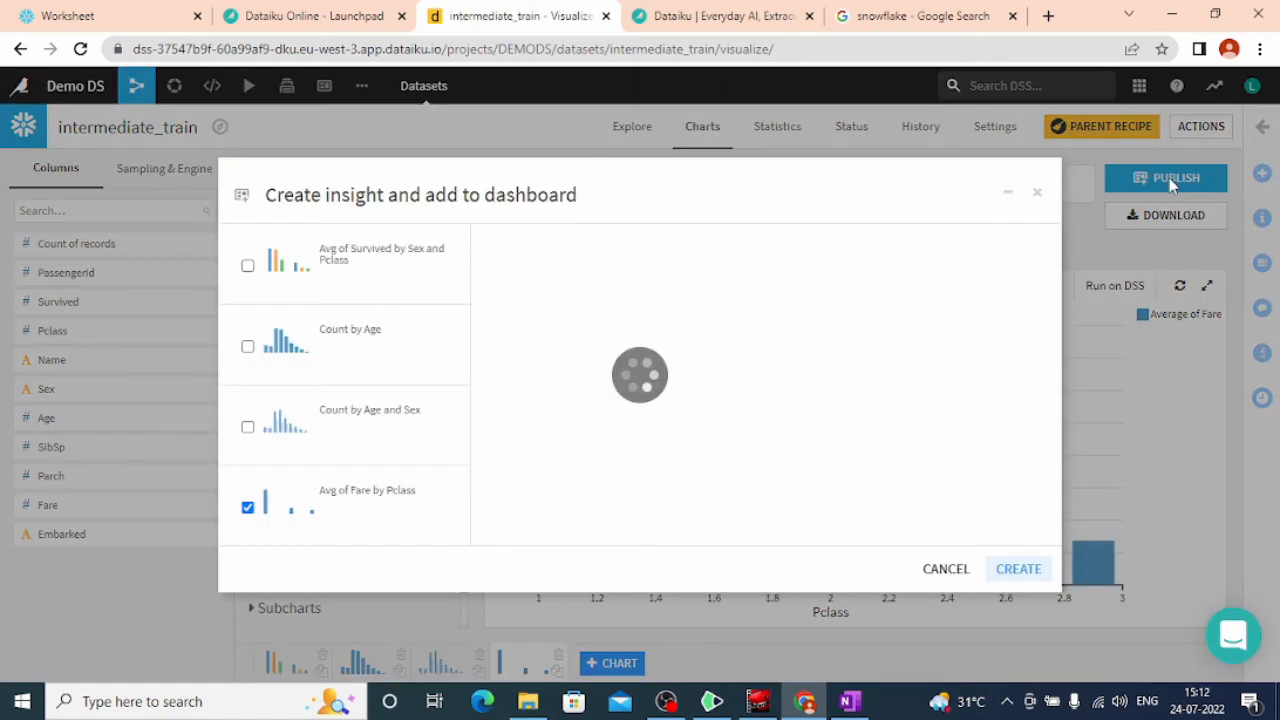
left_click(1021, 568)
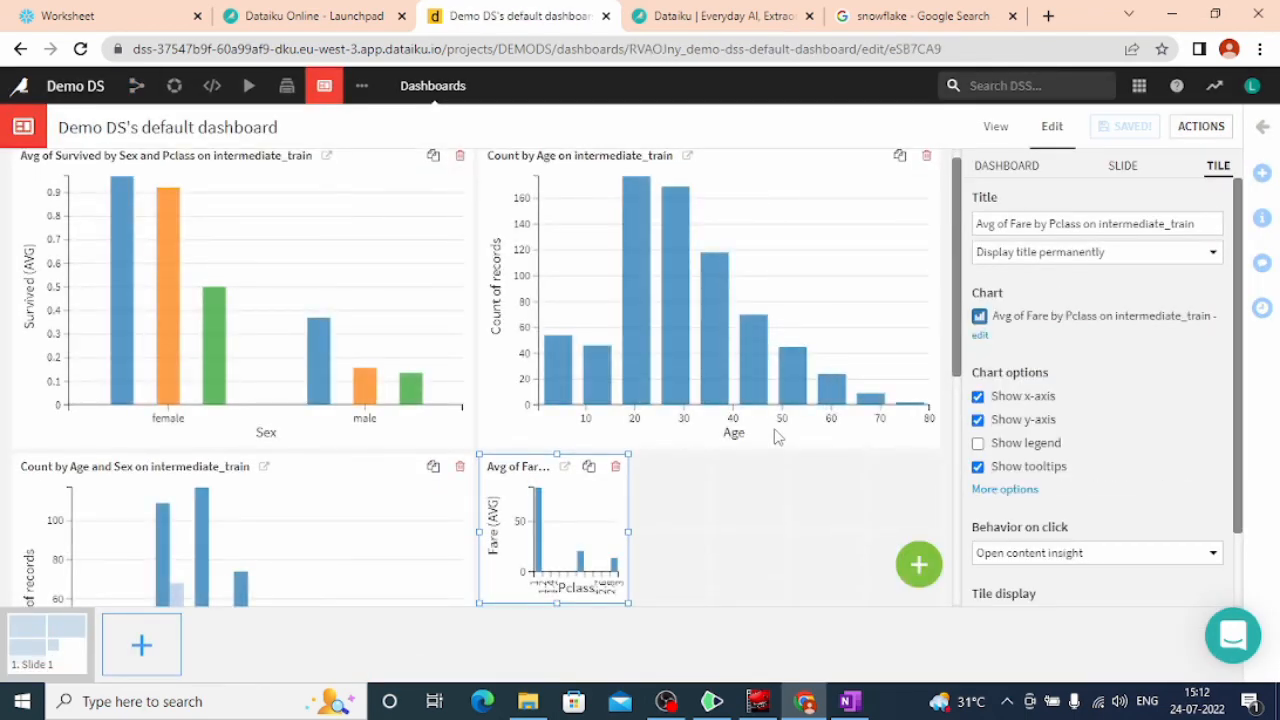
left_click_drag(960, 289, 963, 401)
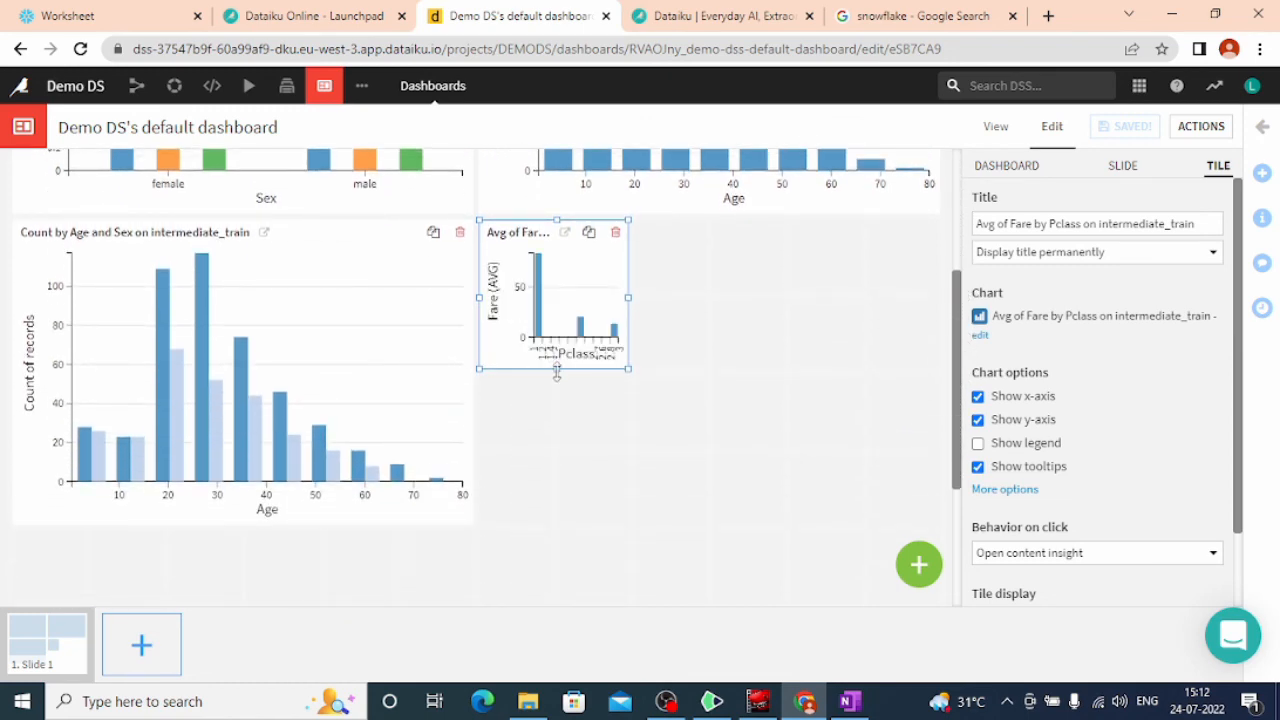
left_click_drag(557, 370, 558, 520)
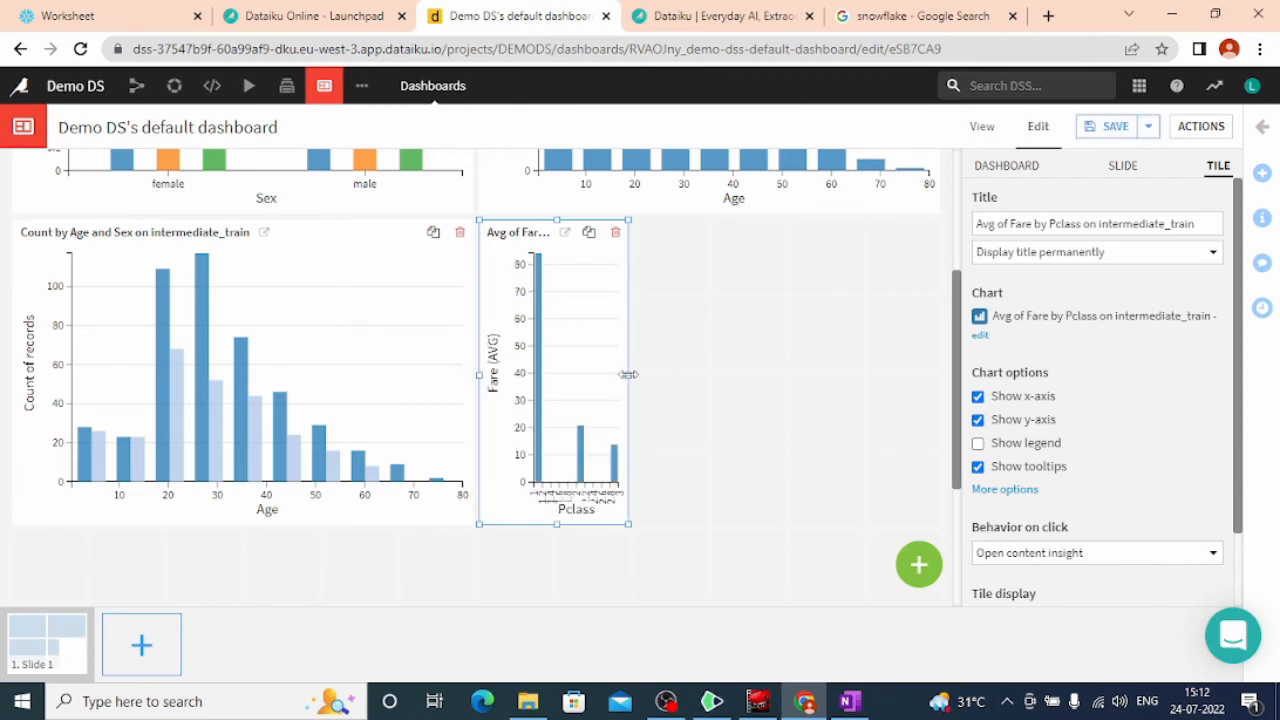
left_click_drag(628, 374, 977, 397)
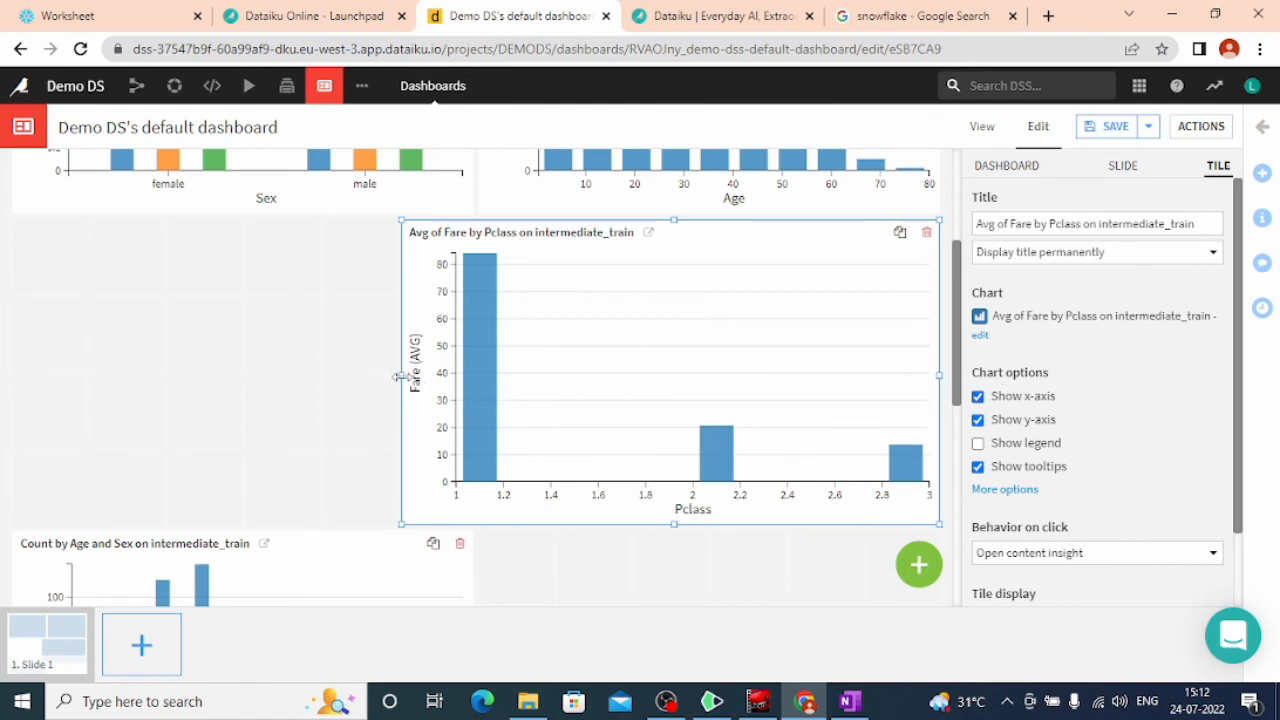
left_click_drag(399, 376, 464, 389)
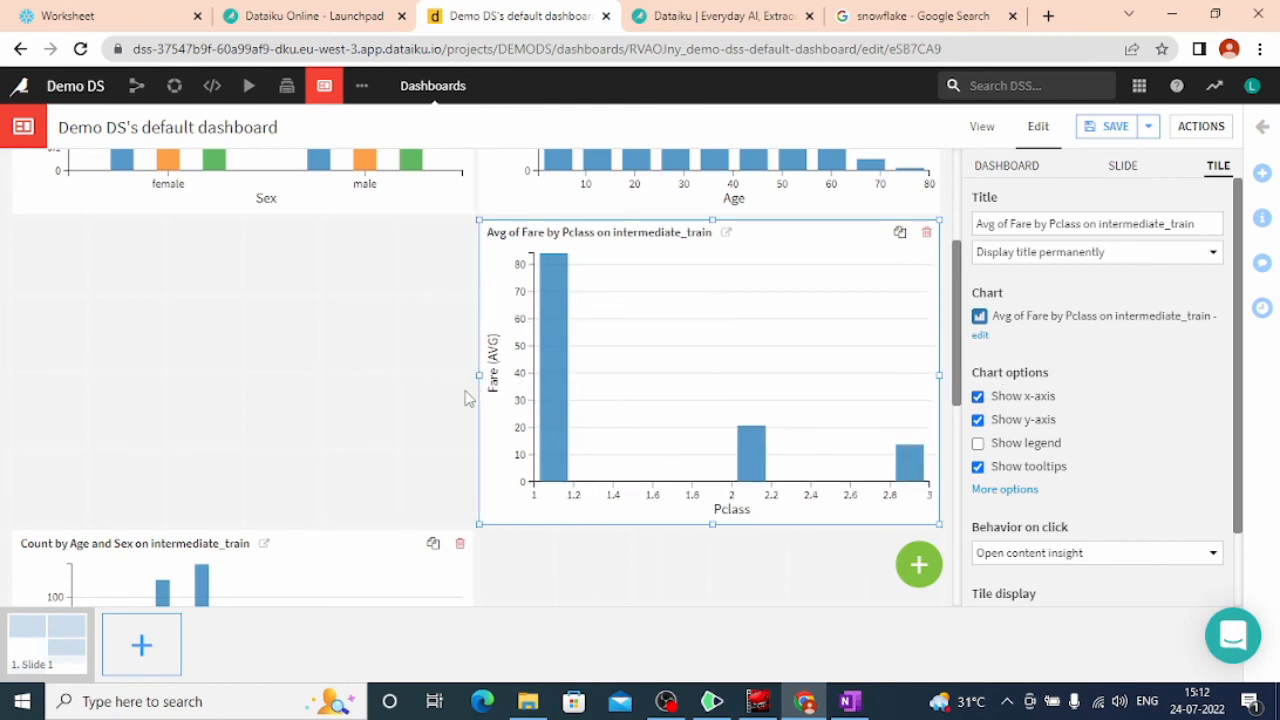
- Move the Count by Age and Sex tile back up beside the Avg of Fare tile, and save the dashboard while returning to the charts
left_click_drag(280, 571, 266, 220)
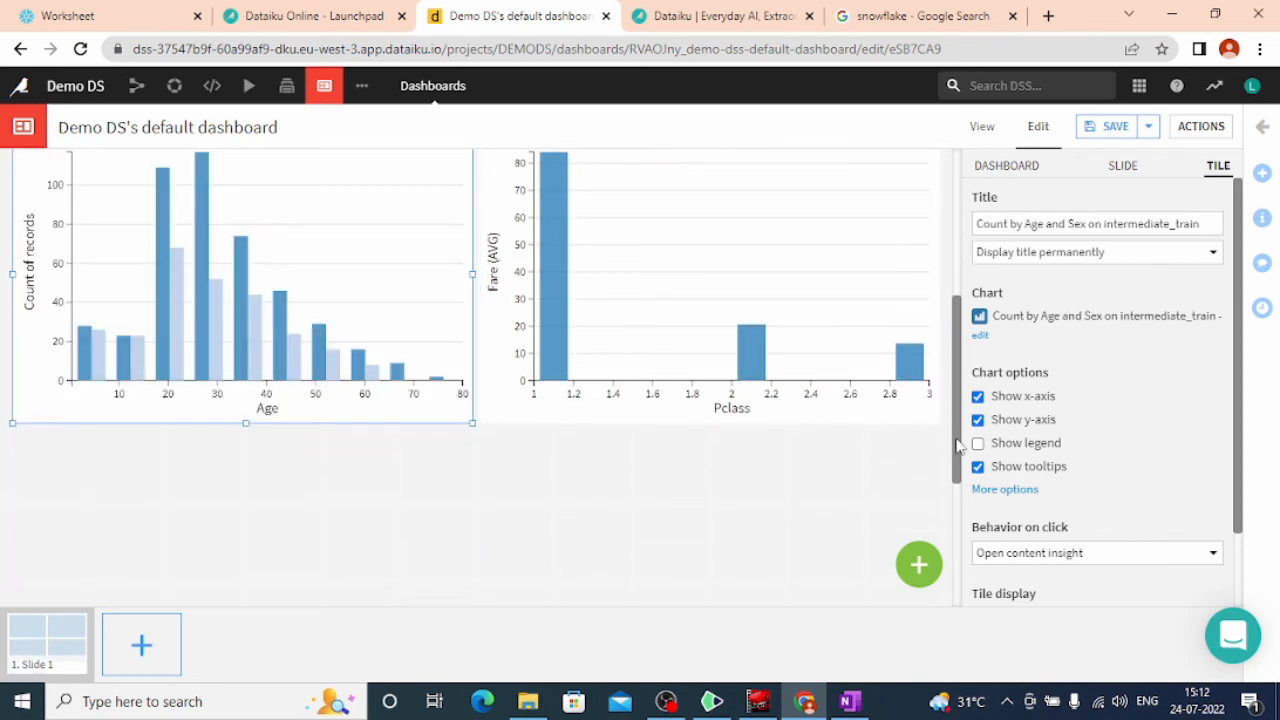
left_click_drag(957, 445, 963, 400)
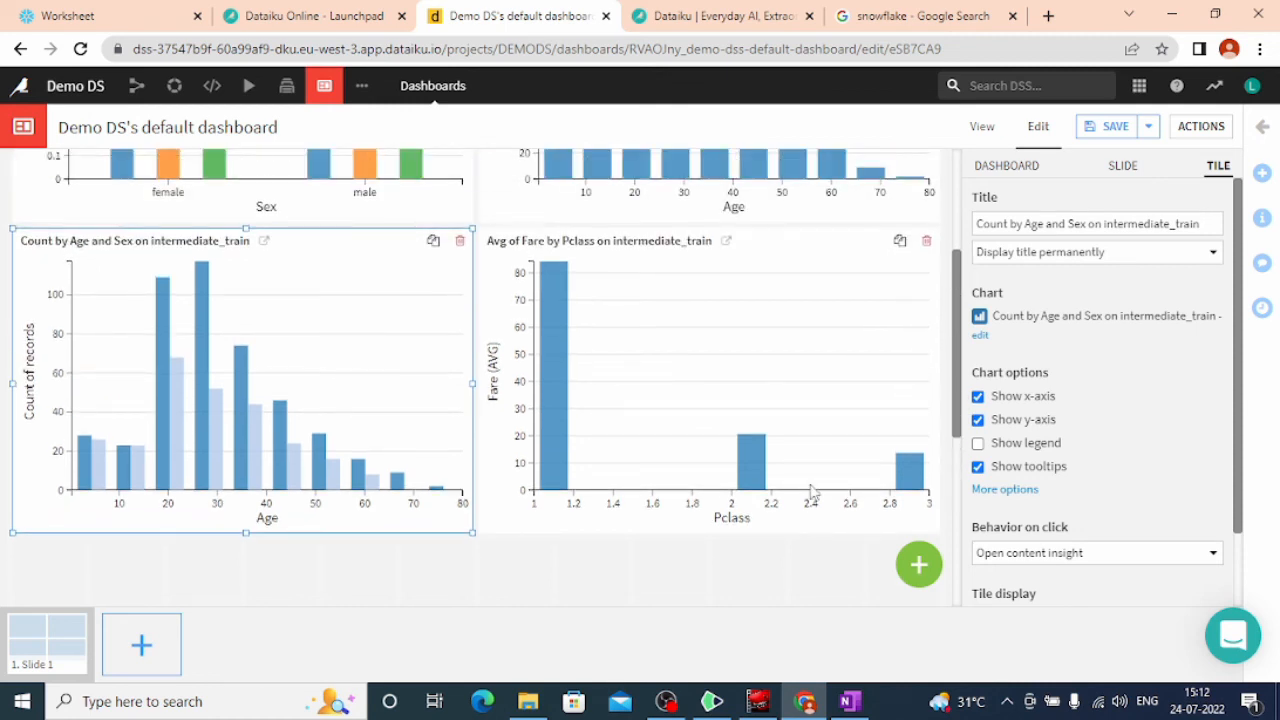
left_click(690, 576)
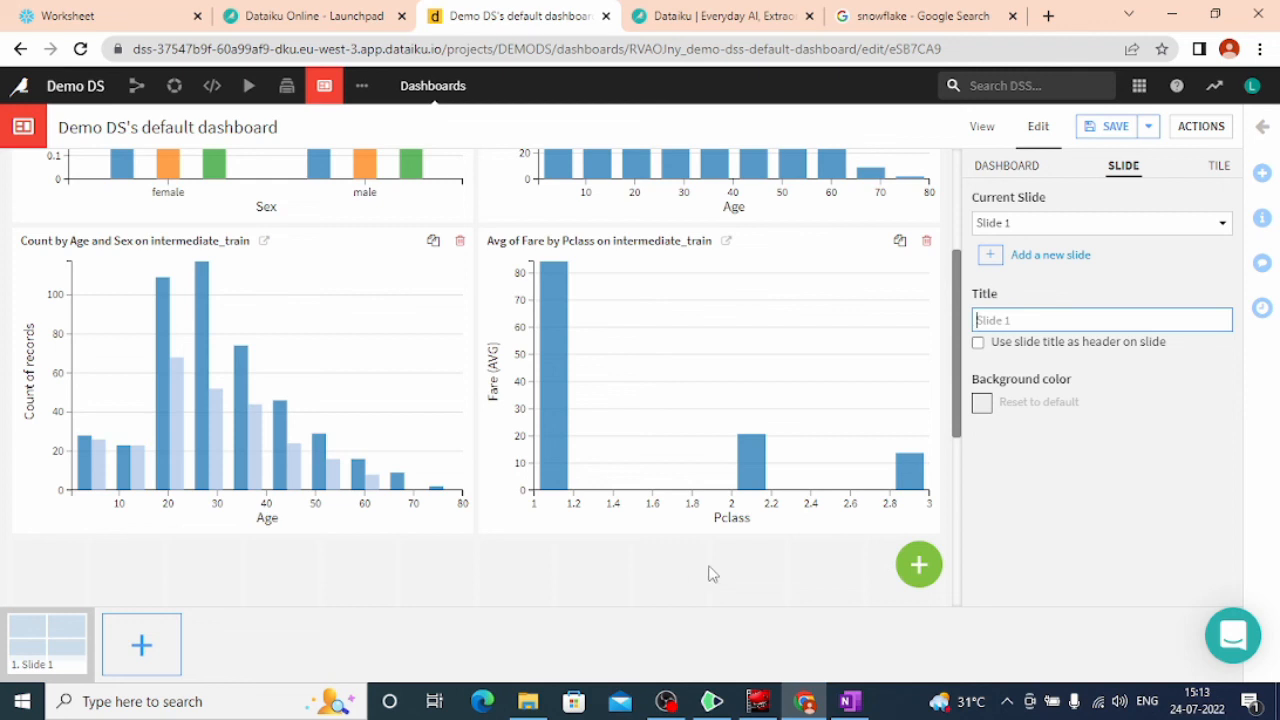
left_click_drag(957, 388, 957, 308)
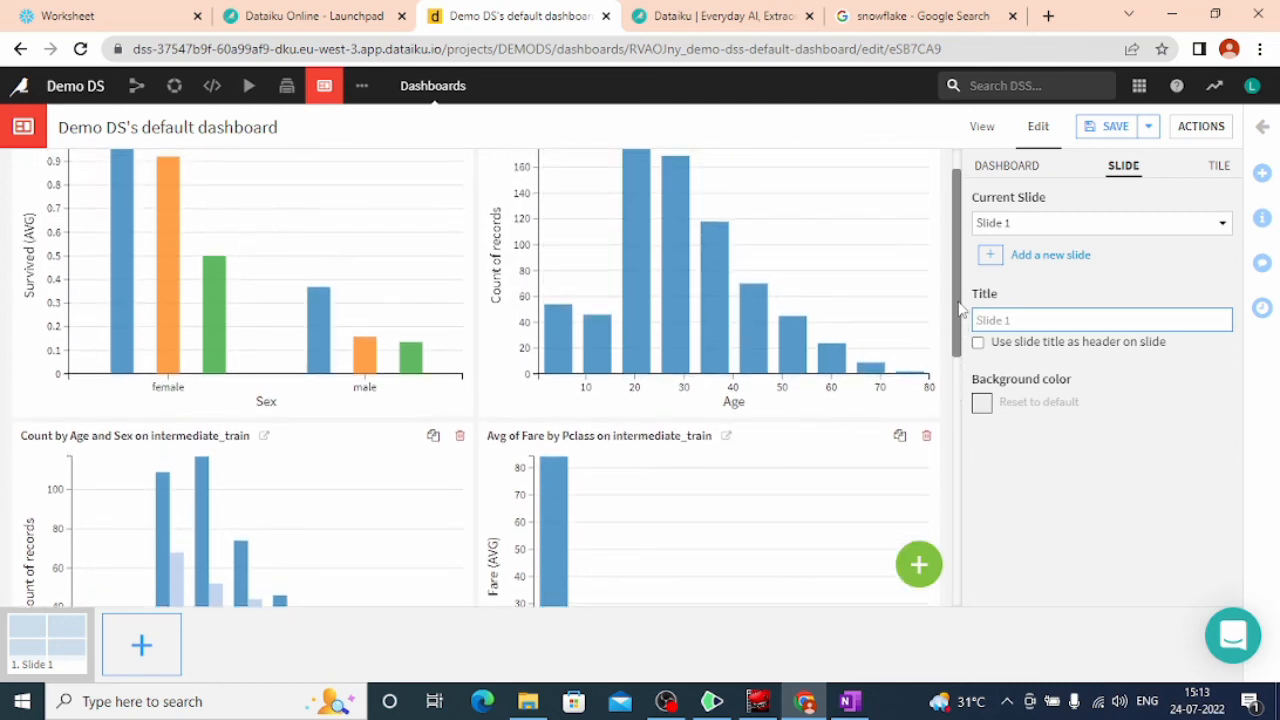
left_click(84, 94)
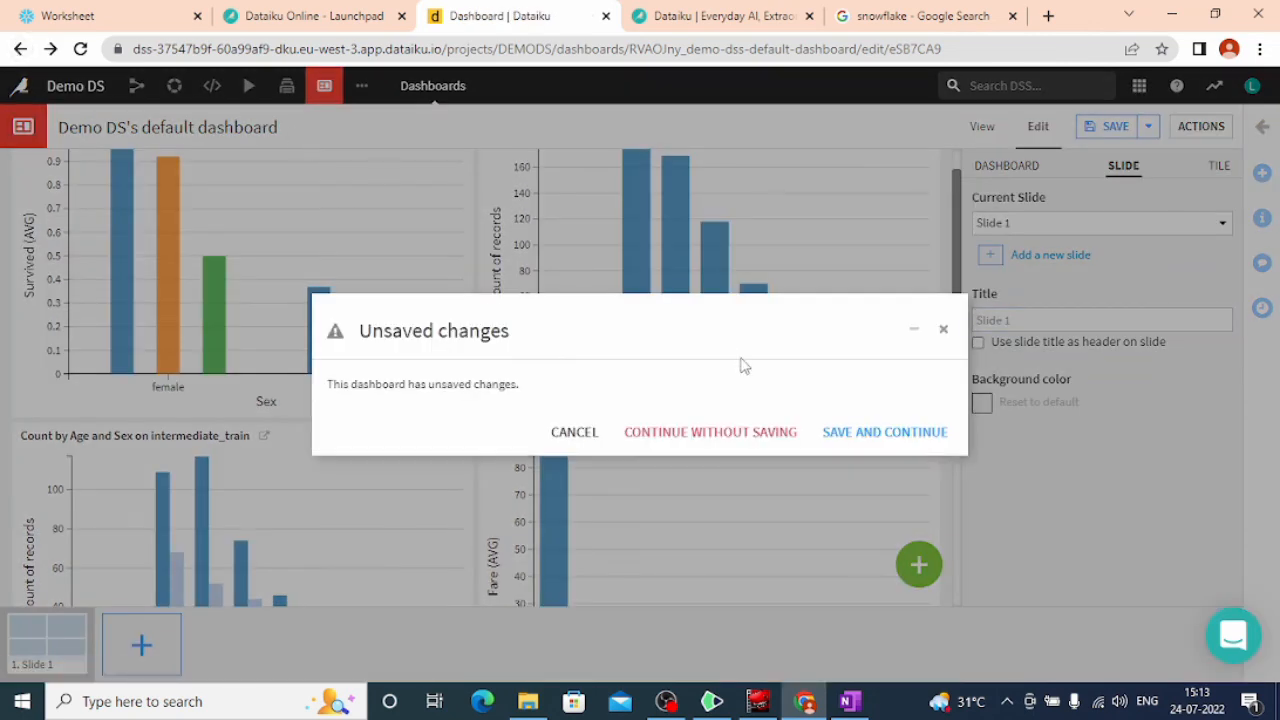
left_click(862, 432)
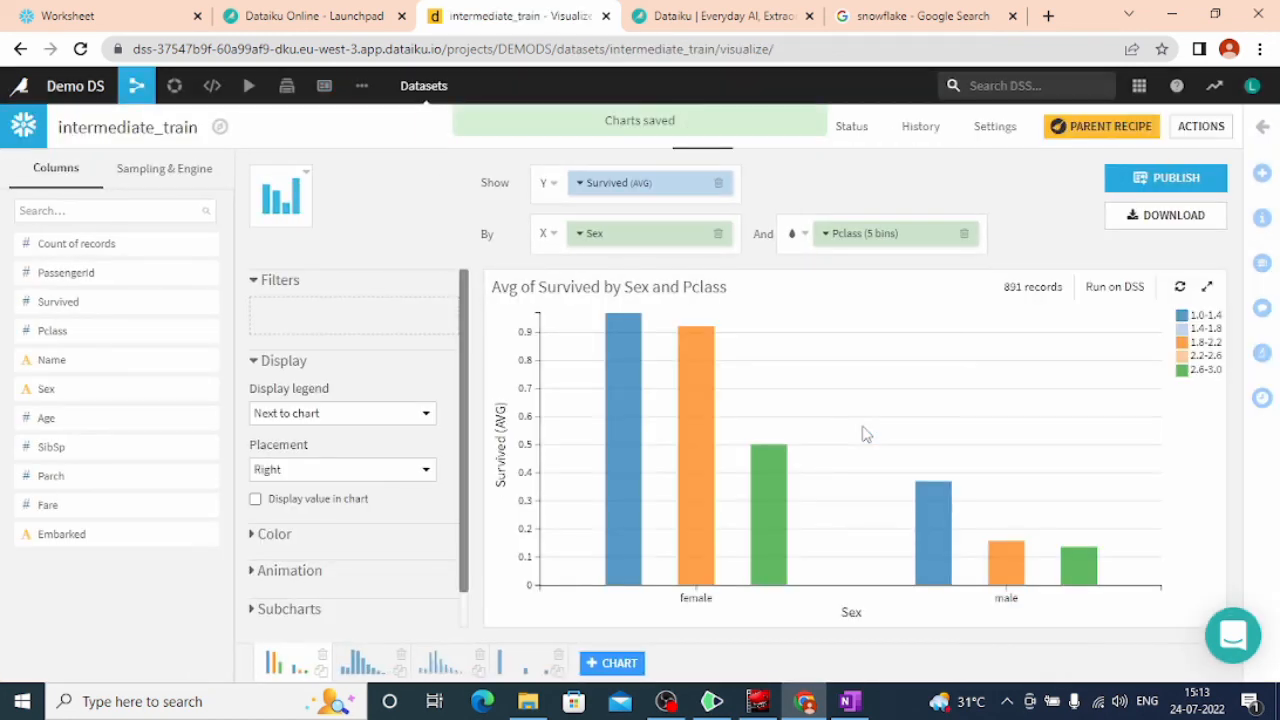
- Add a fifth chart showing Count of records by Age in 10 bins, grouped by Survived in 5 bins
left_click(613, 662)
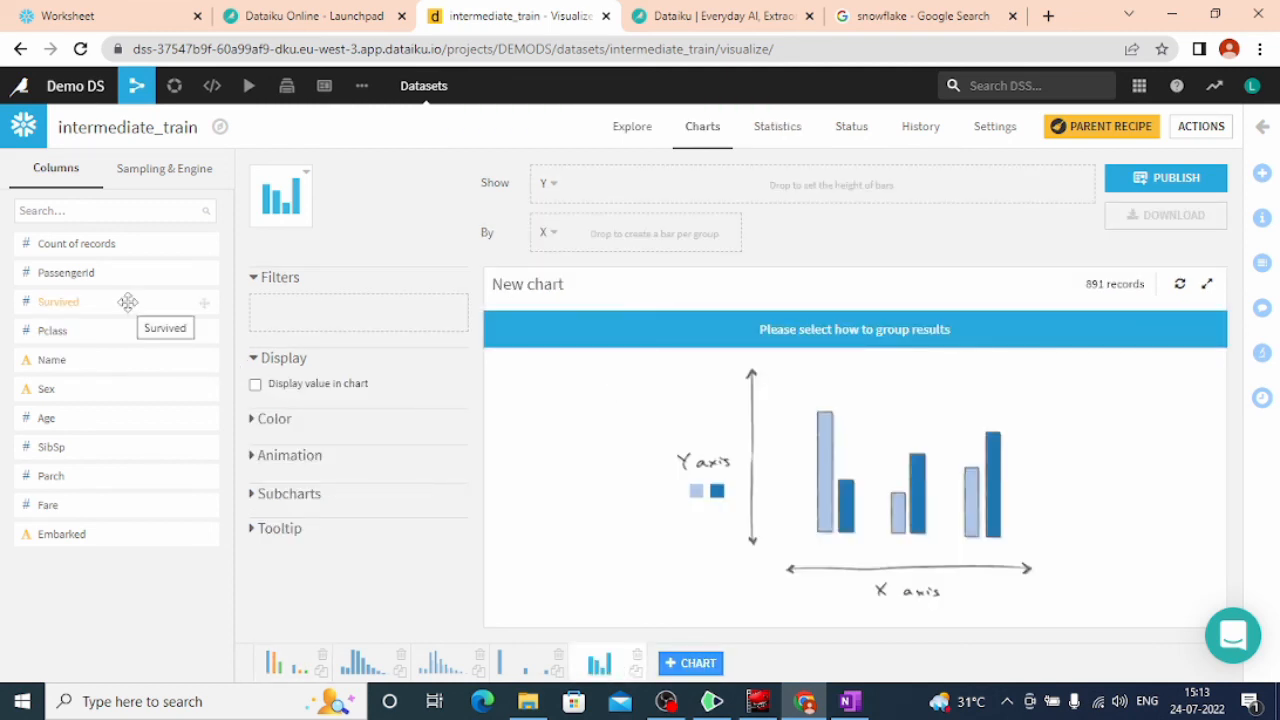
left_click_drag(128, 302, 722, 184)
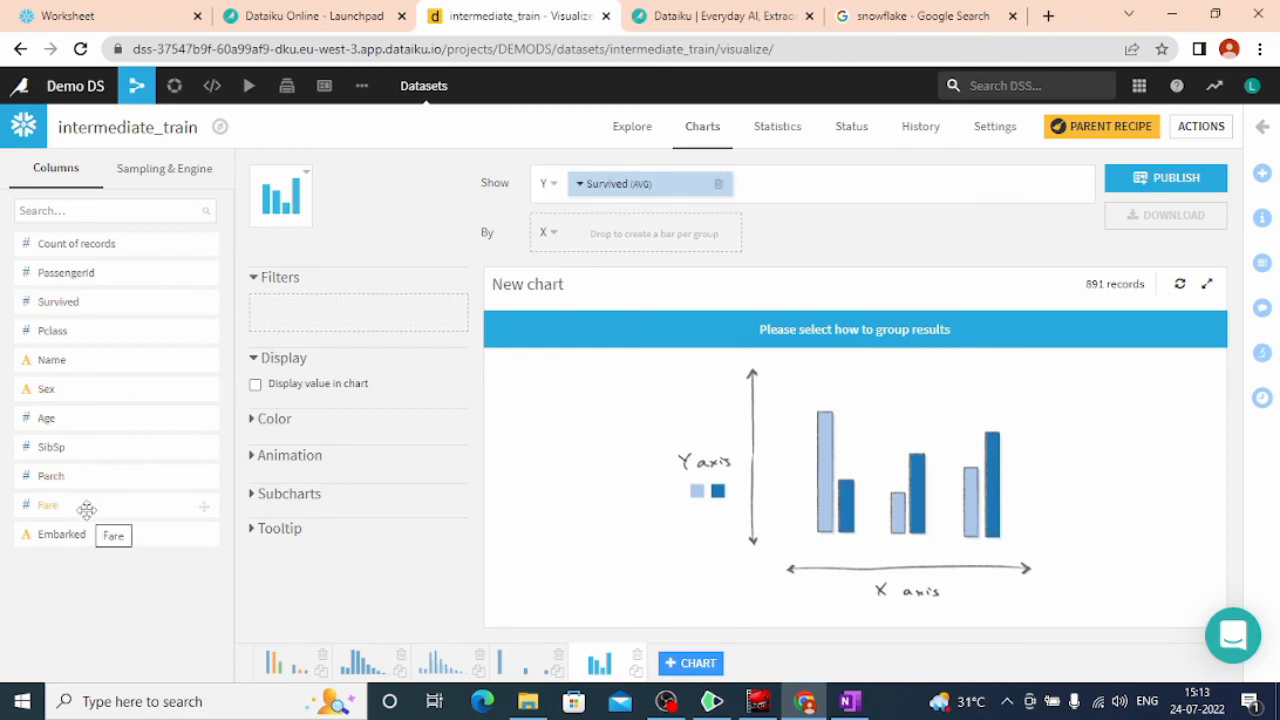
left_click_drag(88, 420, 629, 251)
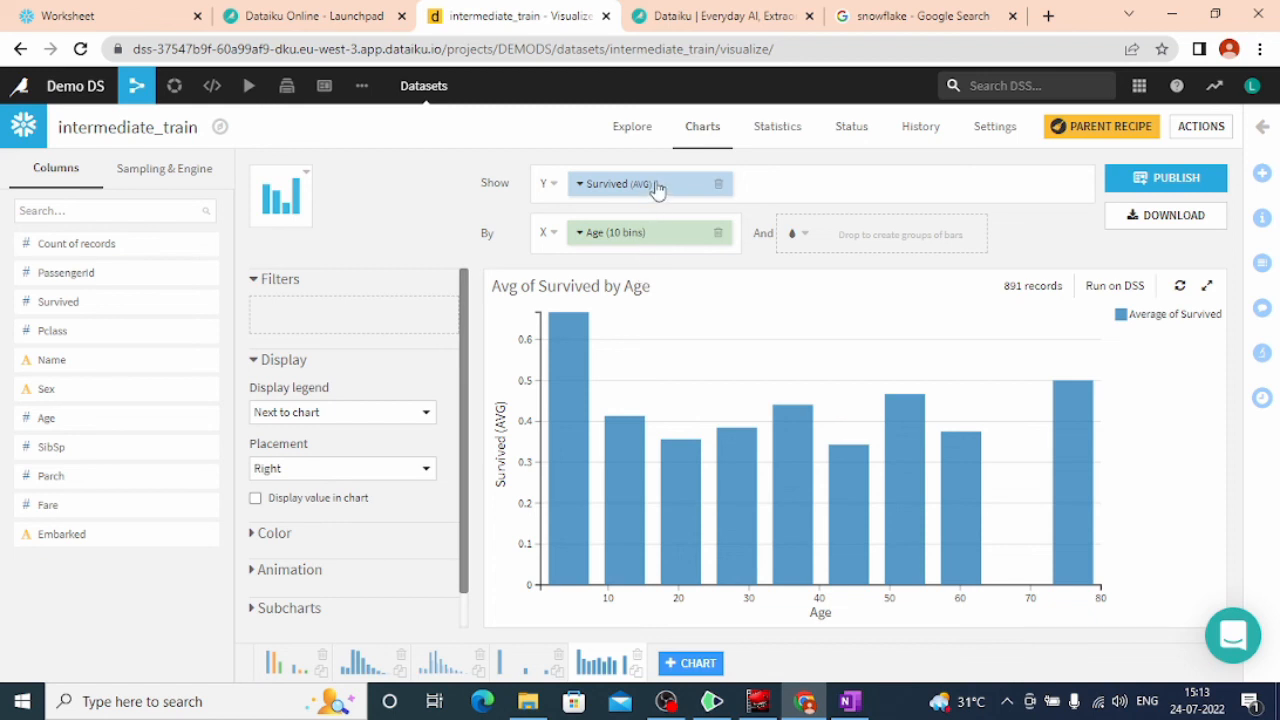
left_click_drag(657, 190, 898, 236)
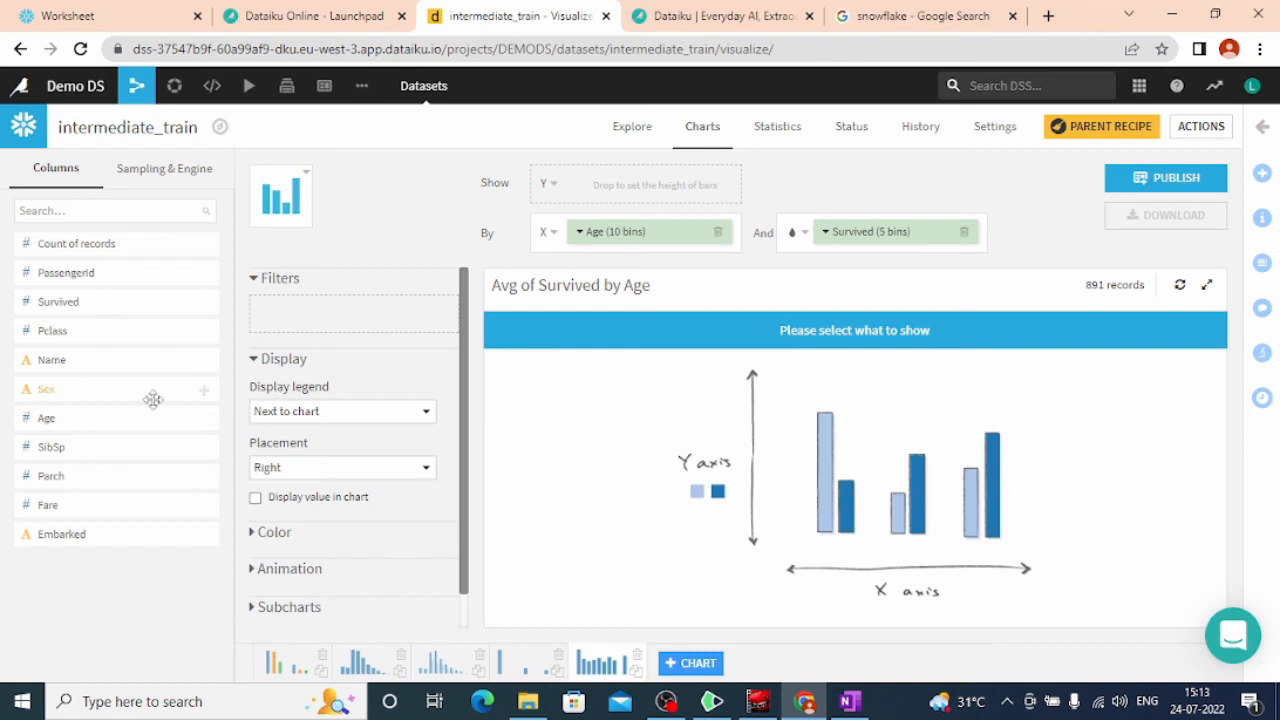
left_click_drag(121, 244, 648, 183)
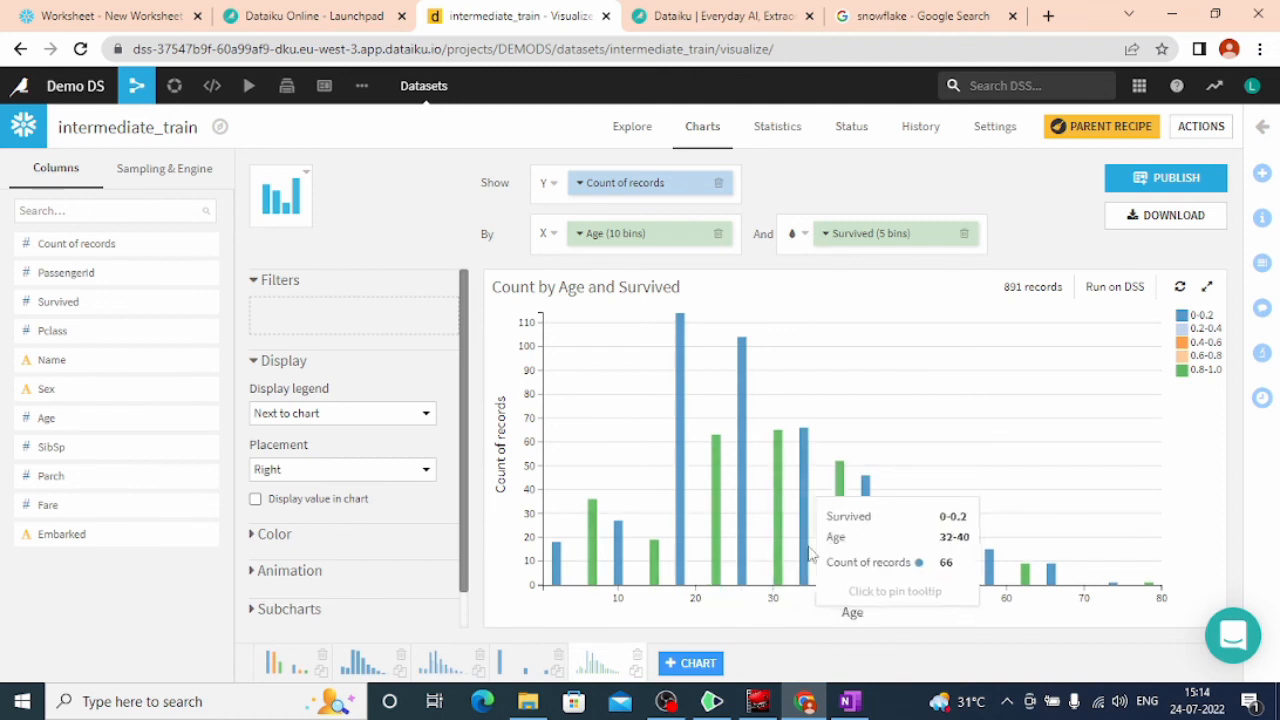
- Publish the Count by Age and Survived chart to Slide 1 of the default dashboard and enlarge its tile to match the one above
left_click(1192, 172)
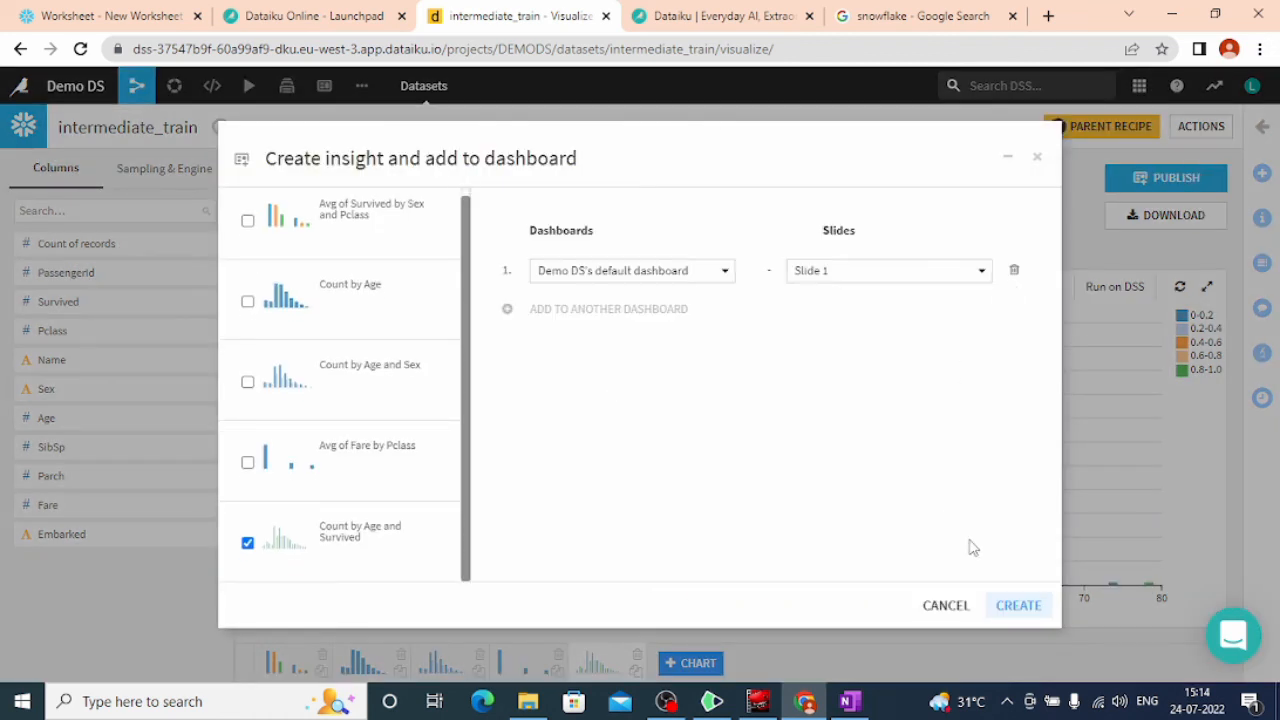
left_click(1016, 607)
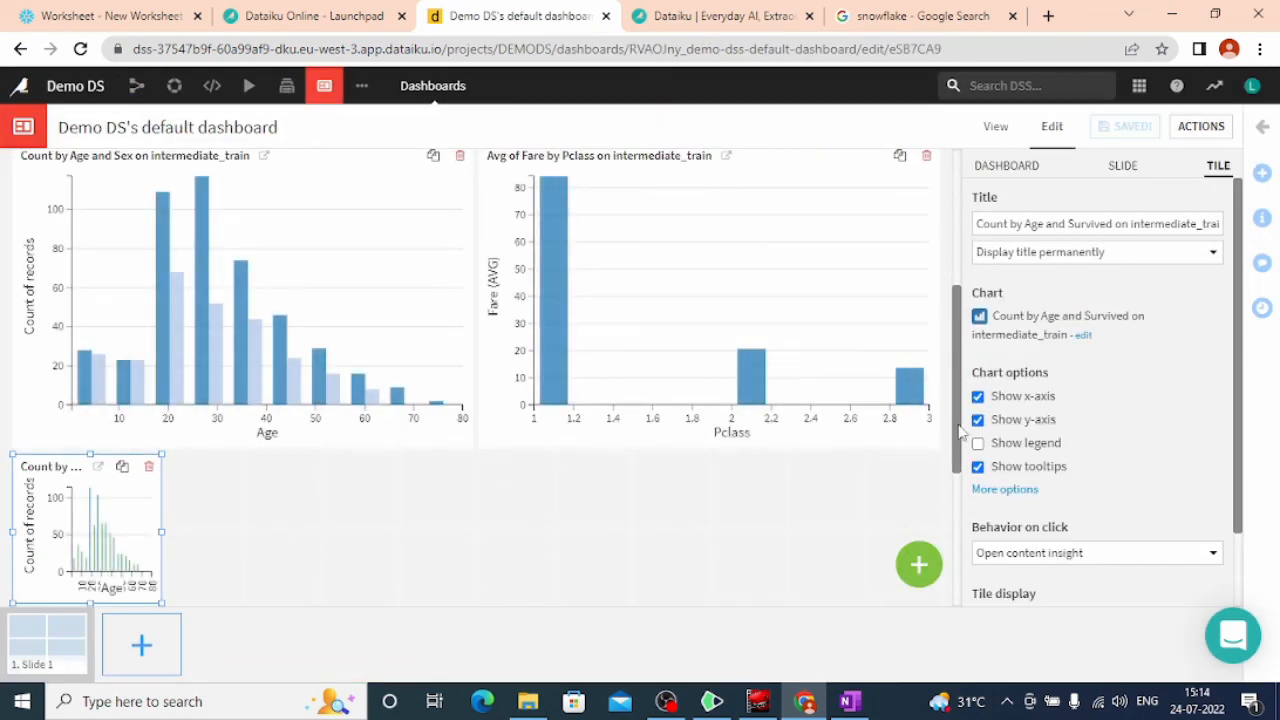
scroll(958, 430, "down", 2)
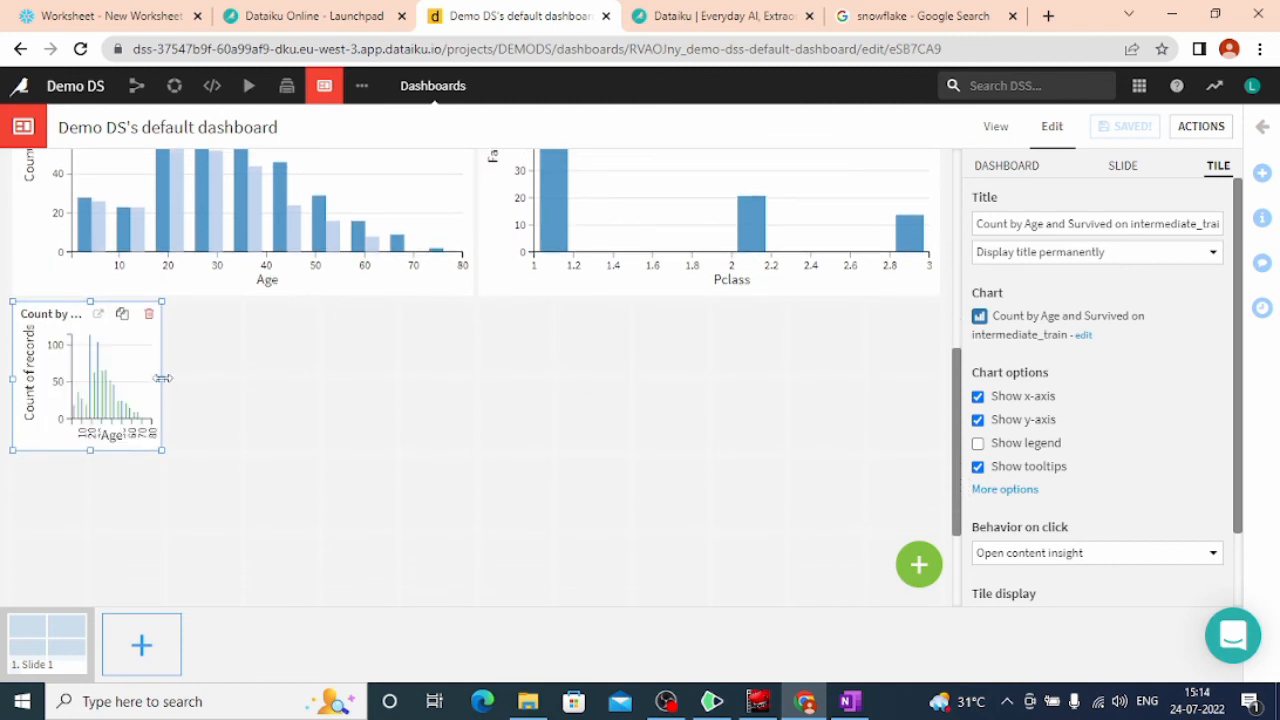
left_click_drag(162, 378, 468, 382)
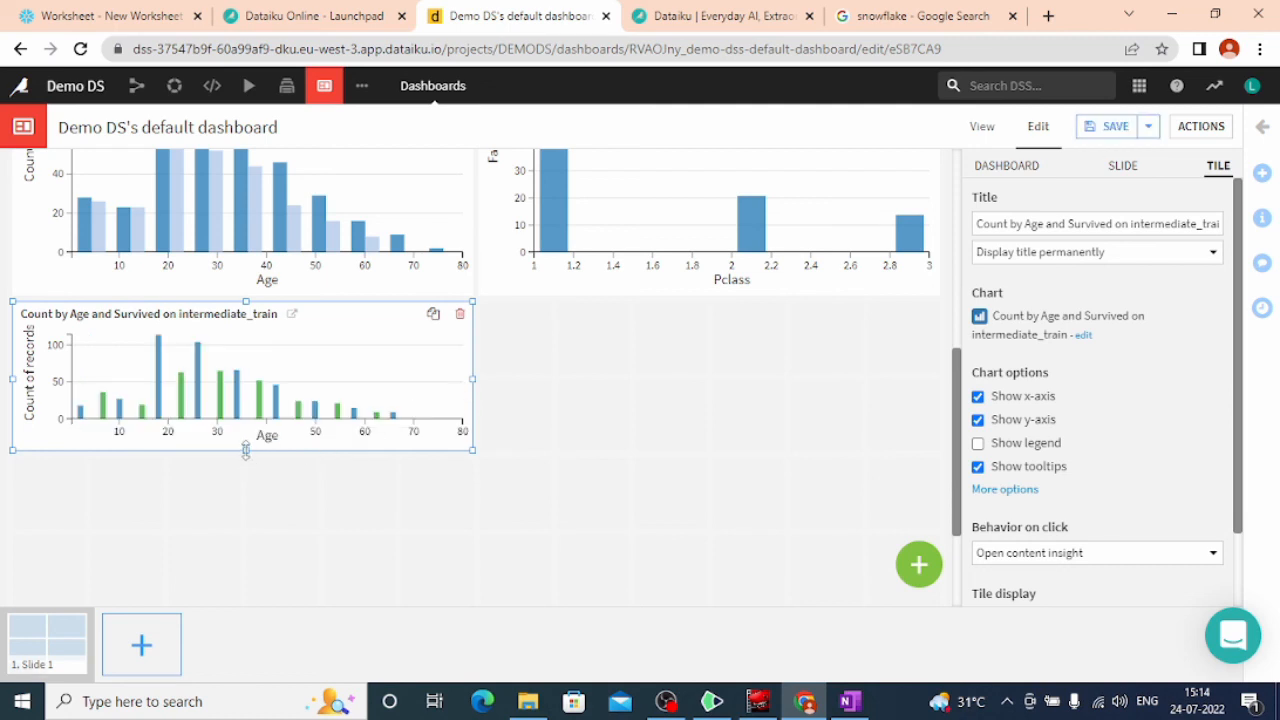
left_click_drag(245, 450, 247, 615)
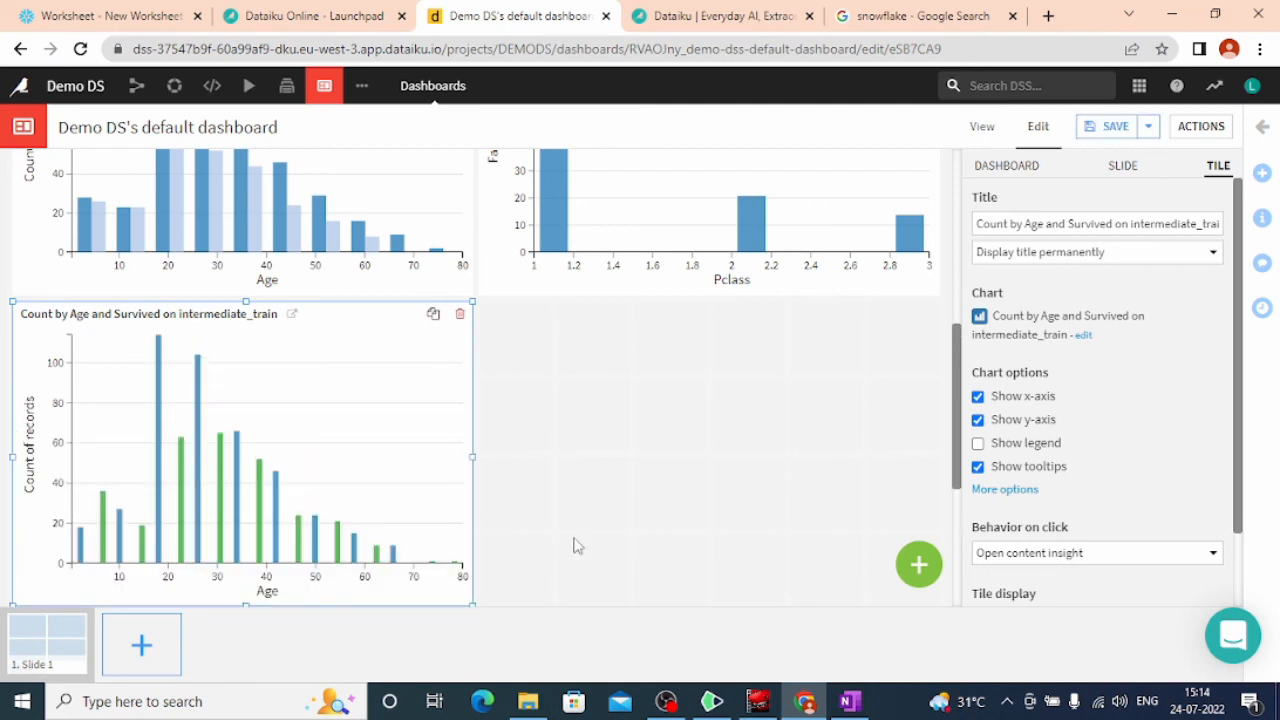
mouse_move(957, 462)
left_mouse_down()
mouse_move(959, 400)
mouse_move(960, 468)
left_mouse_up()
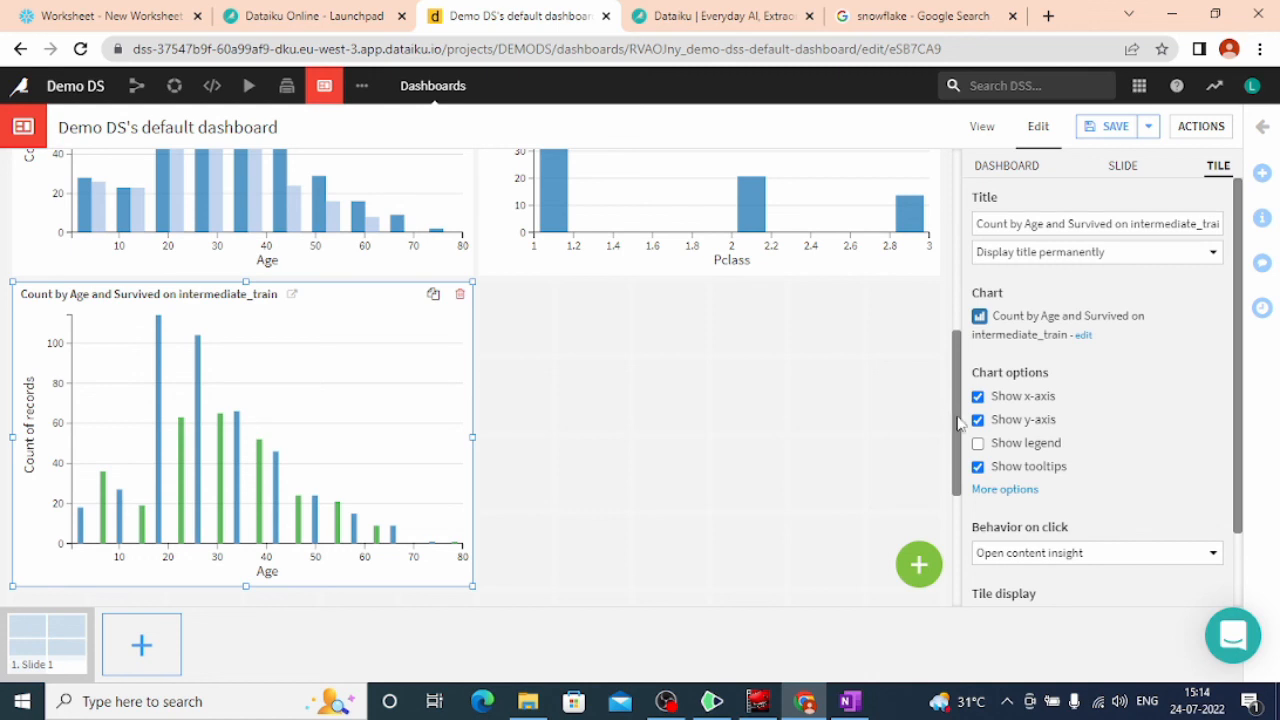
left_click_drag(957, 424, 957, 363)
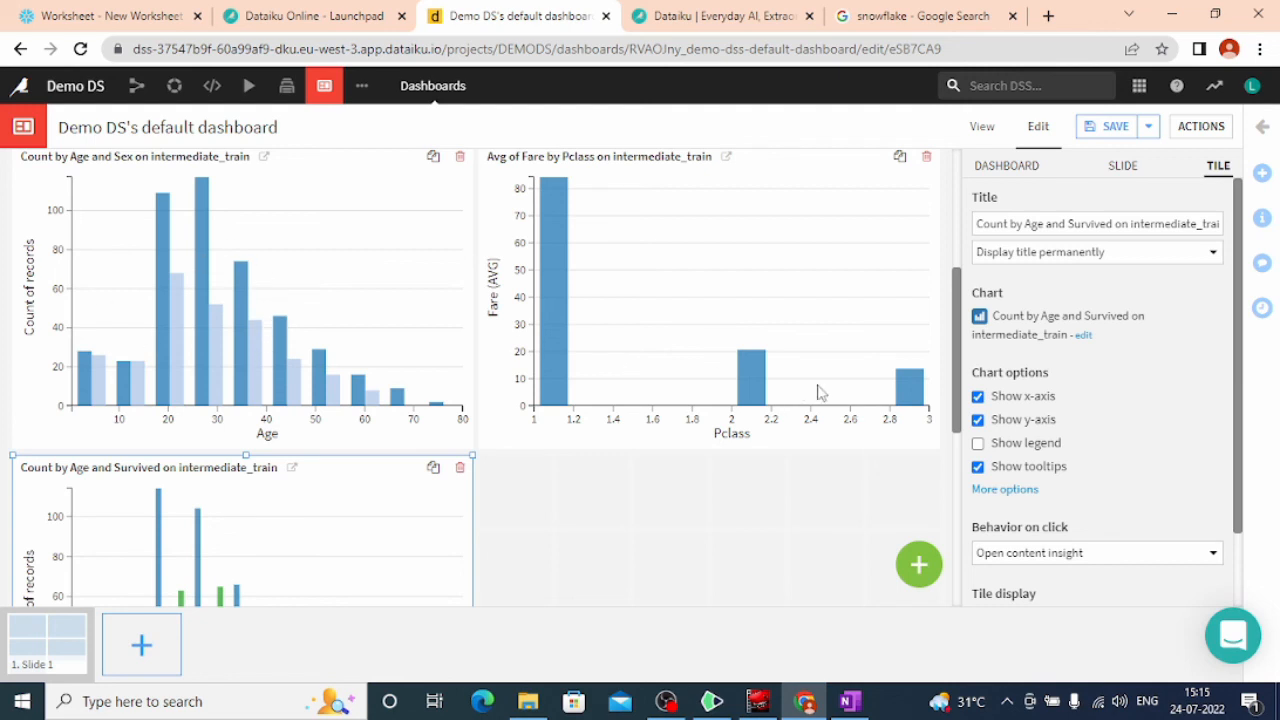
scroll(958, 385, "down", 2)
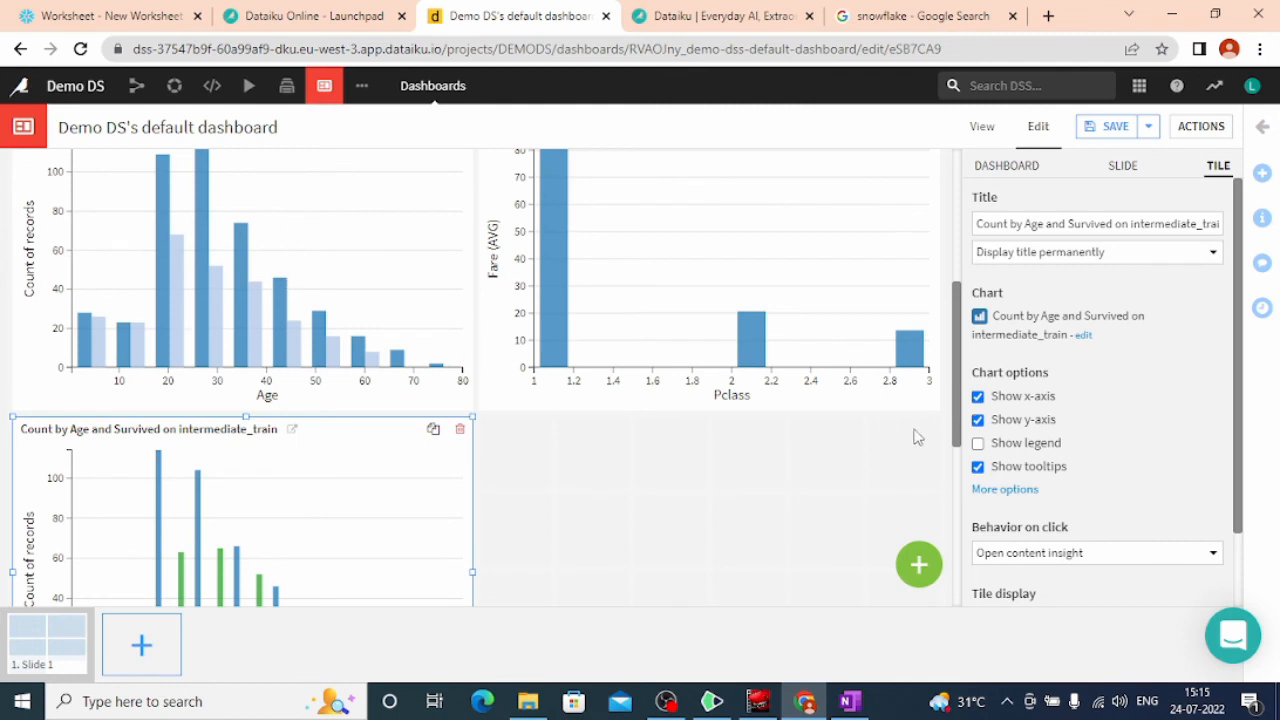
- Review the Count by Age and Survived tile below the other charts and save the default dashboard
scroll(958, 432, "down", 5)
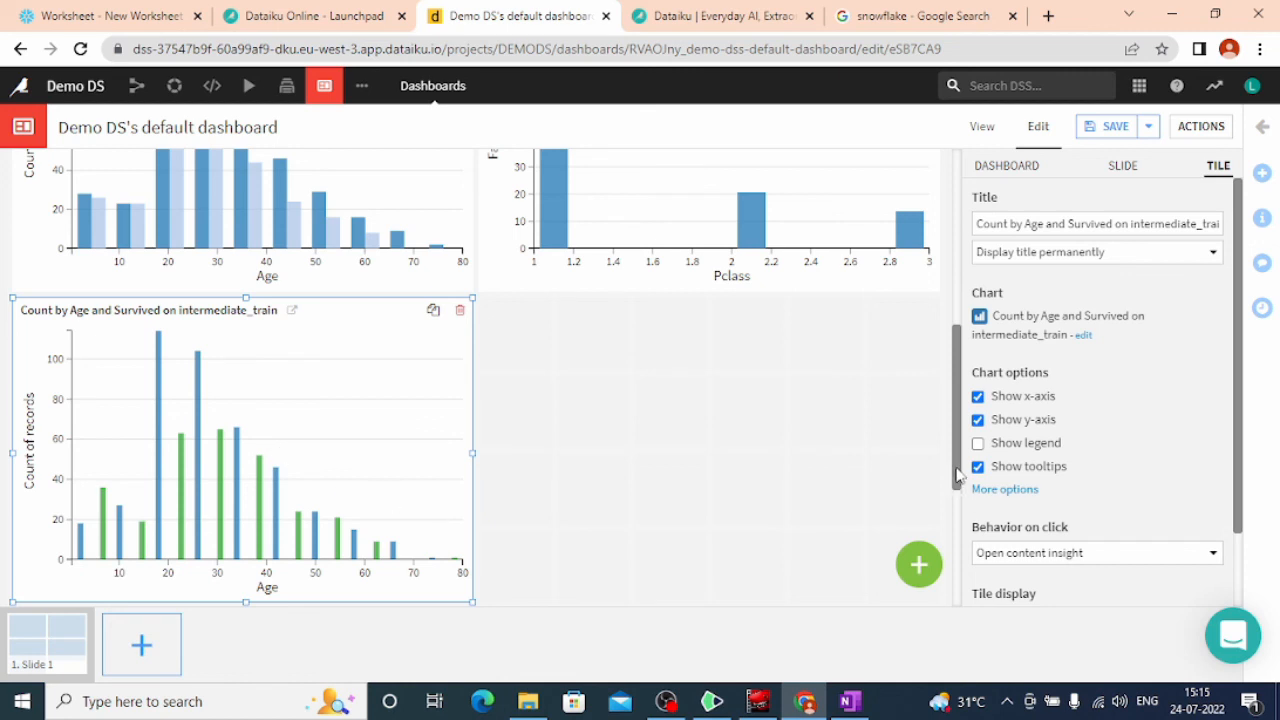
left_click_drag(957, 475, 957, 523)
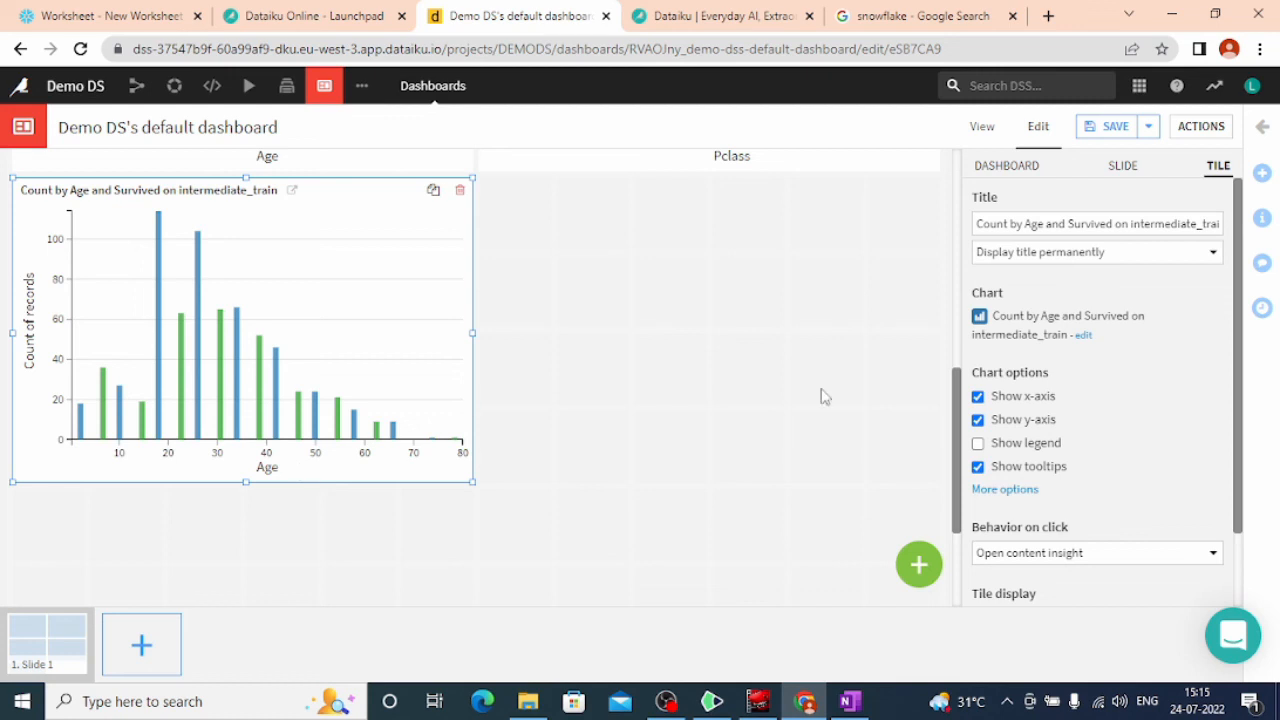
left_click_drag(960, 420, 952, 357)
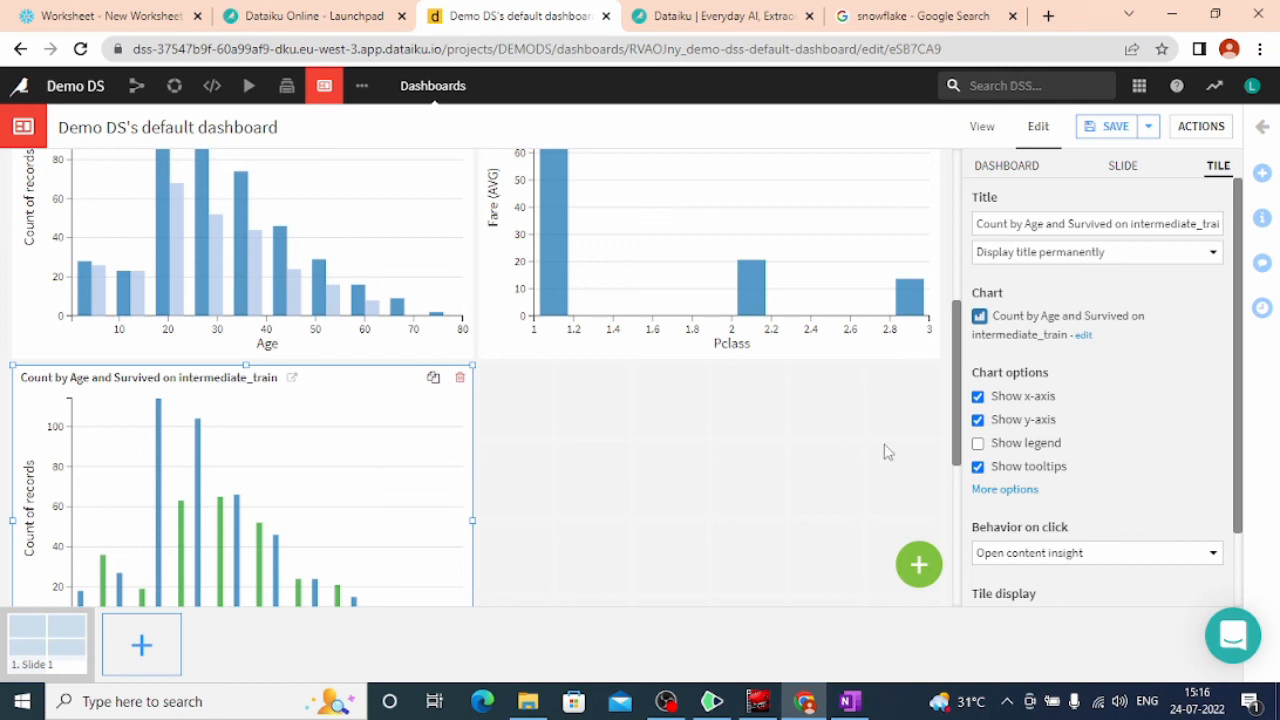
left_click(1110, 126)
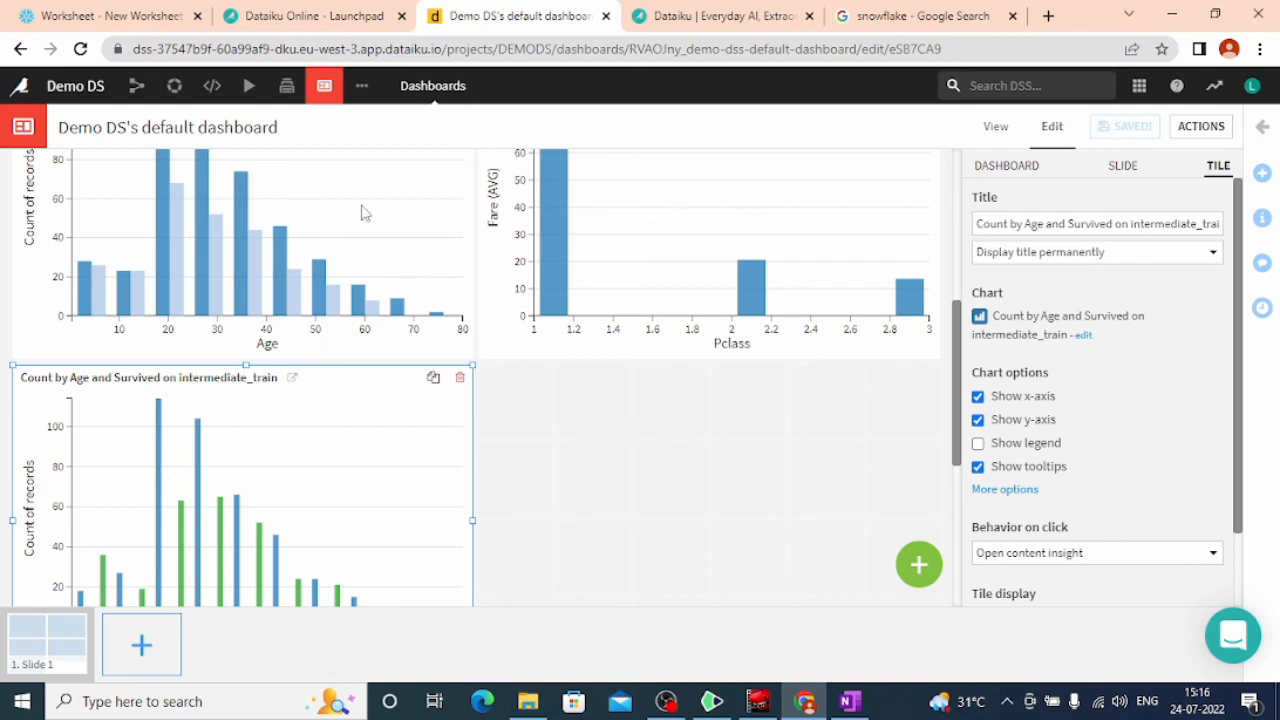
- Return to the intermediate_train dataset and open its Statistics page
mouse_move(212, 86)
left_click(21, 49)
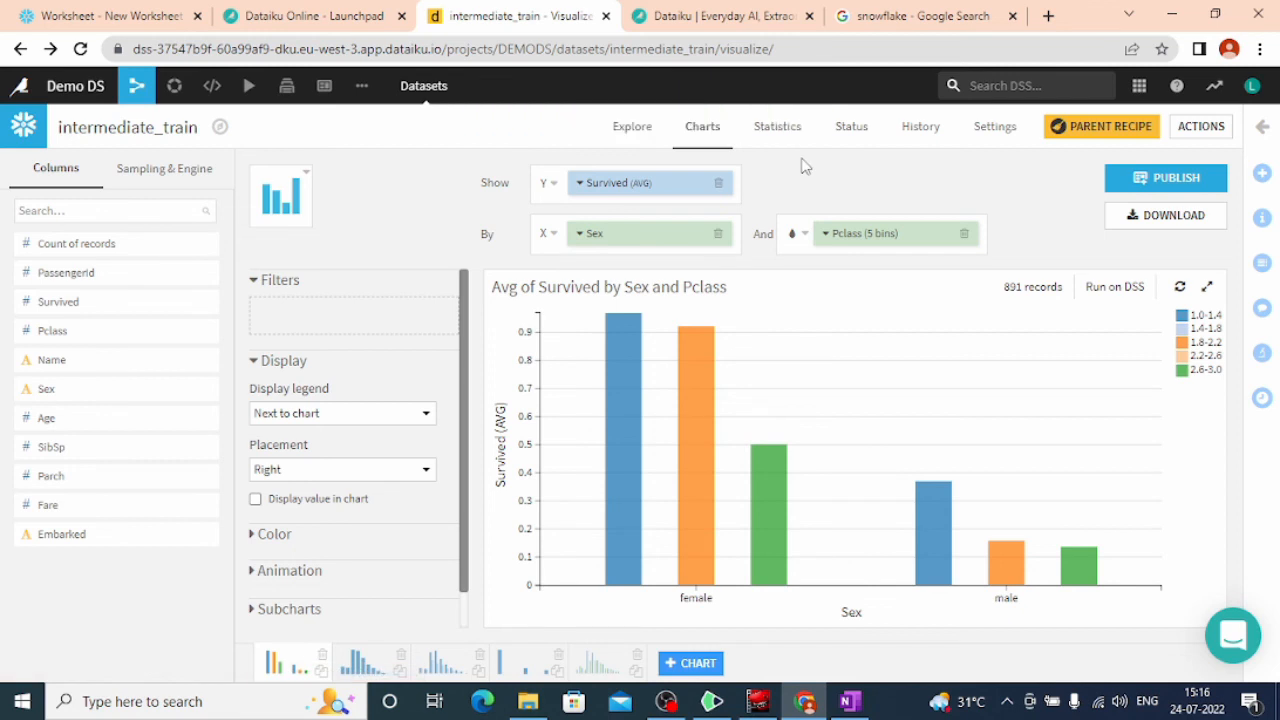
left_click(790, 137)
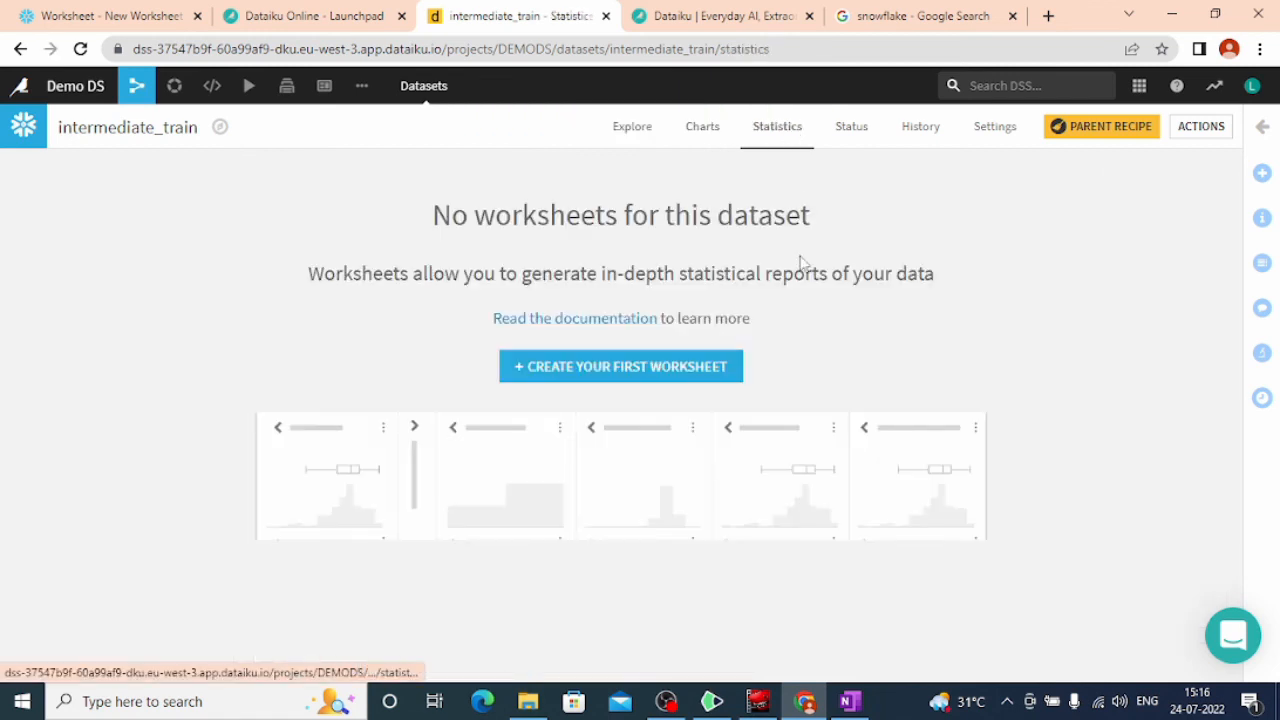